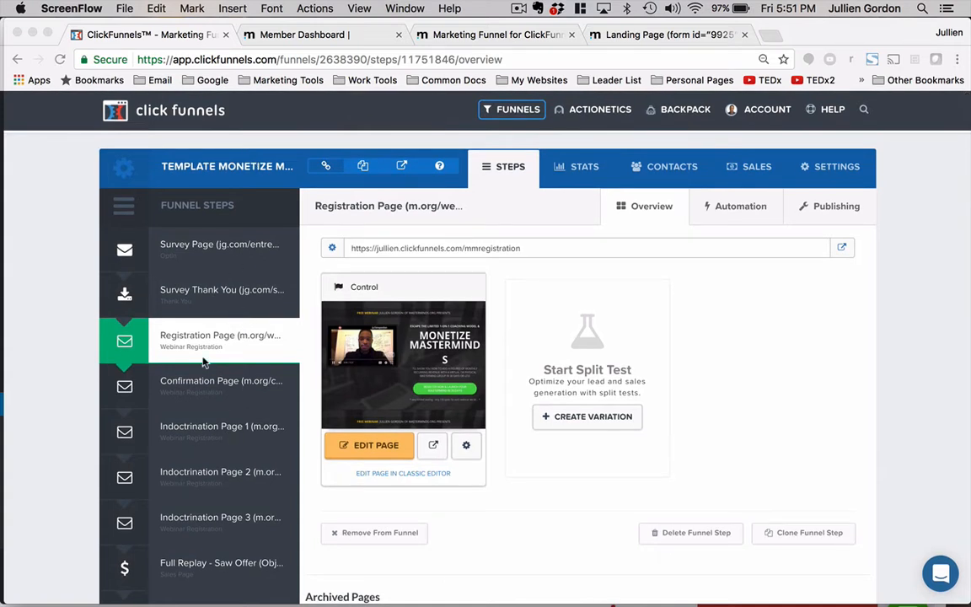
- Review the Registration Page funnel step and the Marketing Funnel Links page from the course member dashboard
scroll(255, 391, down, 1)
scroll(585, 413, down, 5)
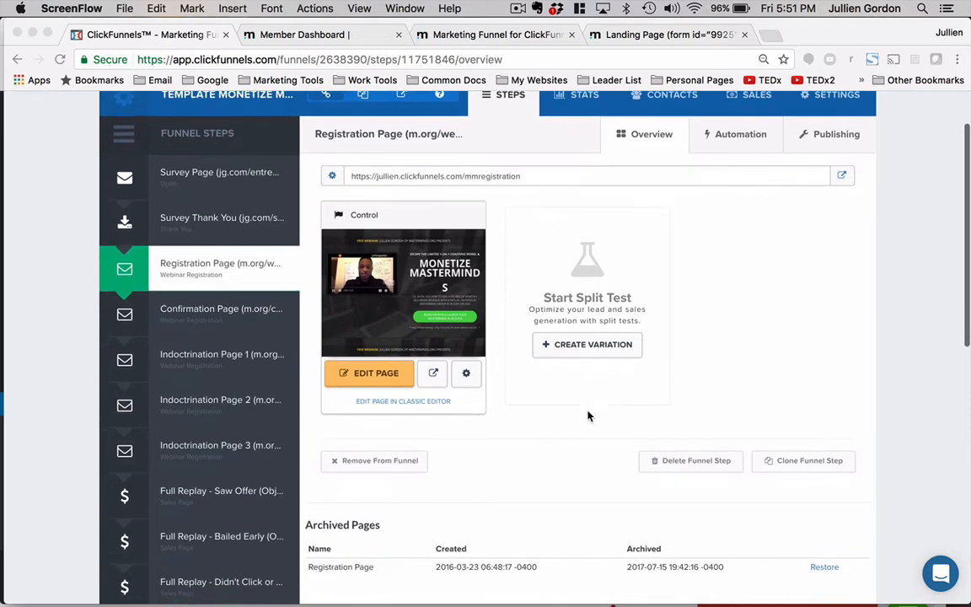
scroll(588, 408, up, 3)
scroll(588, 408, up, 4)
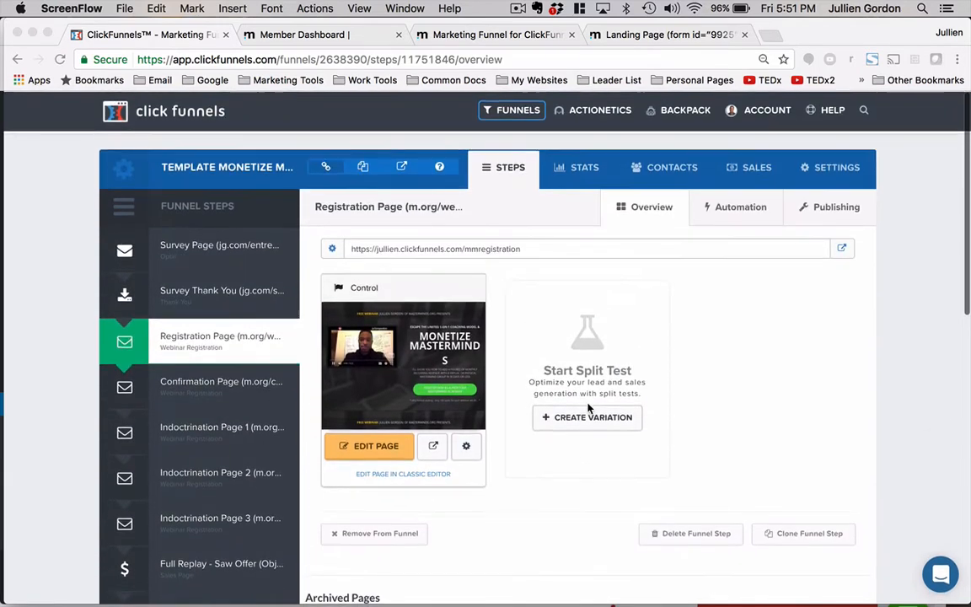
click(325, 36)
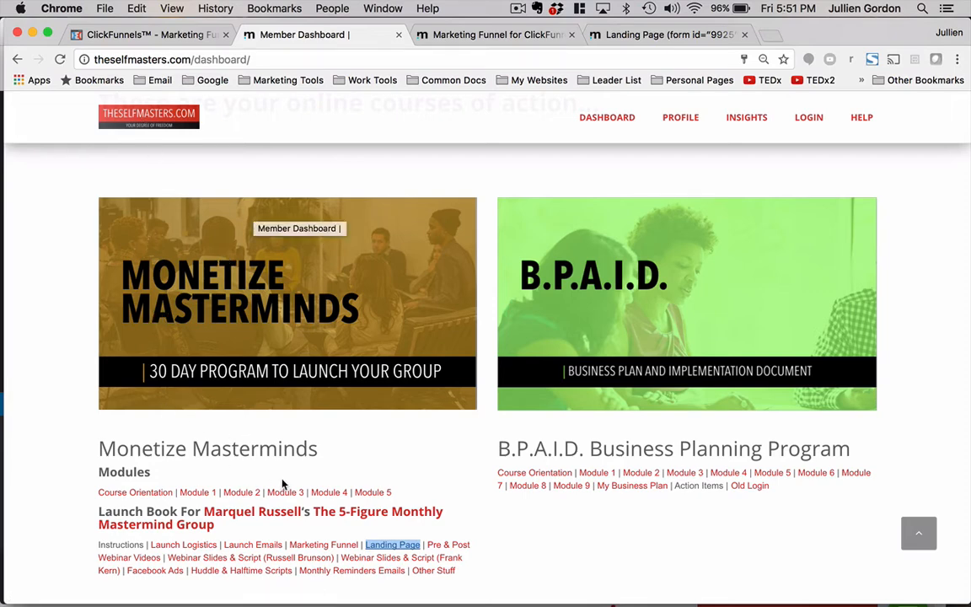
click(450, 531)
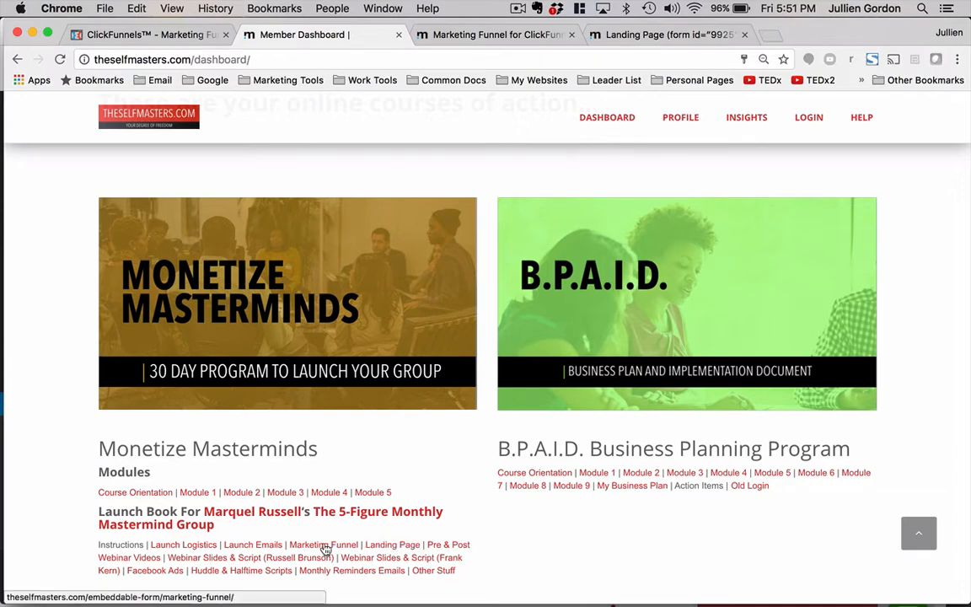
click(415, 34)
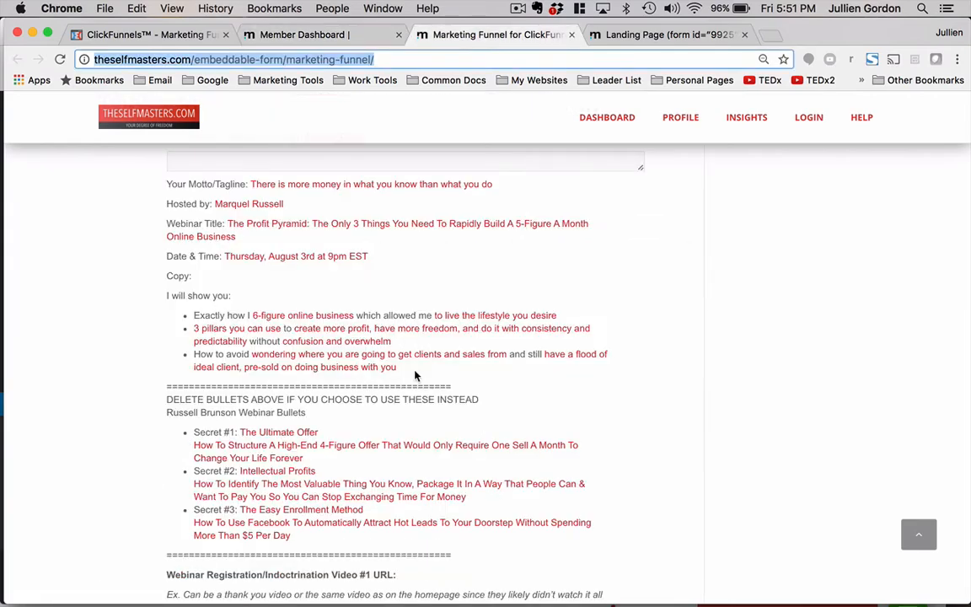
scroll(415, 375, up, 15)
scroll(399, 368, down, 5)
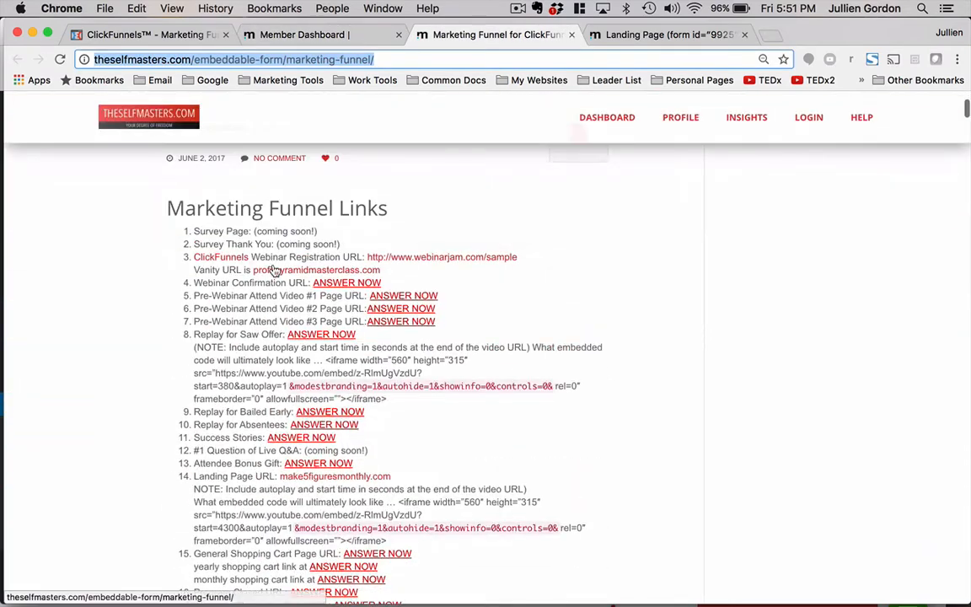
scroll(253, 227, down, 2)
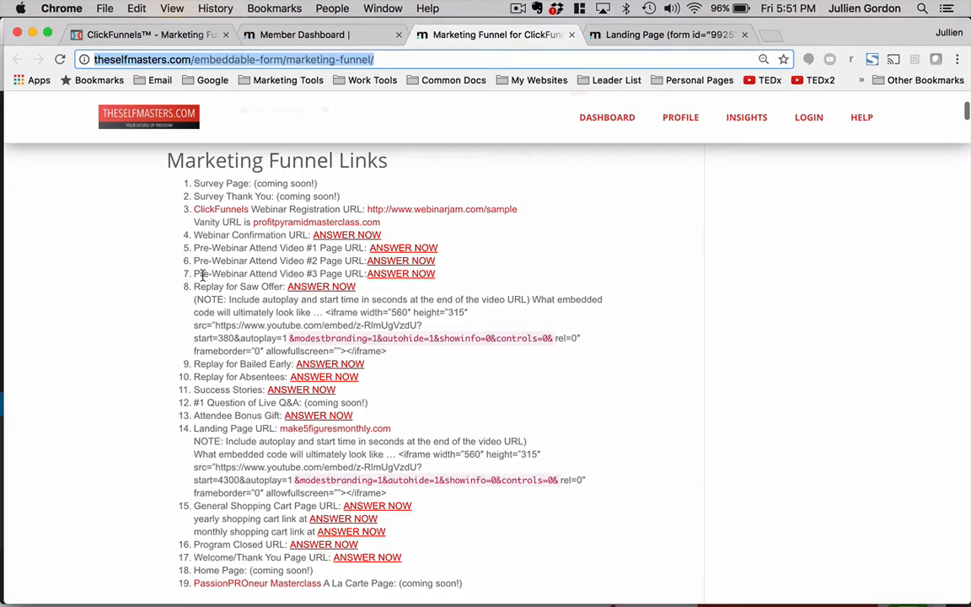
- Browse the full list of funnel steps in the Template Monetize Masterminds funnel
click(164, 36)
scroll(194, 464, down, 10)
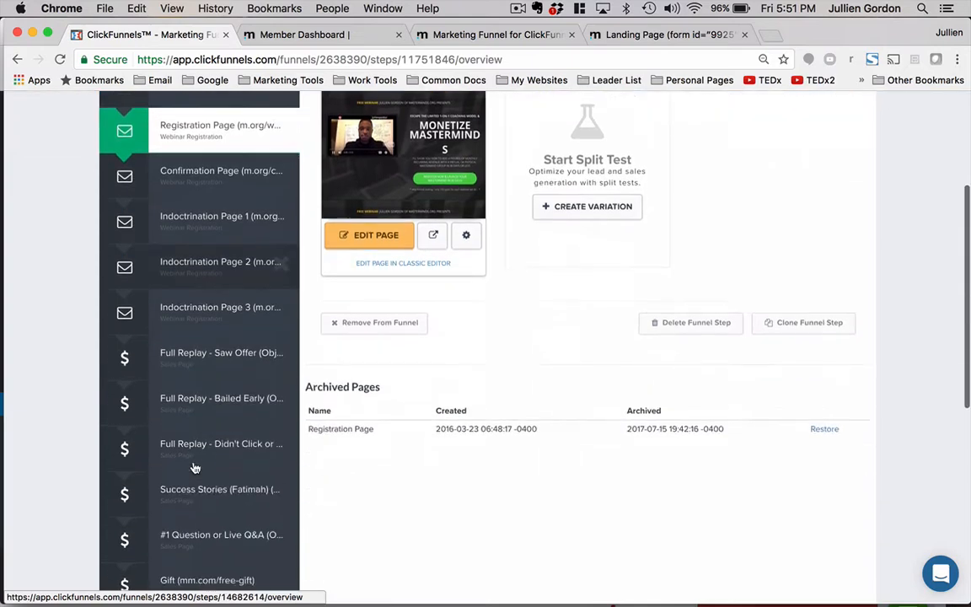
scroll(194, 468, down, 4)
scroll(194, 467, up, 8)
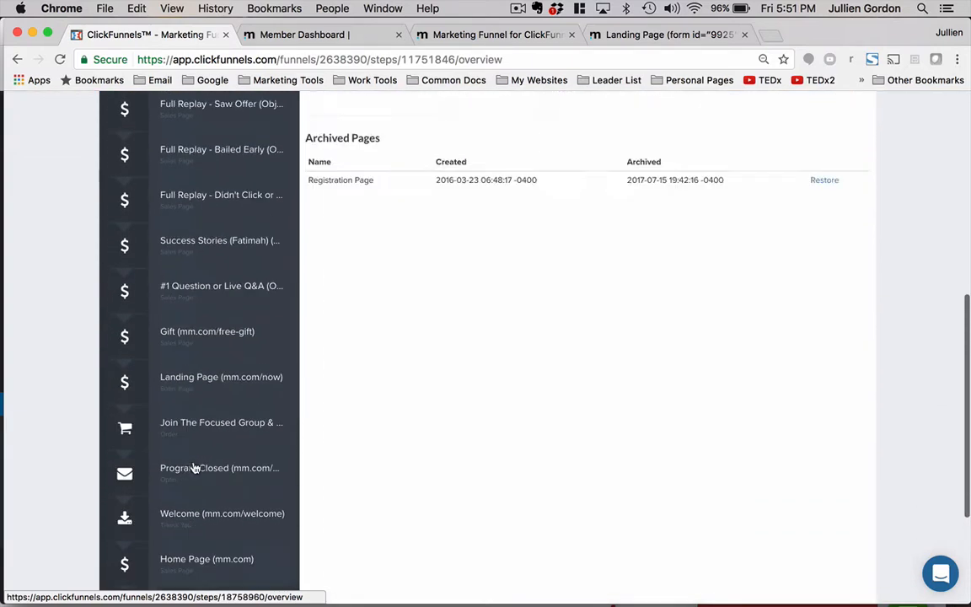
scroll(194, 468, up, 5)
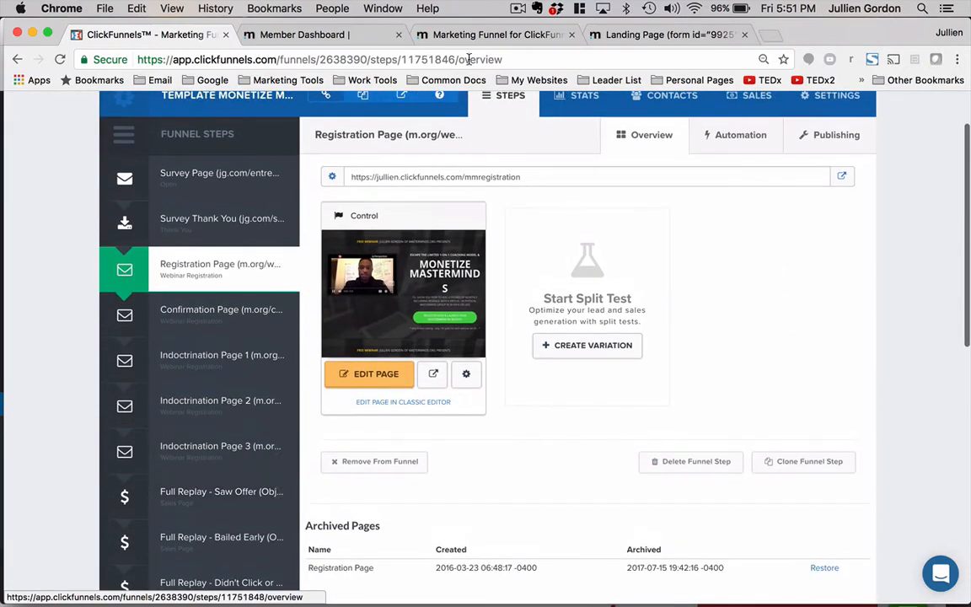
- Move the Marketing Funnel browser tab next to the ClickFunnels tab
click(498, 34)
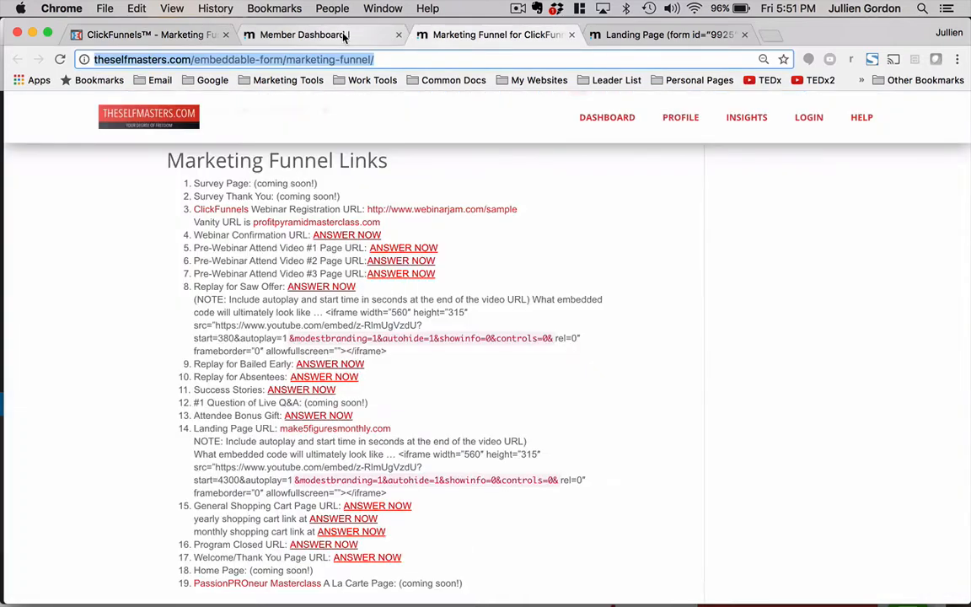
click(287, 35)
drag(494, 38, 293, 34)
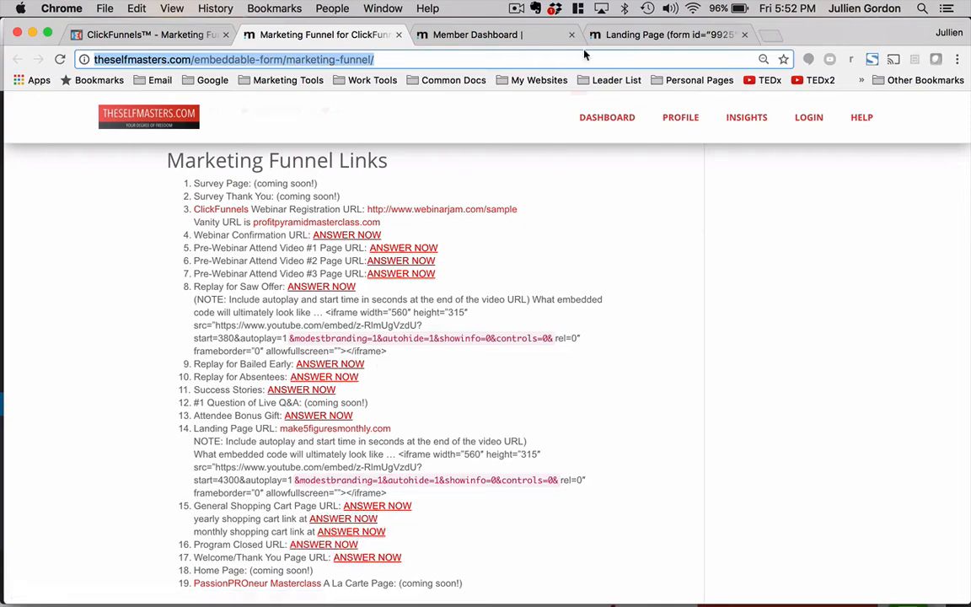
- Open the Registration Page in the page editor and exit back to the funnel step overview
click(146, 36)
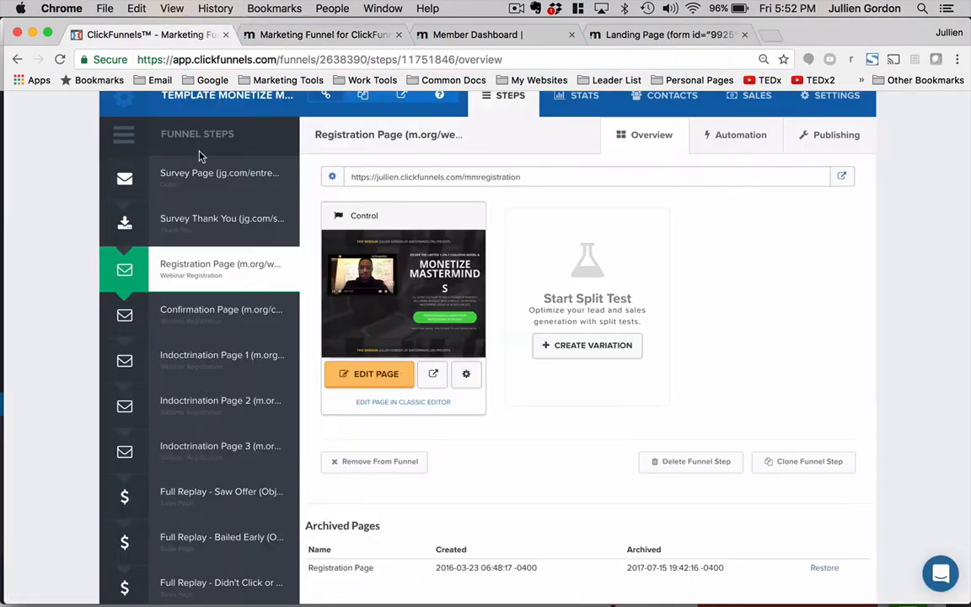
scroll(206, 202, up, 1)
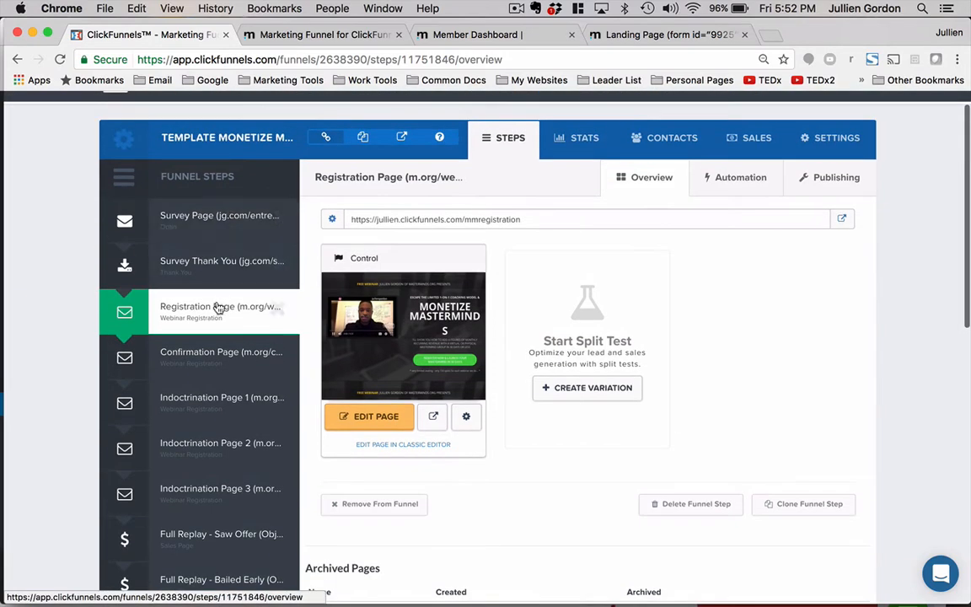
click(348, 417)
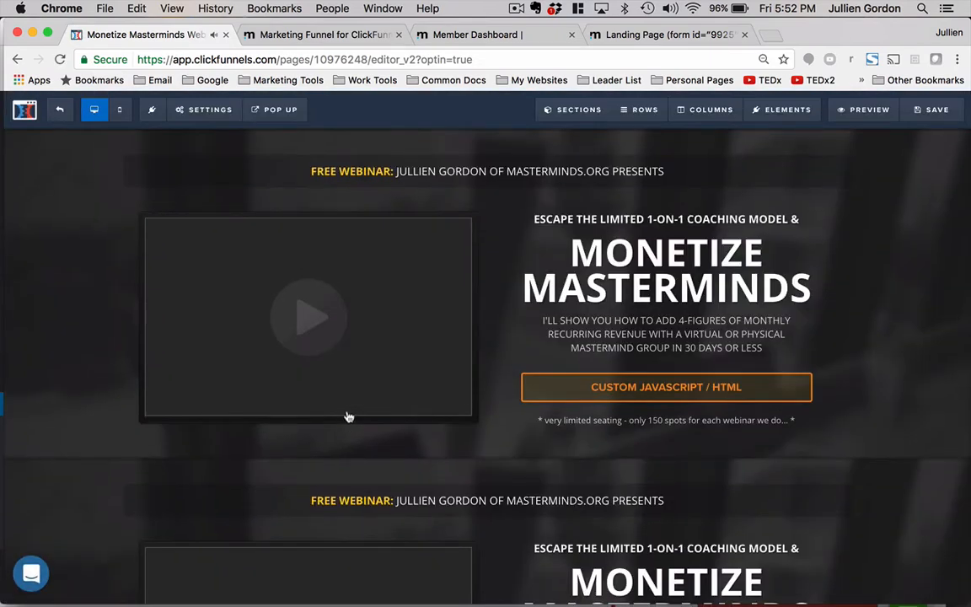
click(67, 115)
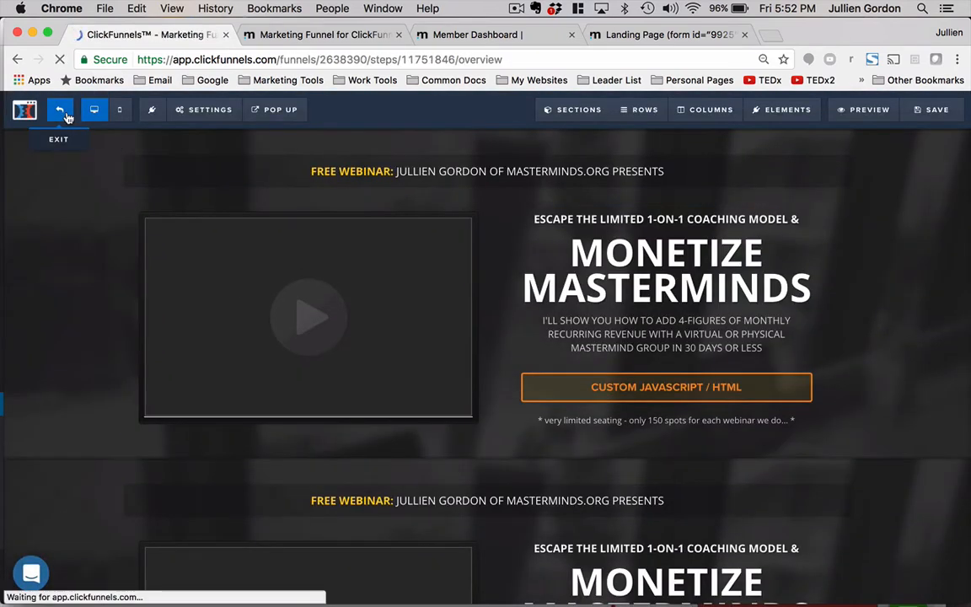
- Clone the Registration Page funnel step and open the clone, Registration Page (m.org/webinar), from the other funnel steps list
scroll(223, 334, down, 5)
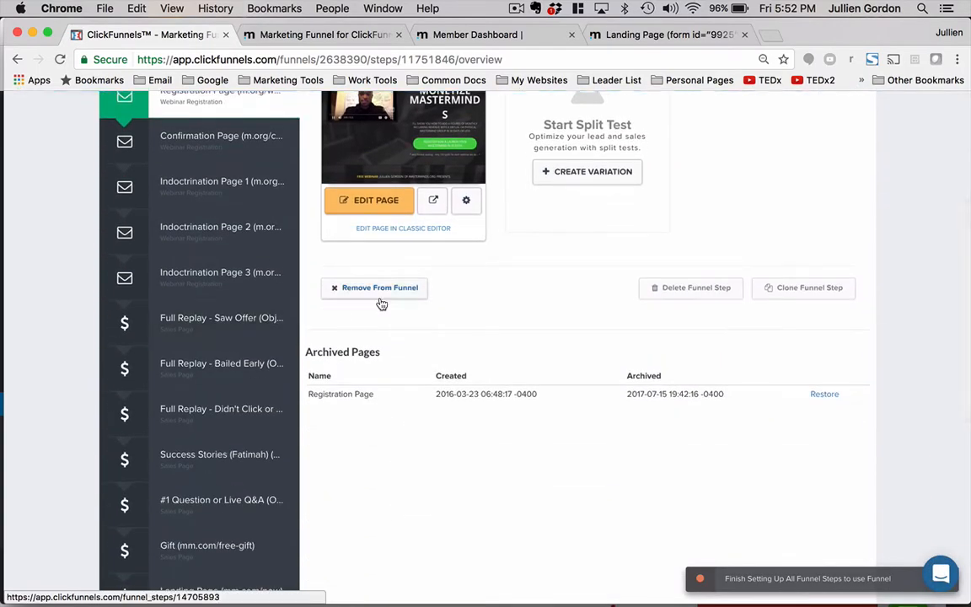
click(799, 290)
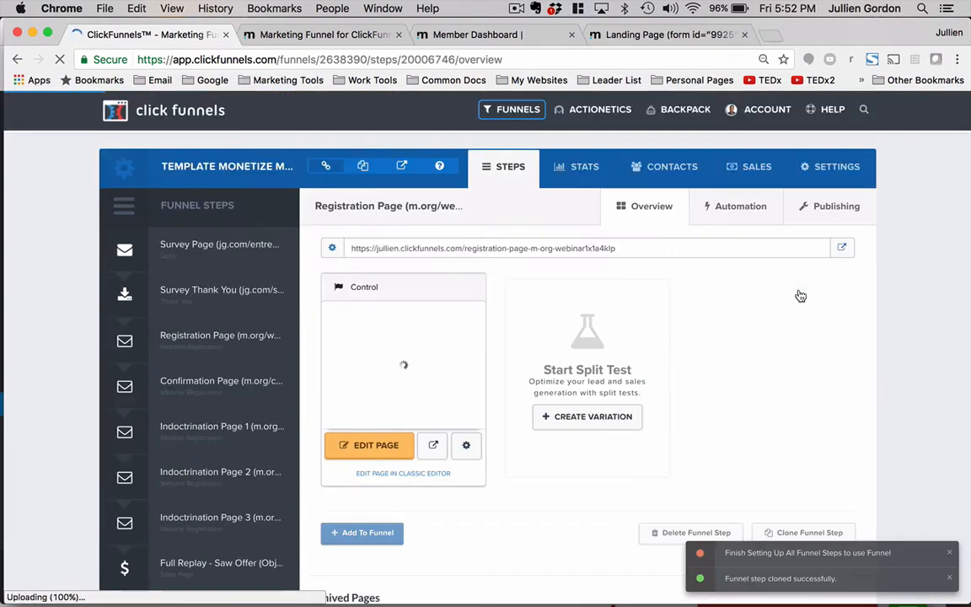
scroll(403, 429, down, 10)
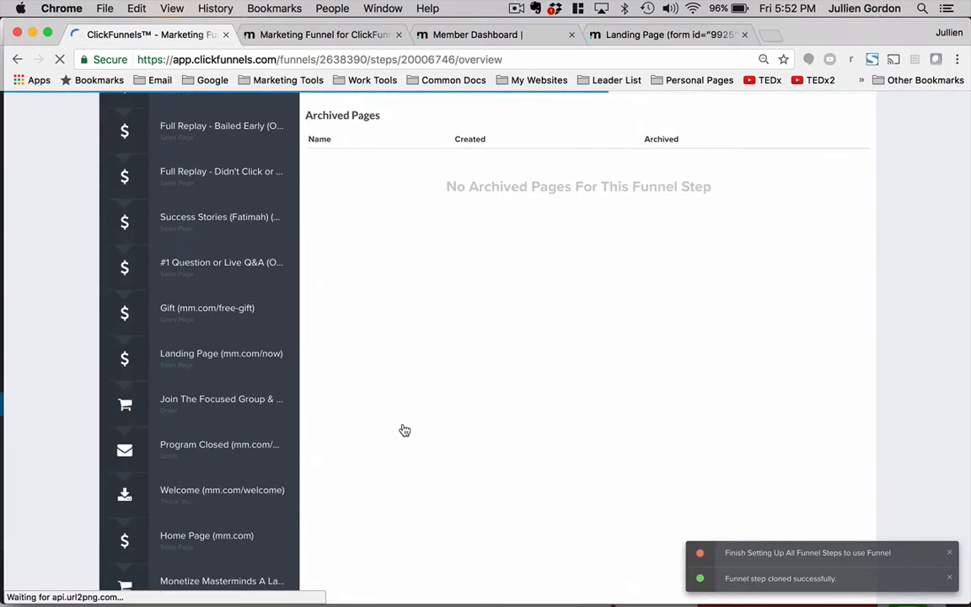
scroll(403, 429, up, 7)
scroll(405, 430, down, 8)
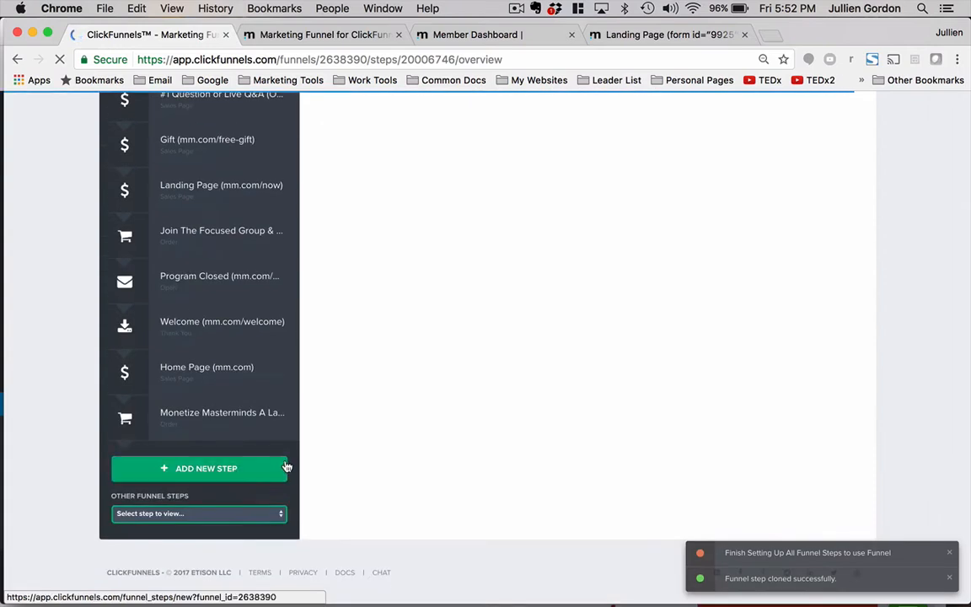
click(238, 512)
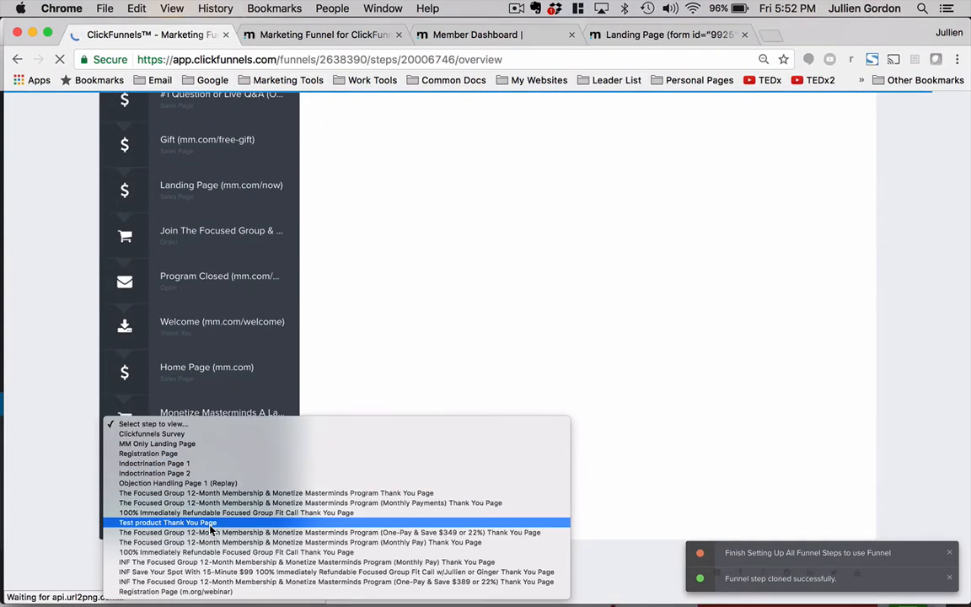
click(200, 592)
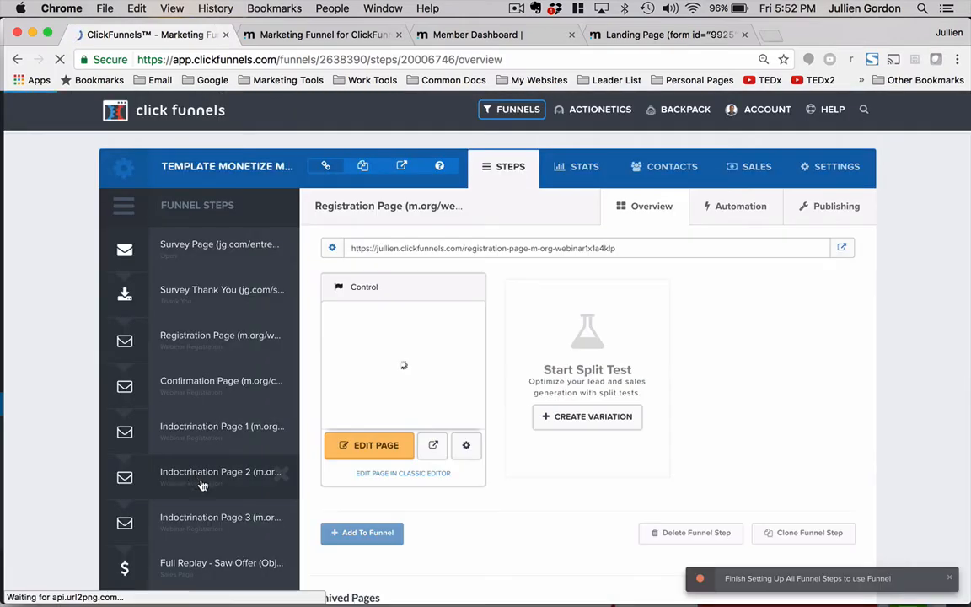
- Add the cloned Registration Page step to the funnel
scroll(202, 484, down, 8)
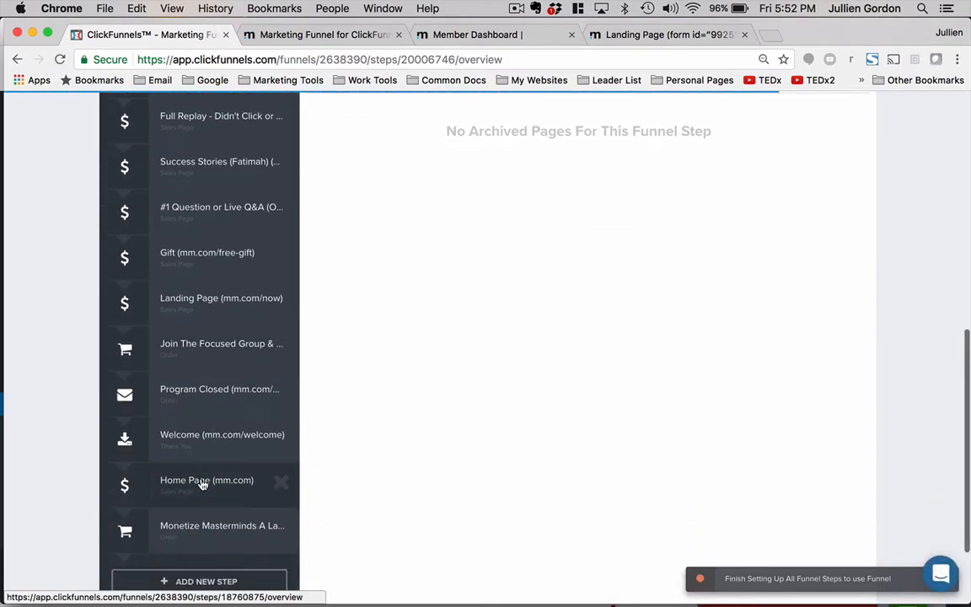
scroll(202, 485, down, 5)
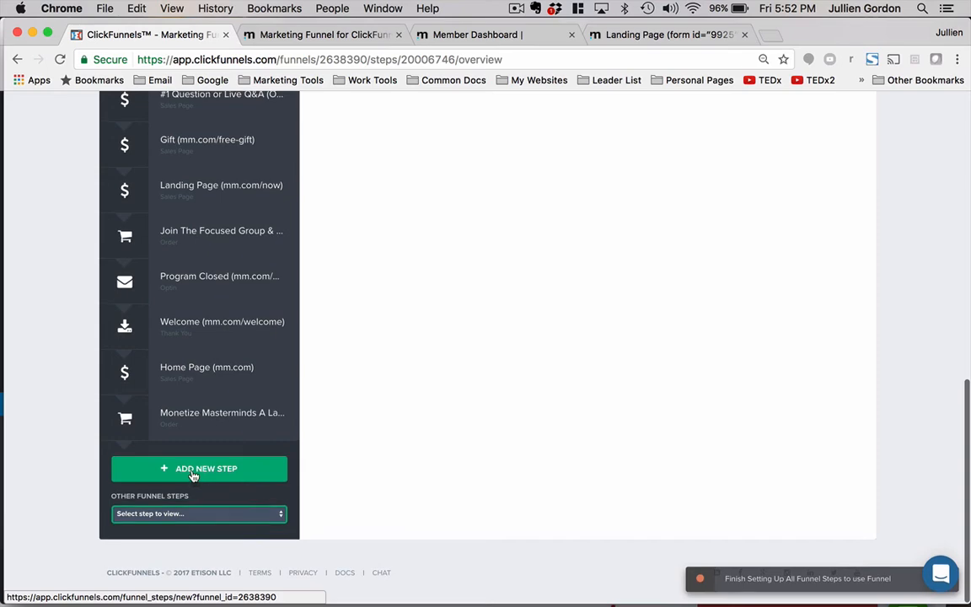
scroll(349, 414, up, 10)
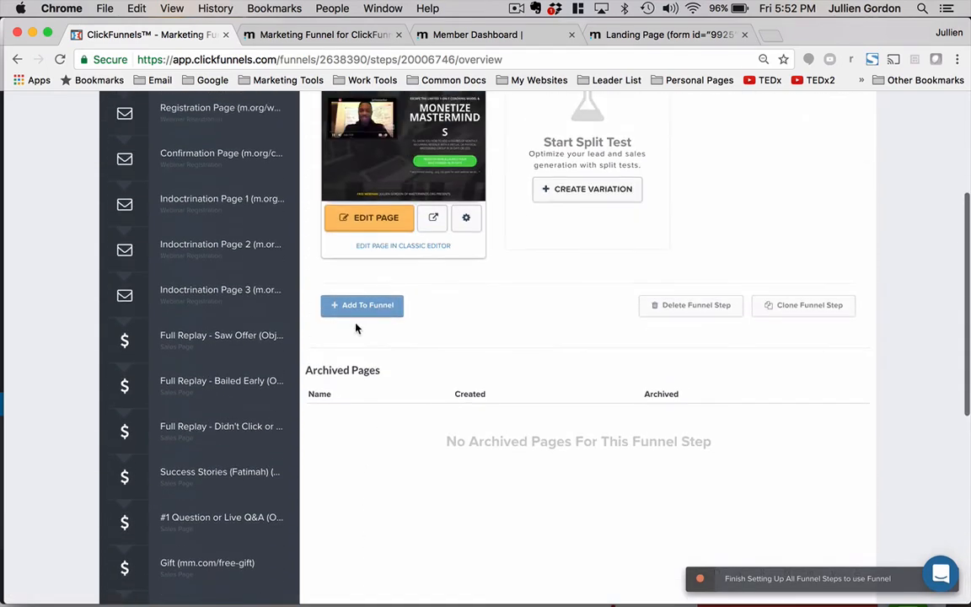
click(357, 308)
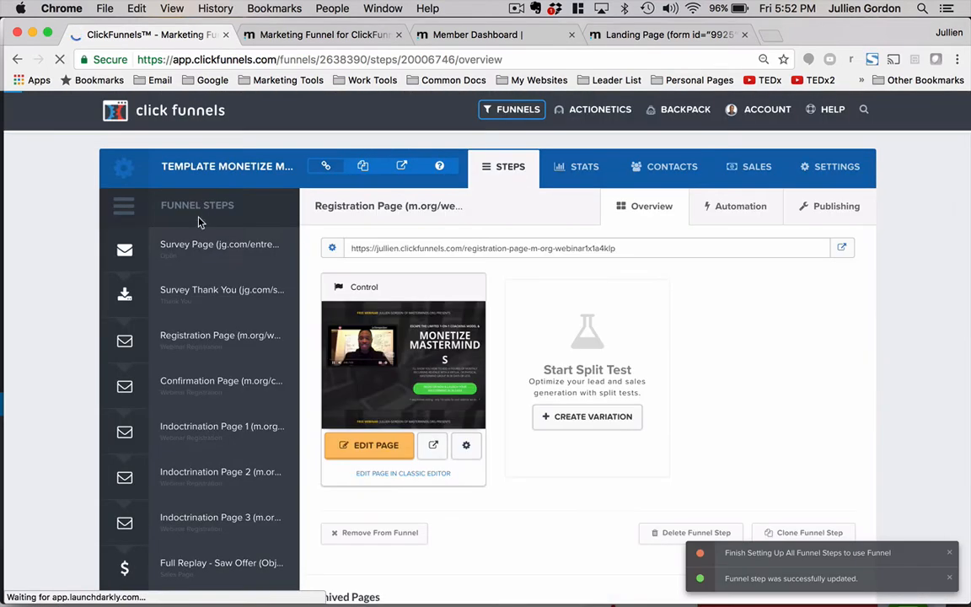
scroll(208, 316, down, 20)
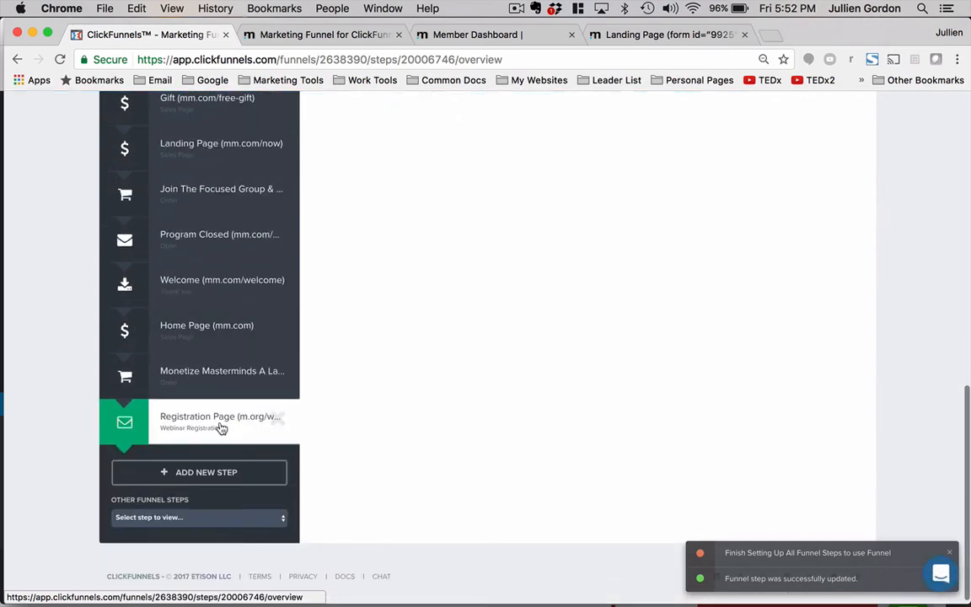
scroll(221, 428, up, 15)
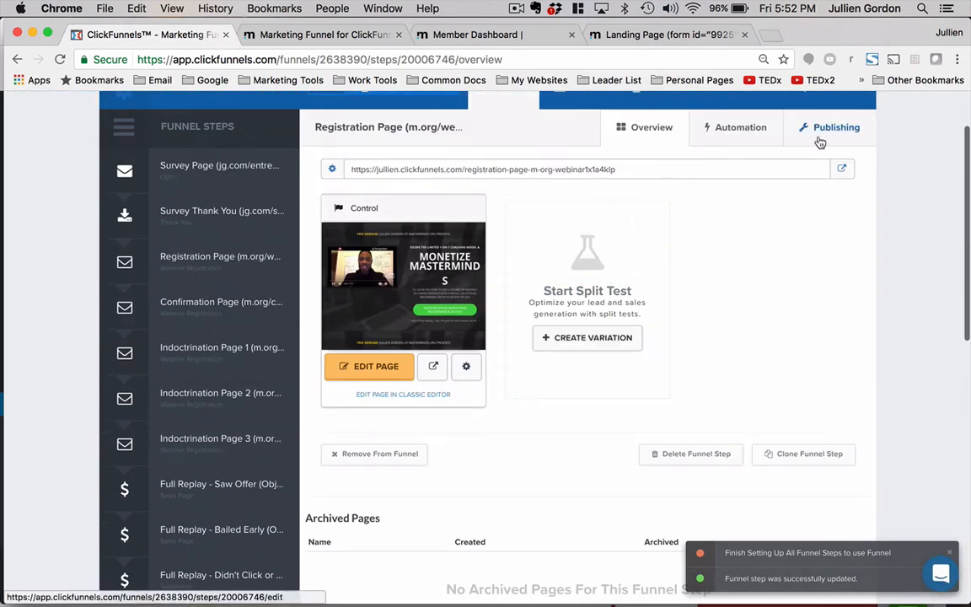
- Rename the cloned funnel step to Sample Registration Page (m.org/webinar) and update it
click(819, 142)
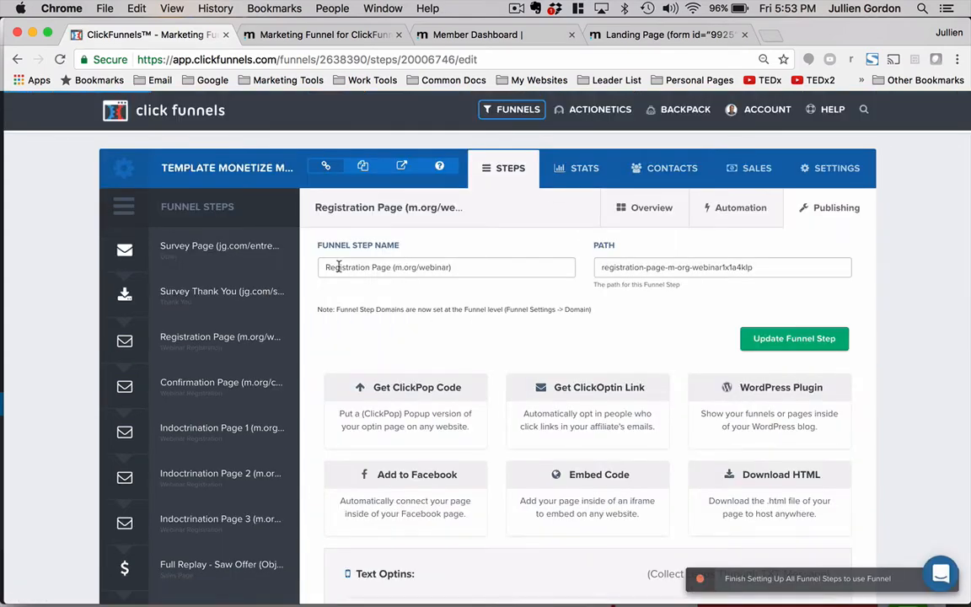
click(320, 267)
text(Sample)
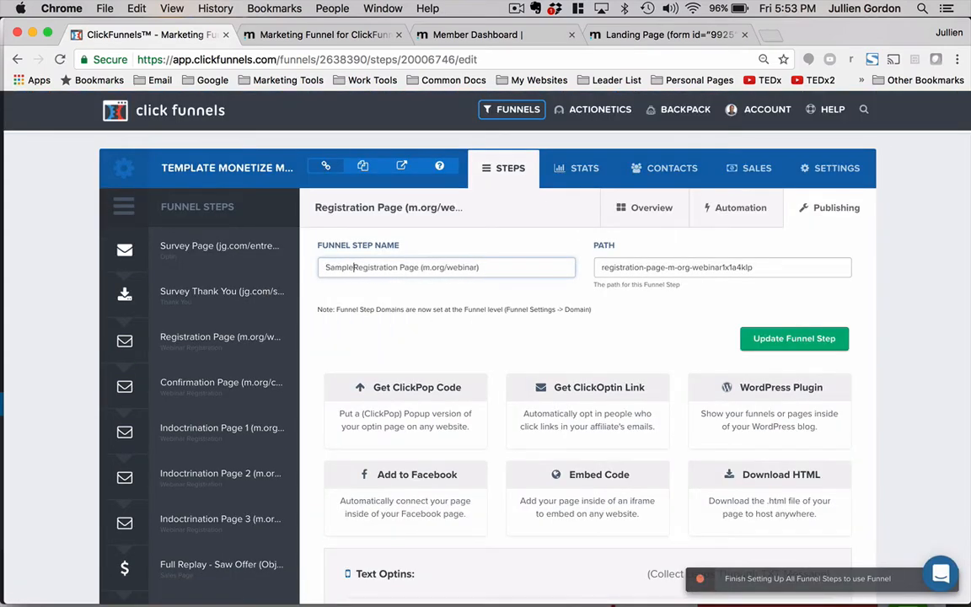
click(773, 338)
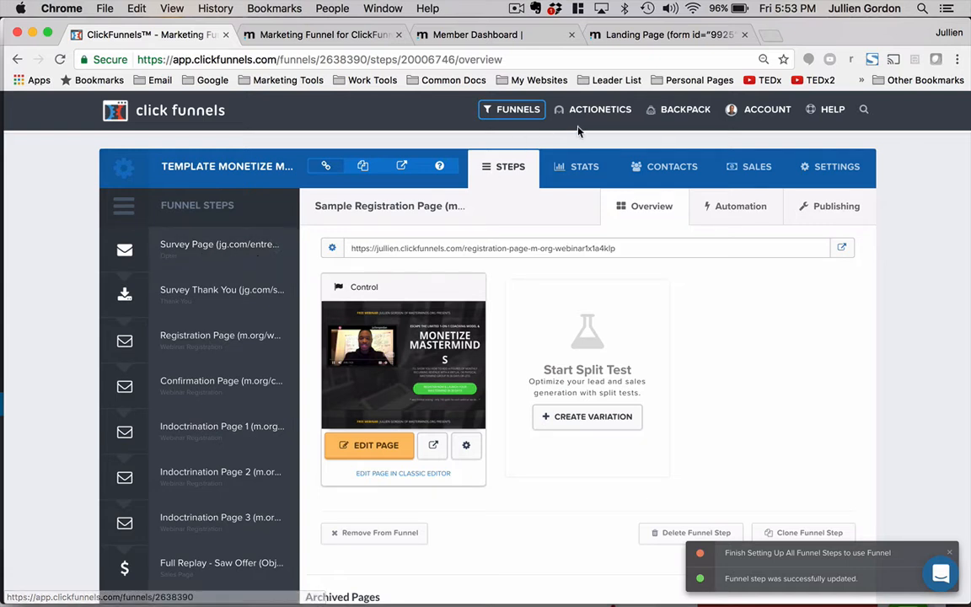
- Open a new tab and go to the julliengordon.com WordPress admin dashboard
click(772, 35)
text(julliengordon.com)
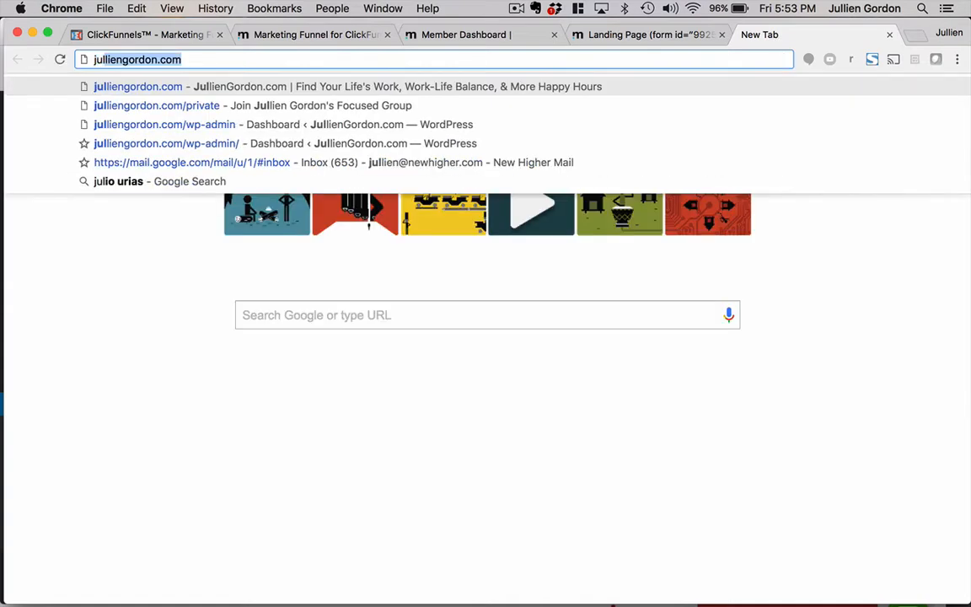
key(Down)
key(Down)
key(Return)
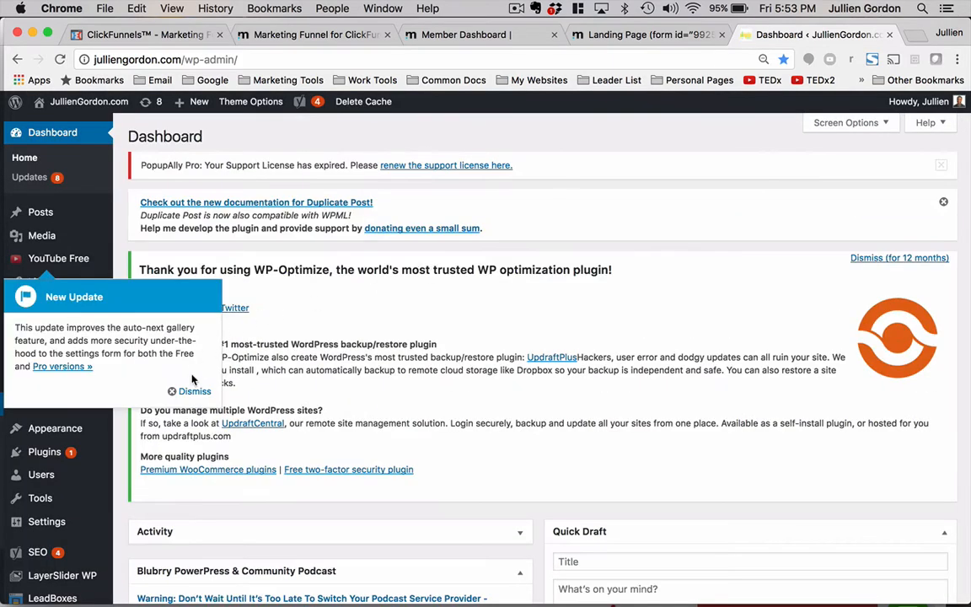
- Dismiss the update notice and open the ClickFunnels pages list in WordPress
click(193, 389)
click(59, 334)
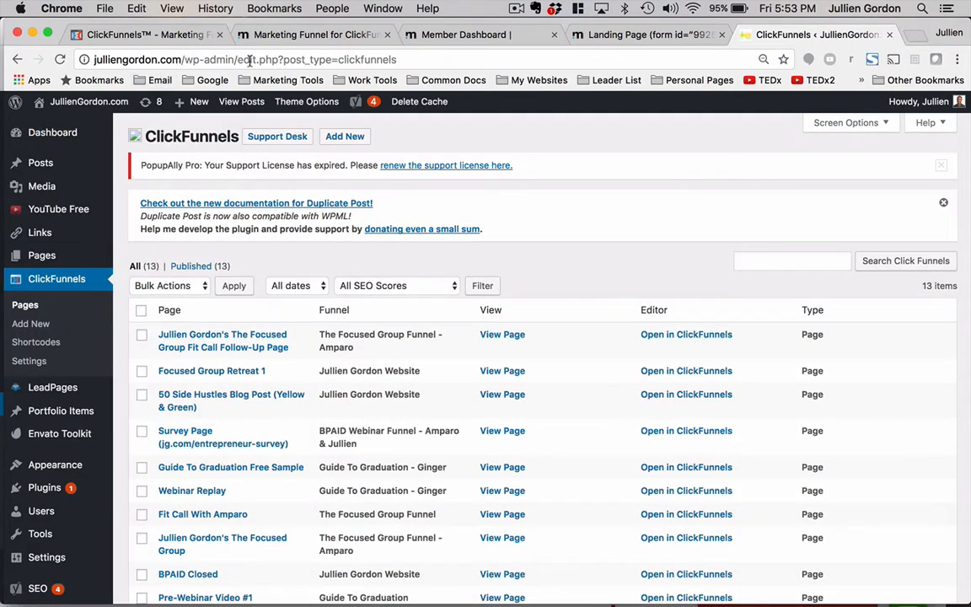
scroll(200, 292, down, 1)
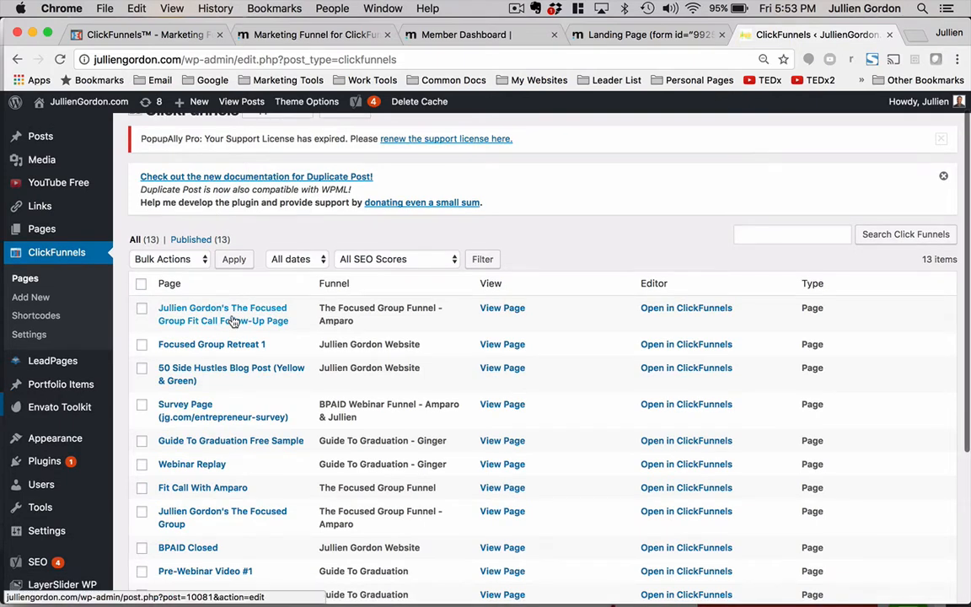
- Open the existing Webinar Replay page in the ClickFunnels plugin and inspect its funnel, step and custom slug settings
click(203, 466)
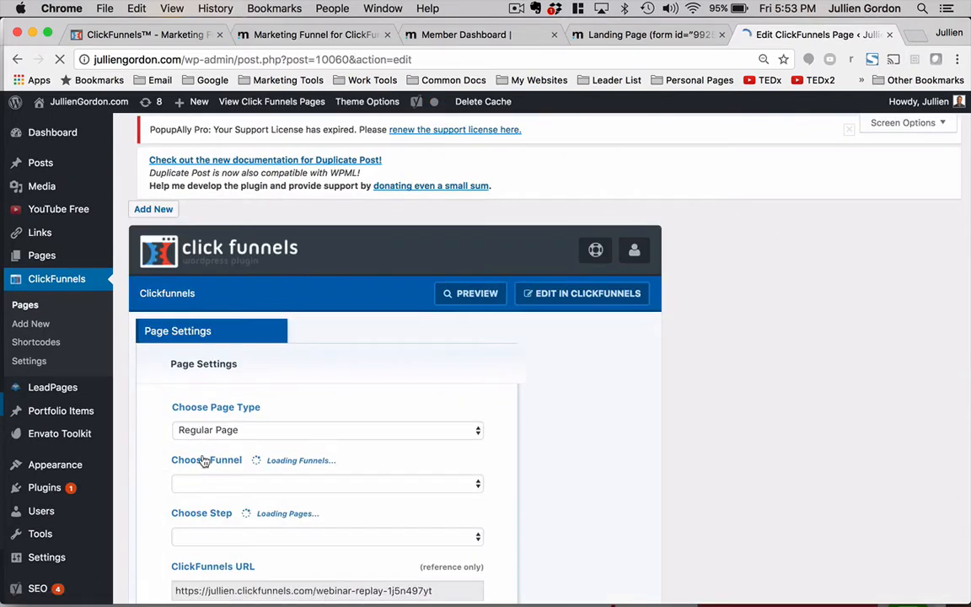
scroll(202, 466, down, 2)
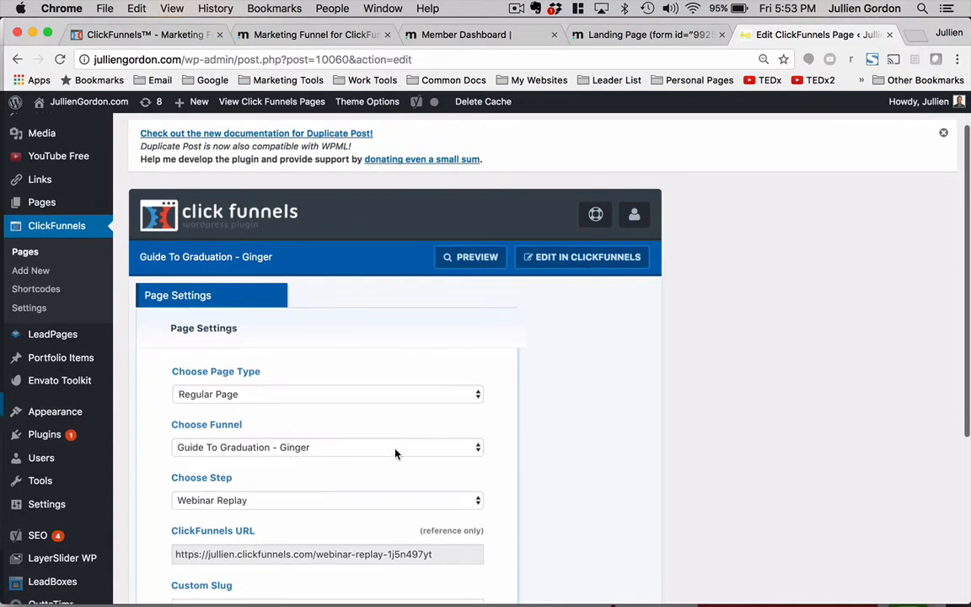
scroll(568, 463, down, 3)
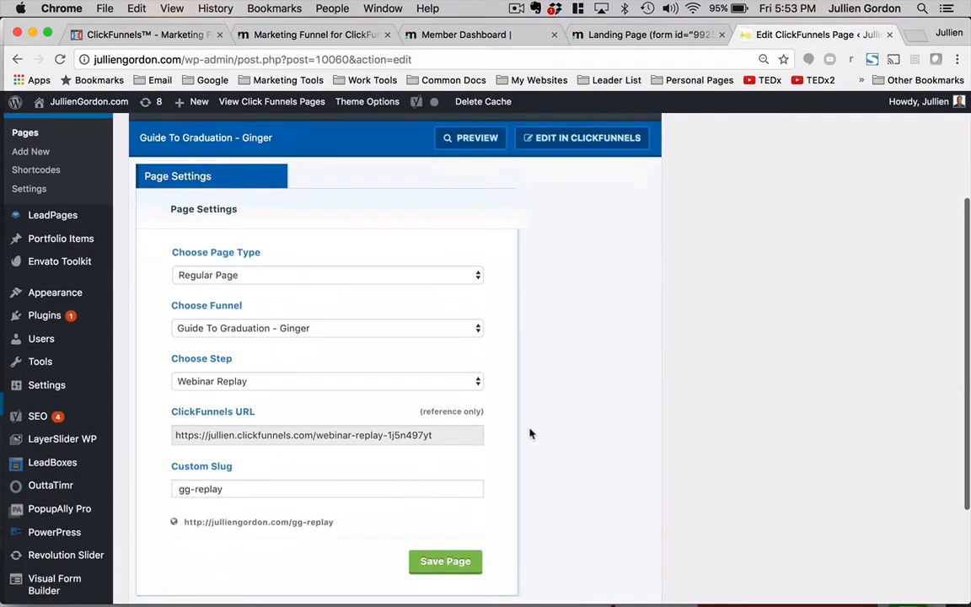
click(413, 388)
click(413, 384)
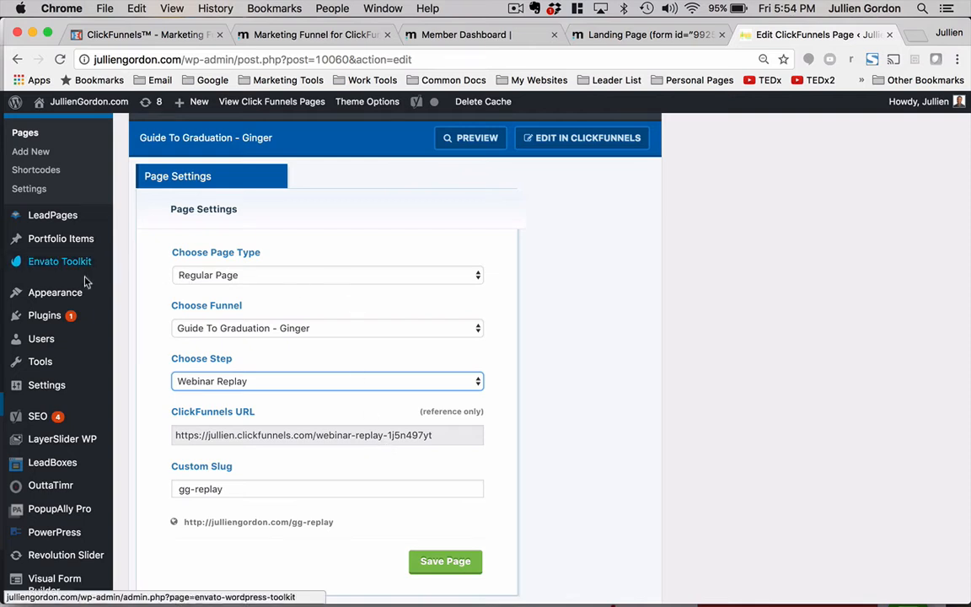
- Open the Add New Plugins page in a new tab and switch to it
mouse_move(53, 316)
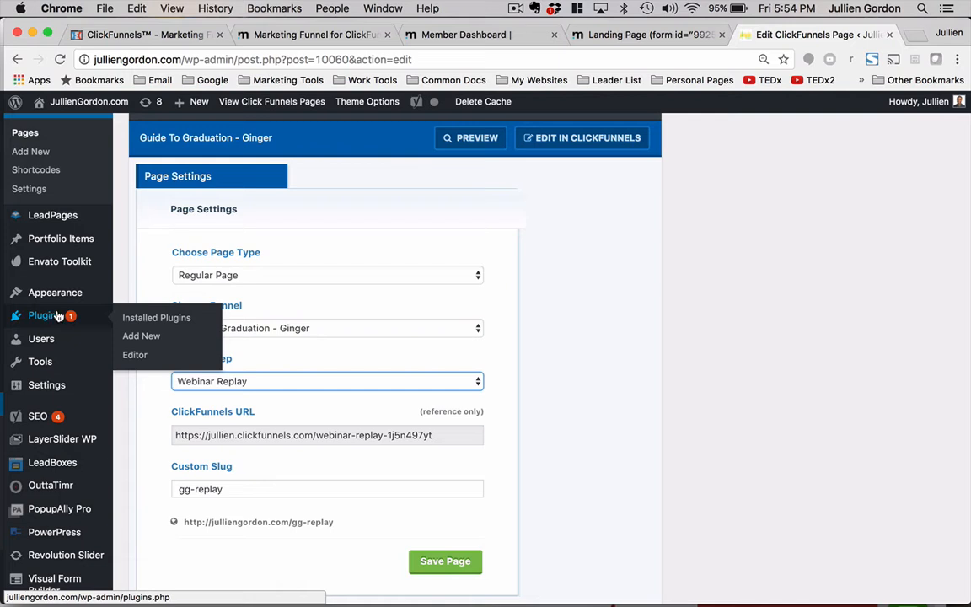
right_click(156, 324)
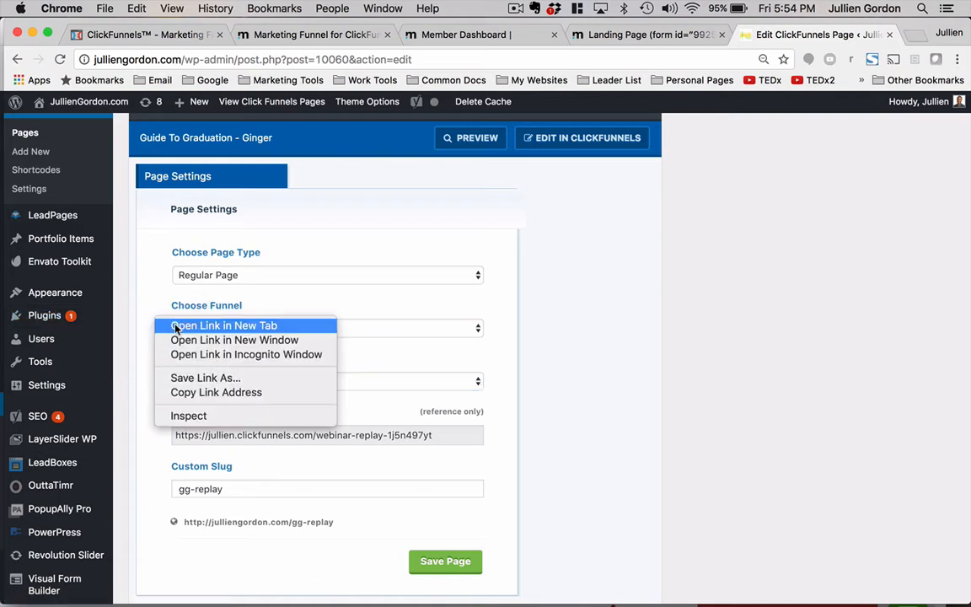
click(106, 372)
mouse_move(61, 319)
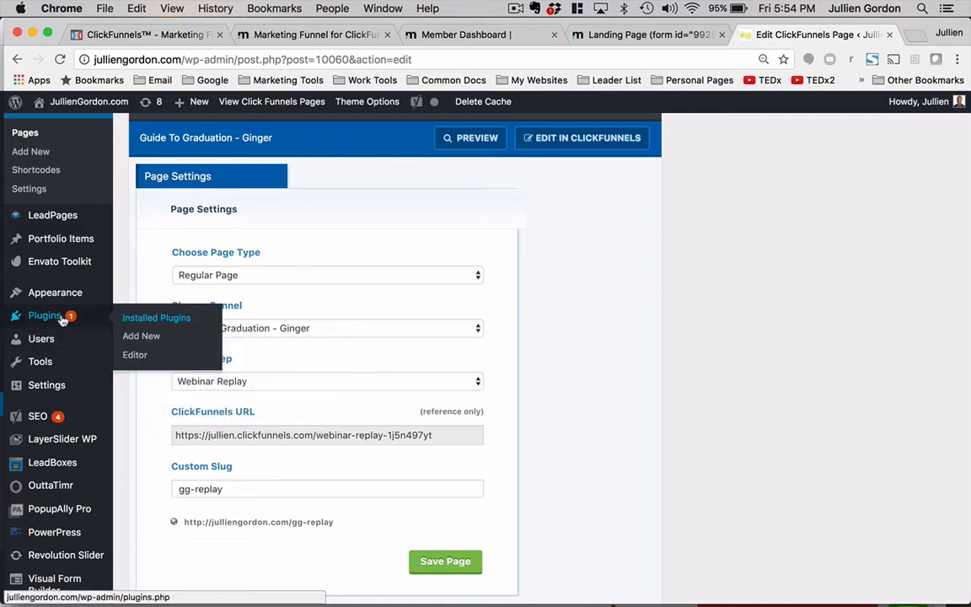
right_click(133, 338)
click(153, 343)
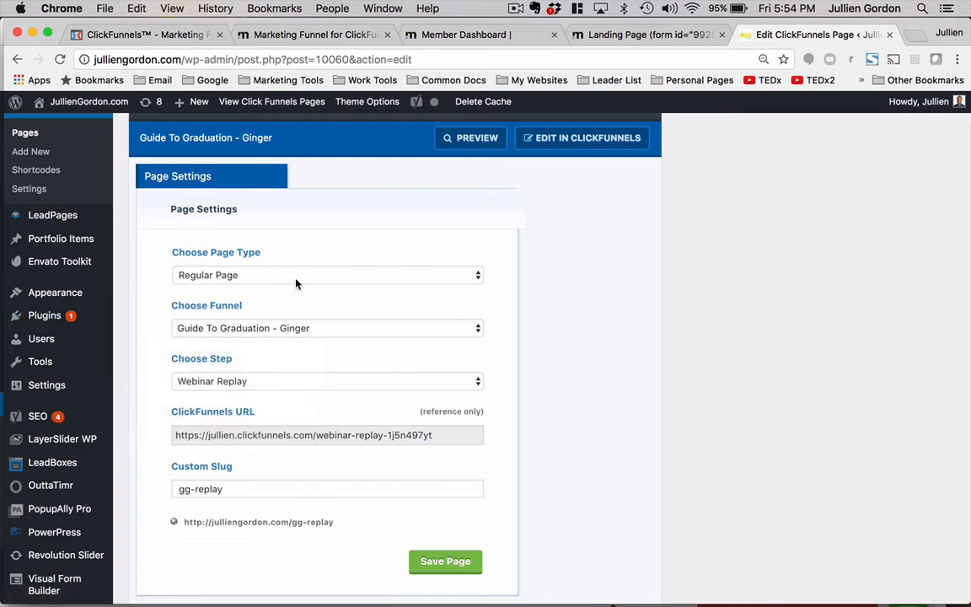
click(826, 34)
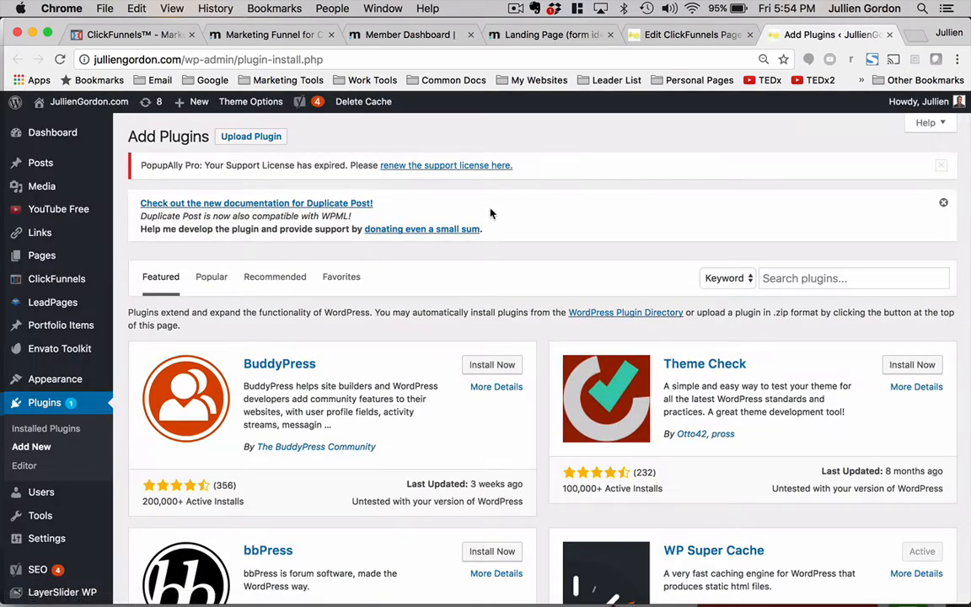
- Search the plugin directory for clickfunnels
click(793, 278)
text(click)
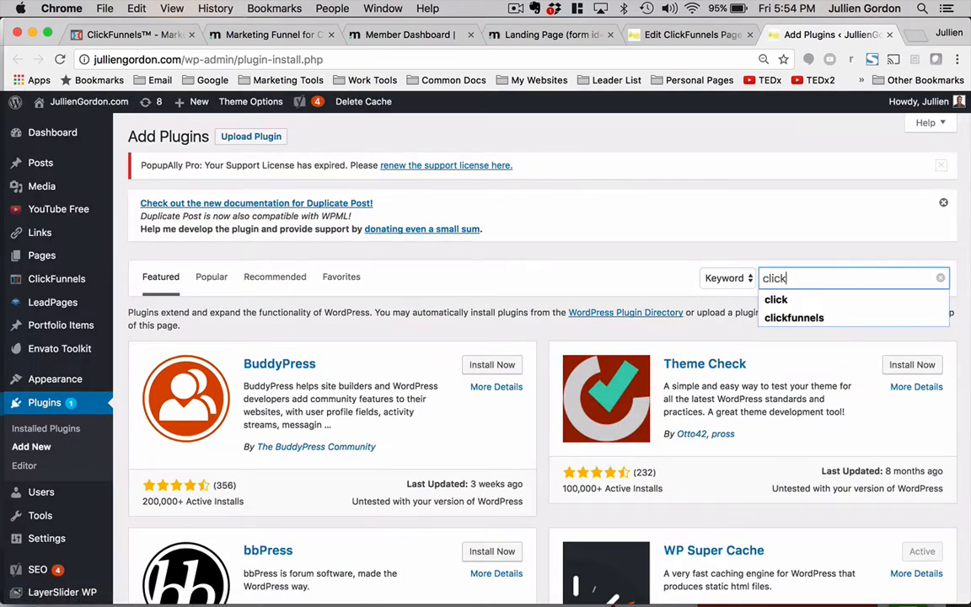
key(Return)
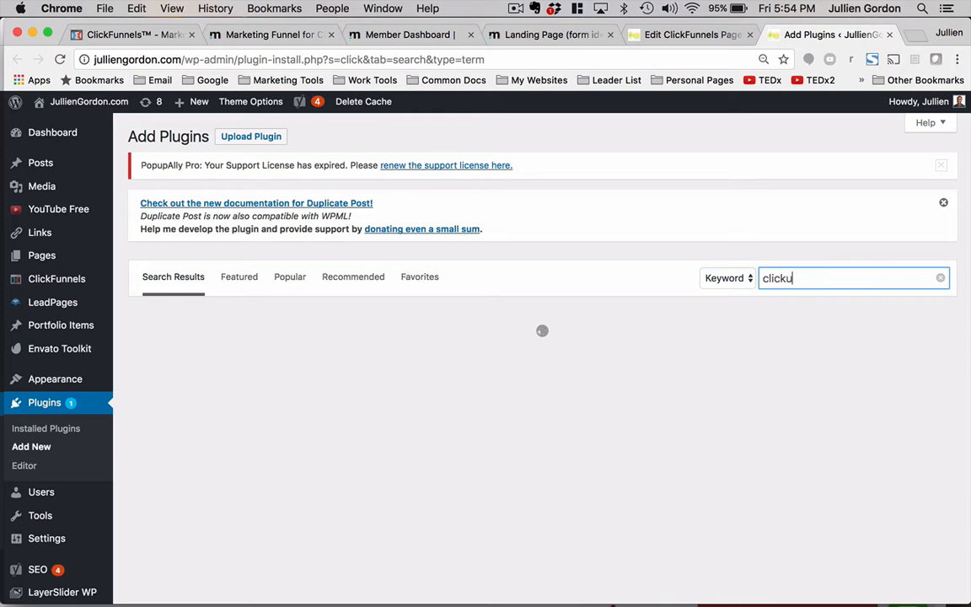
text(fun)
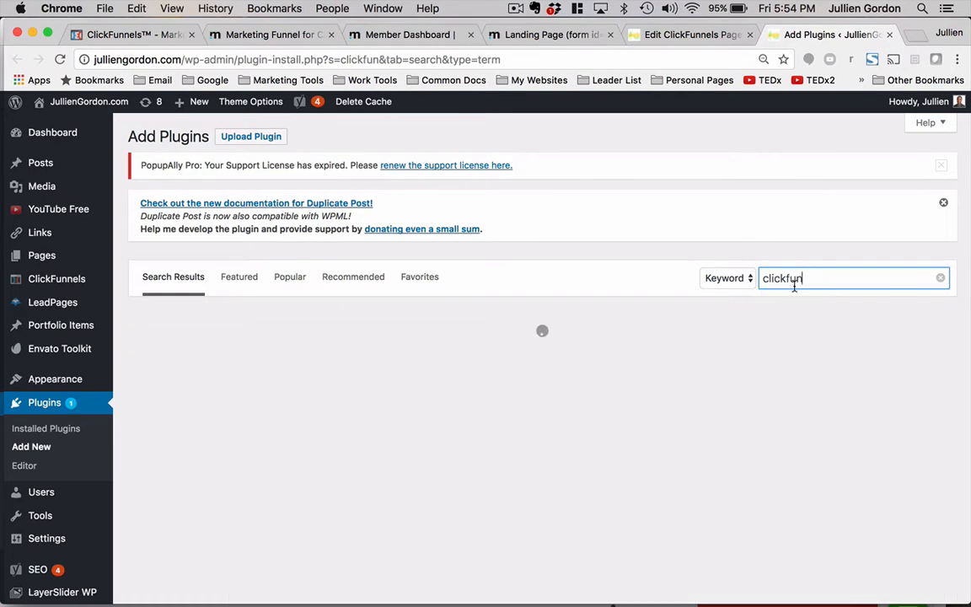
text(nels)
click(807, 300)
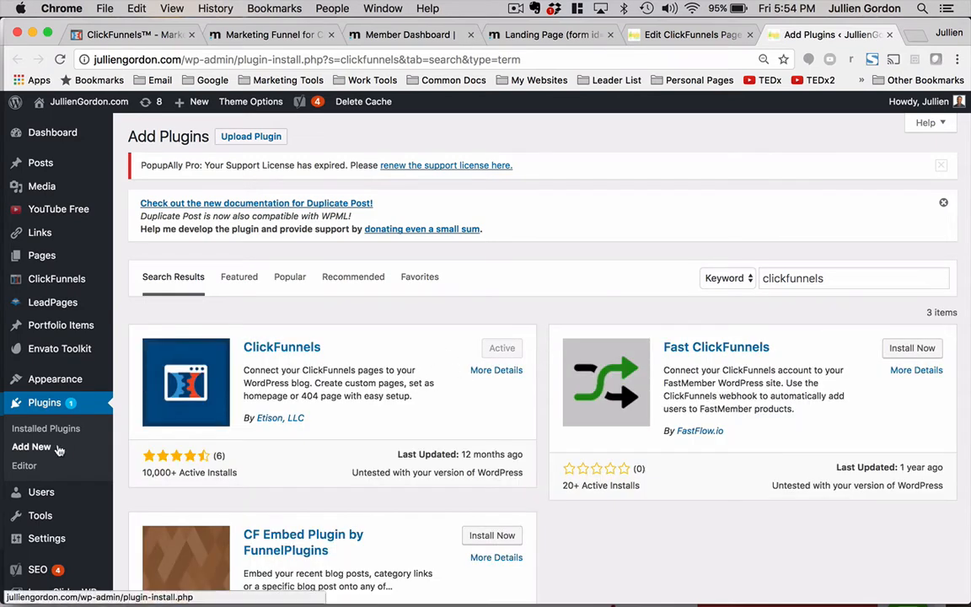
- Open the ClickFunnels plugin settings and review the API connection fields
mouse_move(37, 283)
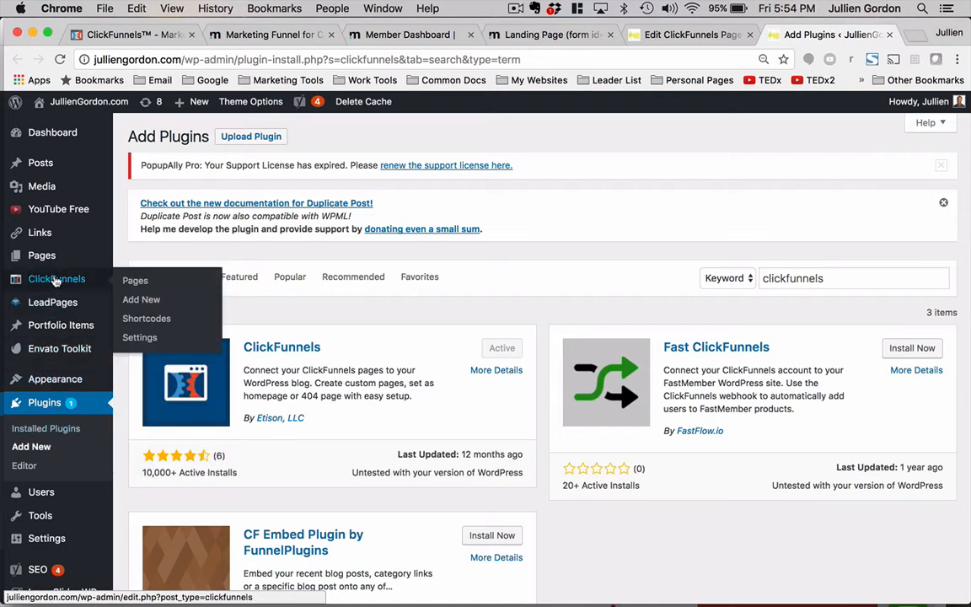
click(132, 337)
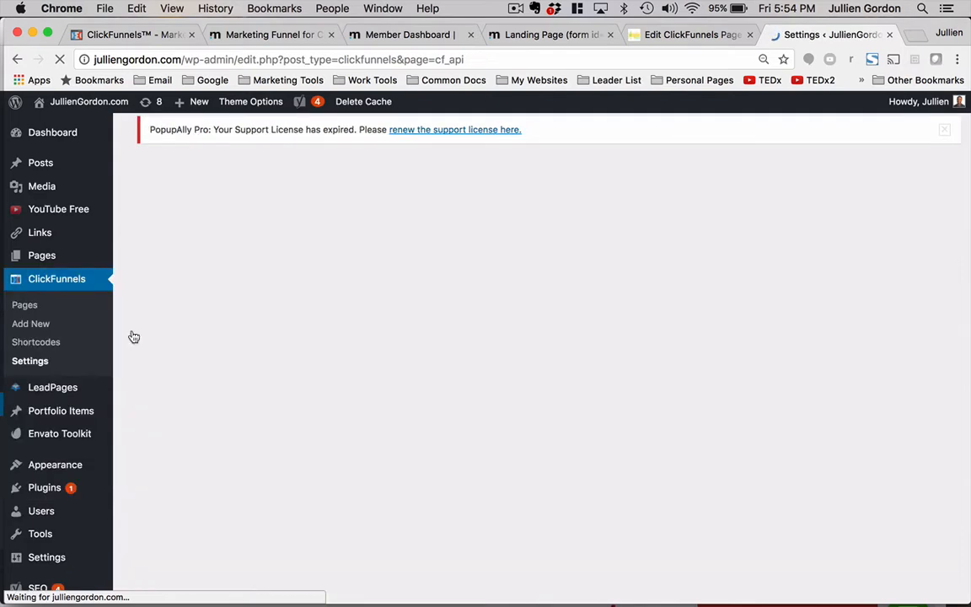
scroll(453, 411, down, 1)
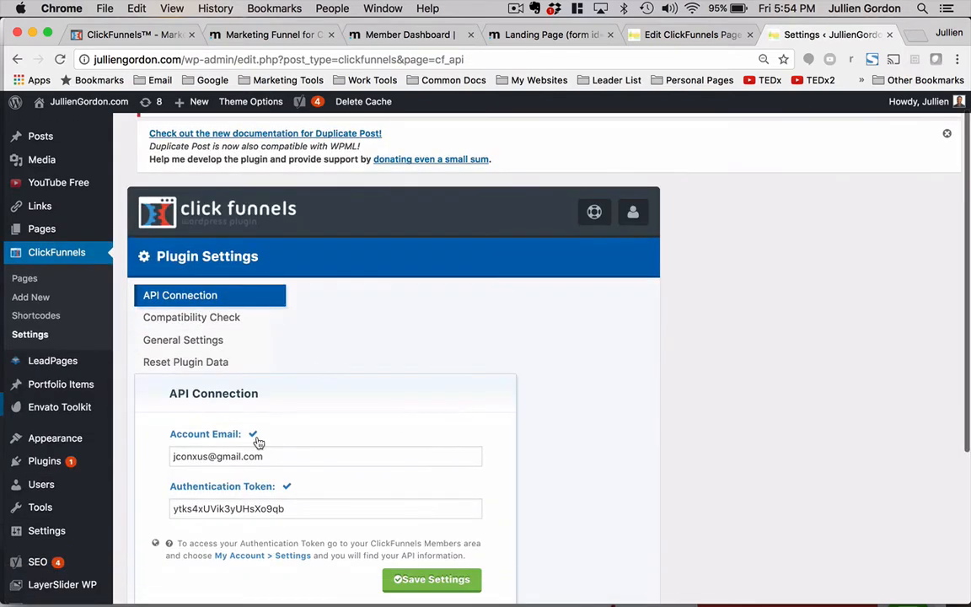
scroll(206, 445, up, 1)
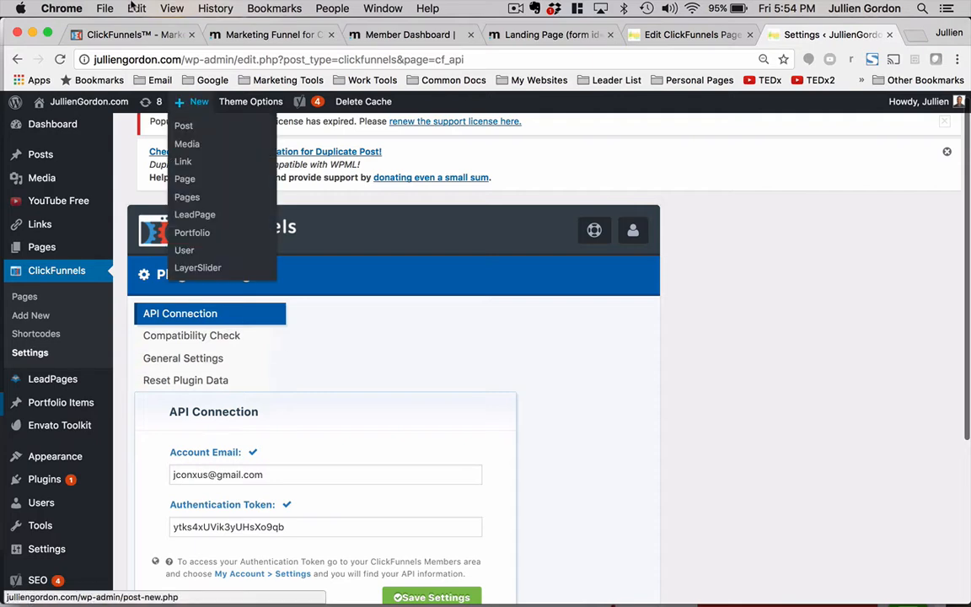
- In ClickFunnels, open the account integrations in a new tab and go to Account Details to check the WordPress API key
click(117, 34)
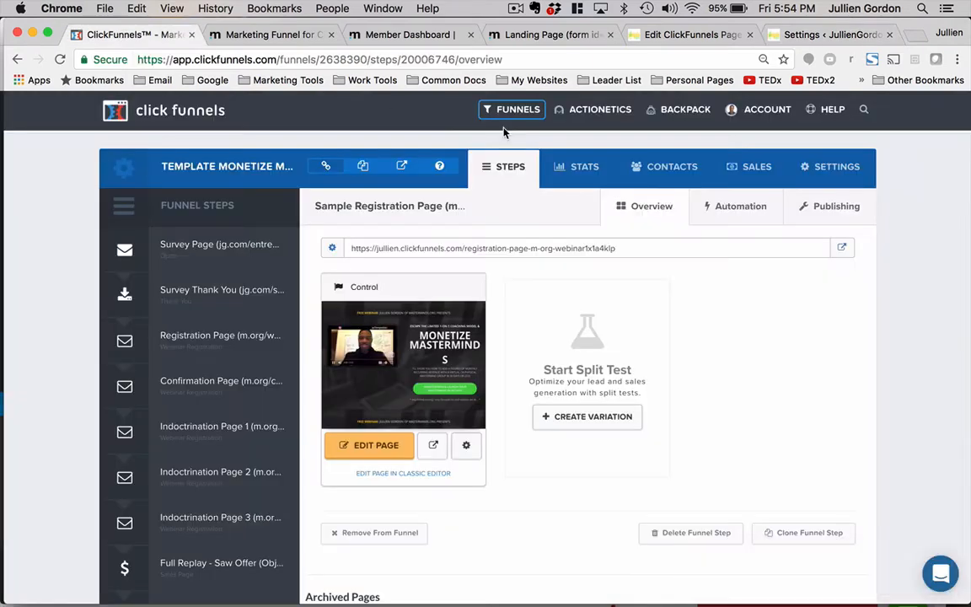
click(777, 112)
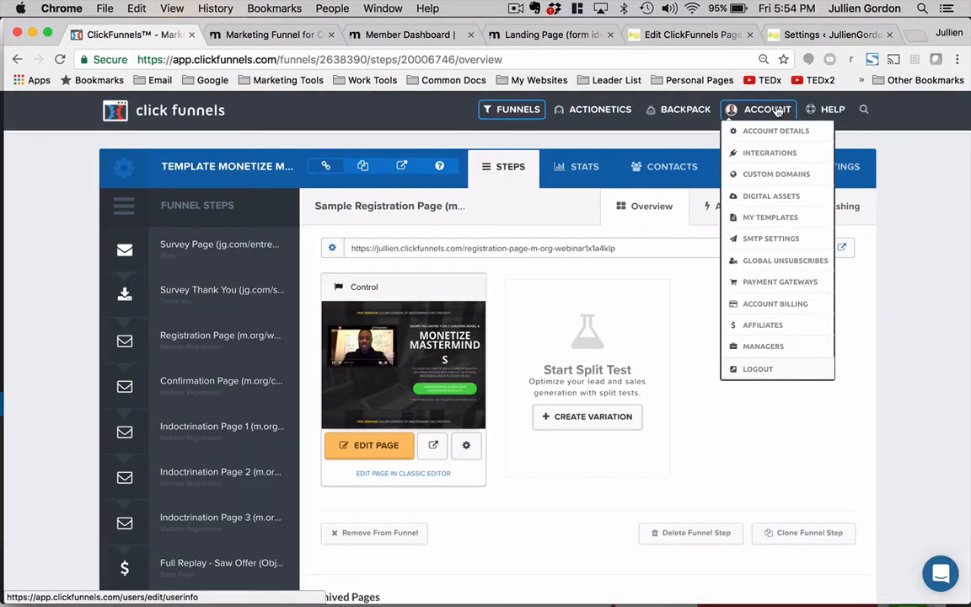
right_click(767, 154)
click(728, 154)
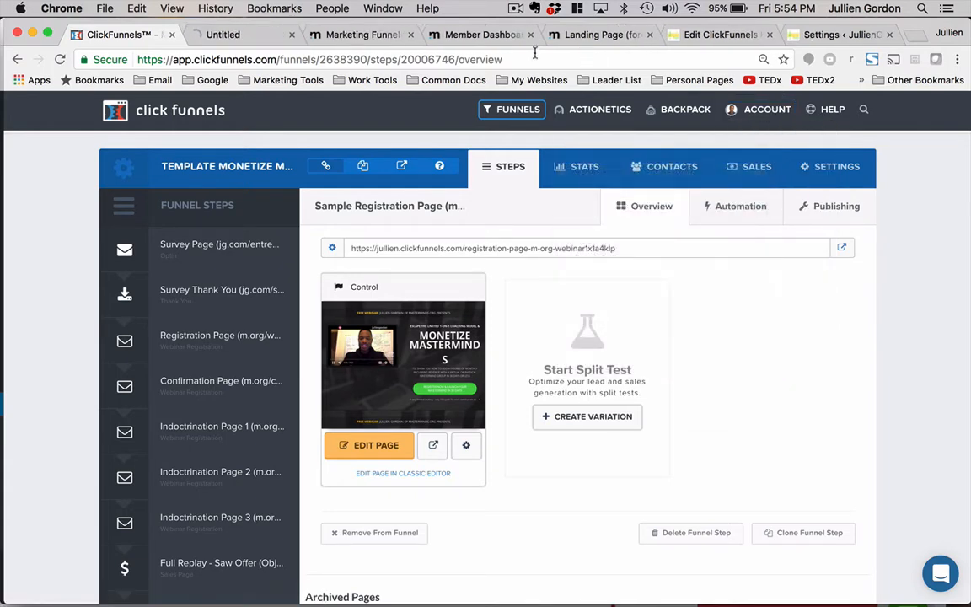
click(220, 34)
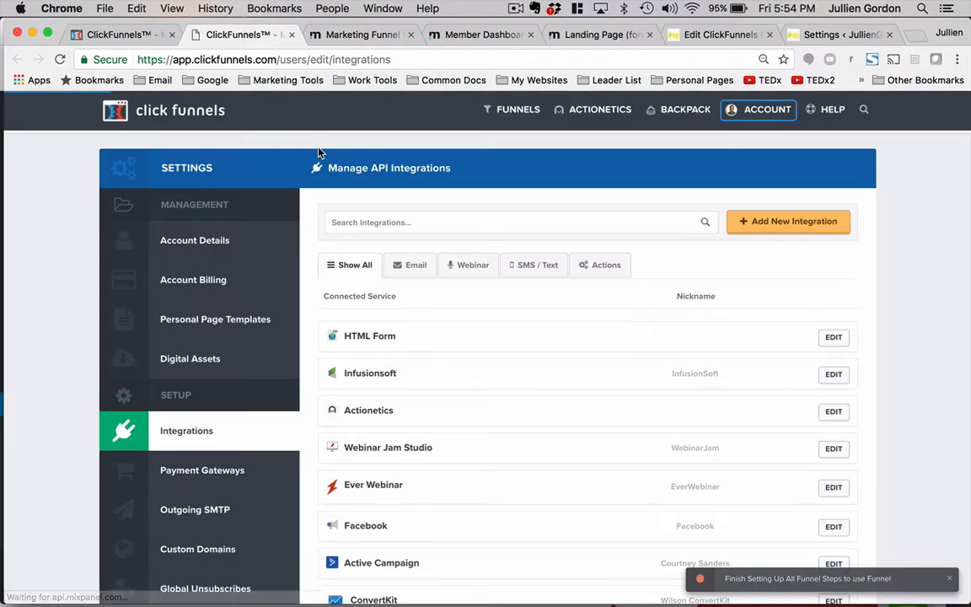
scroll(290, 391, down, 2)
scroll(242, 243, up, 1)
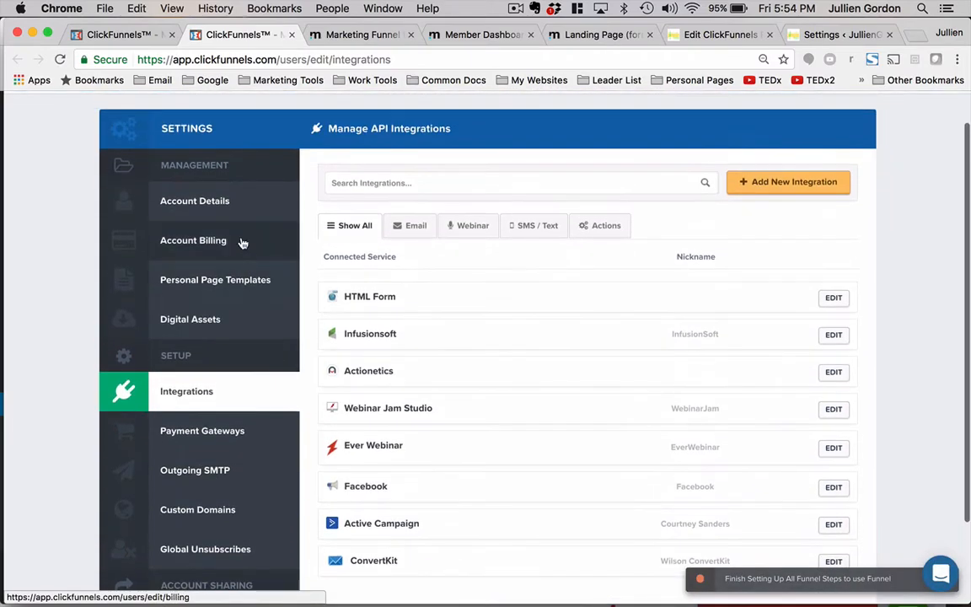
click(221, 201)
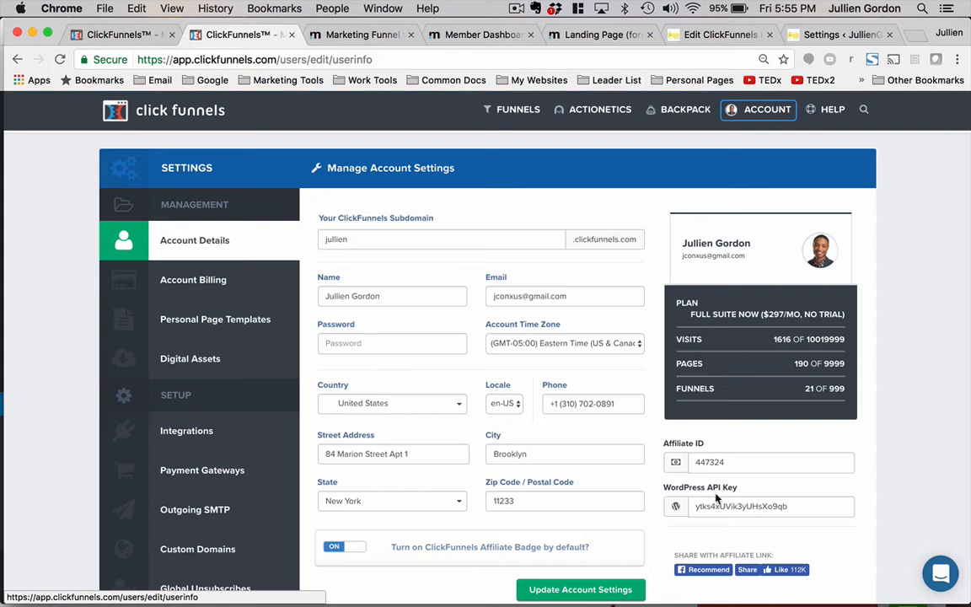
- Return to the funnel tab and scroll through the funnel's list of steps
click(127, 34)
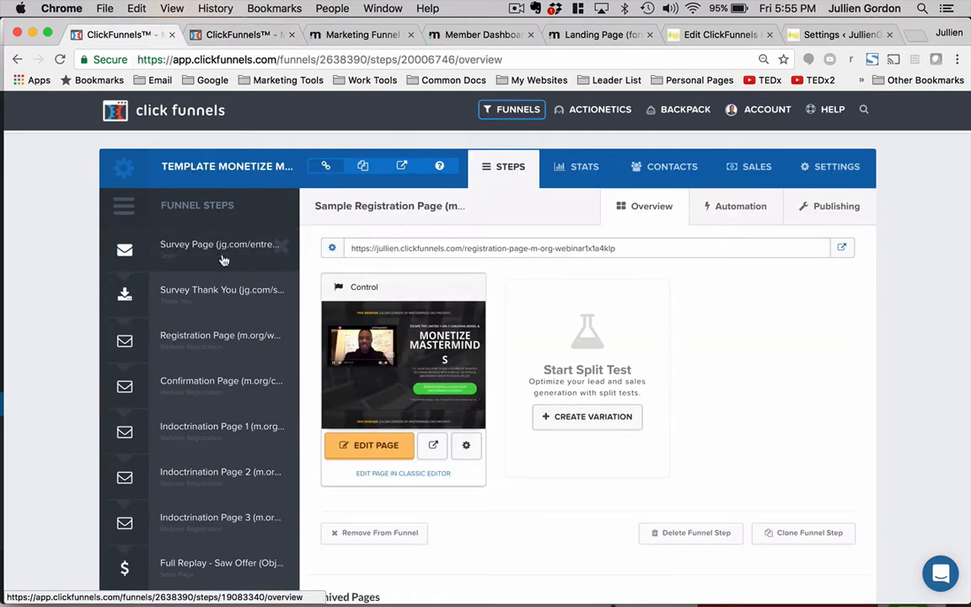
scroll(237, 337, down, 1)
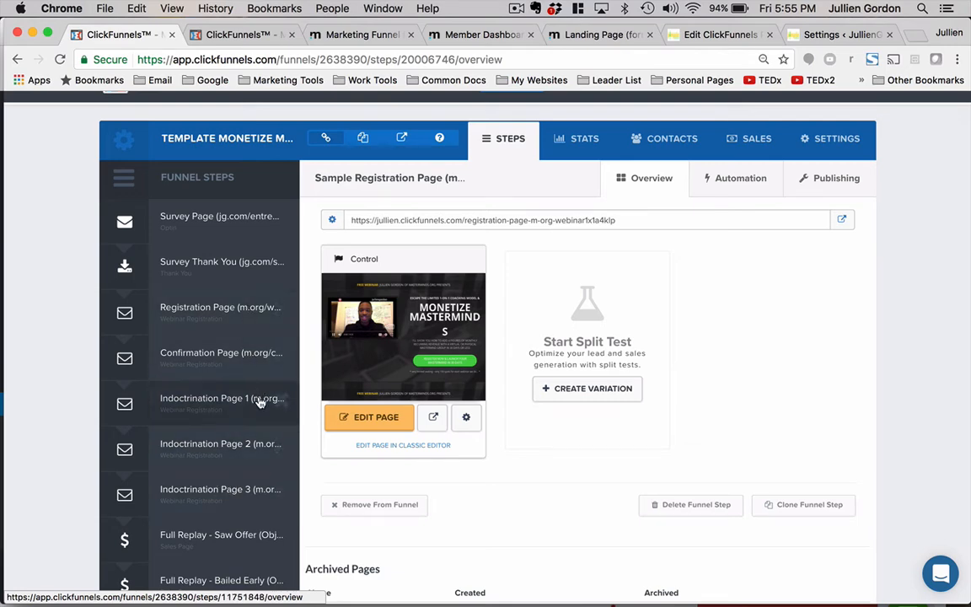
scroll(259, 489, down, 4)
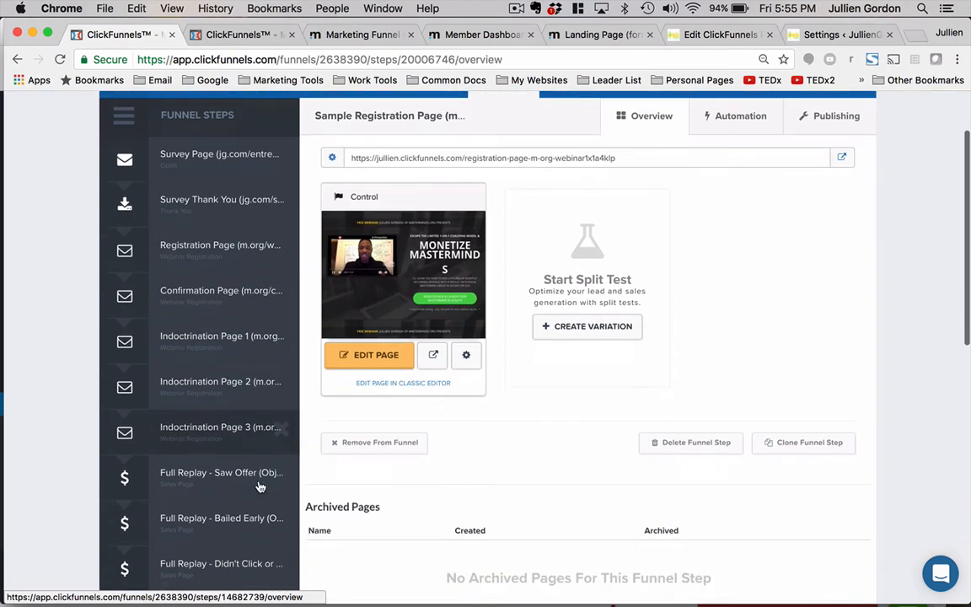
scroll(260, 487, down, 1)
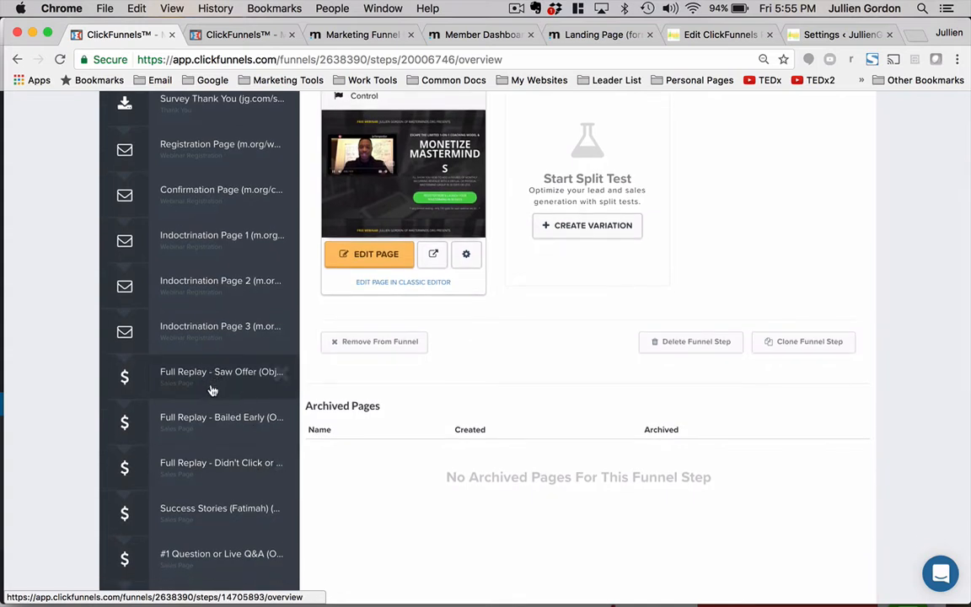
scroll(212, 390, down, 1)
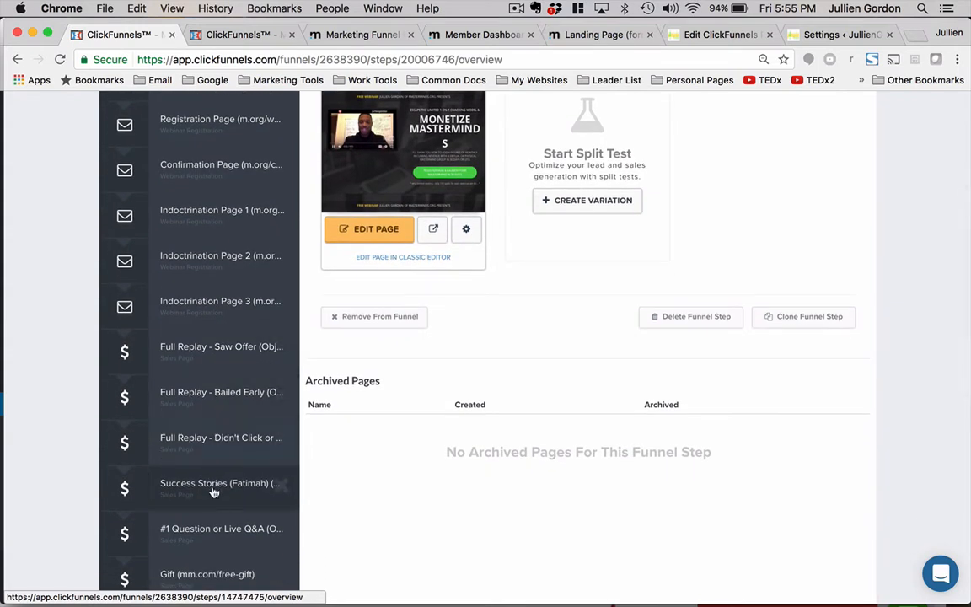
scroll(213, 509, down, 2)
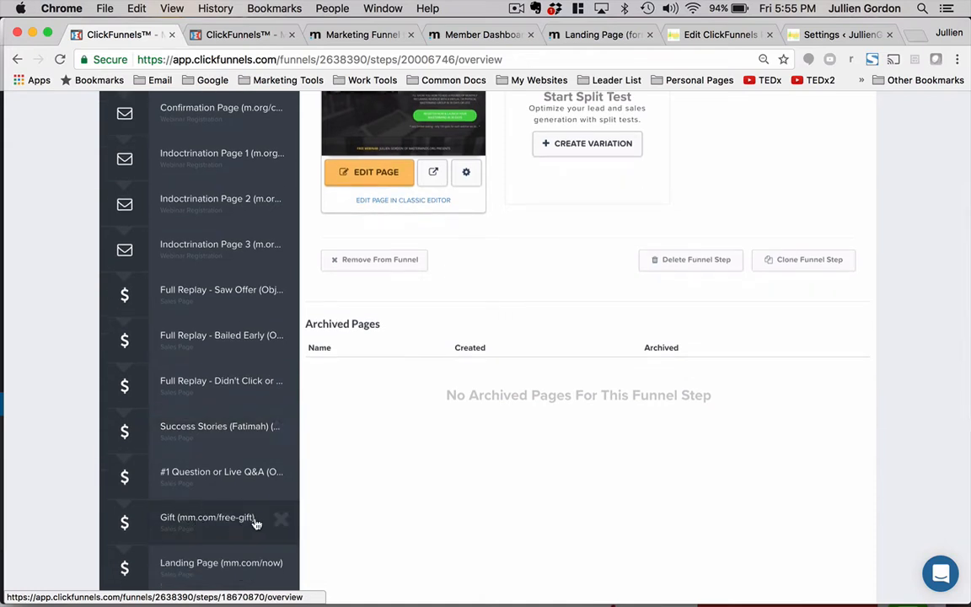
scroll(255, 522, up, 5)
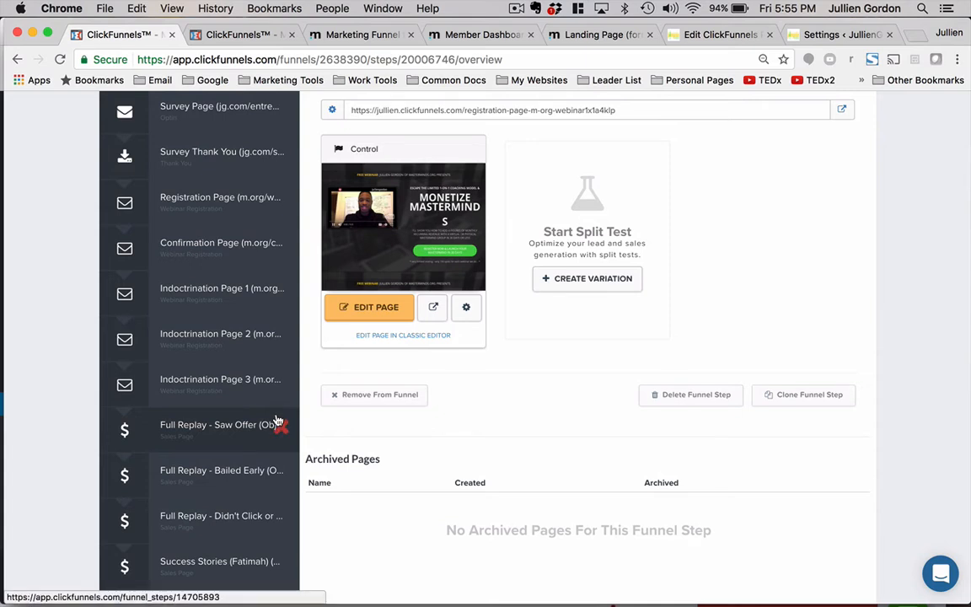
scroll(222, 210, up, 3)
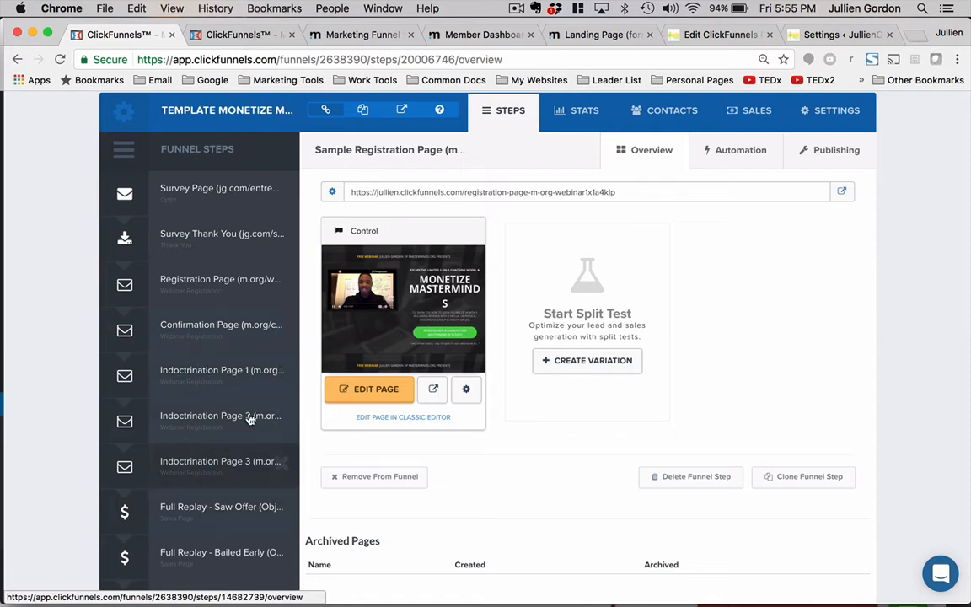
scroll(169, 493, down, 5)
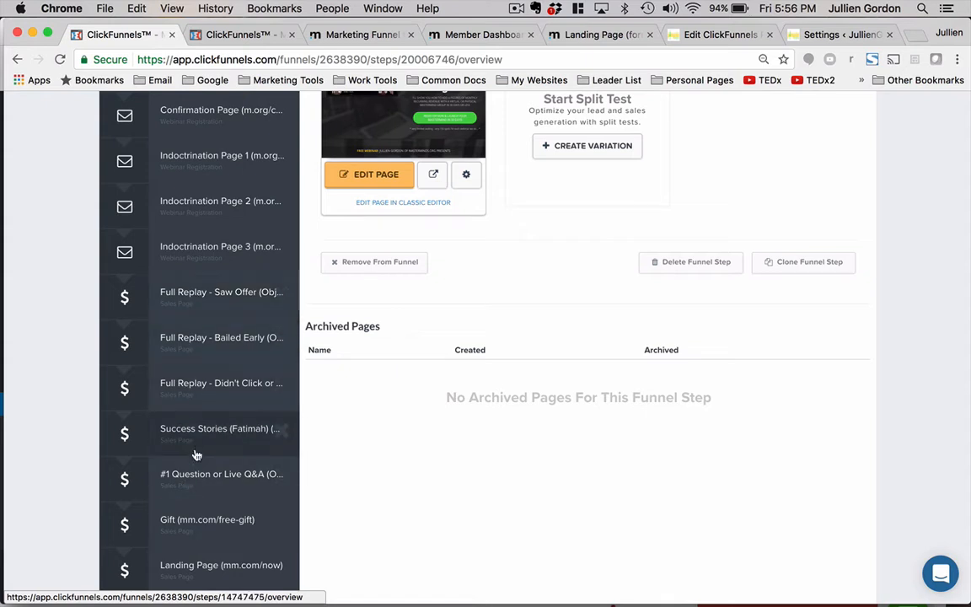
scroll(197, 551, down, 3)
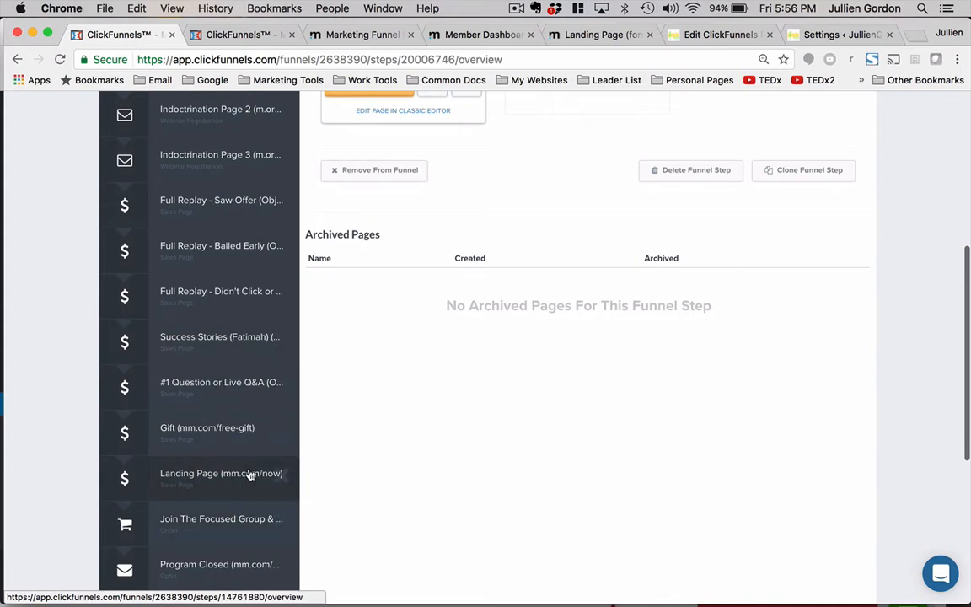
scroll(210, 511, up, 5)
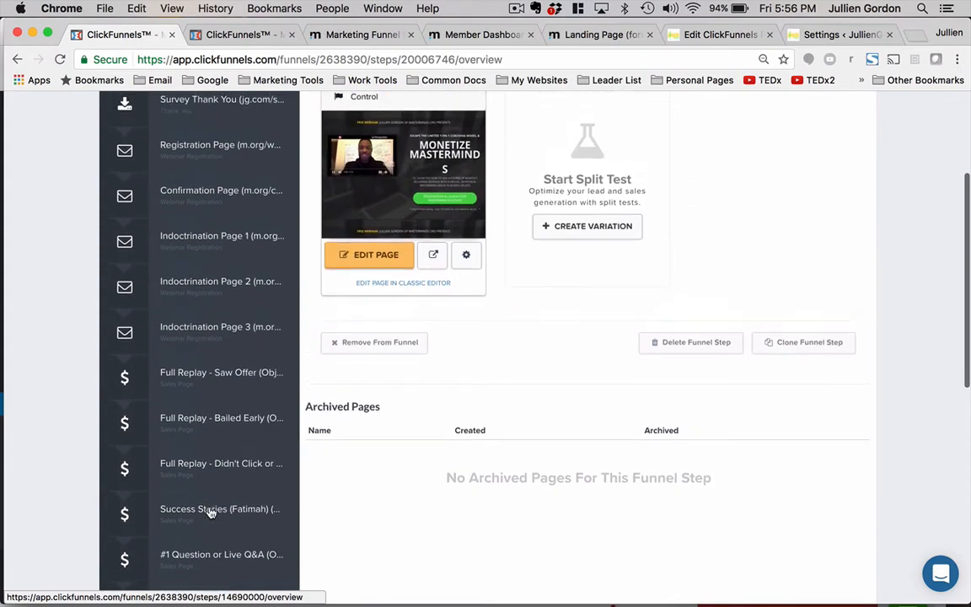
scroll(209, 511, up, 4)
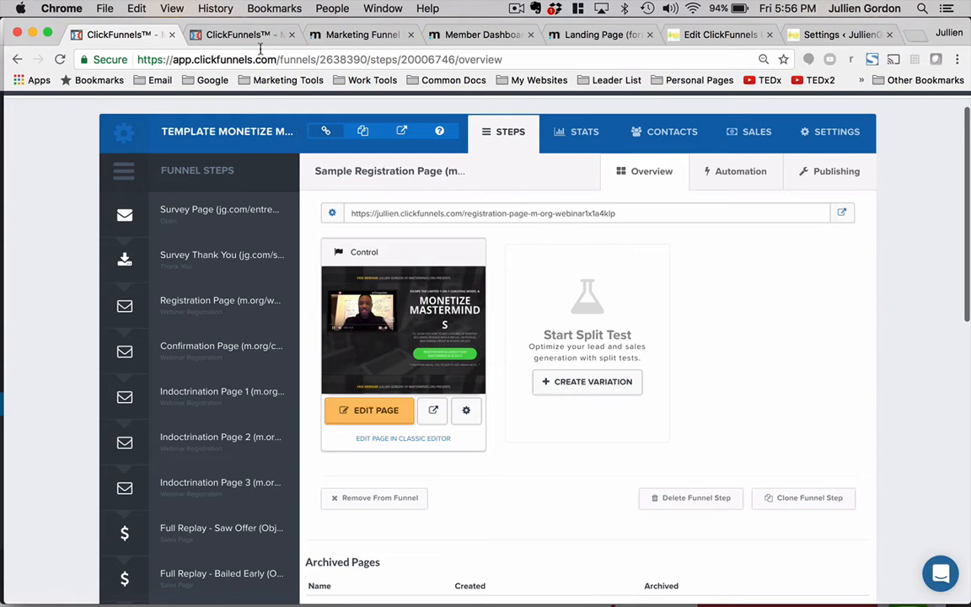
- Close the account settings tab and open the Sample Registration Page funnel step in the page editor
click(240, 36)
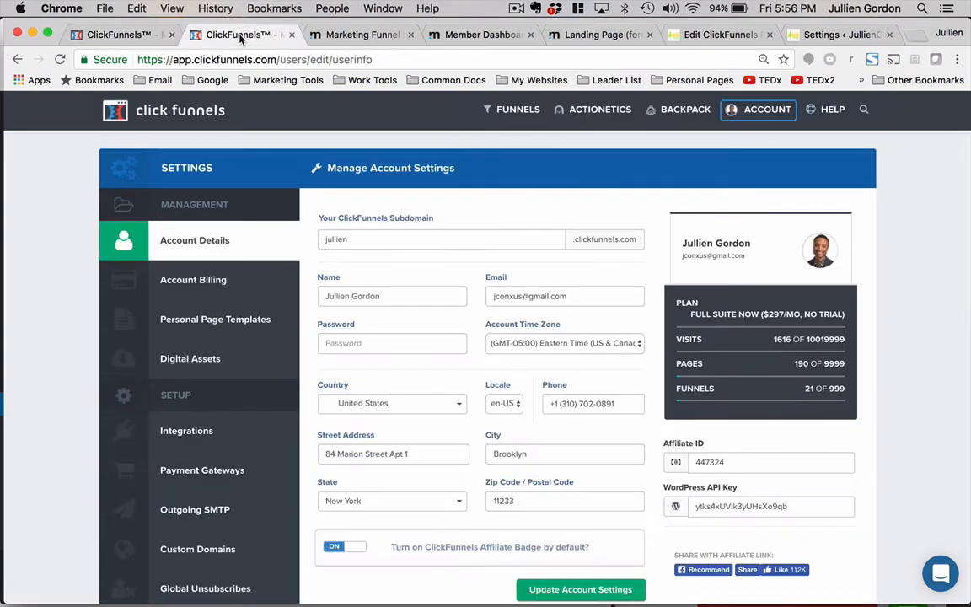
click(291, 35)
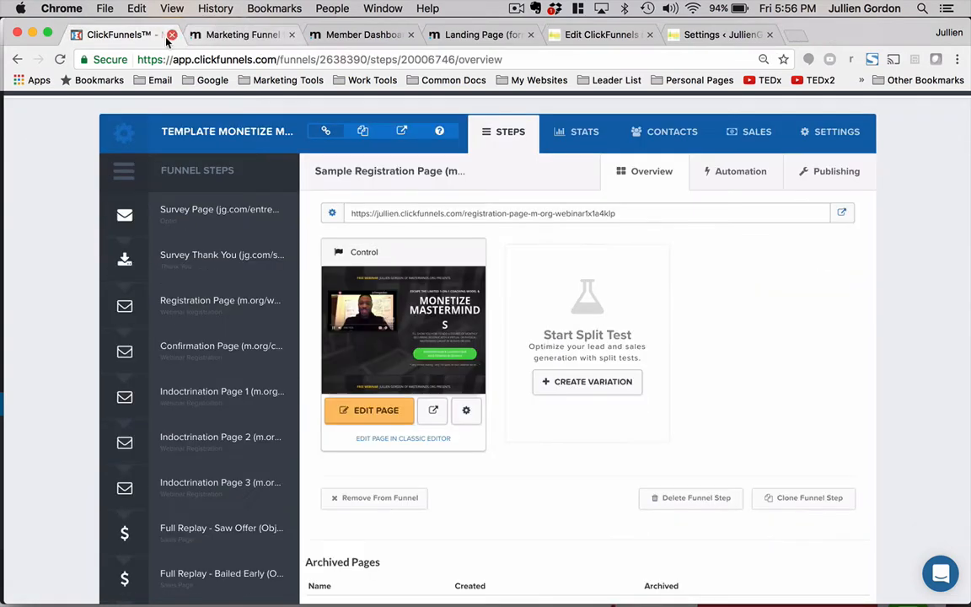
scroll(257, 254, down, 10)
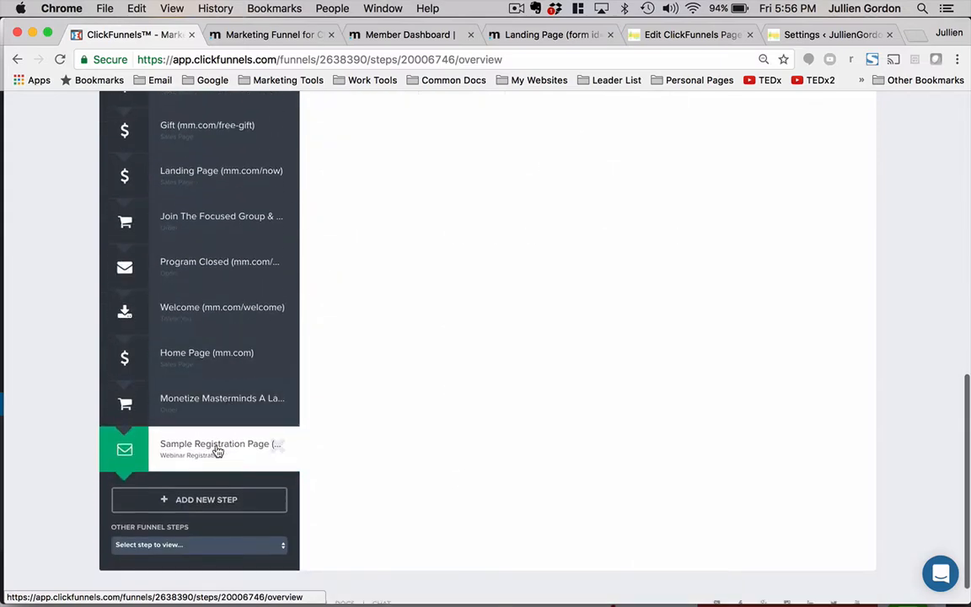
scroll(312, 403, up, 10)
click(371, 328)
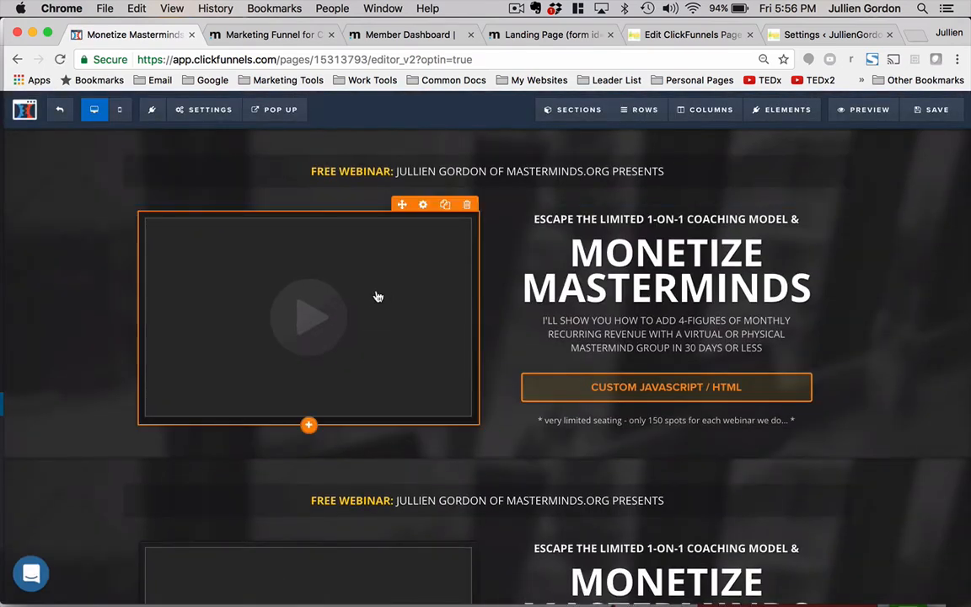
- Open the hero video element's settings and set its auto play to On
scroll(629, 353, down, 4)
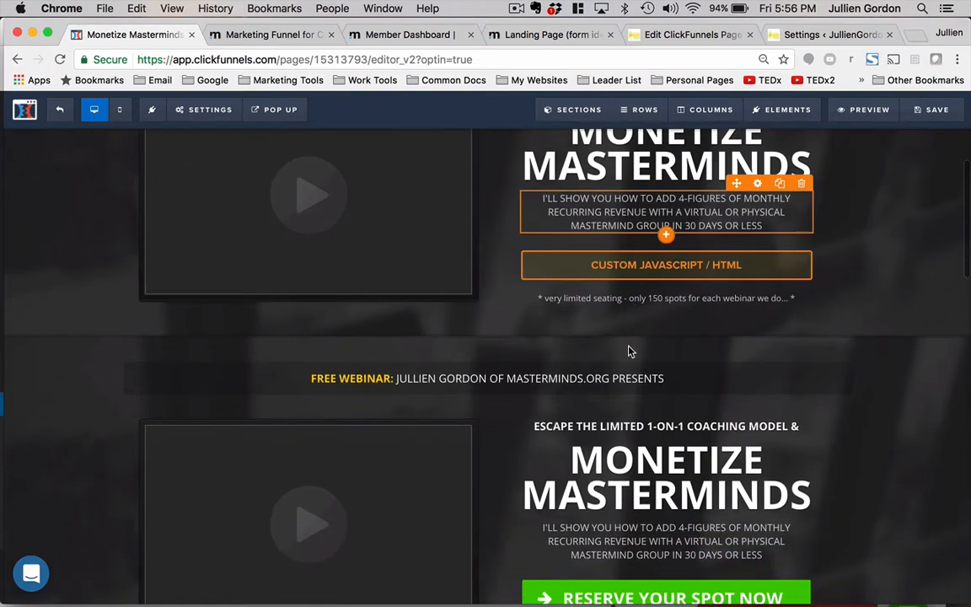
scroll(556, 396, down, 2)
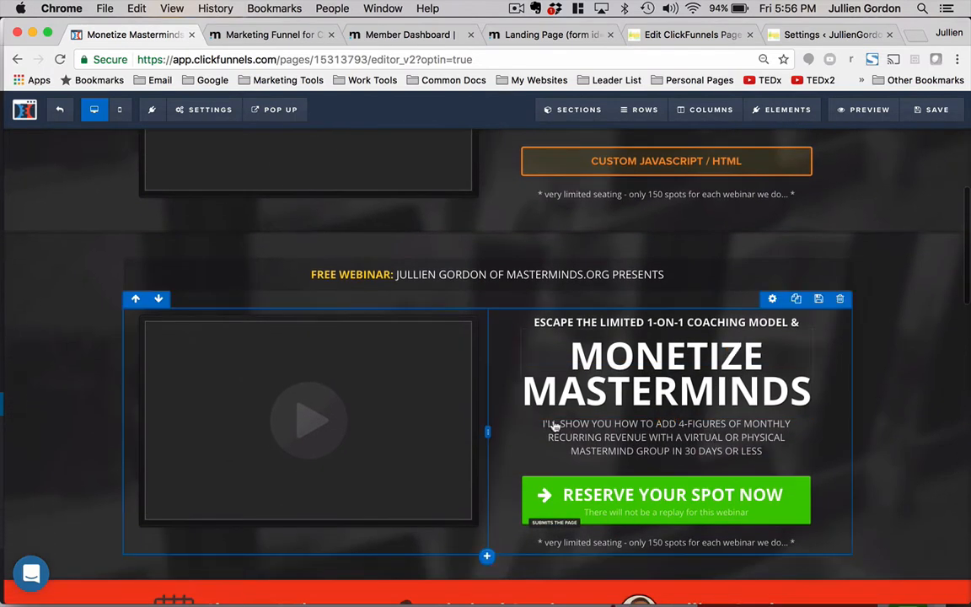
scroll(546, 371, up, 5)
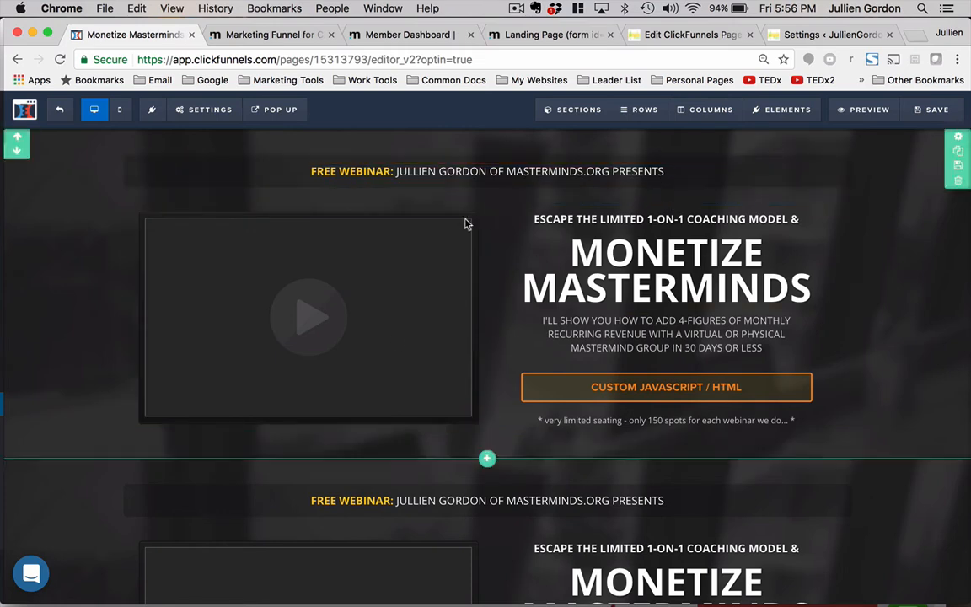
click(440, 234)
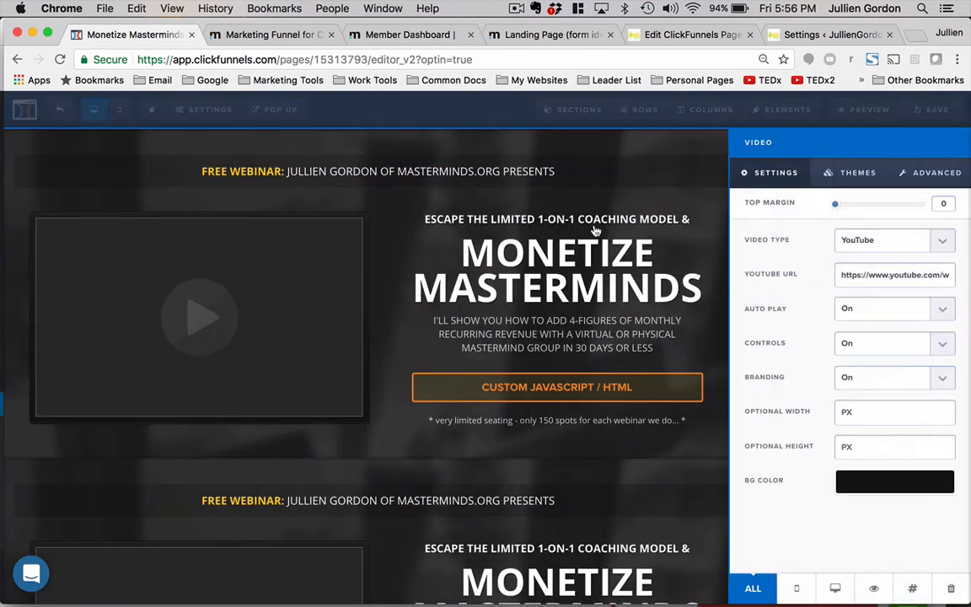
click(868, 310)
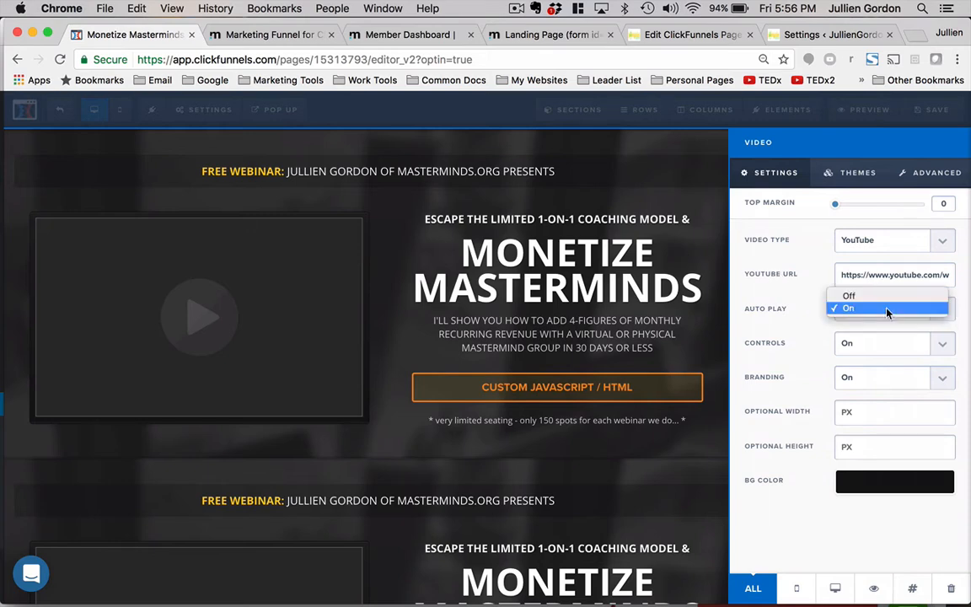
click(852, 306)
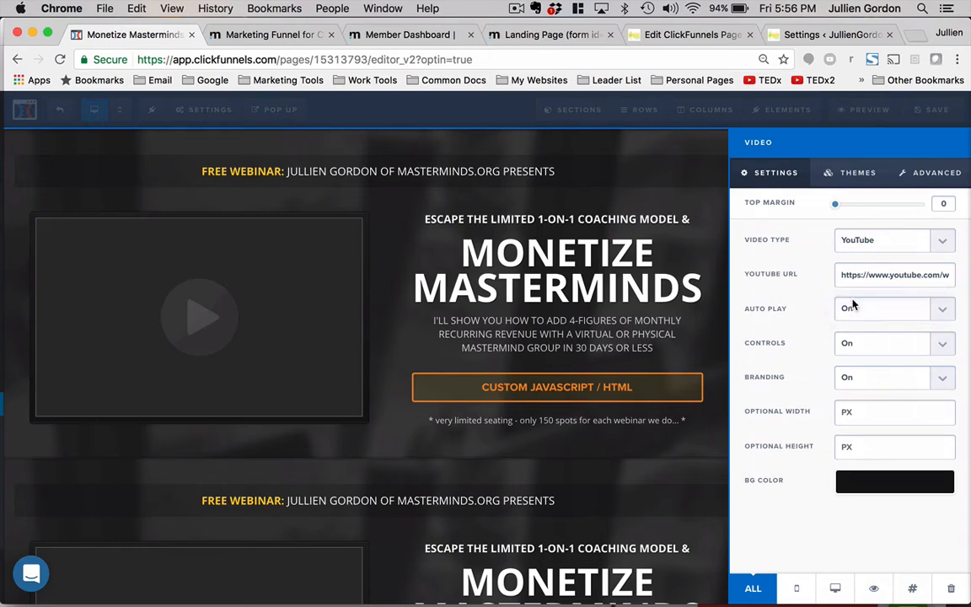
click(697, 312)
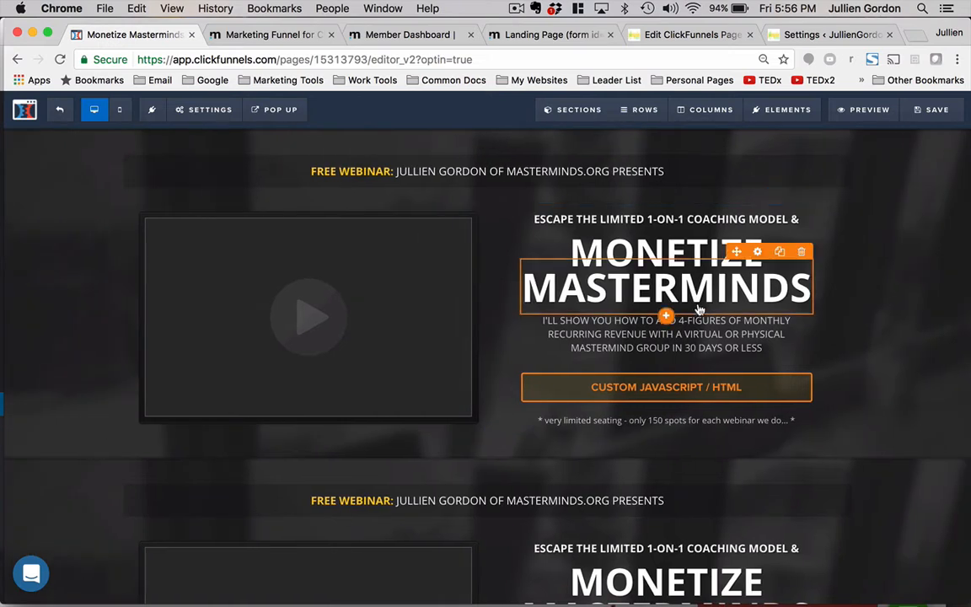
- Hide the HEADER section through the section manager and return to the page
click(575, 112)
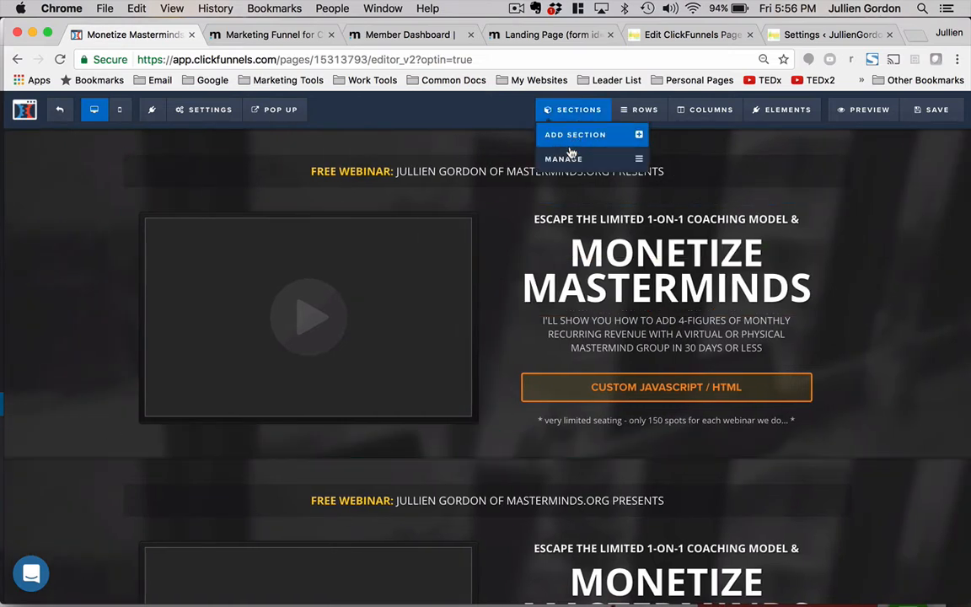
click(566, 159)
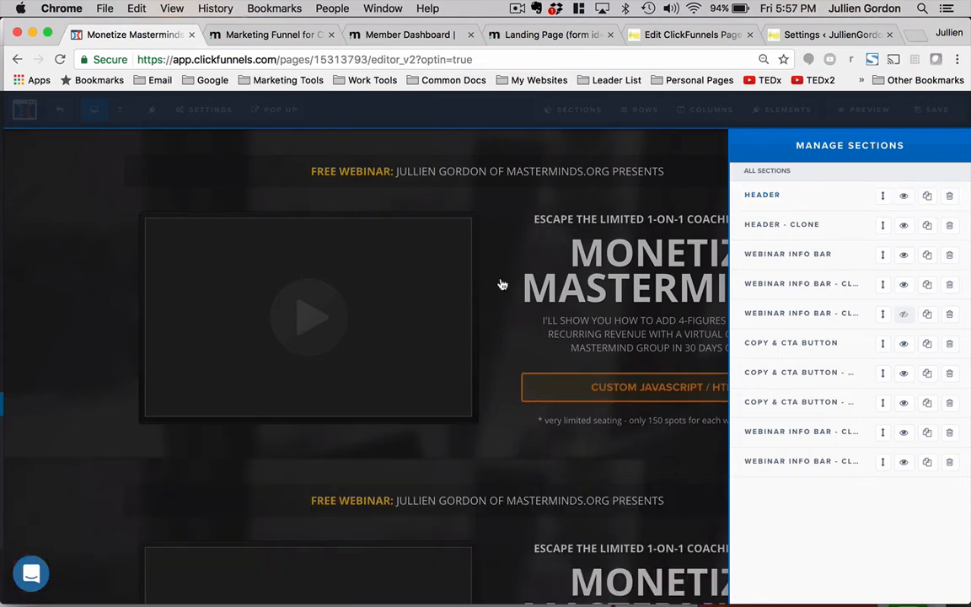
click(903, 196)
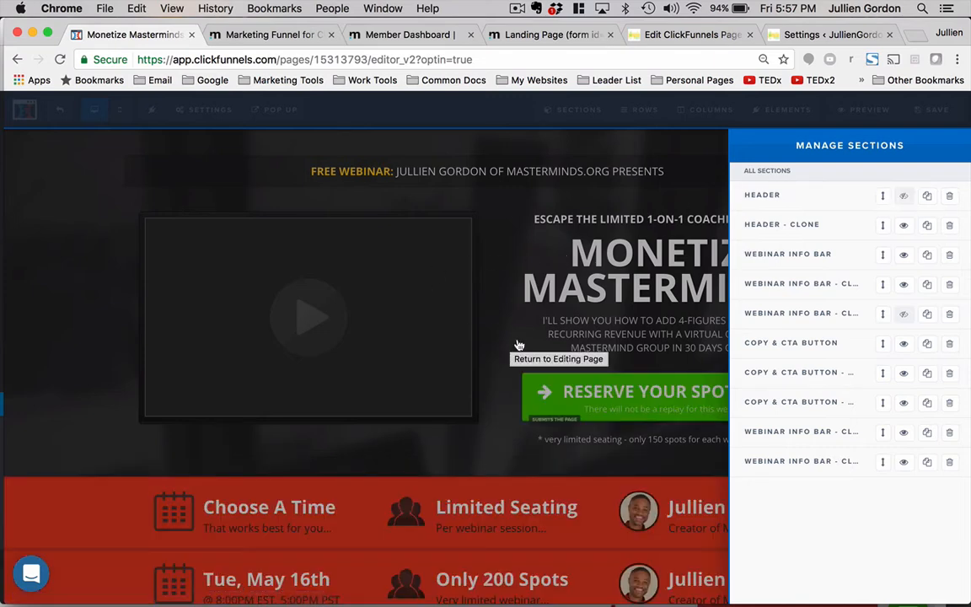
click(546, 320)
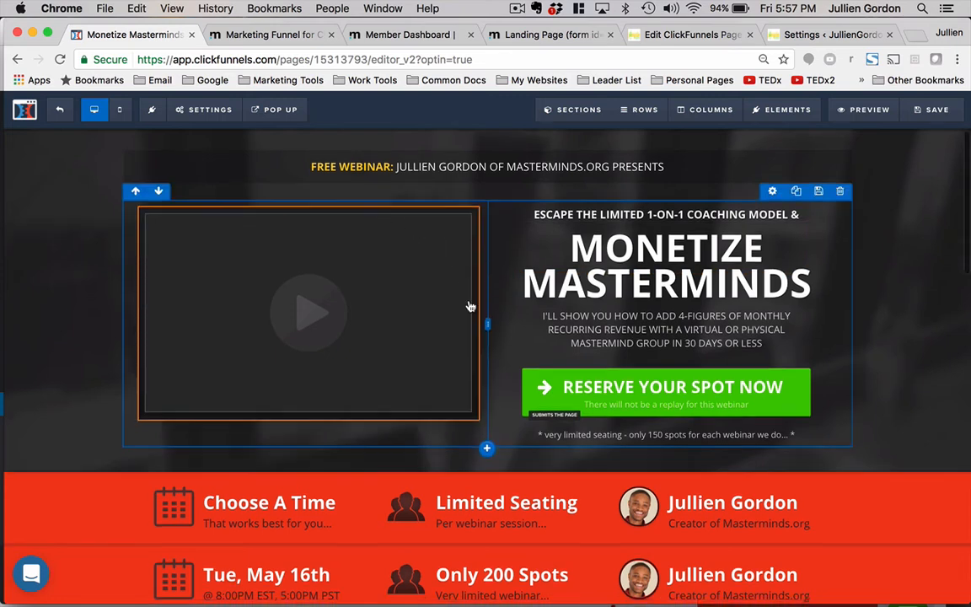
- Hide the WEBINAR INFO BAR section through the section manager and return to the page
scroll(422, 346, down, 5)
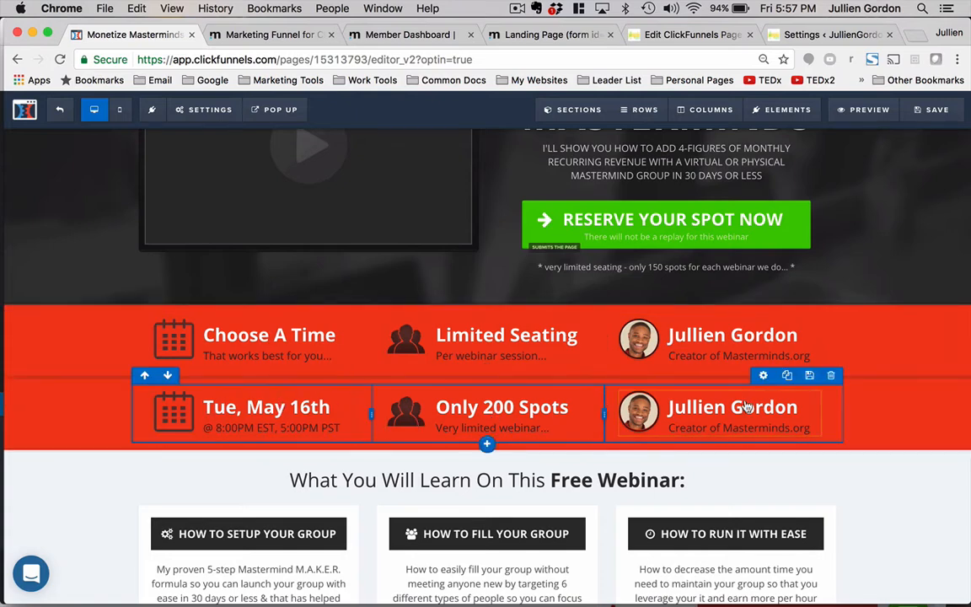
click(556, 109)
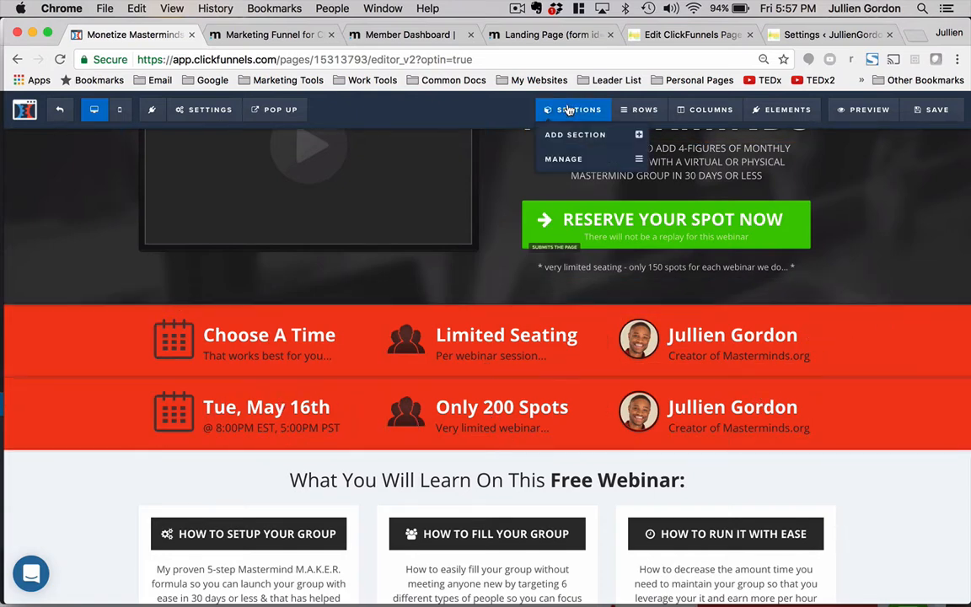
click(563, 158)
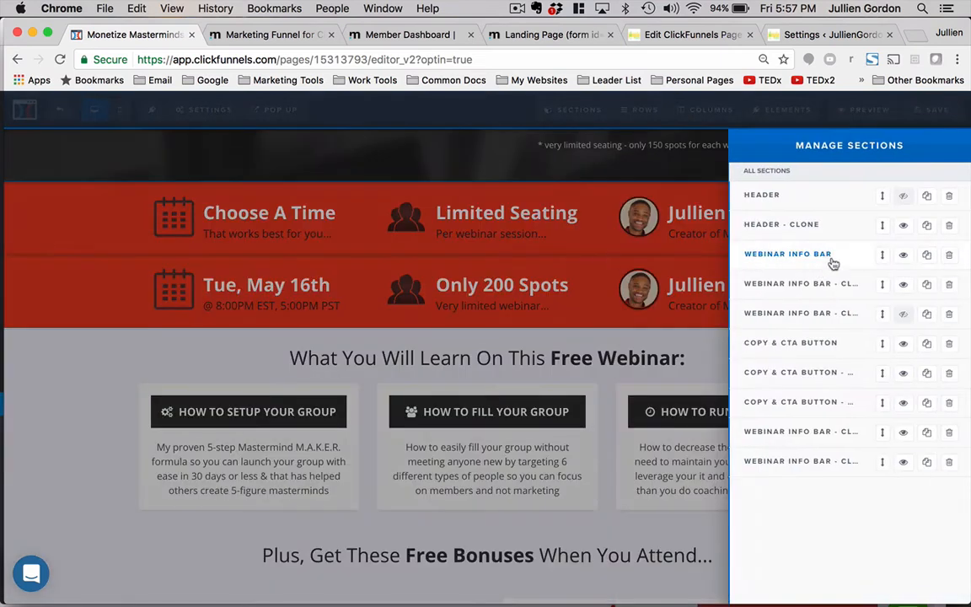
click(904, 255)
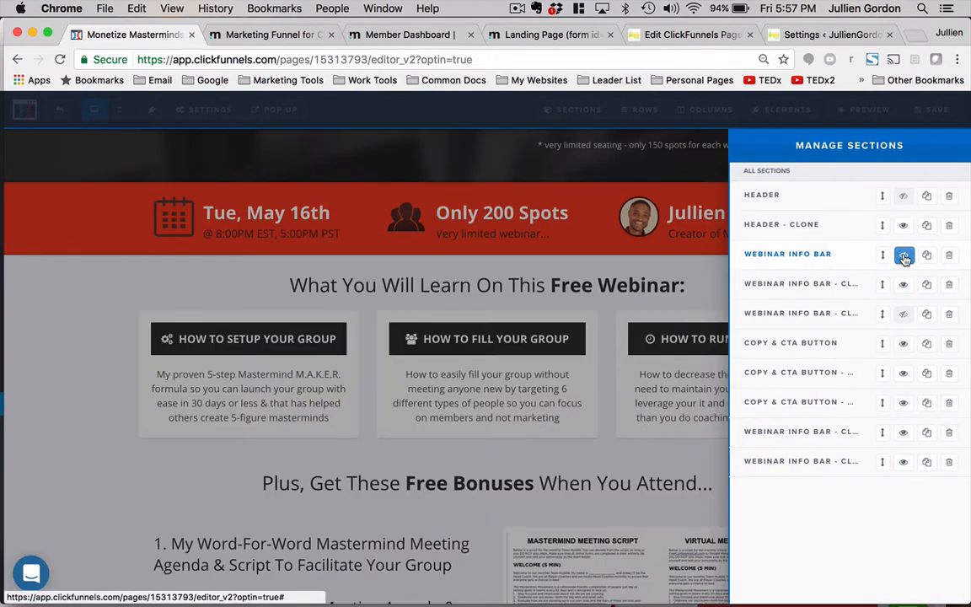
click(236, 236)
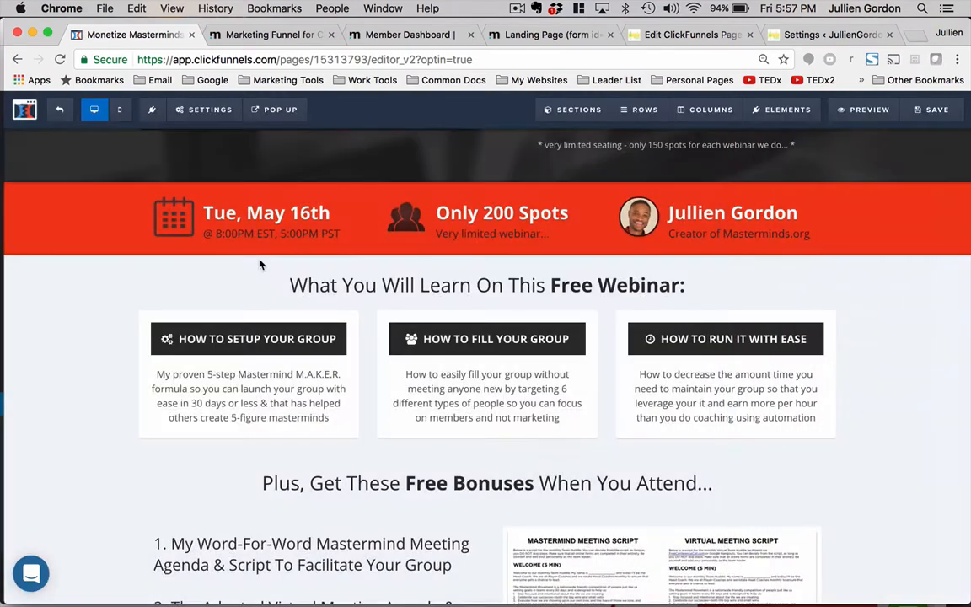
- Hide the second COPY & CTA BUTTON section, the bonuses block with the custom JavaScript button
scroll(520, 342, down, 5)
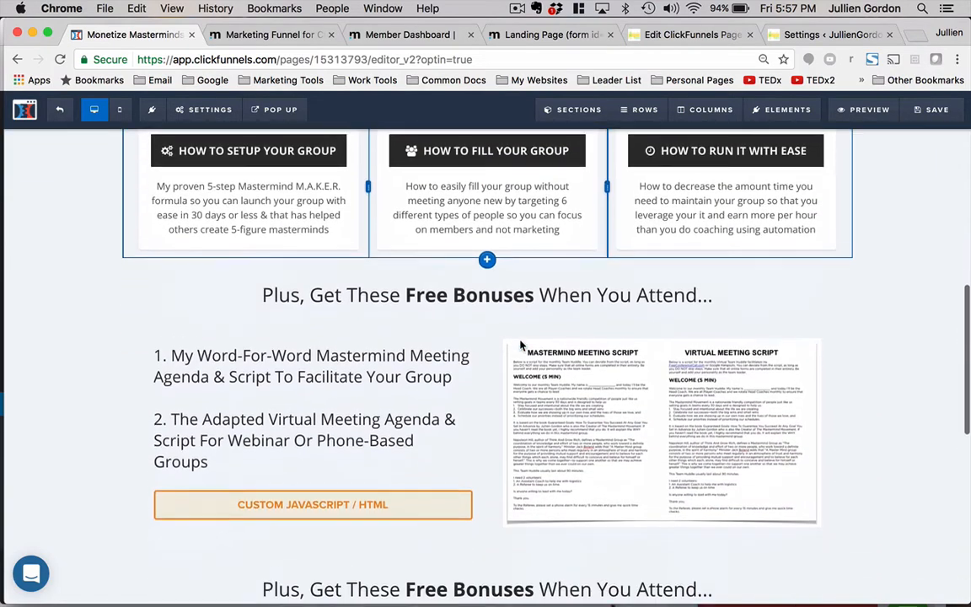
scroll(517, 330, up, 1)
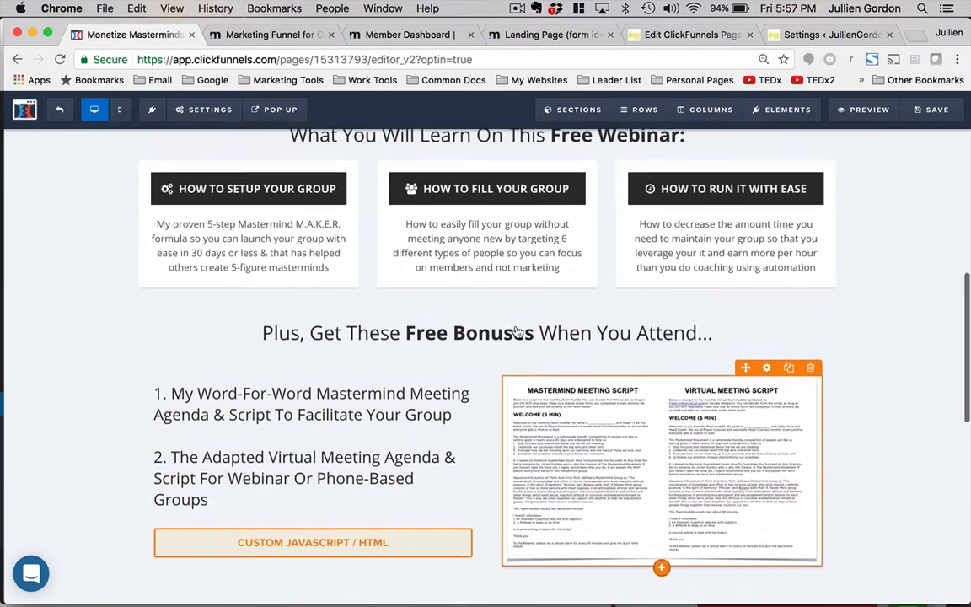
scroll(516, 331, down, 1)
scroll(418, 425, down, 10)
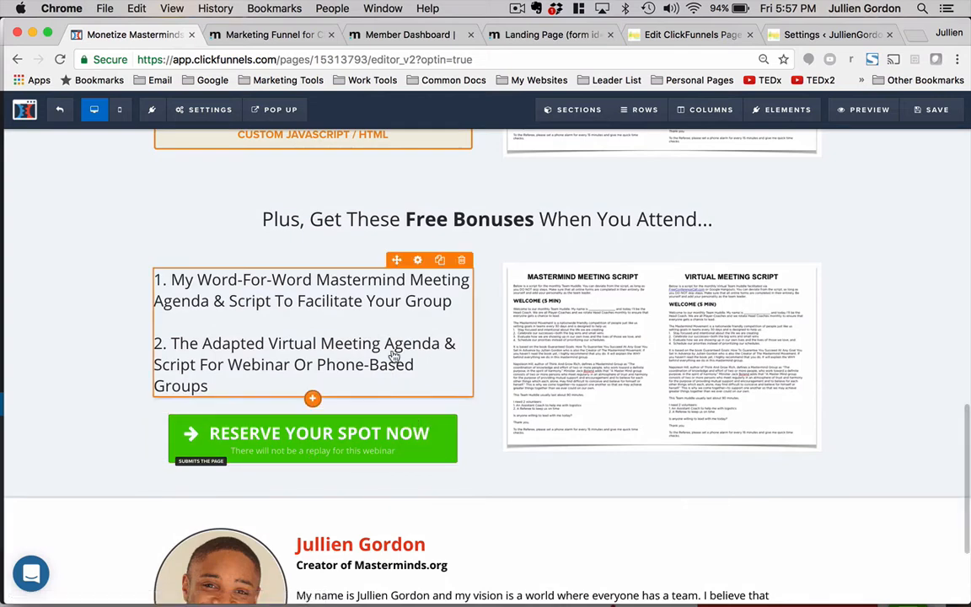
scroll(394, 350, up, 7)
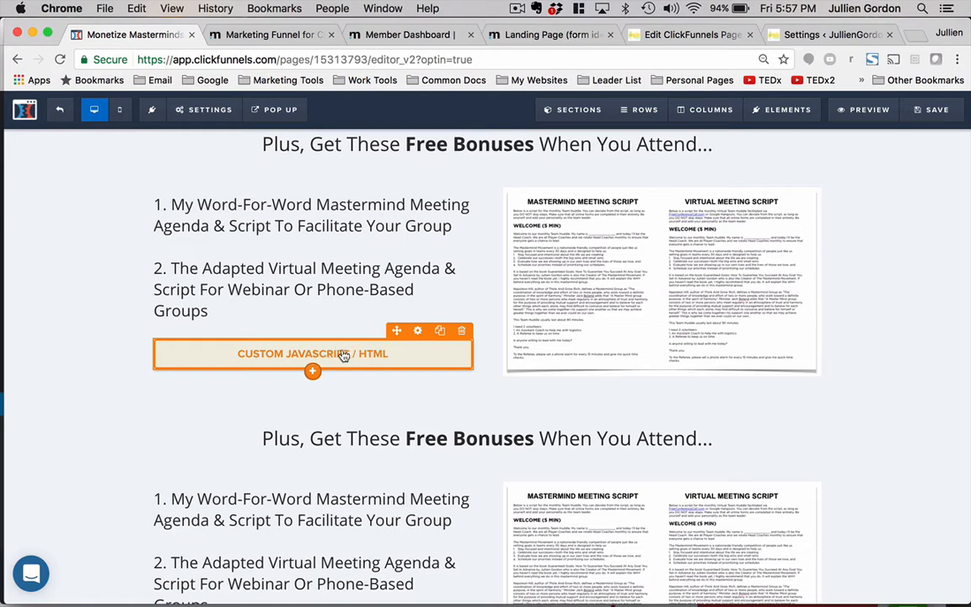
scroll(343, 356, down, 4)
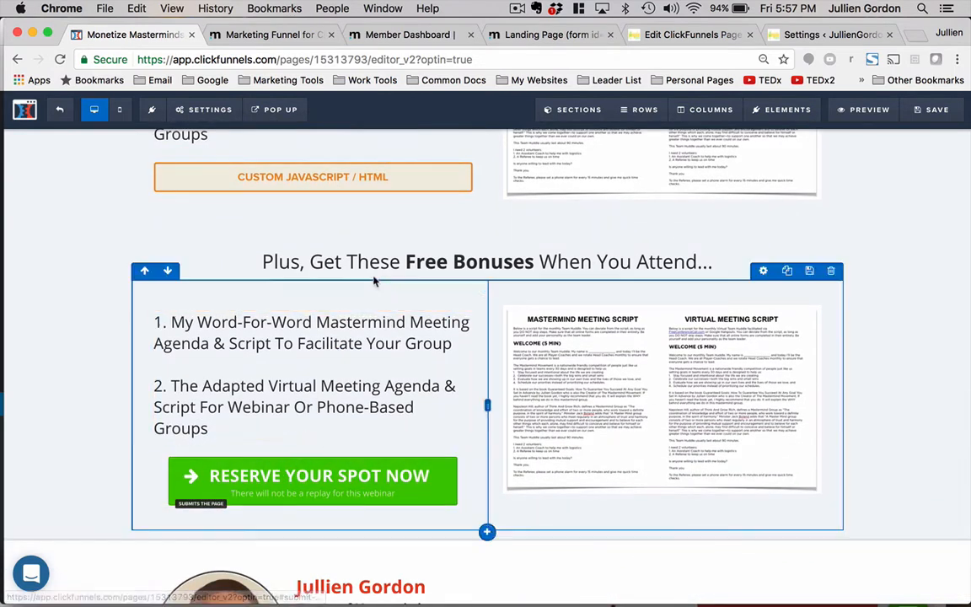
scroll(375, 280, up, 6)
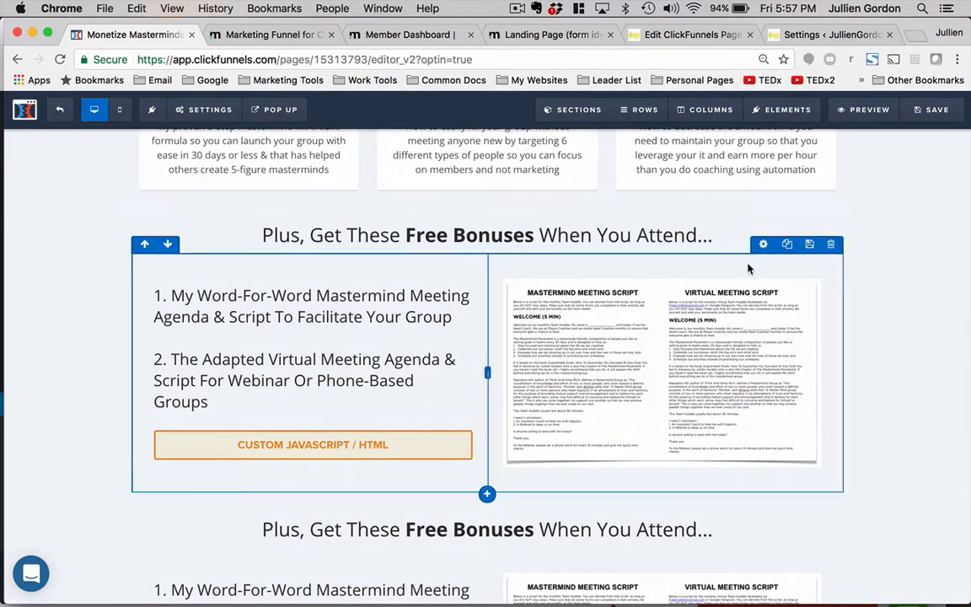
mouse_move(581, 112)
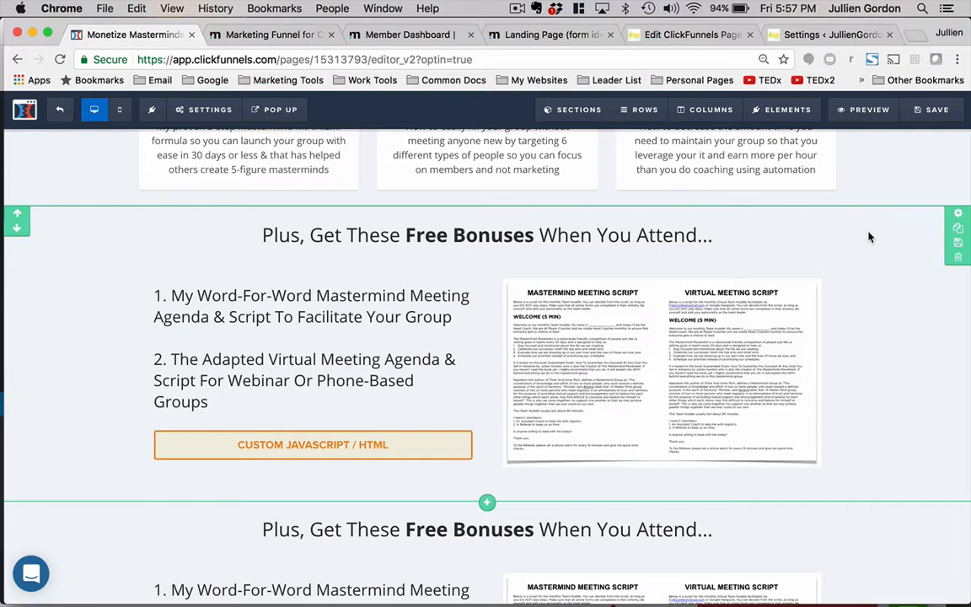
mouse_move(579, 110)
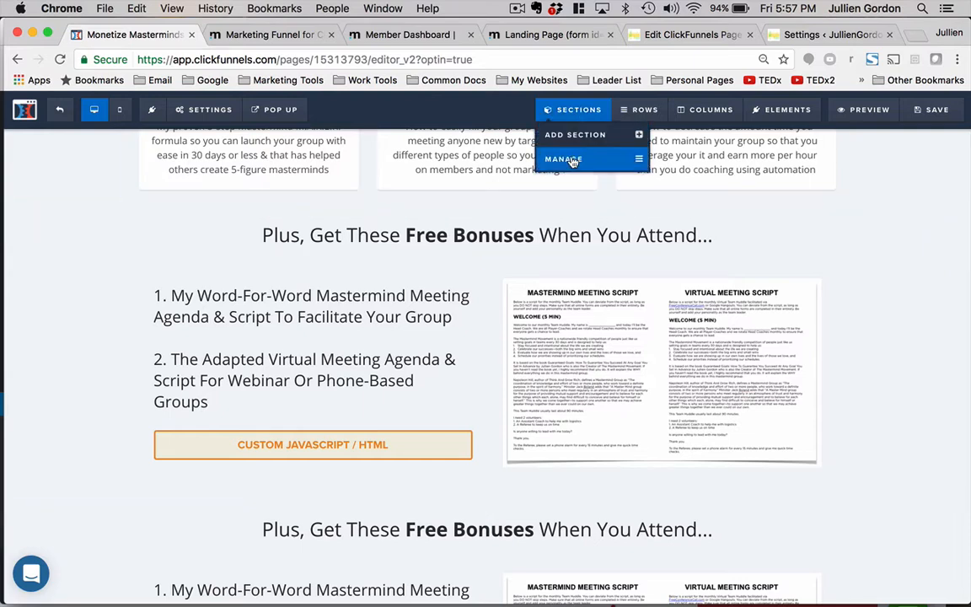
click(572, 161)
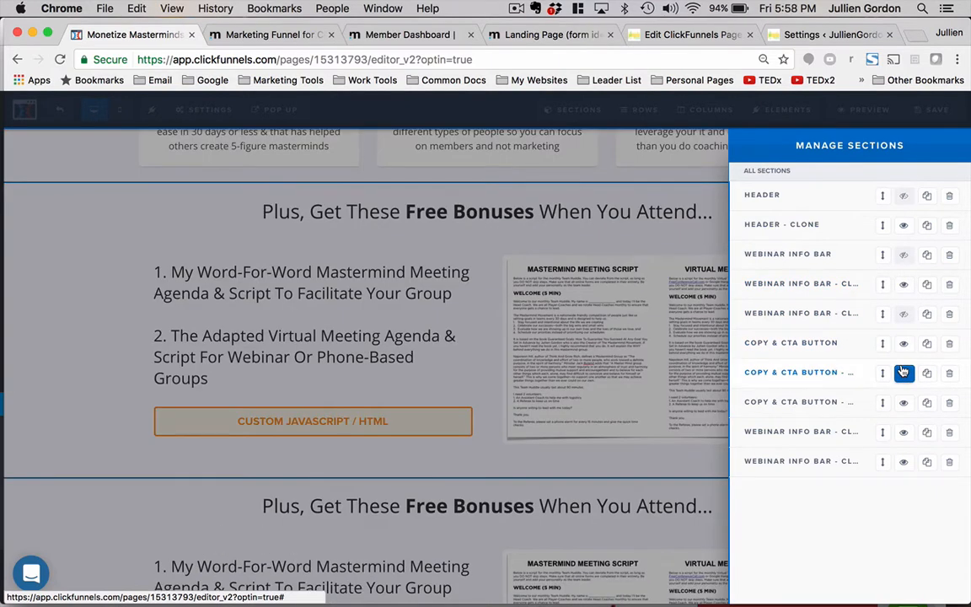
click(902, 372)
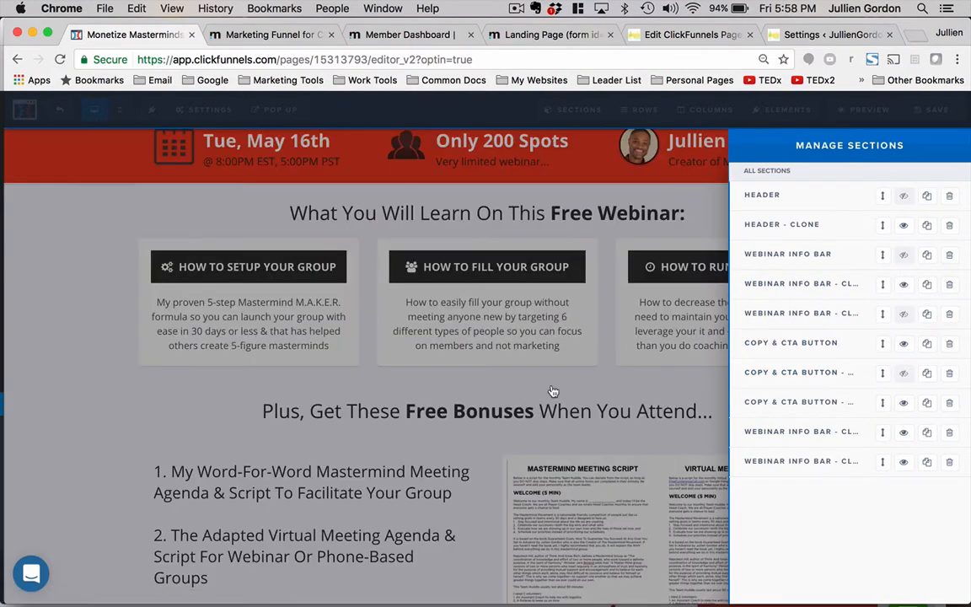
click(552, 390)
- Save the edited page and switch to the Marketing Funnel Links tab
scroll(557, 391, down, 5)
scroll(572, 392, up, 7)
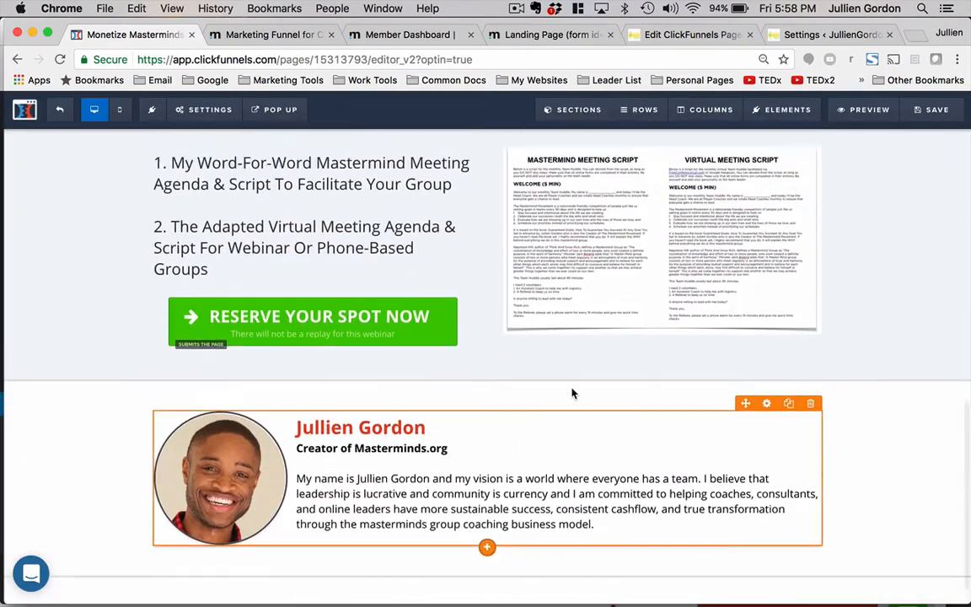
scroll(572, 392, up, 4)
scroll(572, 392, down, 7)
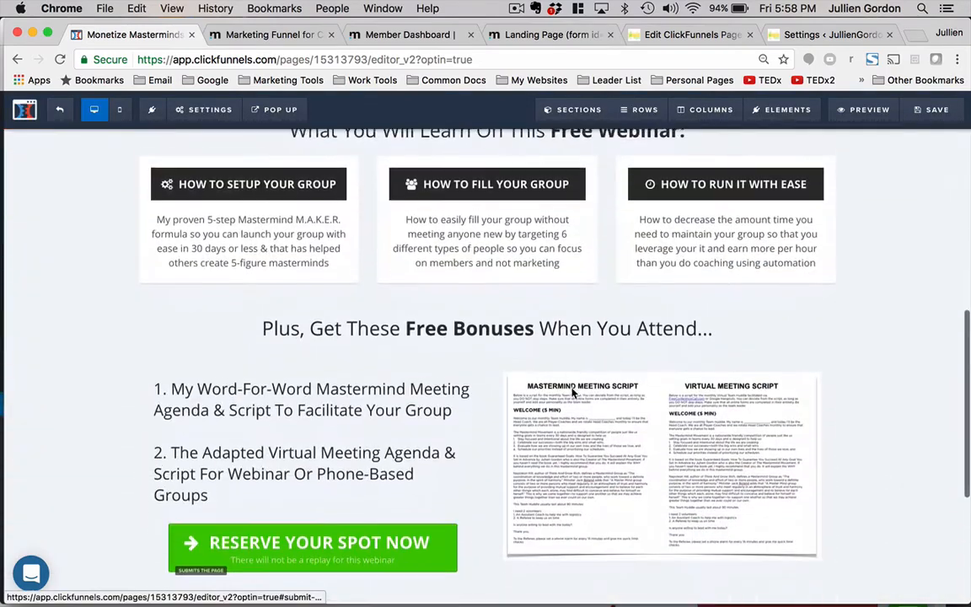
scroll(573, 392, up, 6)
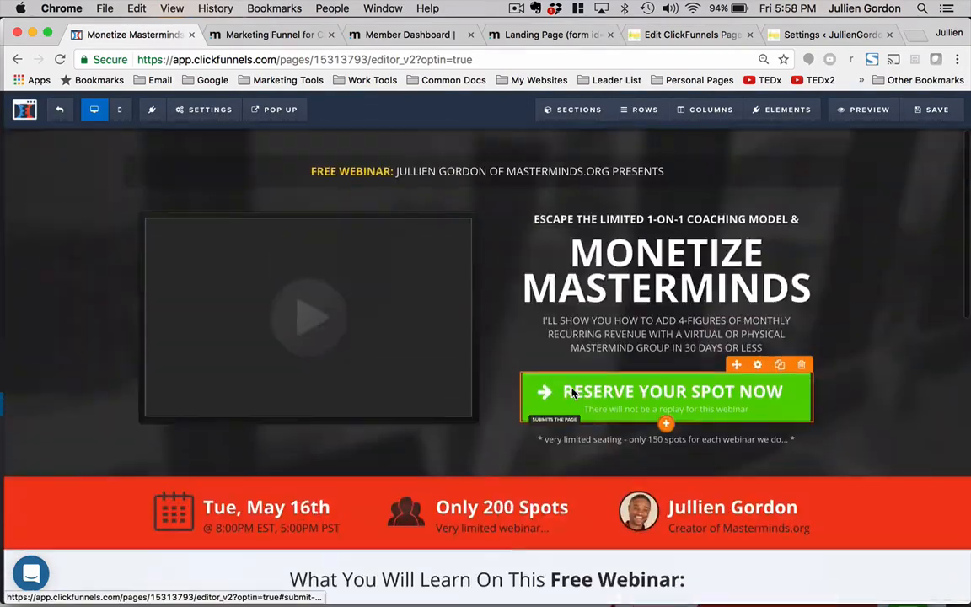
click(936, 110)
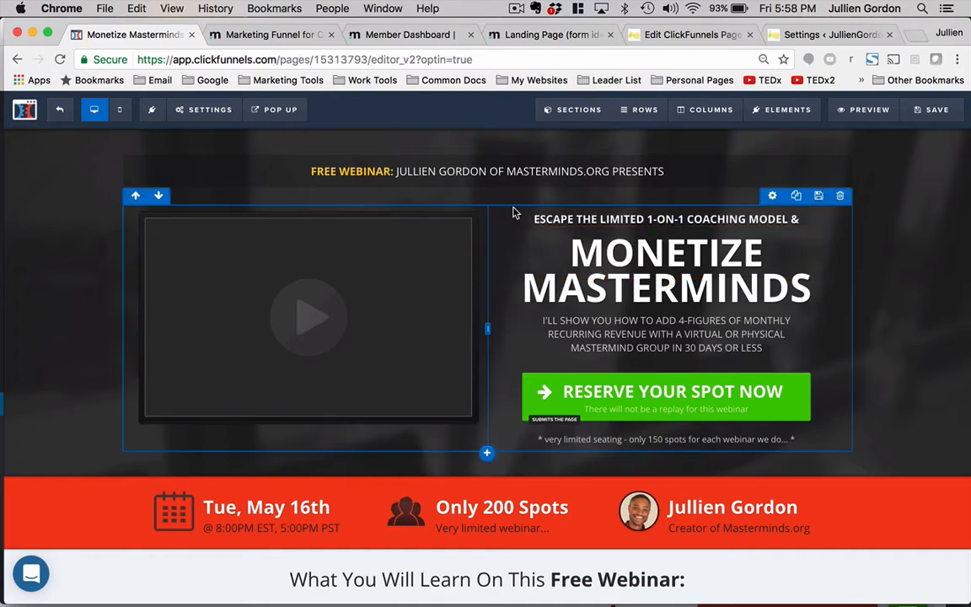
click(263, 36)
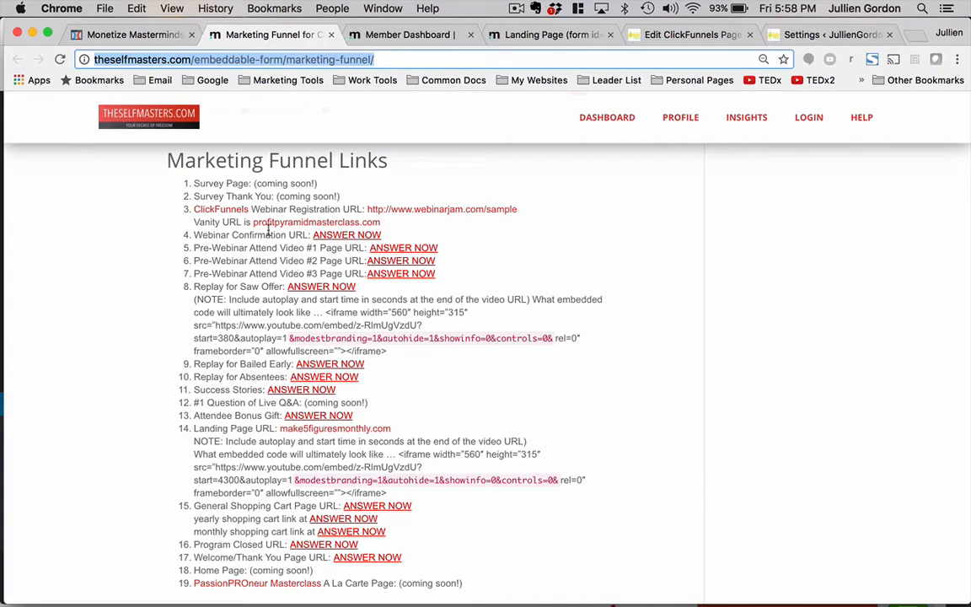
- Copy the webinar title from the Webinar Registration section of the Marketing Funnel Links page and return to the page editor
drag(192, 235, 308, 236)
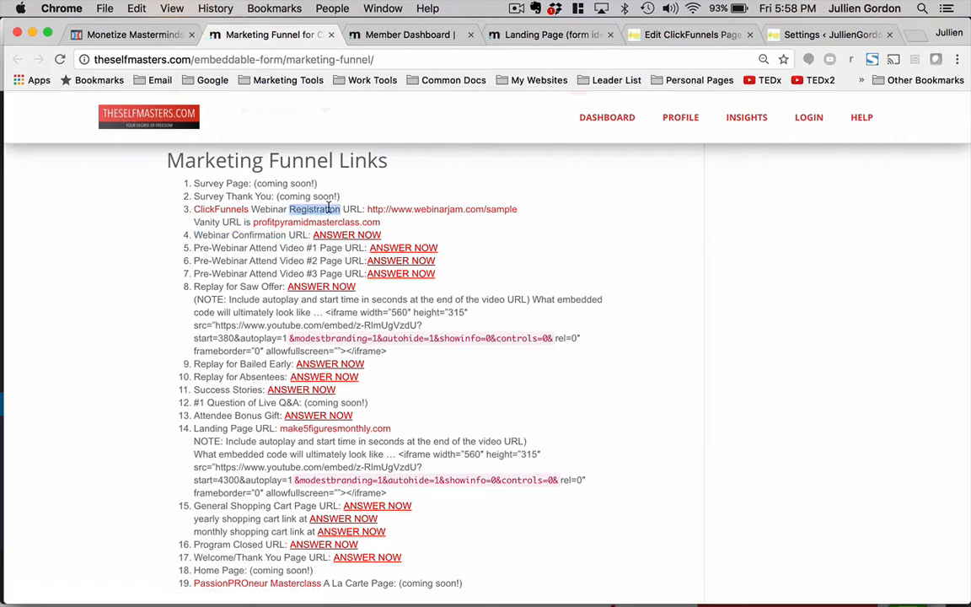
triple_click(287, 209)
scroll(318, 219, down, 5)
scroll(320, 226, down, 5)
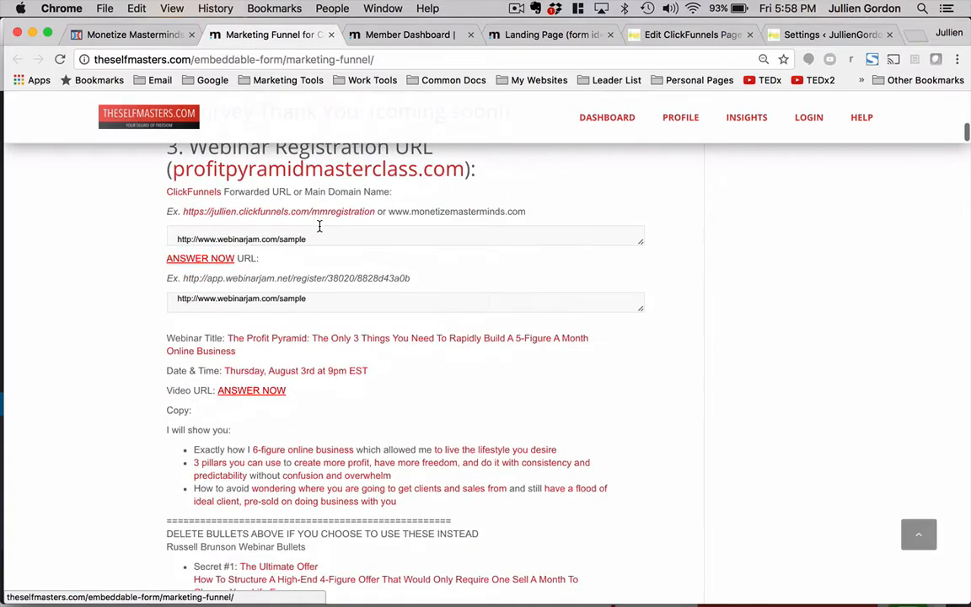
scroll(319, 223, up, 1)
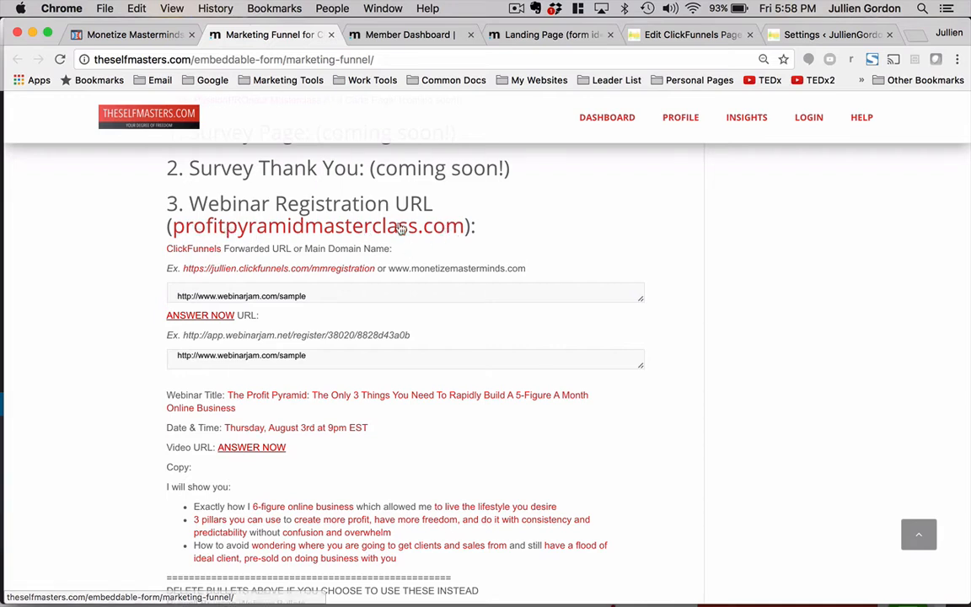
scroll(295, 295, down, 3)
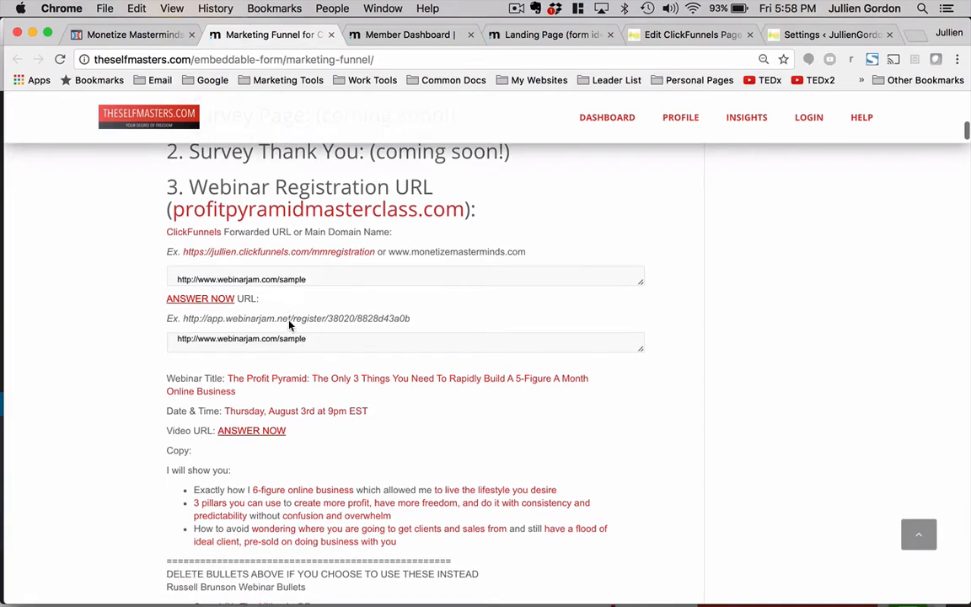
scroll(270, 347, down, 1)
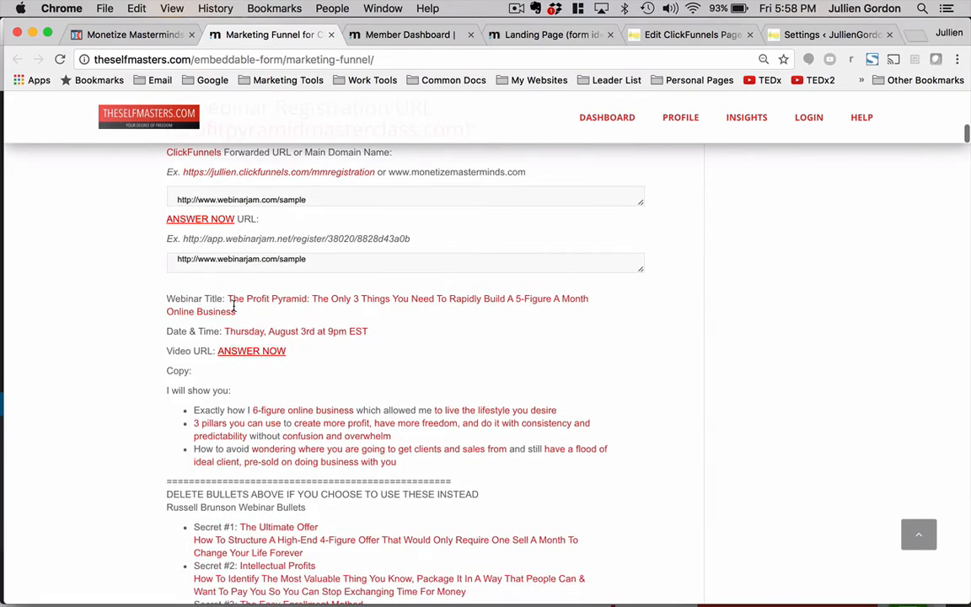
drag(234, 306, 227, 301)
key(super+c)
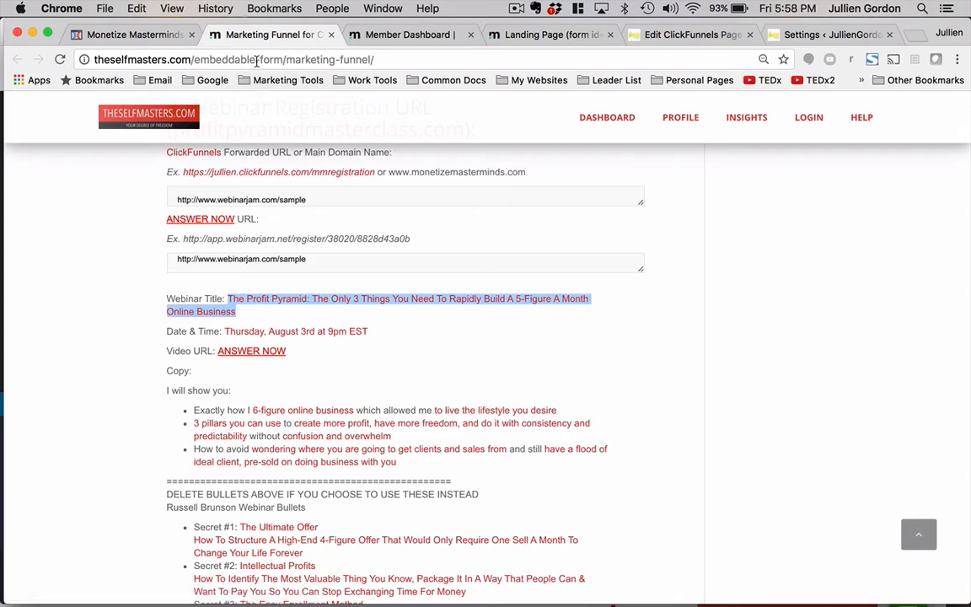
click(131, 35)
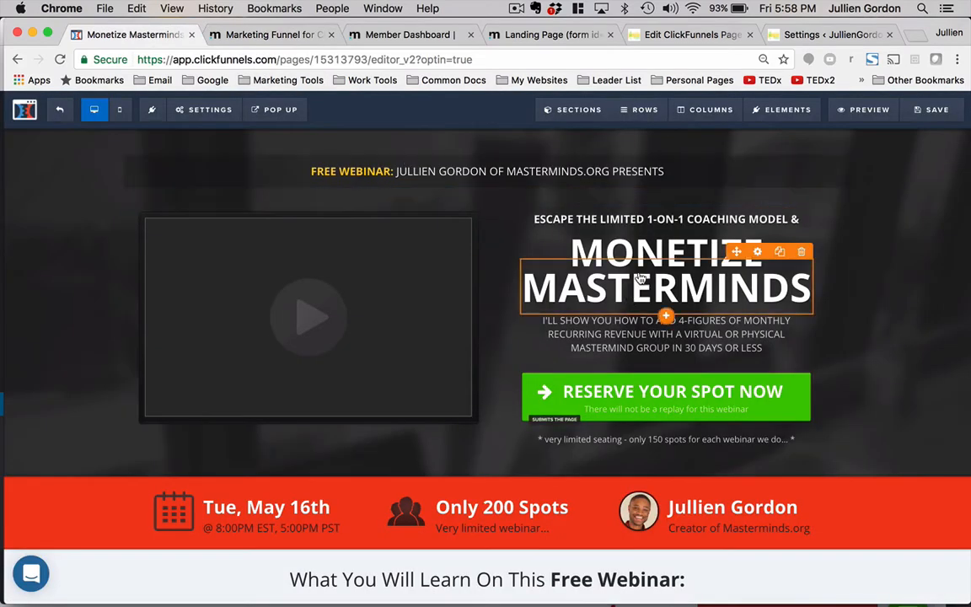
click(228, 35)
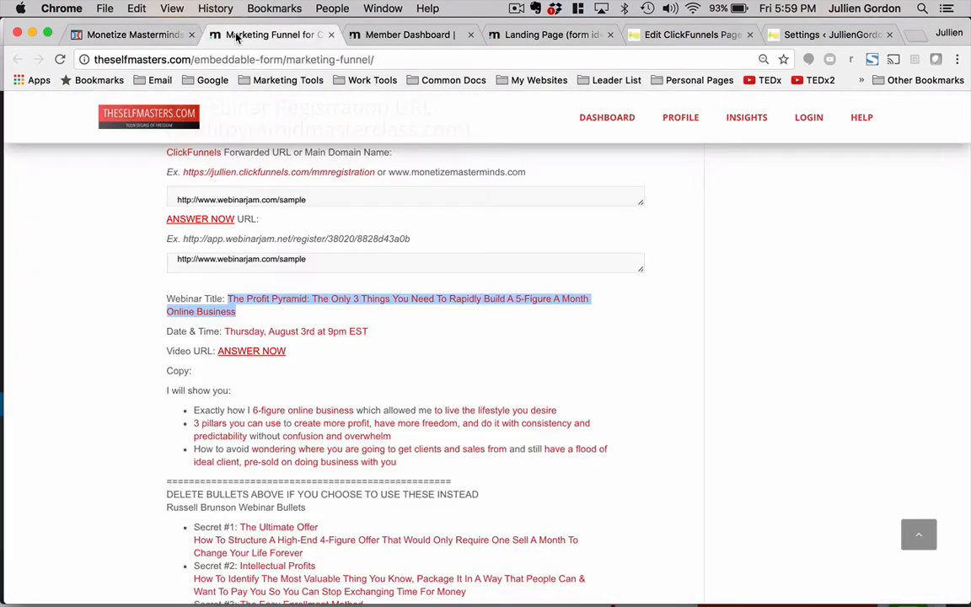
click(162, 35)
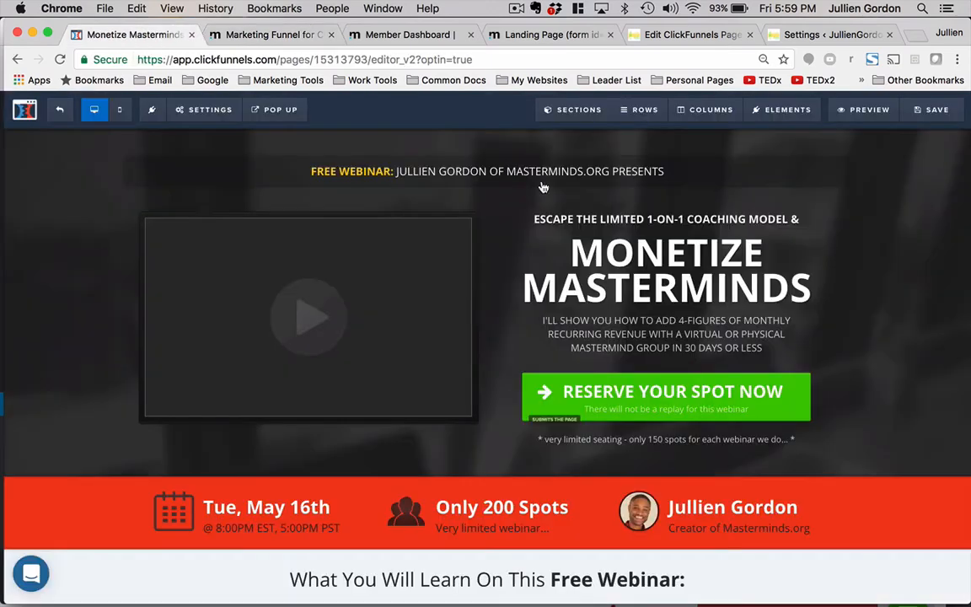
- Change the main headline to THE PROFIT PYRAMID
double_click(608, 247)
text(The)
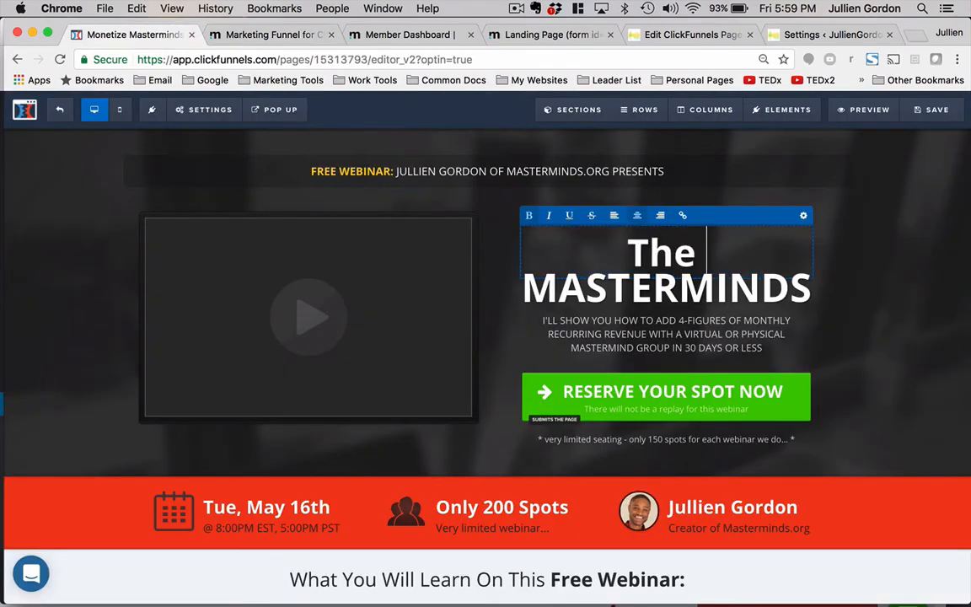
key(BackSpace)
text(e Profit)
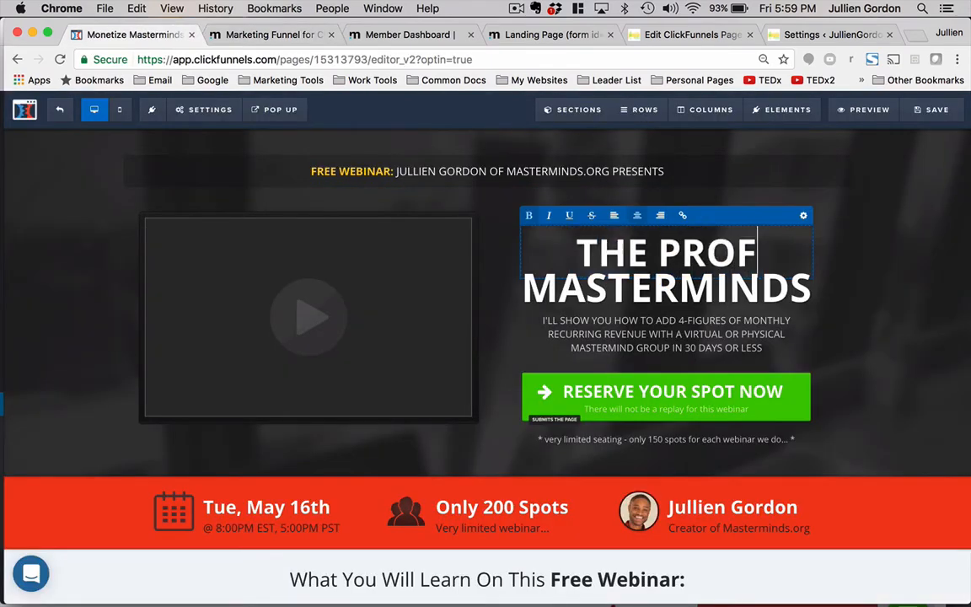
double_click(645, 289)
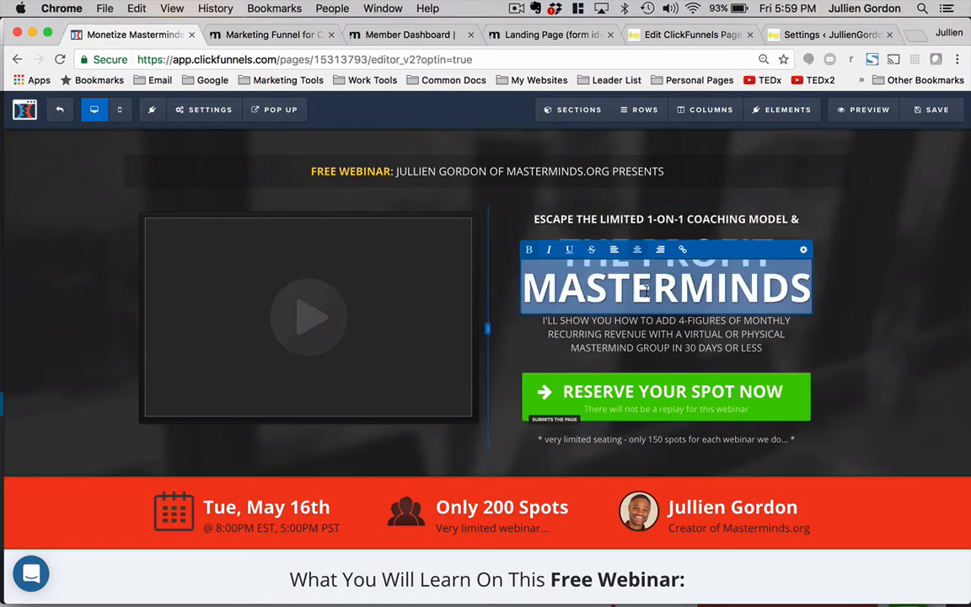
text(Pyram)
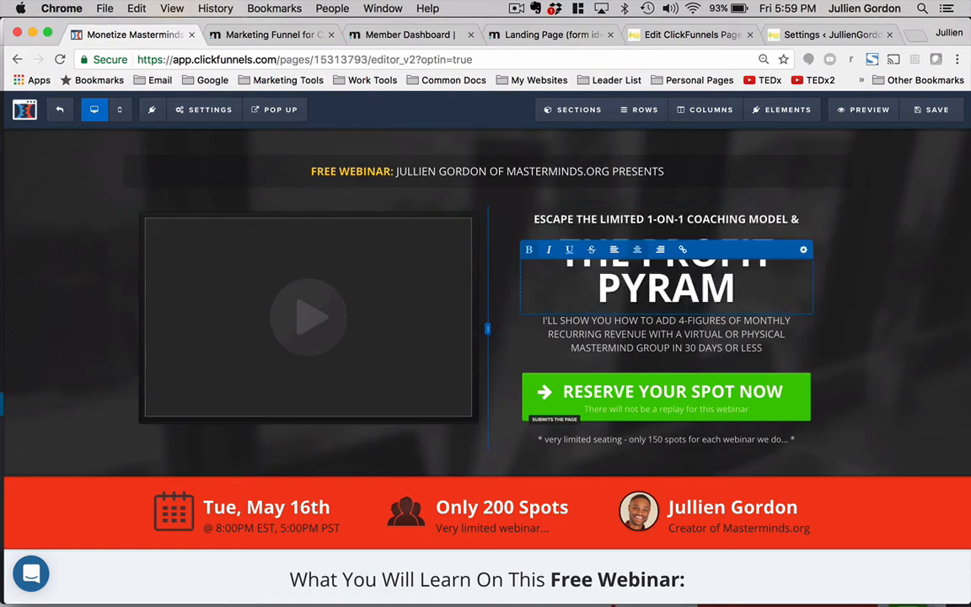
text(id)
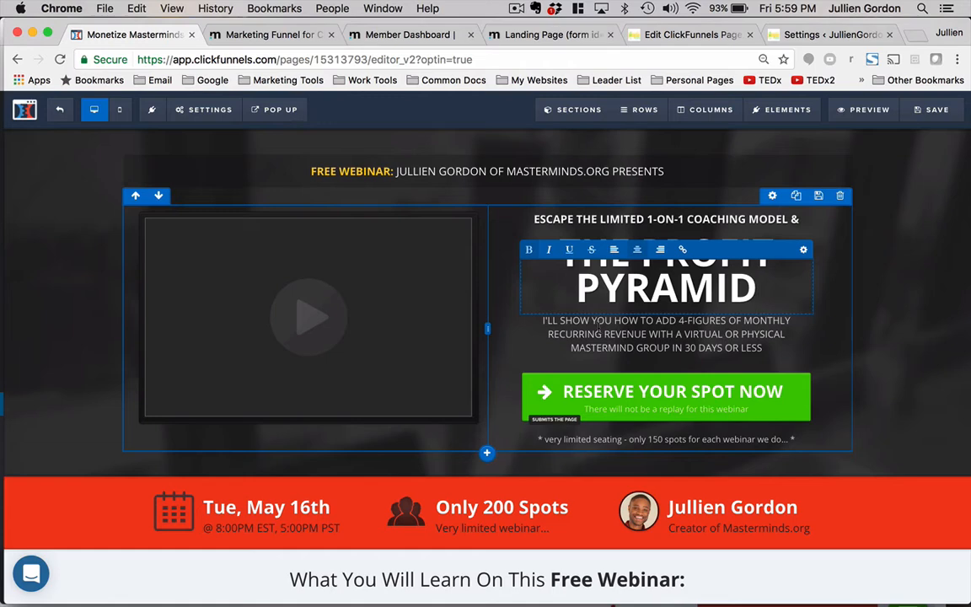
- Replace the subheadline with the pasted webinar title, keeping only "The Only 3 Things You Need To Rapidly Build A 5-Figure A Month Online Business"
scroll(572, 322, down, 1)
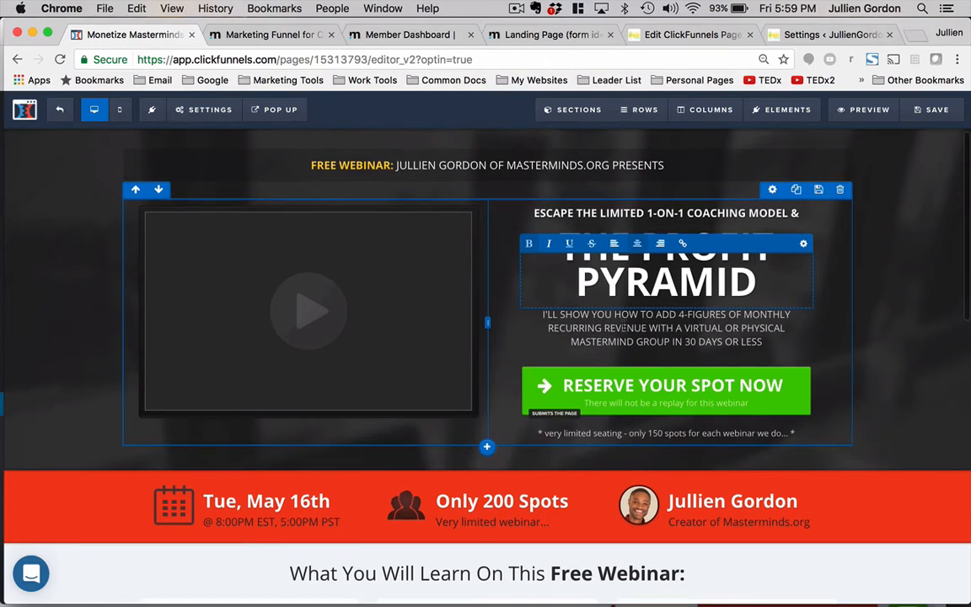
triple_click(620, 325)
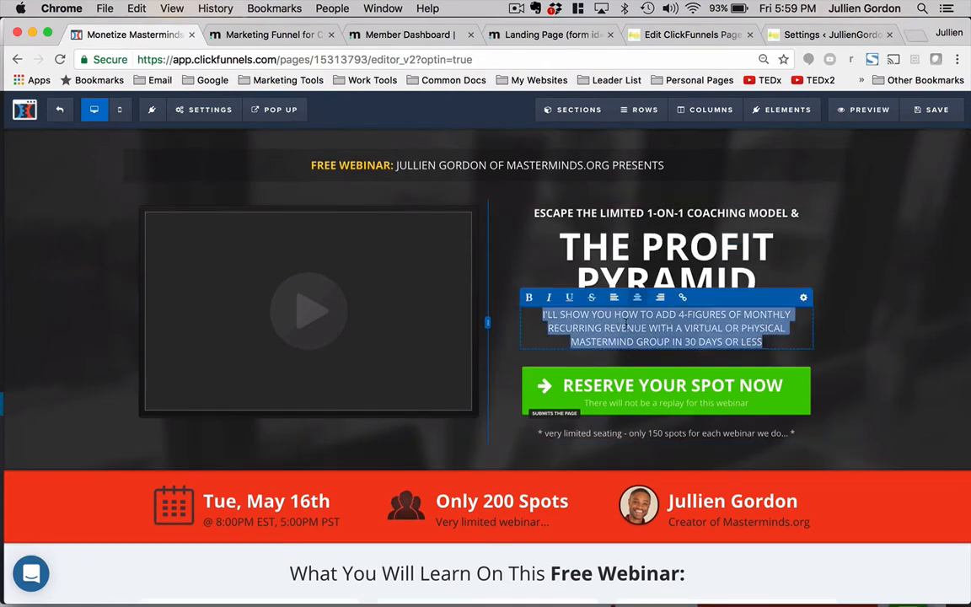
click(626, 327)
drag(616, 313, 757, 347)
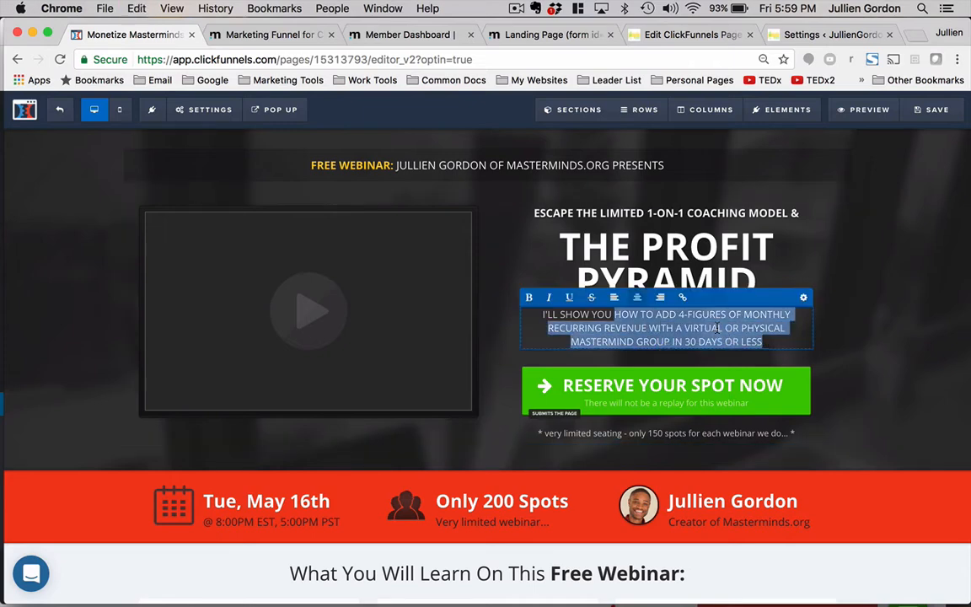
key(super+v)
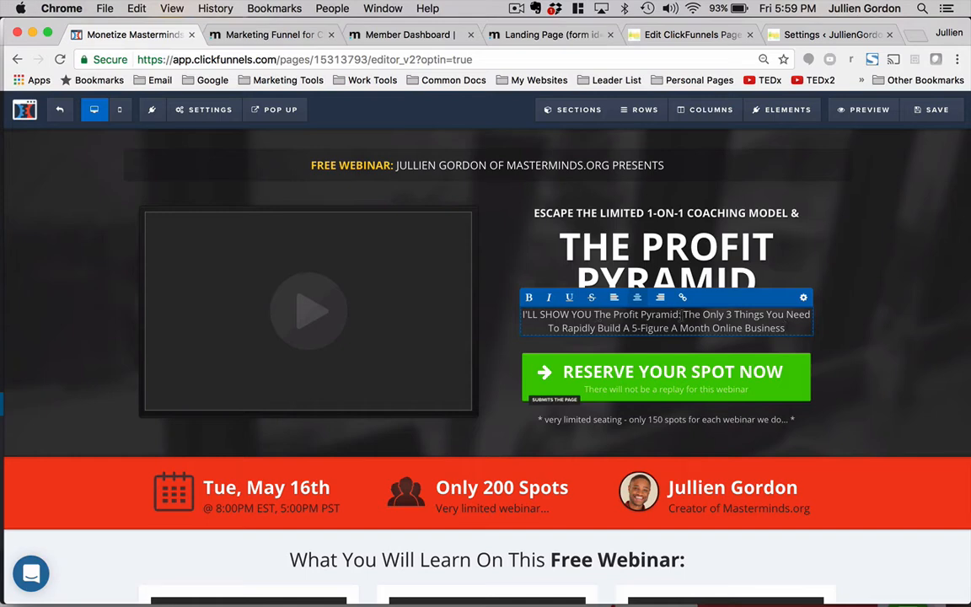
drag(681, 314, 520, 314)
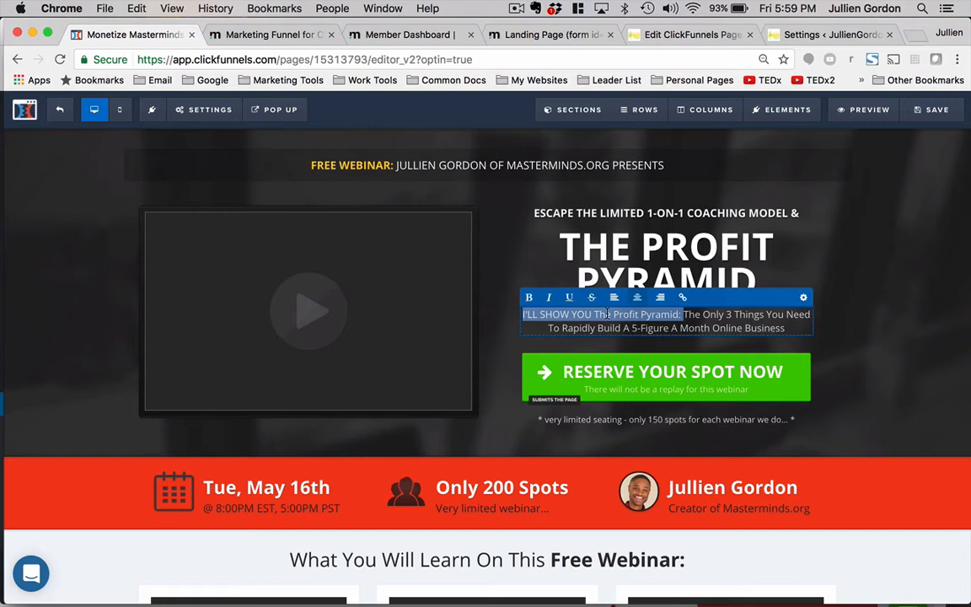
key(BackSpace)
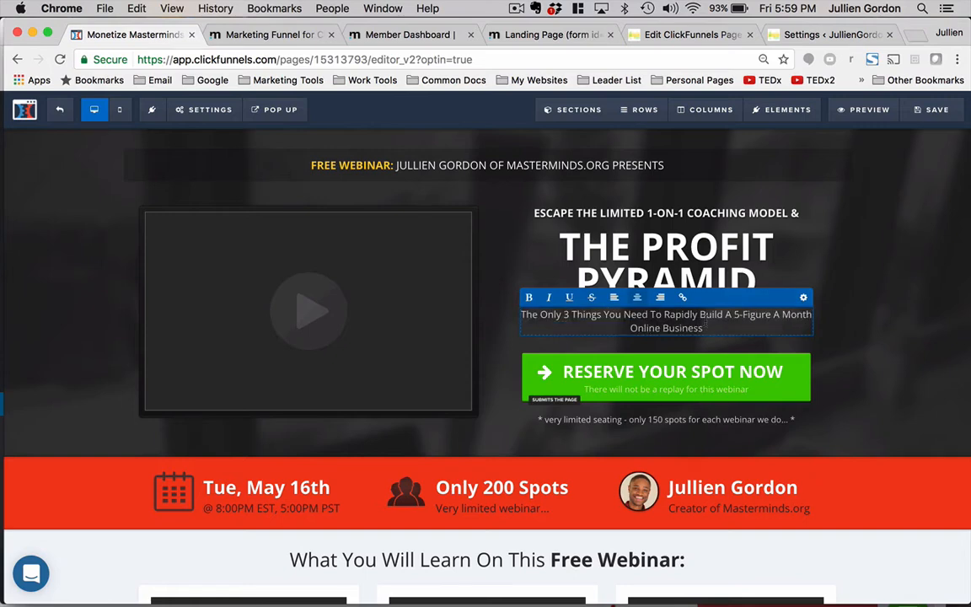
- Set the subheadline's font size to 24
click(801, 298)
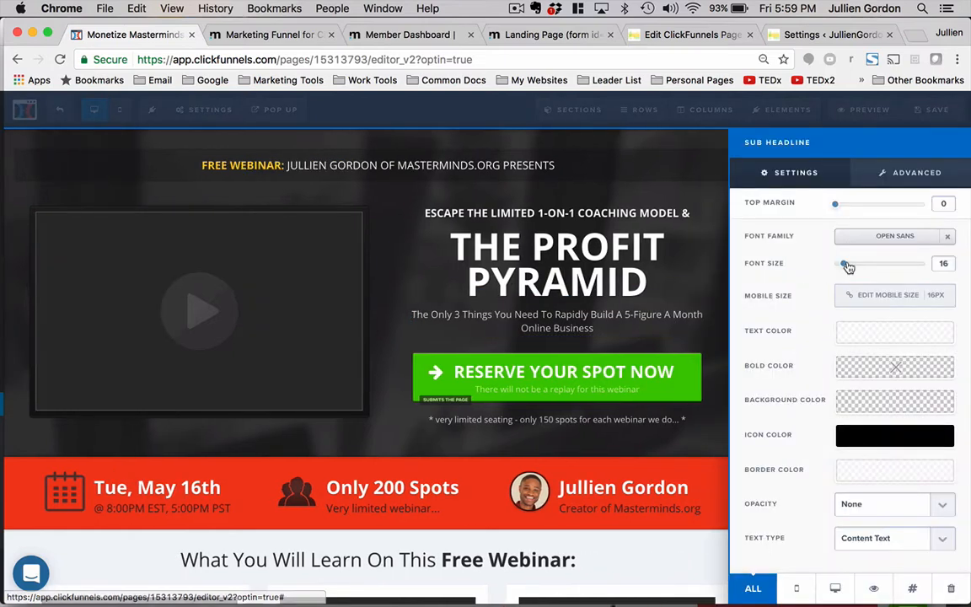
drag(846, 267, 858, 268)
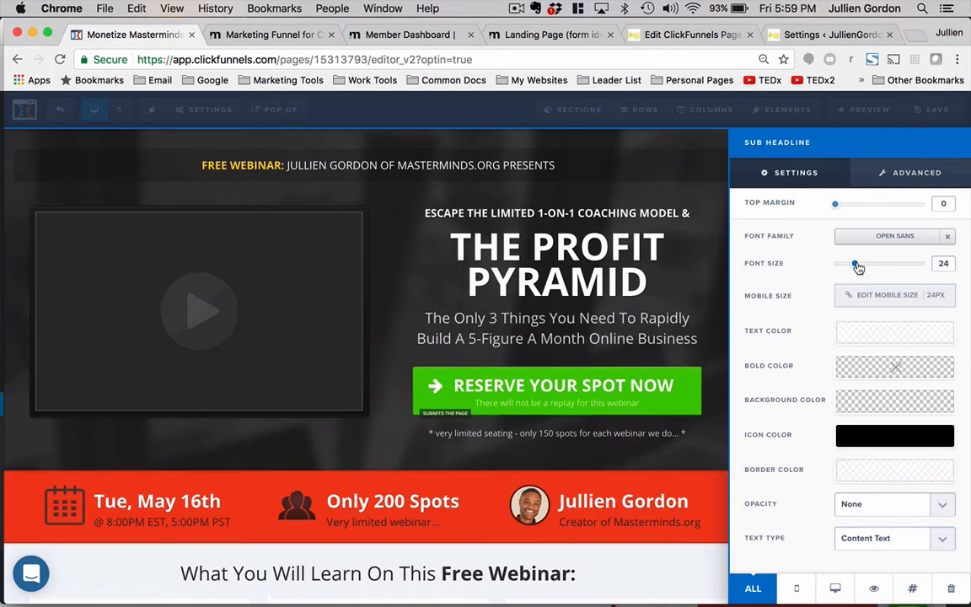
click(612, 270)
- Delete the "ESCAPE THE LIMITED 1-ON-1 COACHING MODEL &" text element above the headline
mouse_move(661, 218)
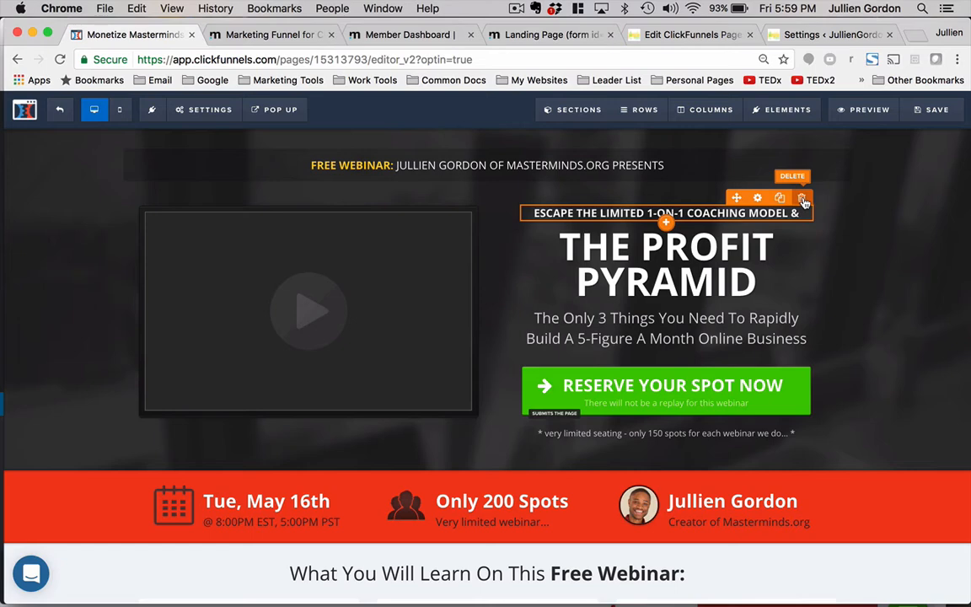
click(802, 200)
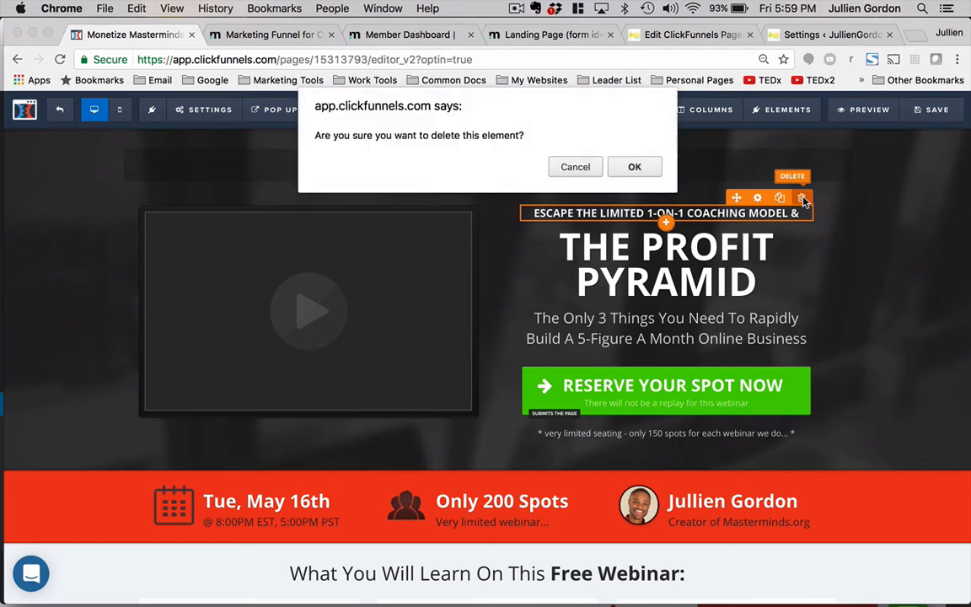
click(634, 167)
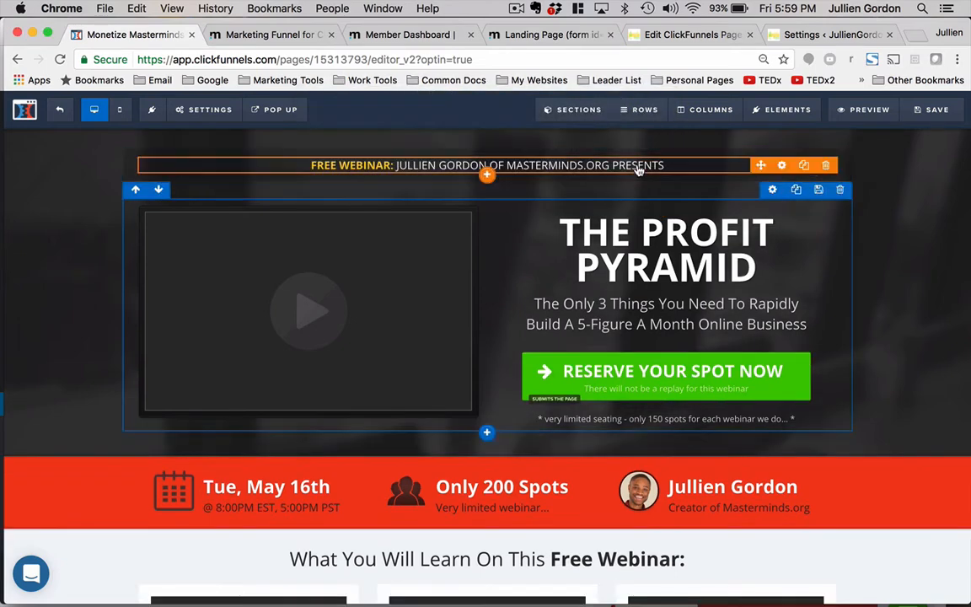
- Copy the Webinar Speaker Title from the Marketing Funnel Links page and return to the editor's top presenter line
double_click(407, 168)
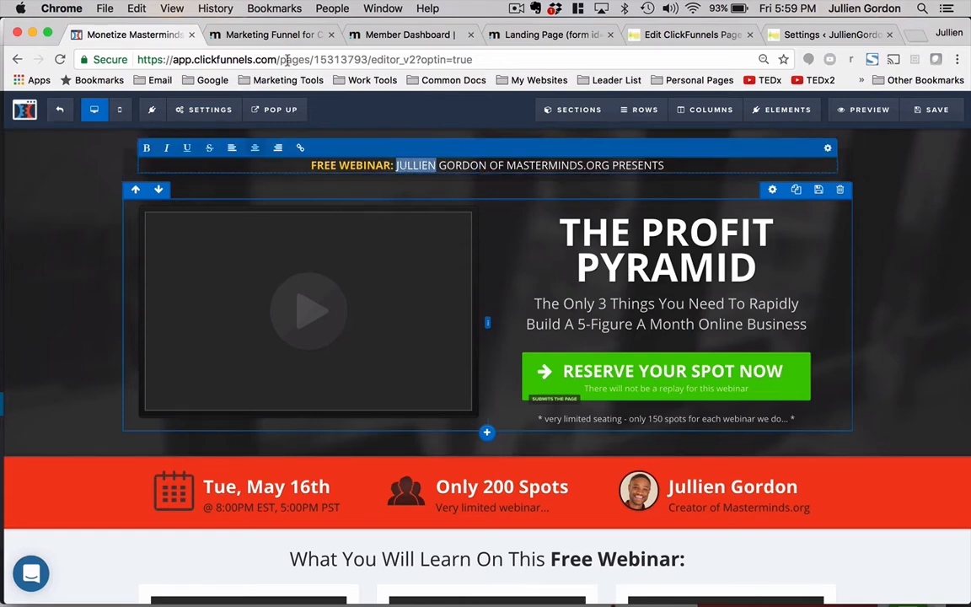
click(265, 34)
scroll(310, 327, down, 5)
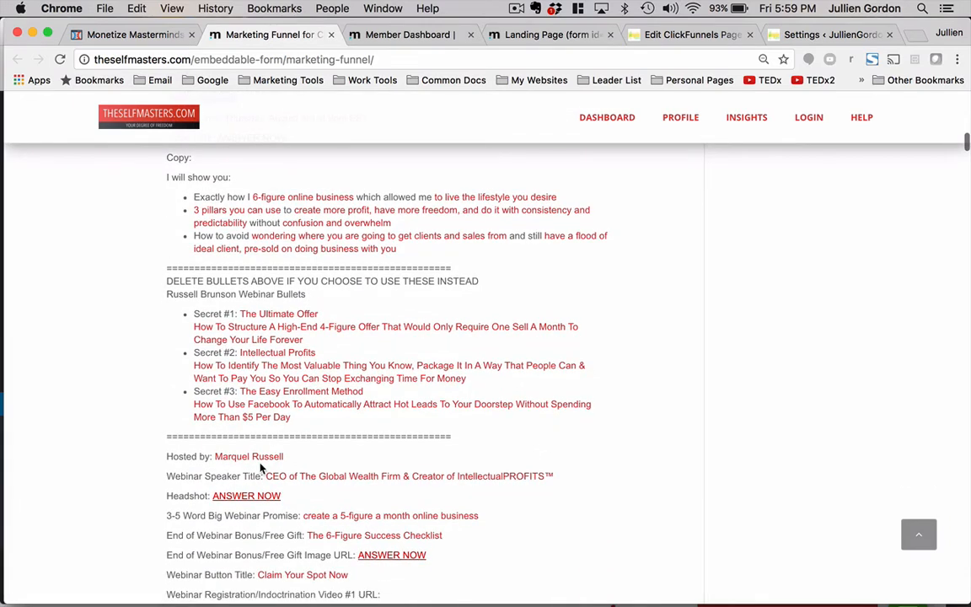
scroll(269, 467, down, 5)
scroll(276, 468, down, 2)
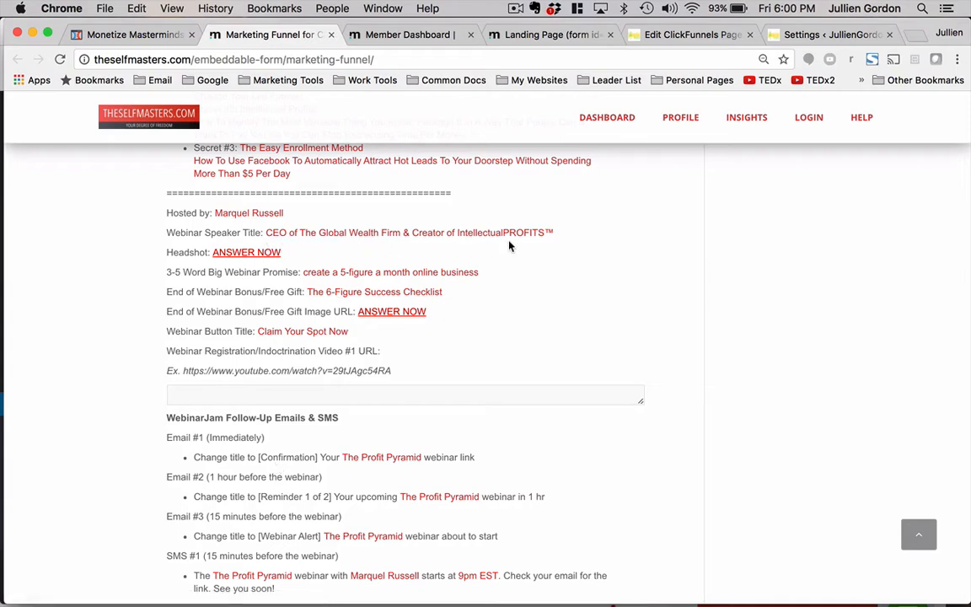
drag(561, 234, 269, 236)
key(super+c)
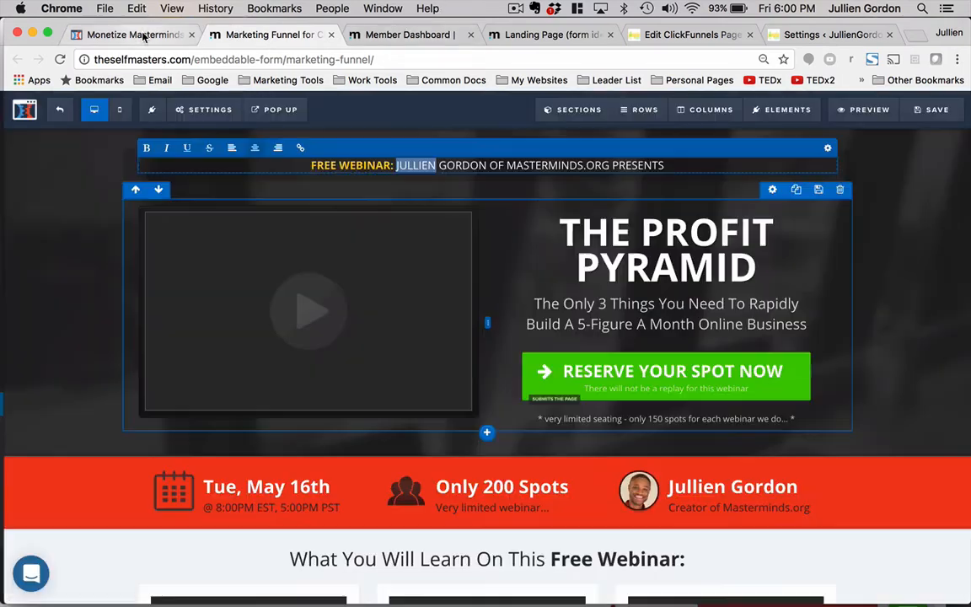
click(138, 35)
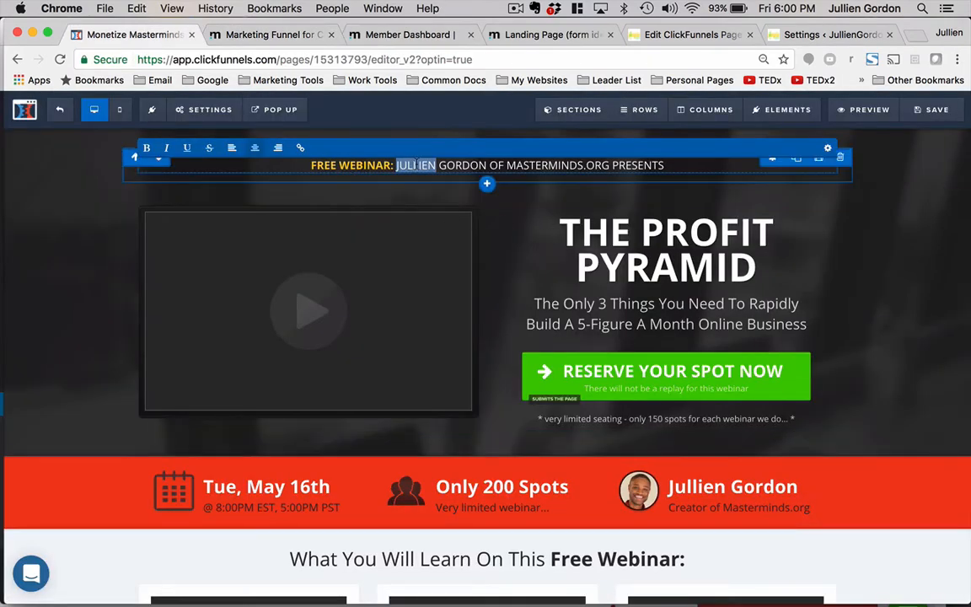
- Replace the presenter's first name in the top bar with the host's full name, a comma, and the pasted speaker title
text(MAR)
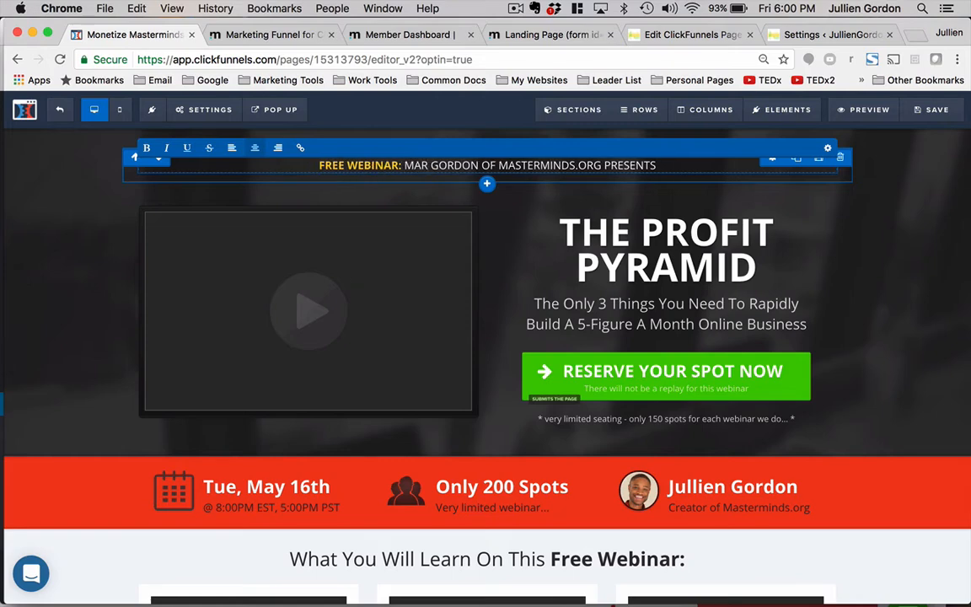
text(QUEL RU)
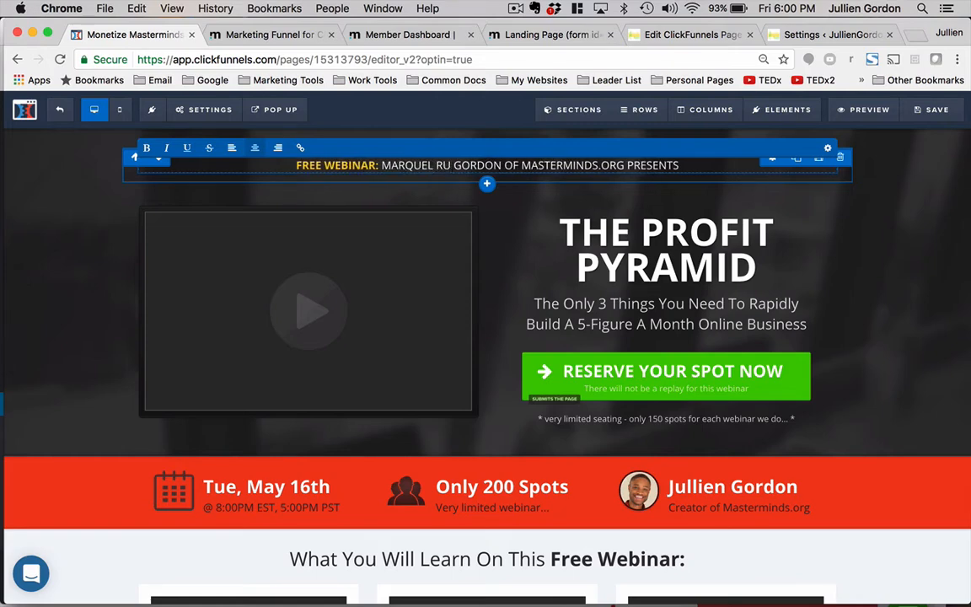
text(SEE)
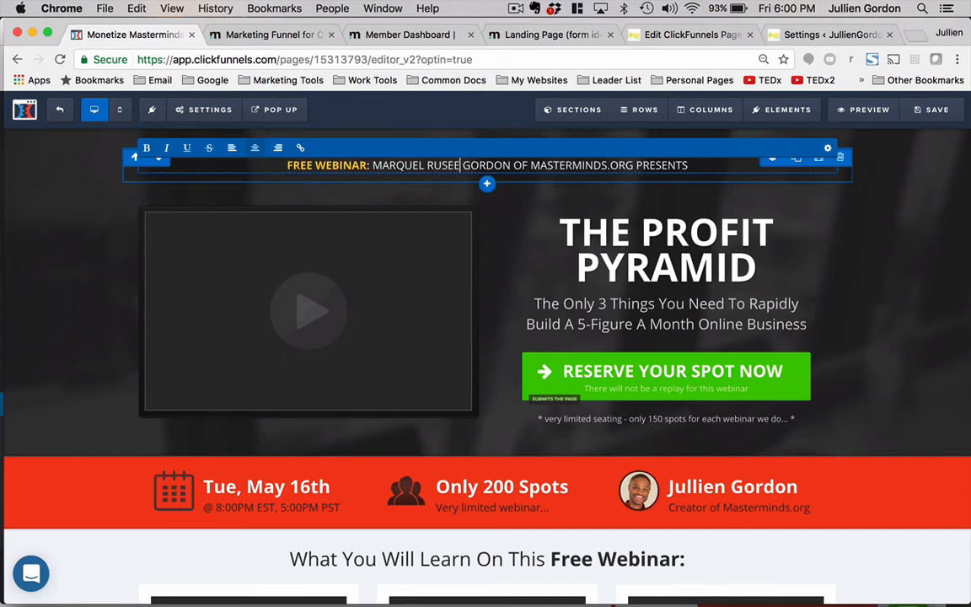
key(BackSpace)
key(BackSpace)
text(SELL)
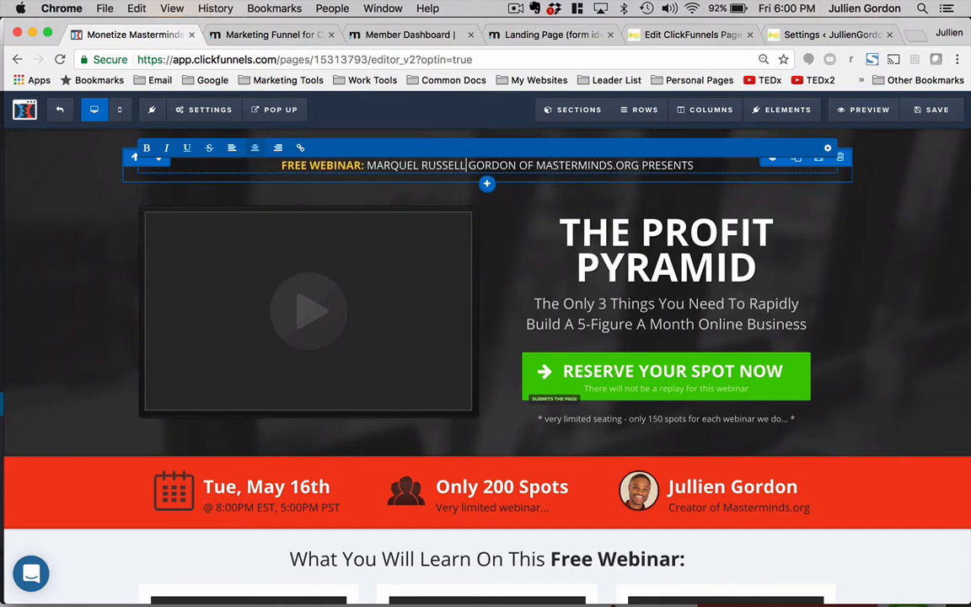
text(,)
key(super+v)
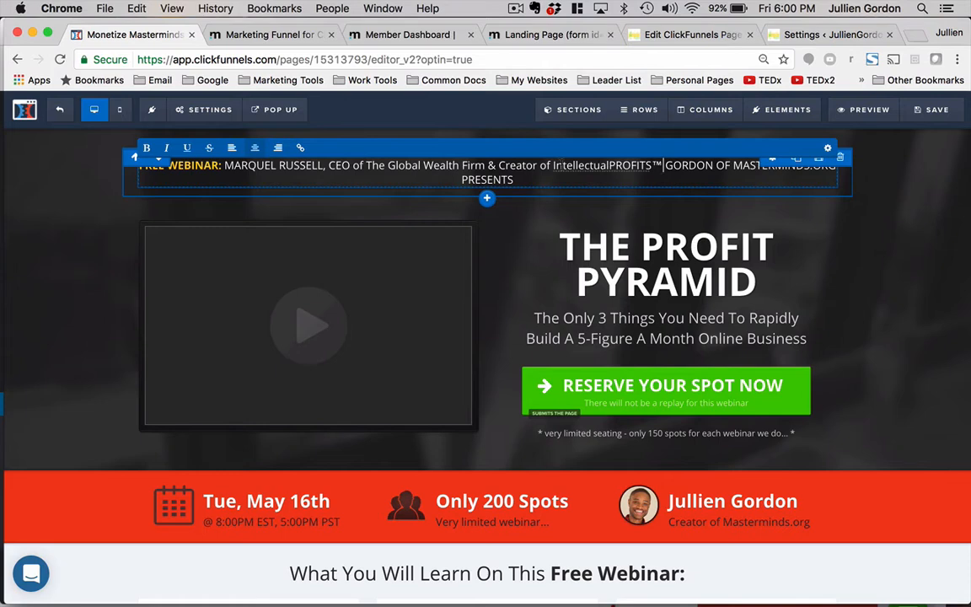
- Delete the second line of the top presenter bar so only the FREE WEBINAR line remains
key(shift+Down)
key(BackSpace)
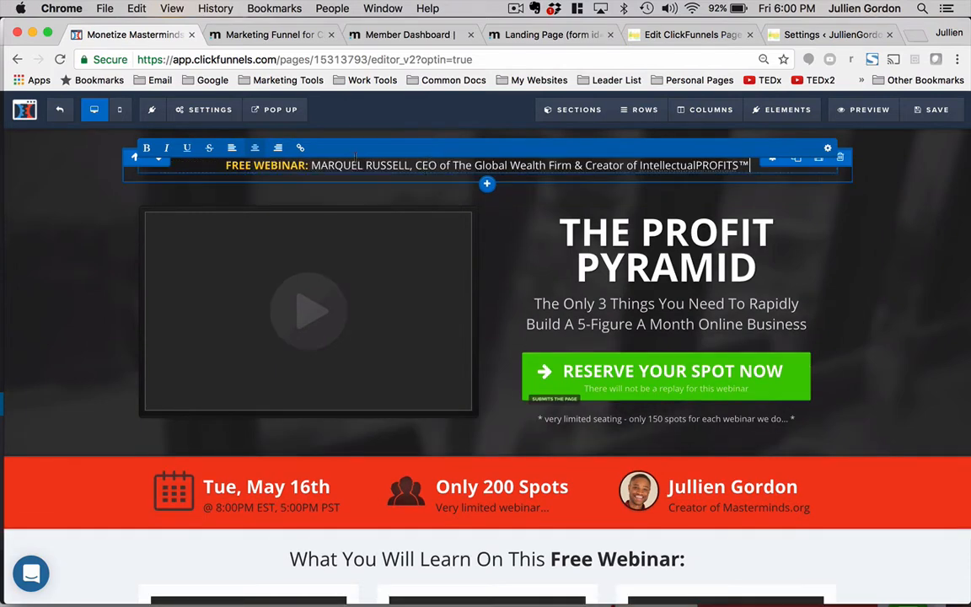
- Open the video element's settings and inspect its YouTube URL before closing the panel
click(409, 262)
mouse_move(437, 216)
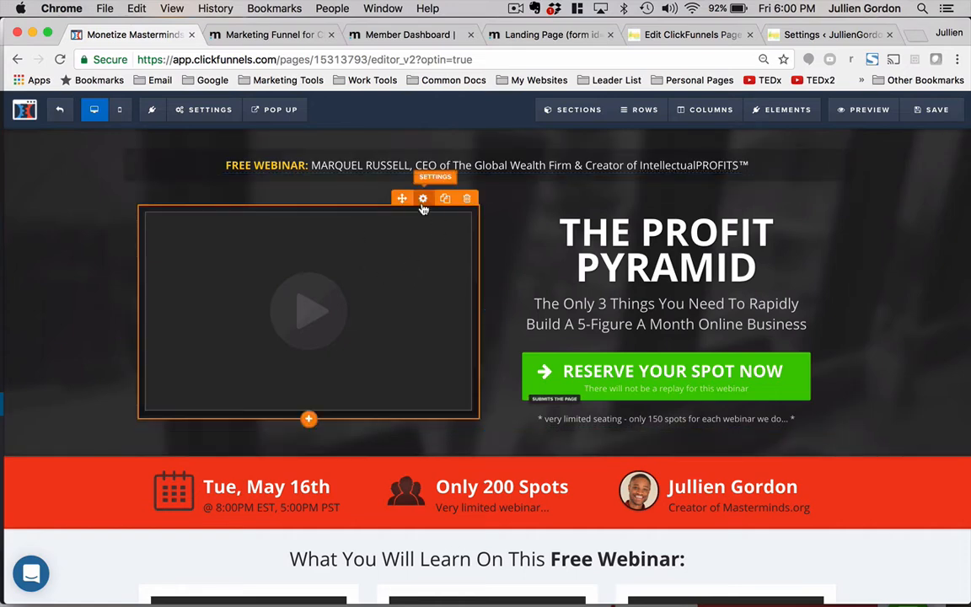
click(423, 199)
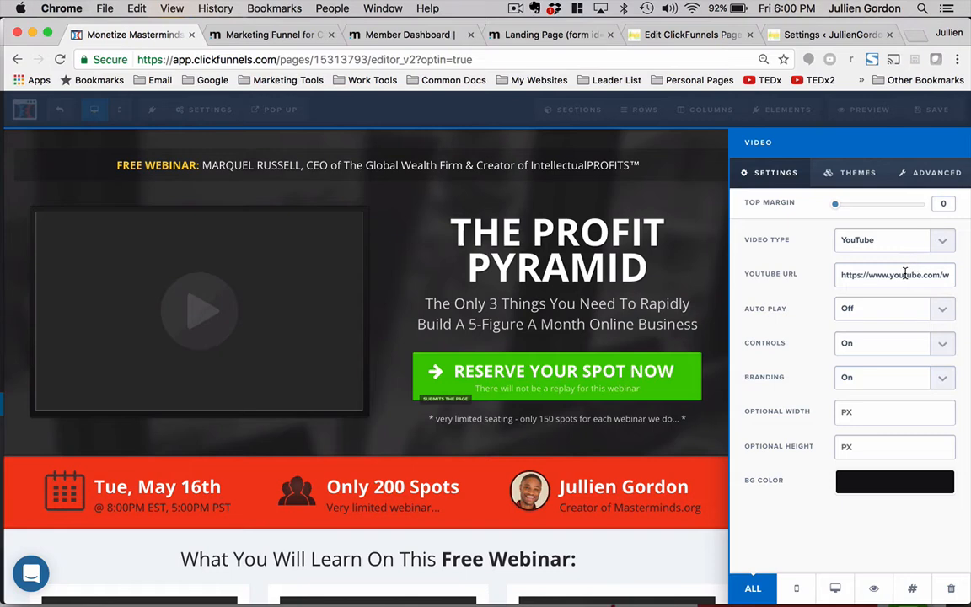
triple_click(904, 273)
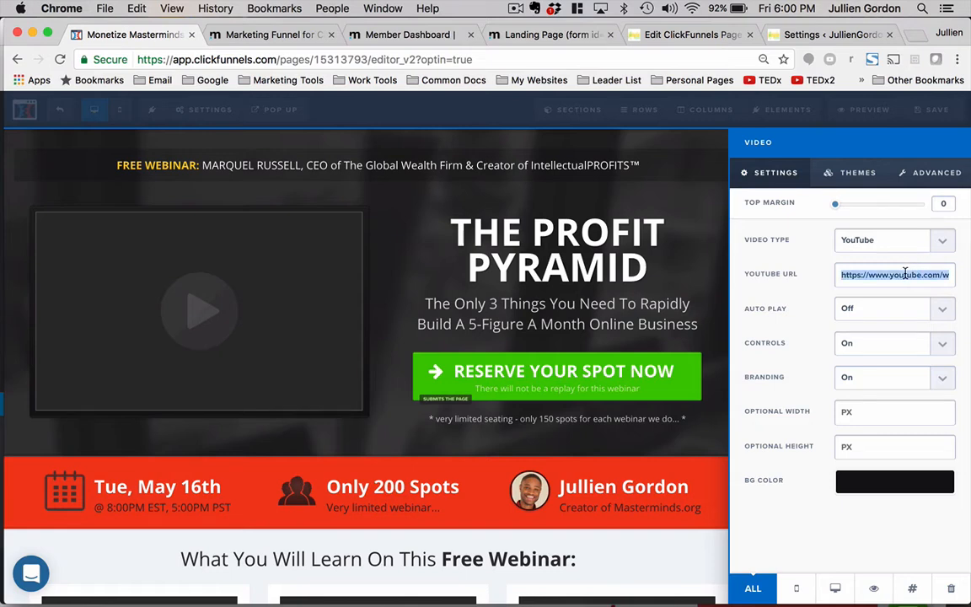
click(547, 271)
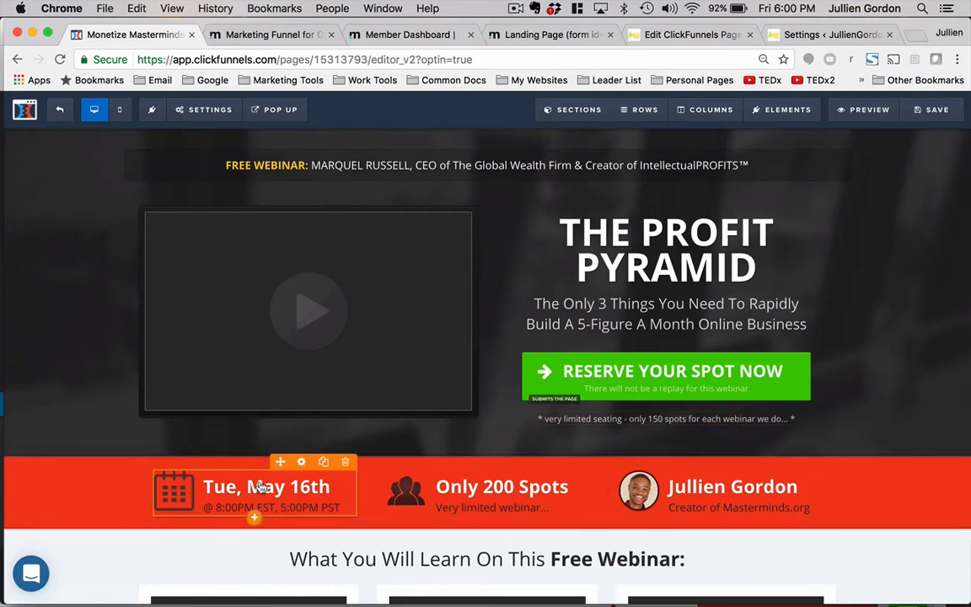
- Change the webinar date in the orange info bar to Tue, Aug 3rd
double_click(224, 482)
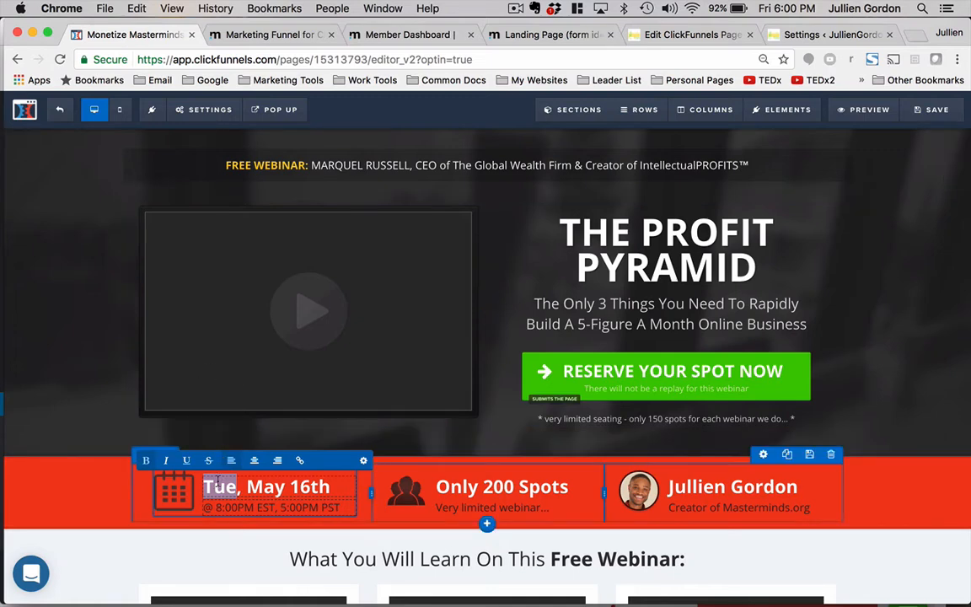
double_click(263, 486)
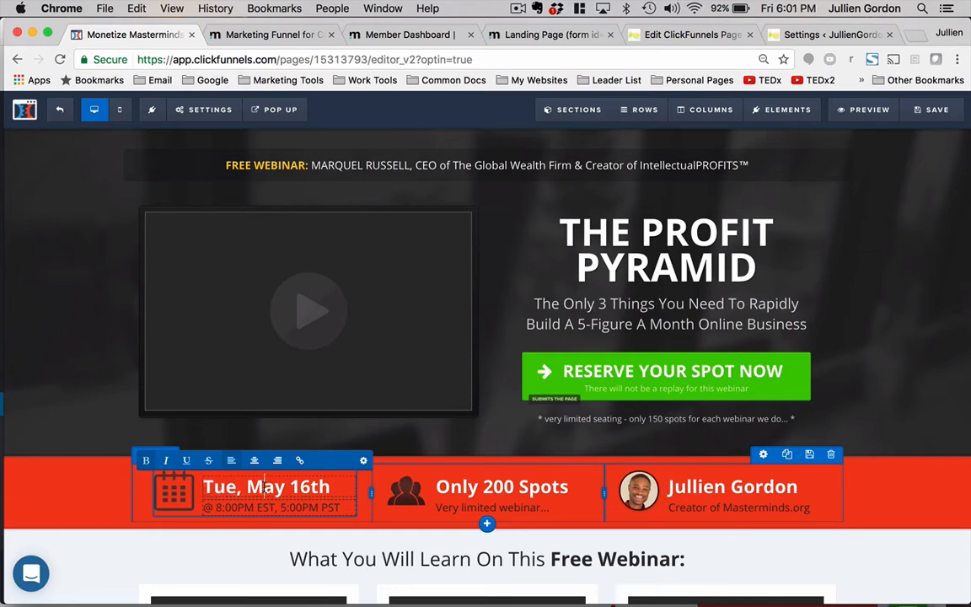
text(Augu)
key(BackSpace)
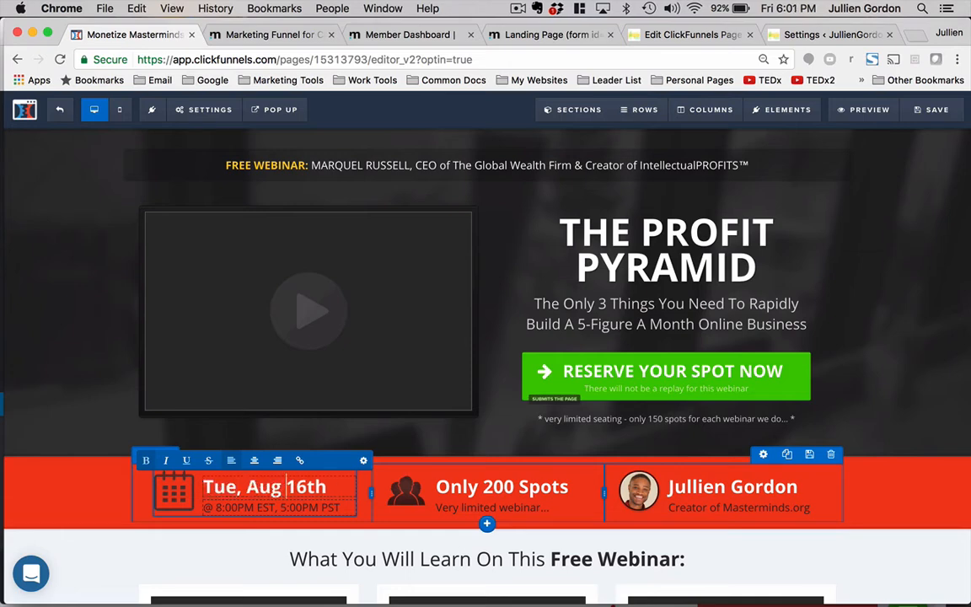
key(BackSpace)
key(BackSpace)
text(3rd)
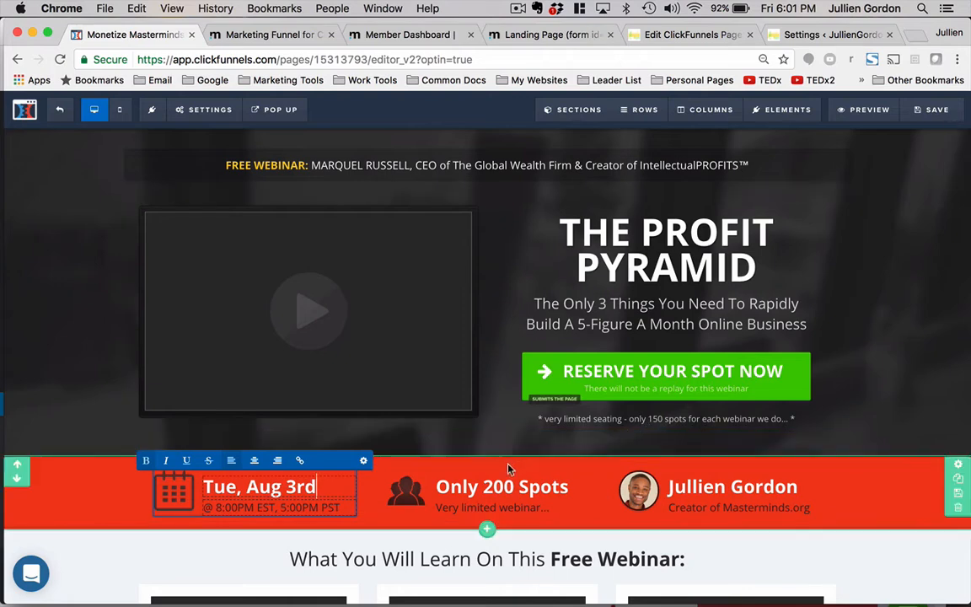
- Change the seat count in the info bar to Only 150 Spots
click(503, 487)
double_click(500, 486)
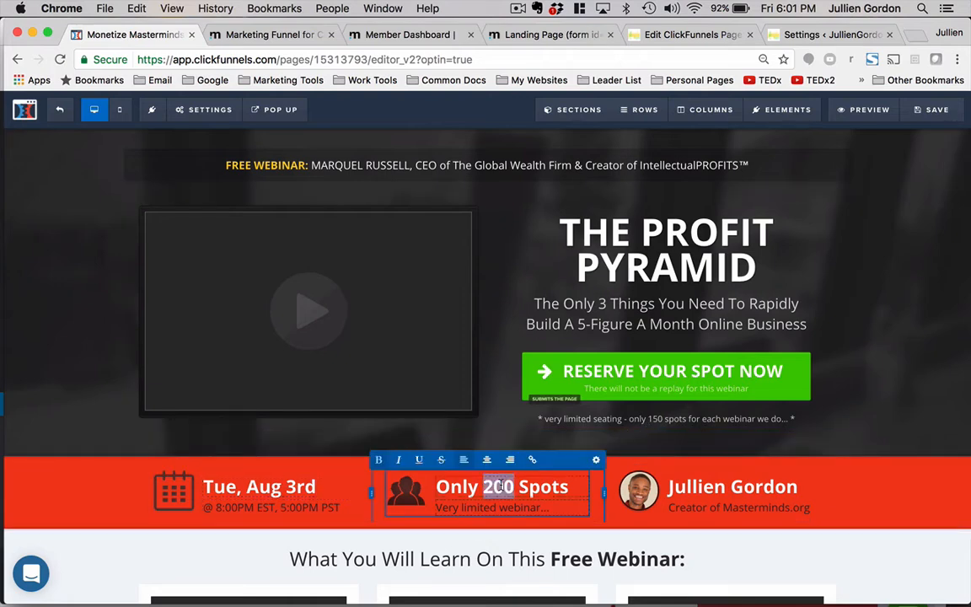
text(150)
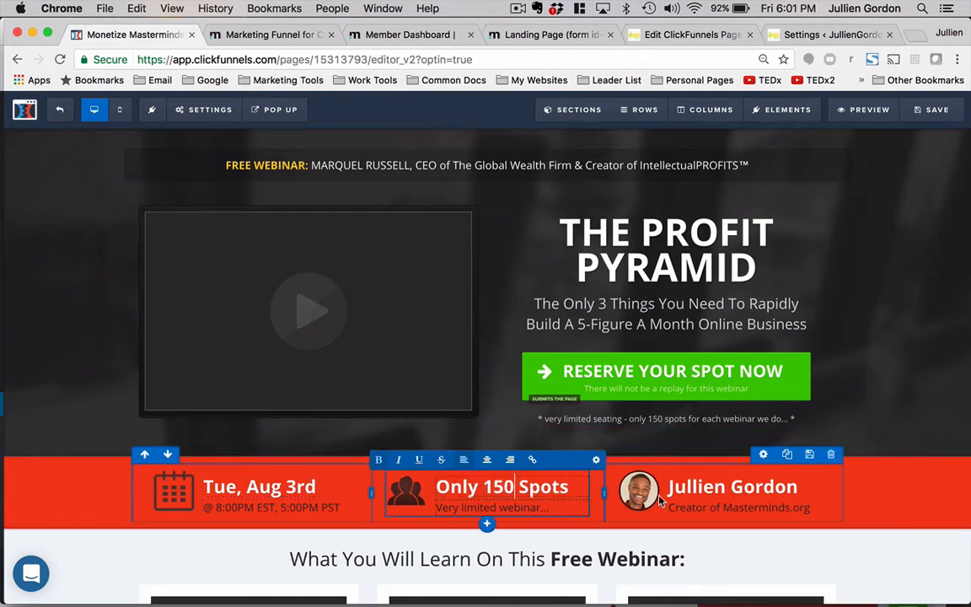
- Replace the speaker name in the info bar with the host's full name
click(704, 486)
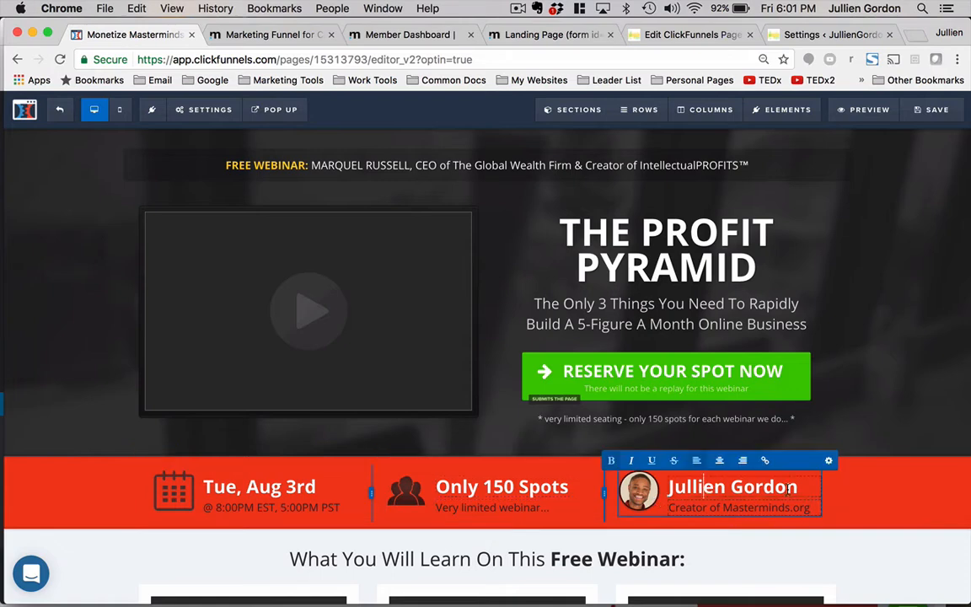
drag(799, 488, 668, 487)
text(Ma)
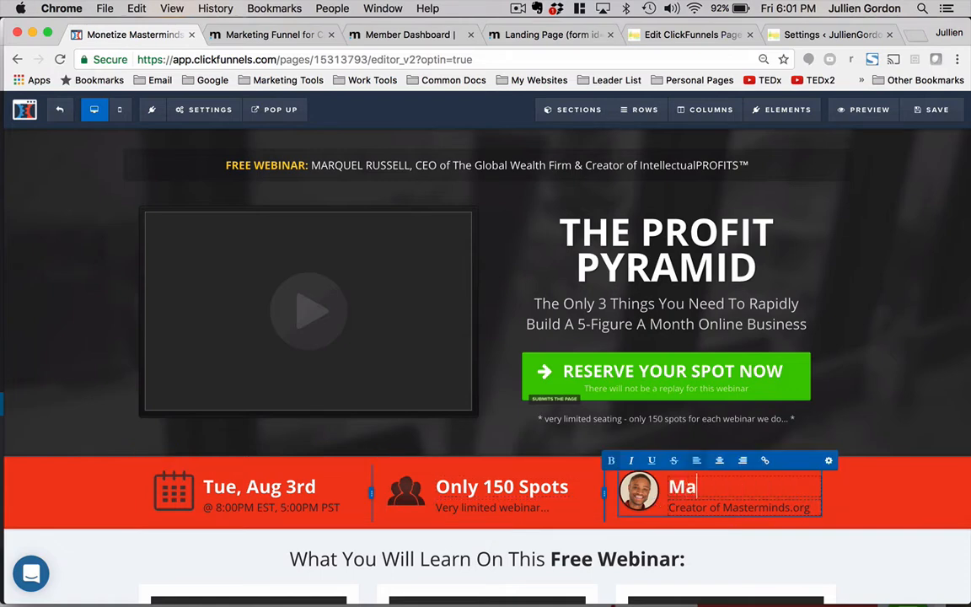
text(rque Rue)
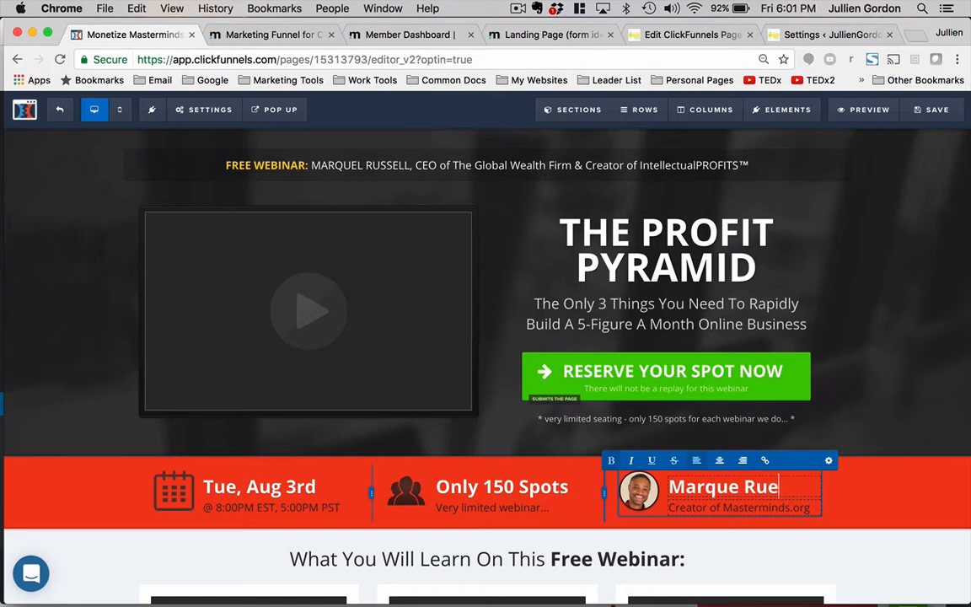
key(BackSpace)
text(ssell)
- Change the speaker caption beneath the name to Creator of The Profit Pyramid
triple_click(704, 510)
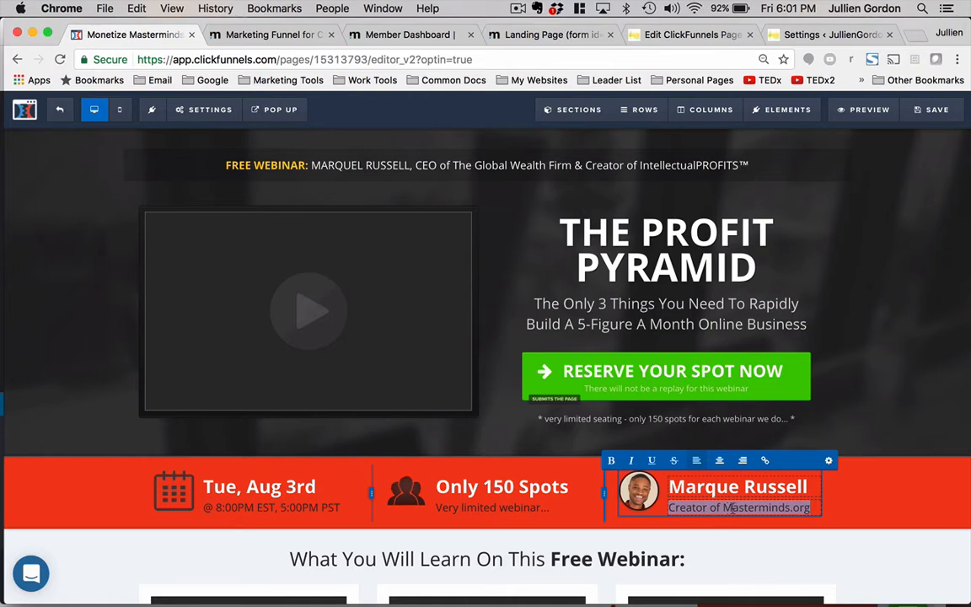
double_click(732, 508)
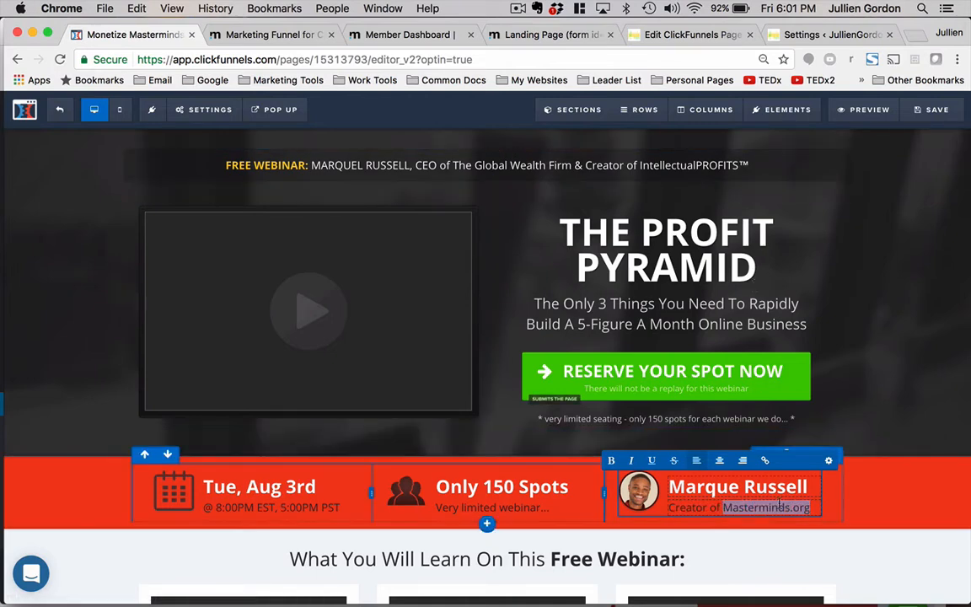
text(The Profit Pyr)
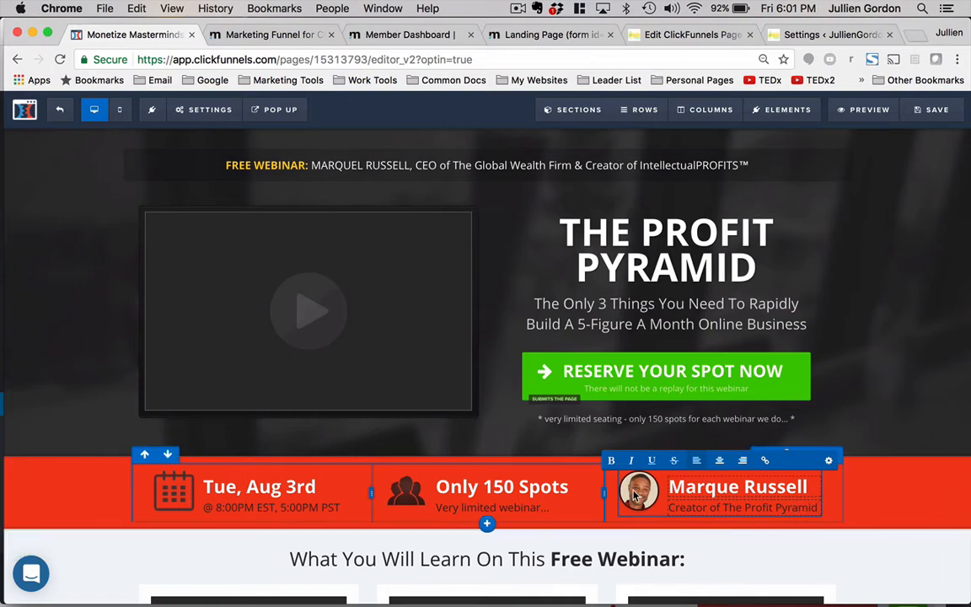
- Upload headshot.jpg from the Launch My Masterminds folder and set it as the speaker's image
click(847, 490)
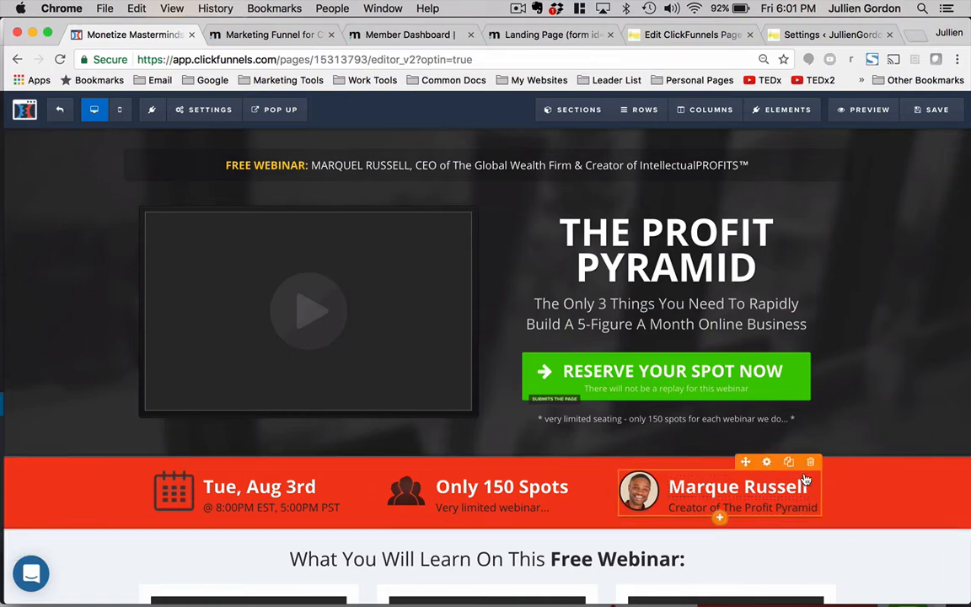
click(767, 463)
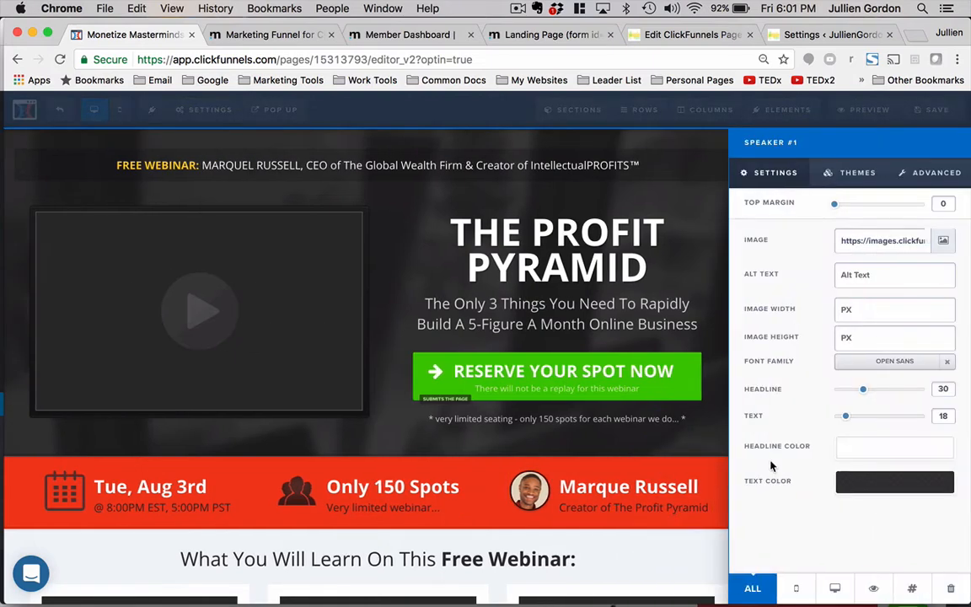
click(943, 242)
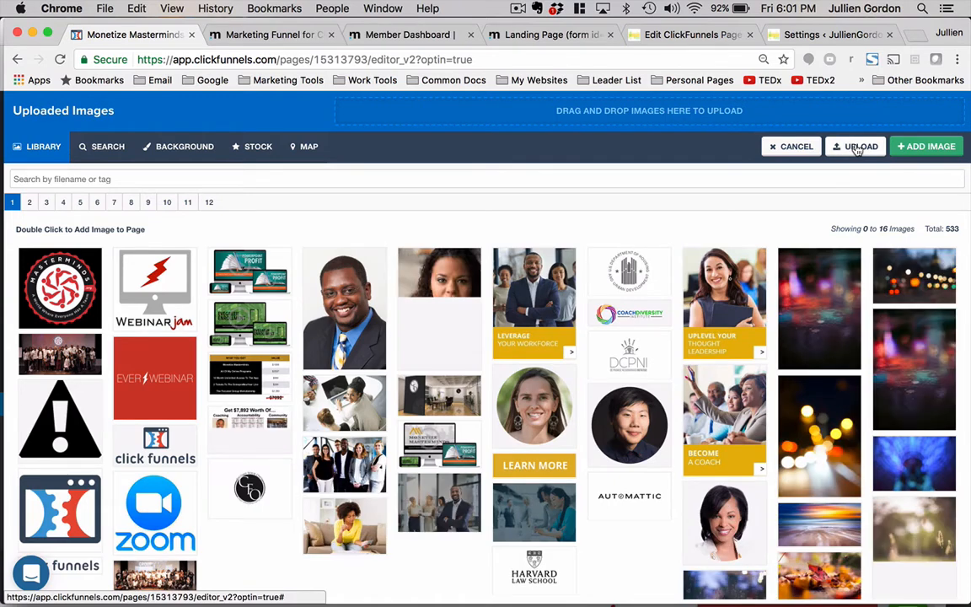
click(858, 147)
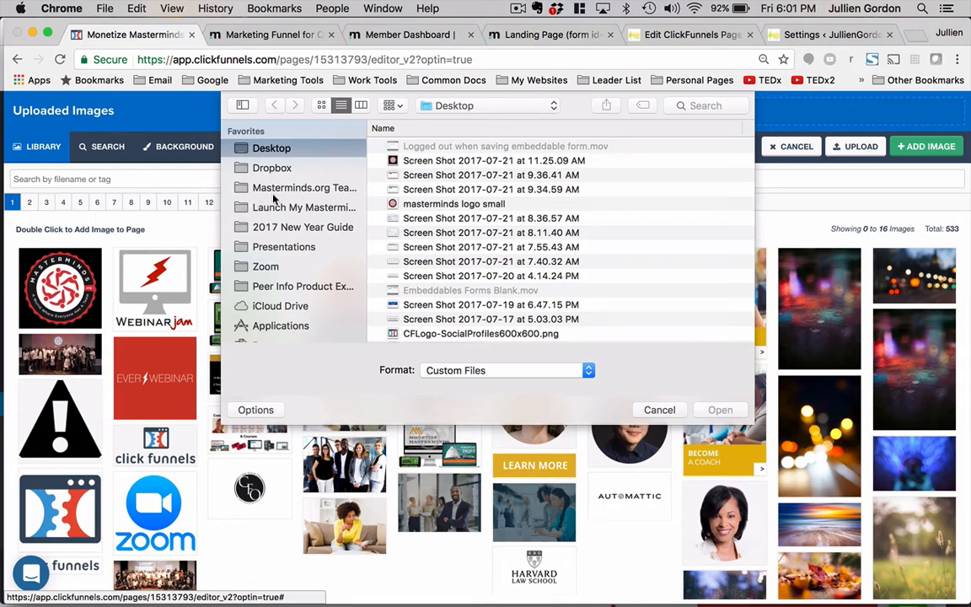
click(273, 203)
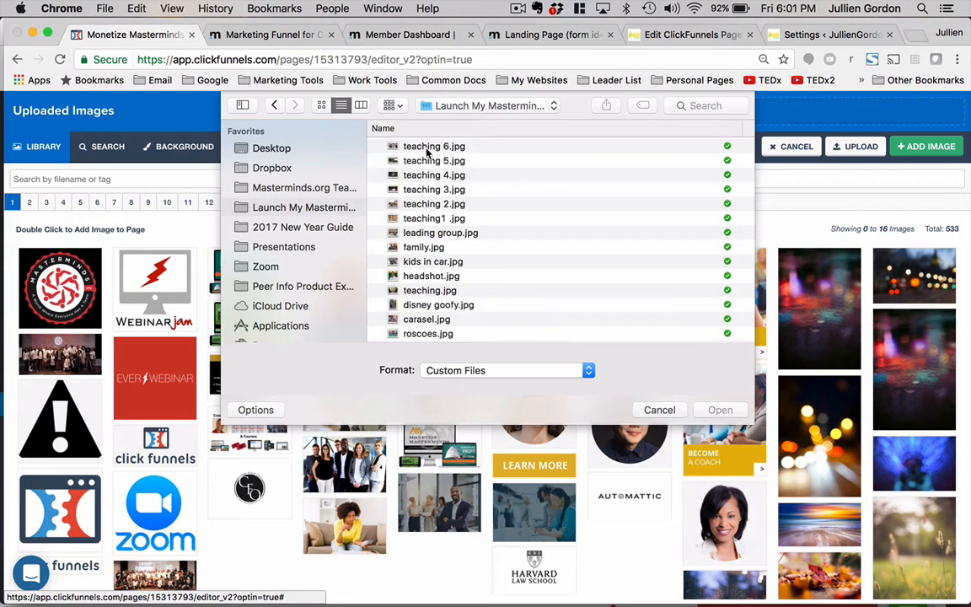
click(428, 149)
click(431, 276)
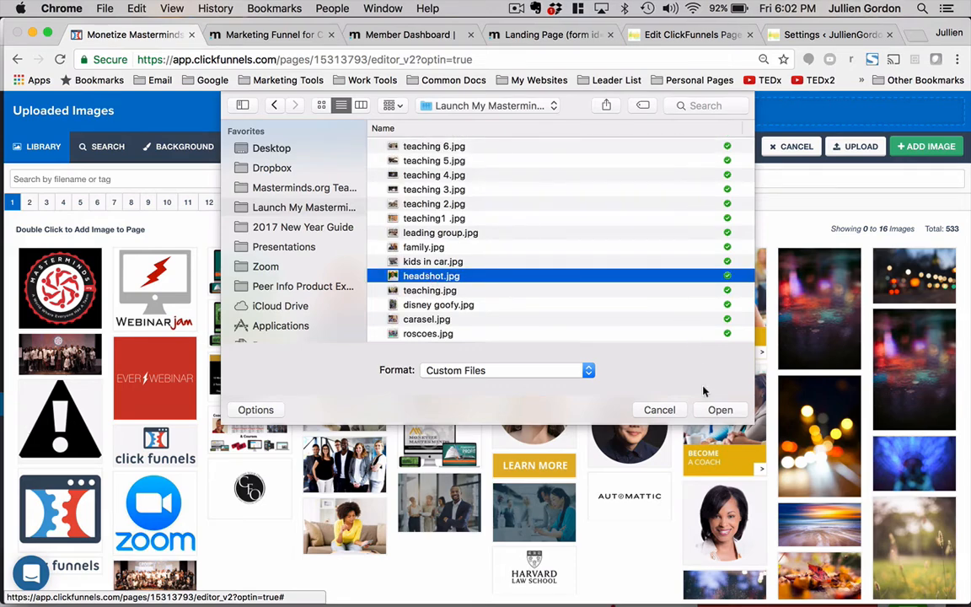
click(717, 410)
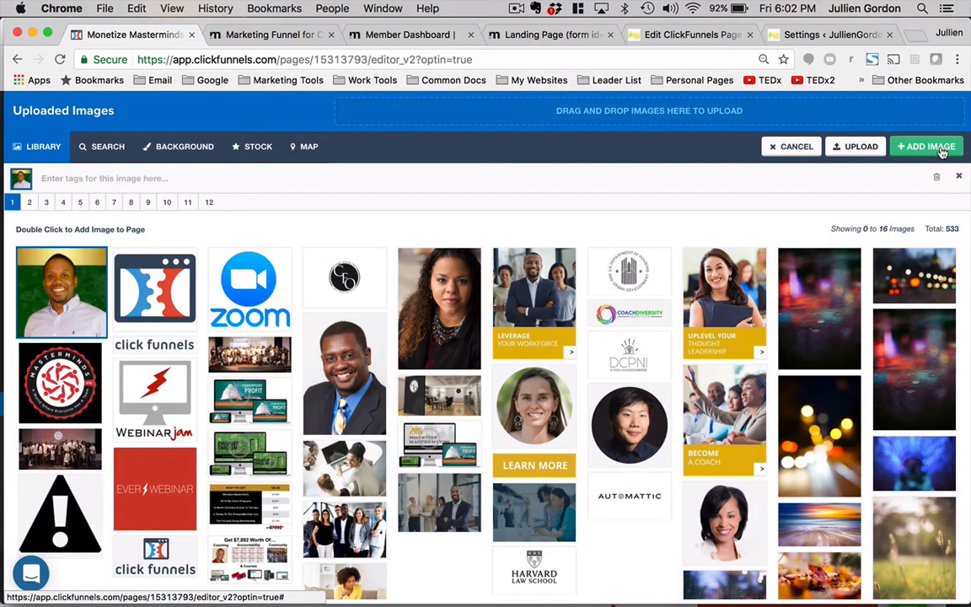
click(941, 149)
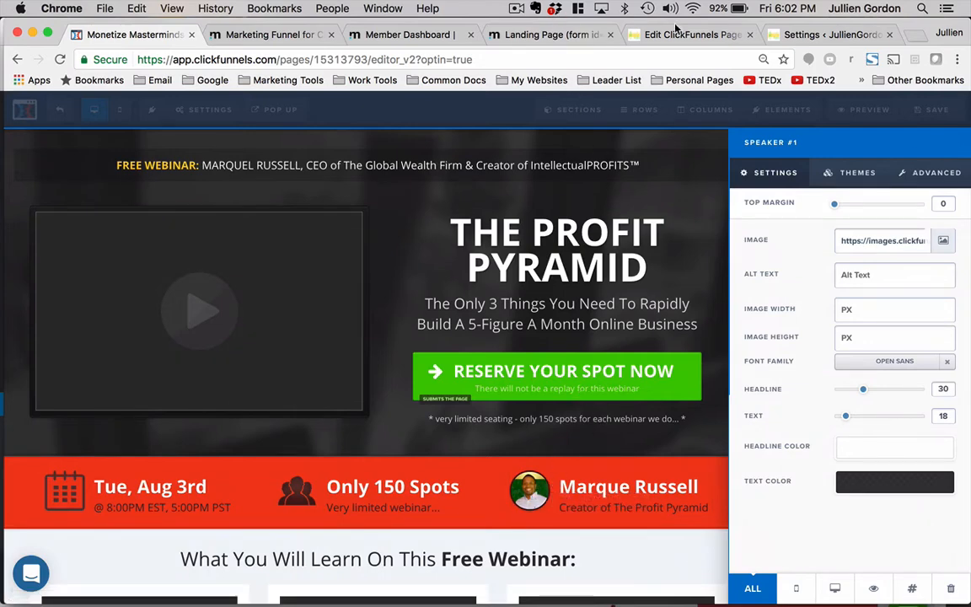
- Search the web for the host's website, browse its home page, and return to the page editor
click(831, 34)
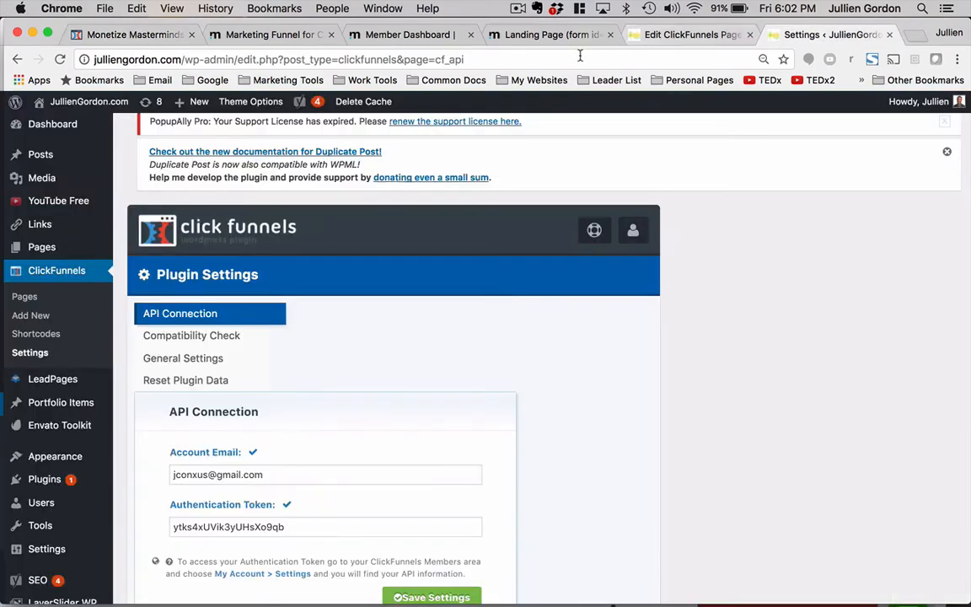
click(916, 36)
text(mar)
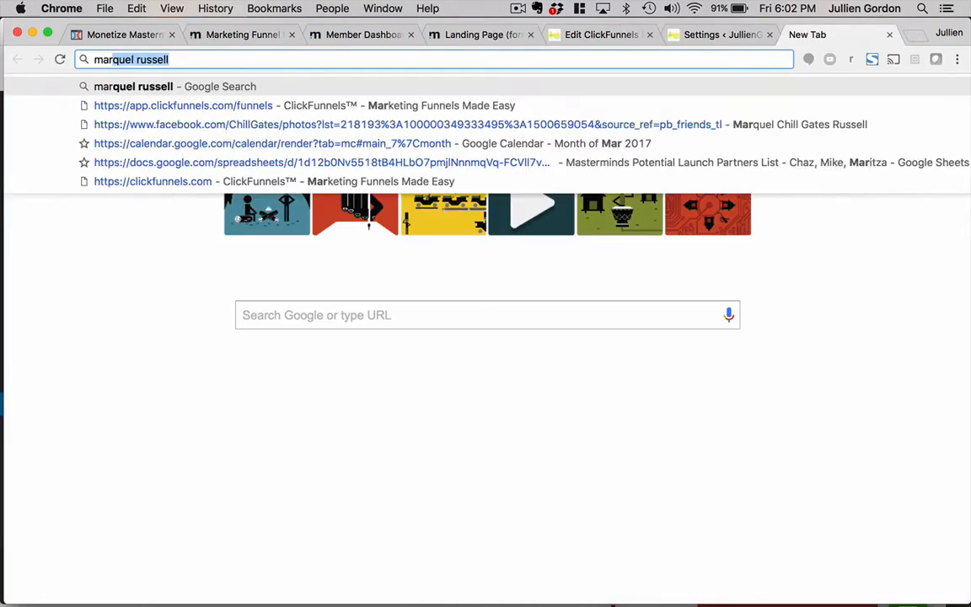
key(Return)
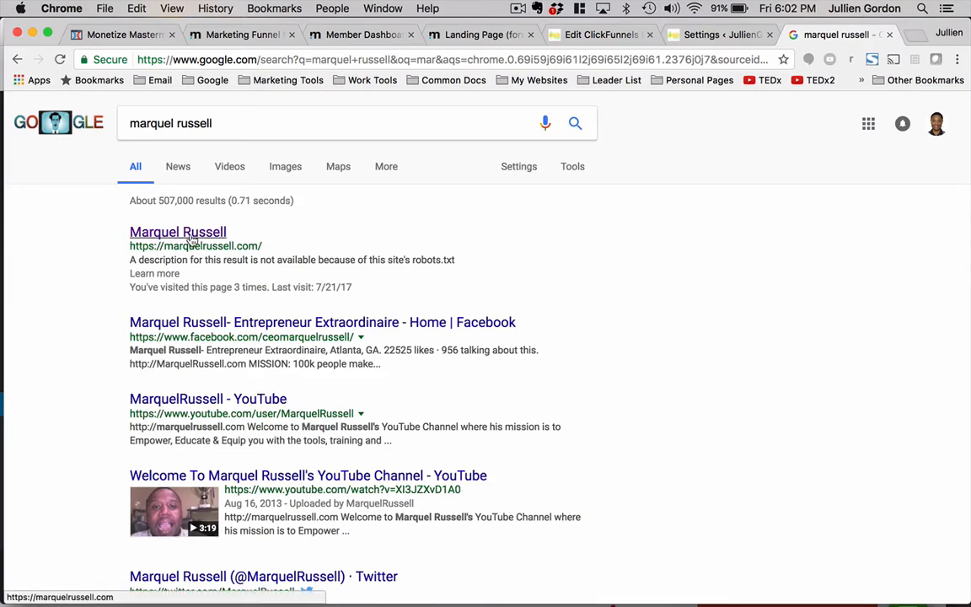
click(179, 233)
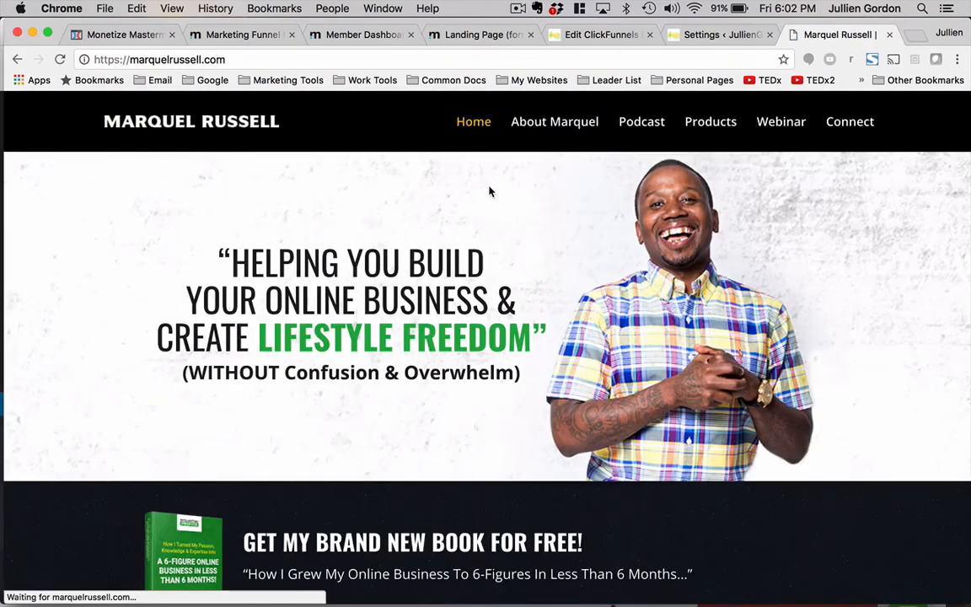
scroll(325, 422, down, 3)
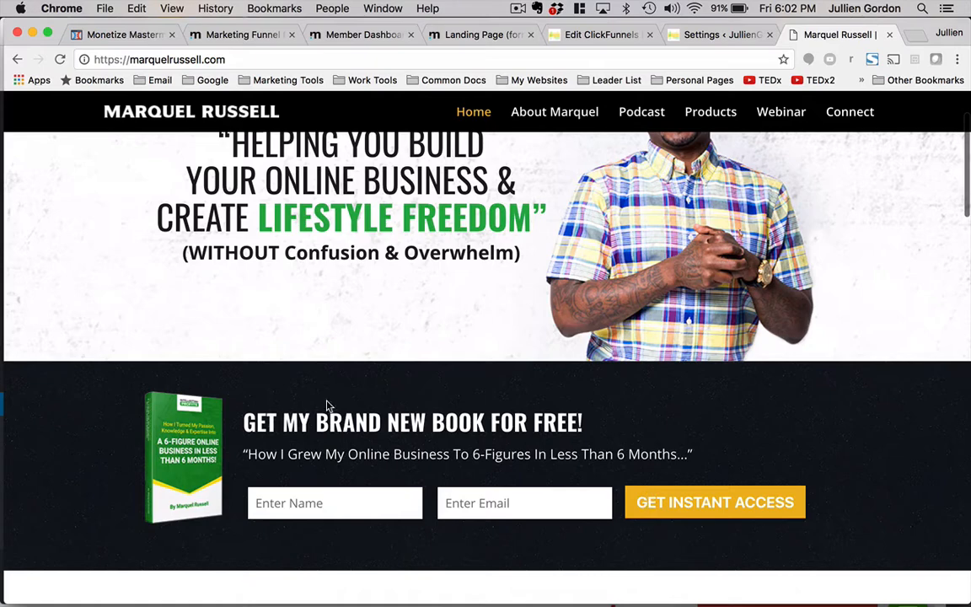
click(147, 36)
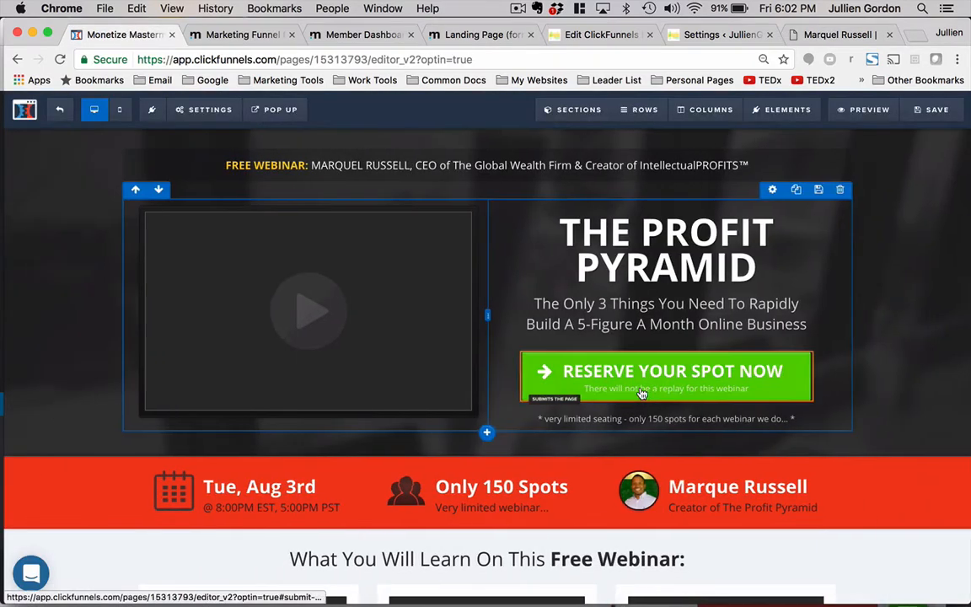
click(828, 36)
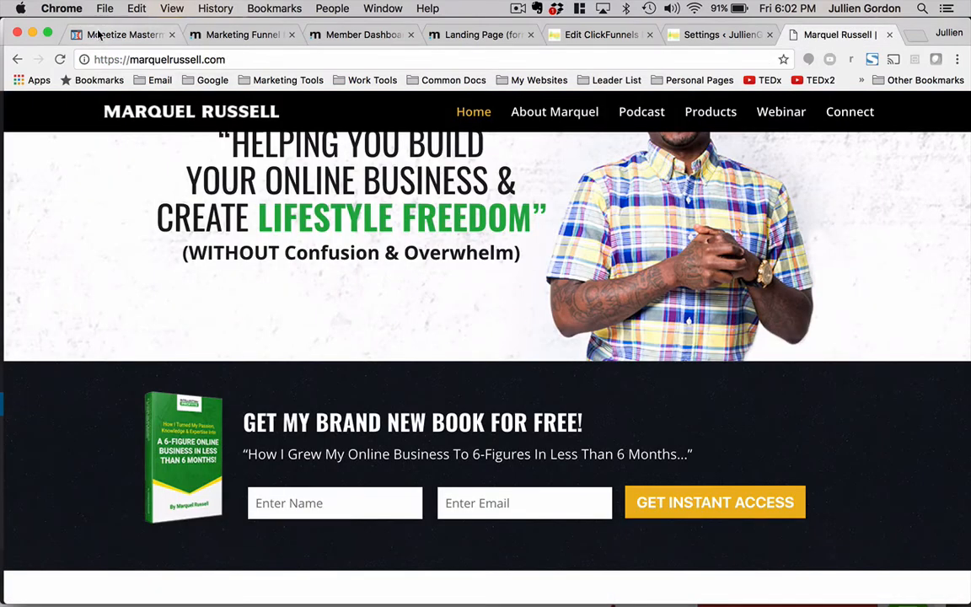
click(126, 34)
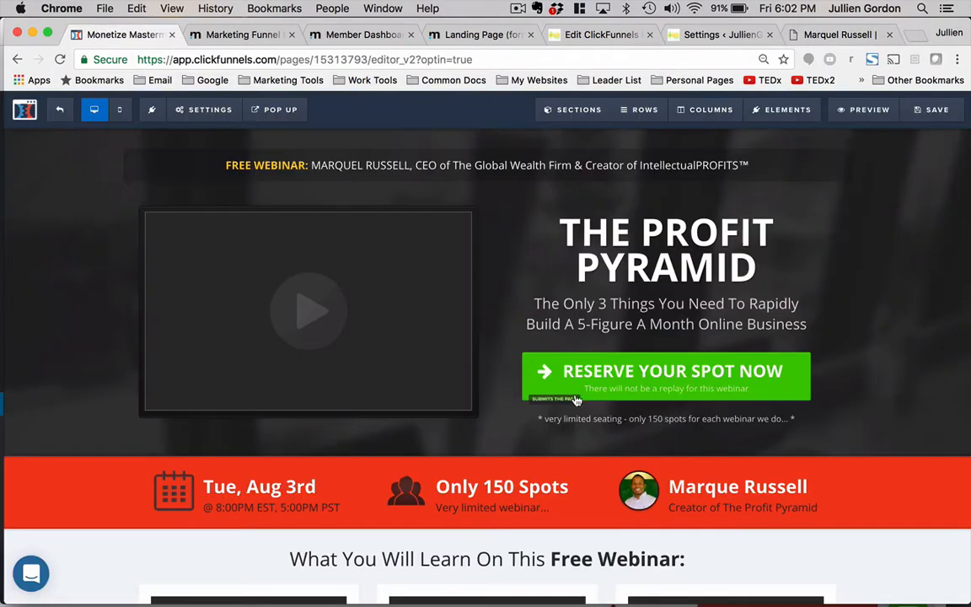
- Change the top Reserve Your Spot Now button's background to yellow and its text colour to black
click(757, 345)
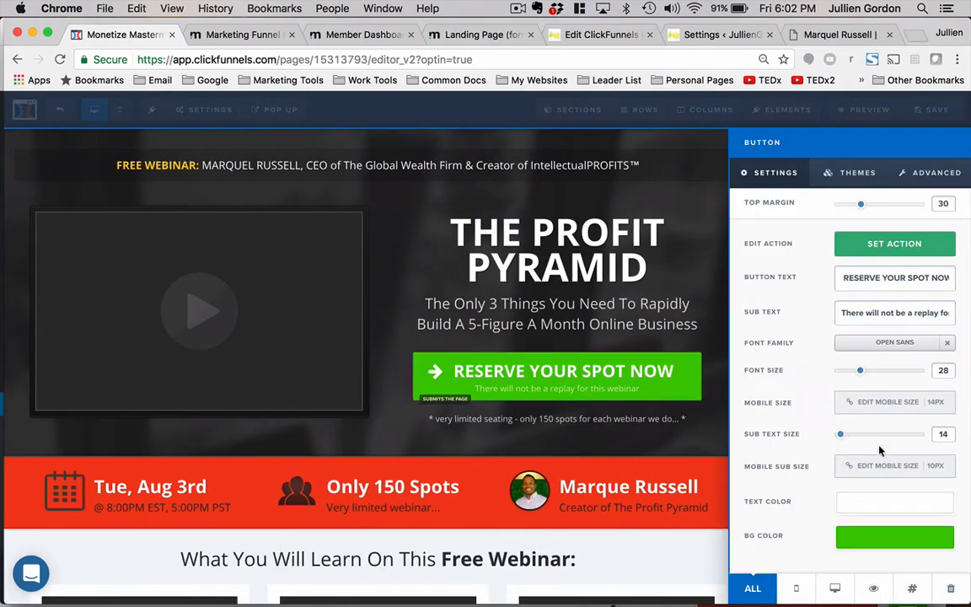
click(870, 538)
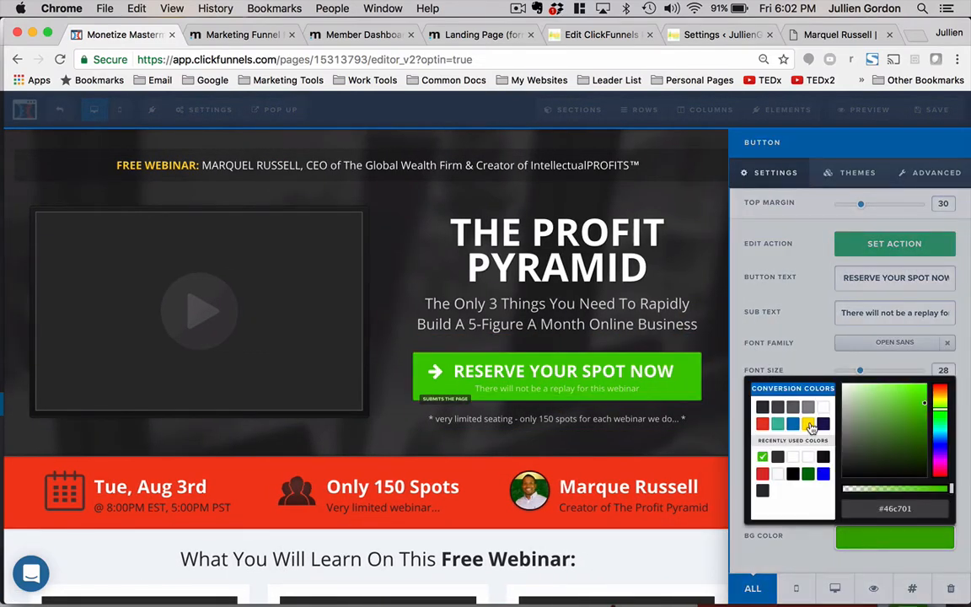
click(809, 424)
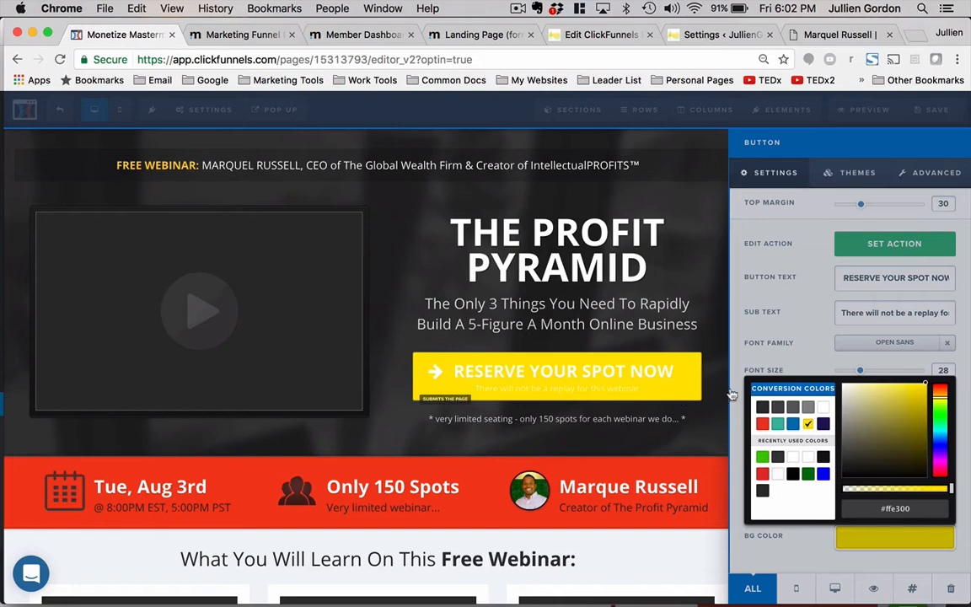
click(798, 332)
click(860, 504)
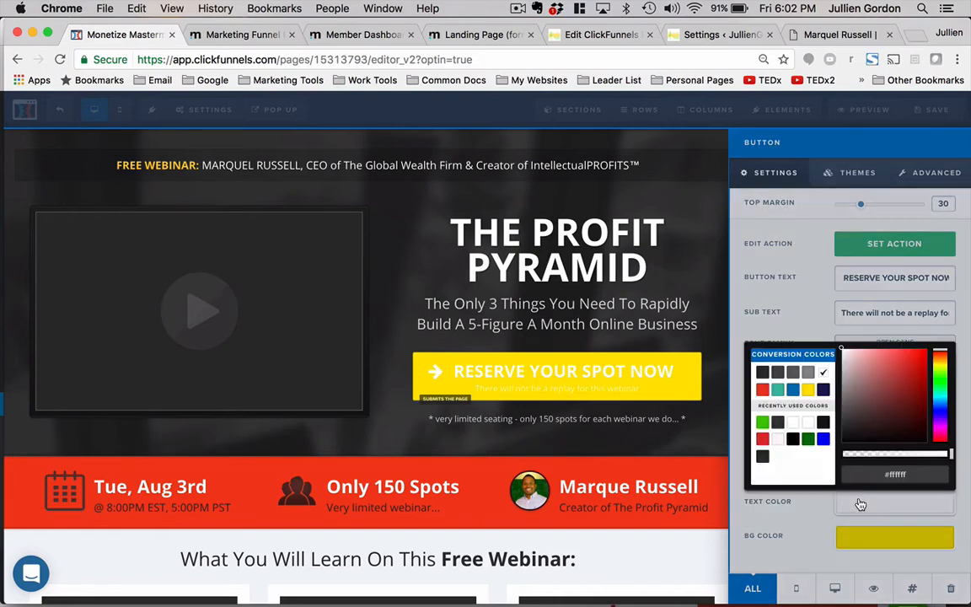
click(793, 439)
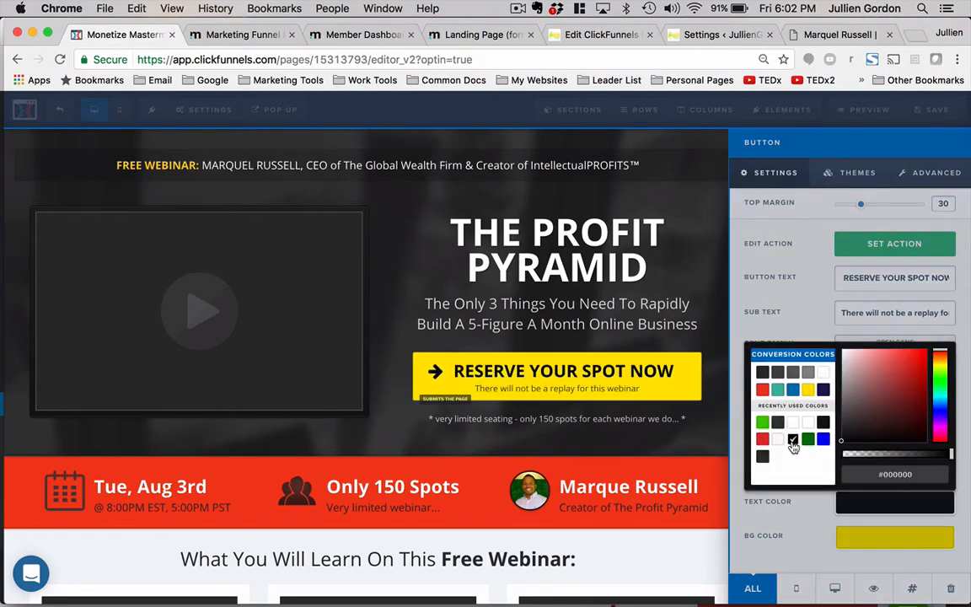
click(613, 438)
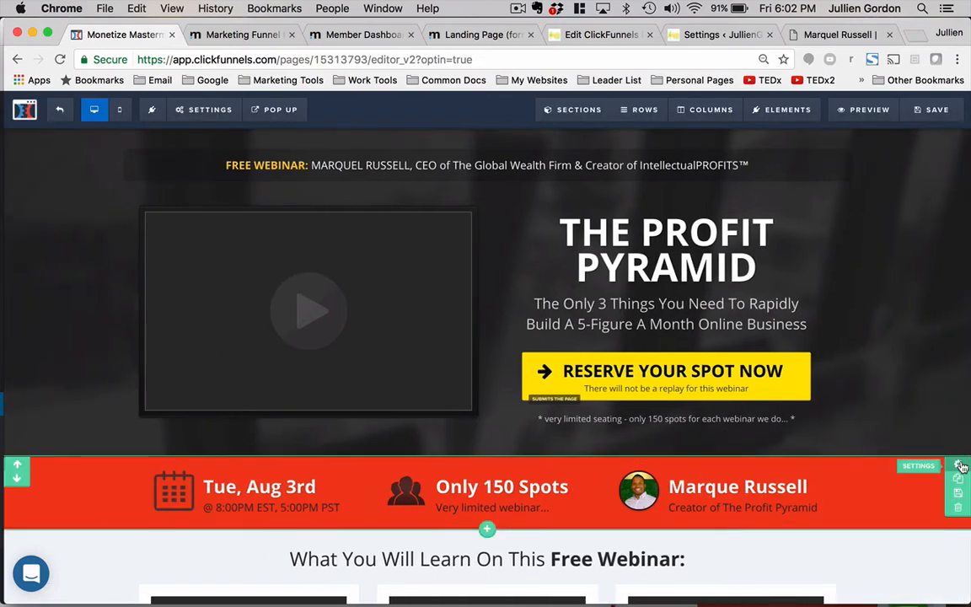
- Change the webinar info bar's background colour to green
click(960, 466)
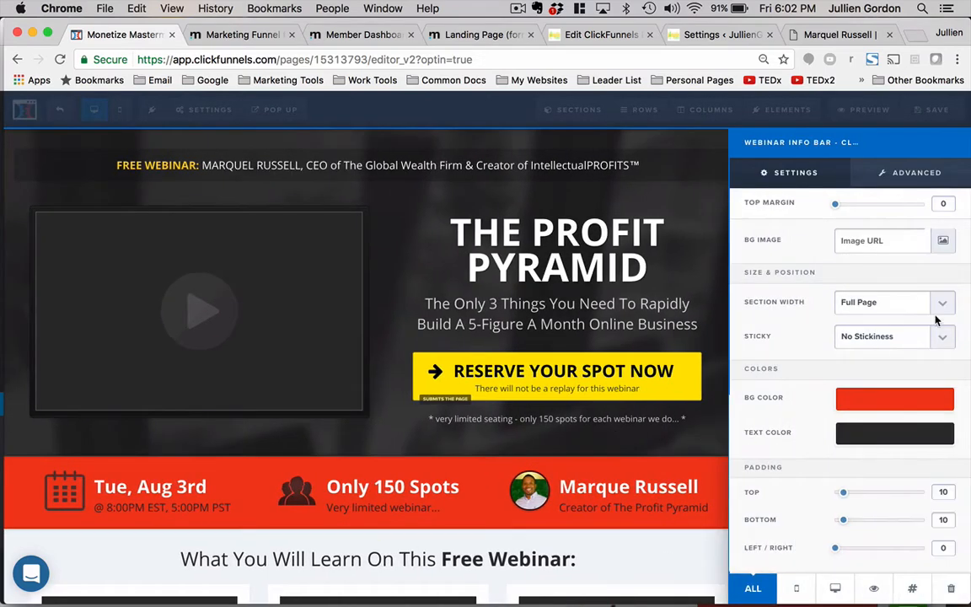
click(879, 403)
click(775, 503)
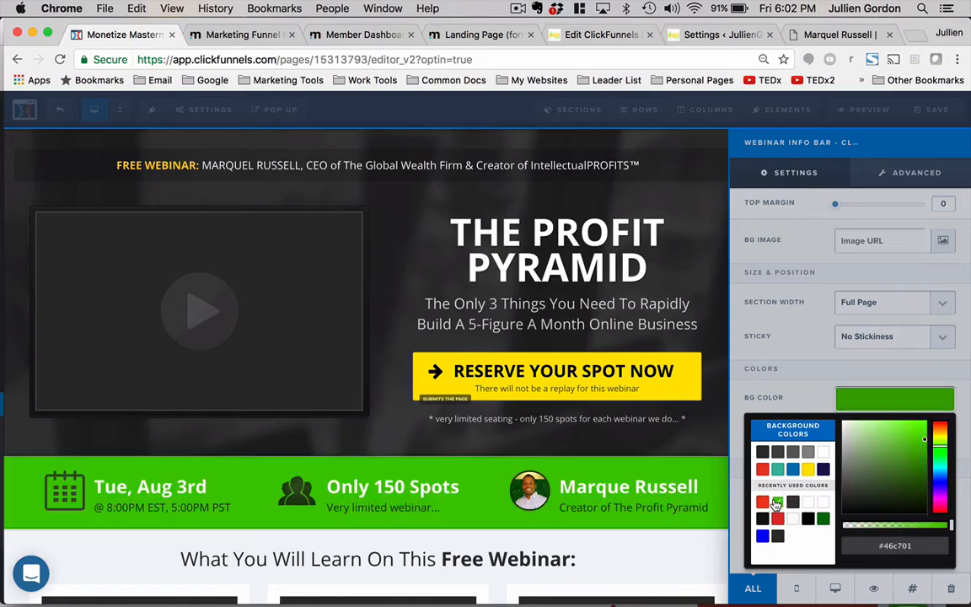
click(641, 443)
- Change the lower Reserve Your Spot Now button's background to yellow and its text colour to black
scroll(627, 426, down, 5)
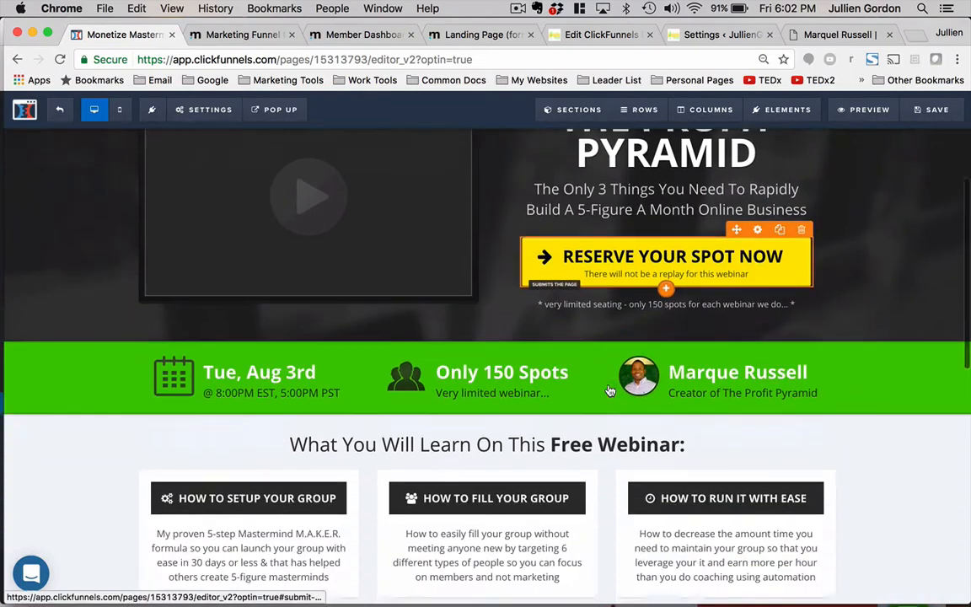
scroll(609, 388, down, 2)
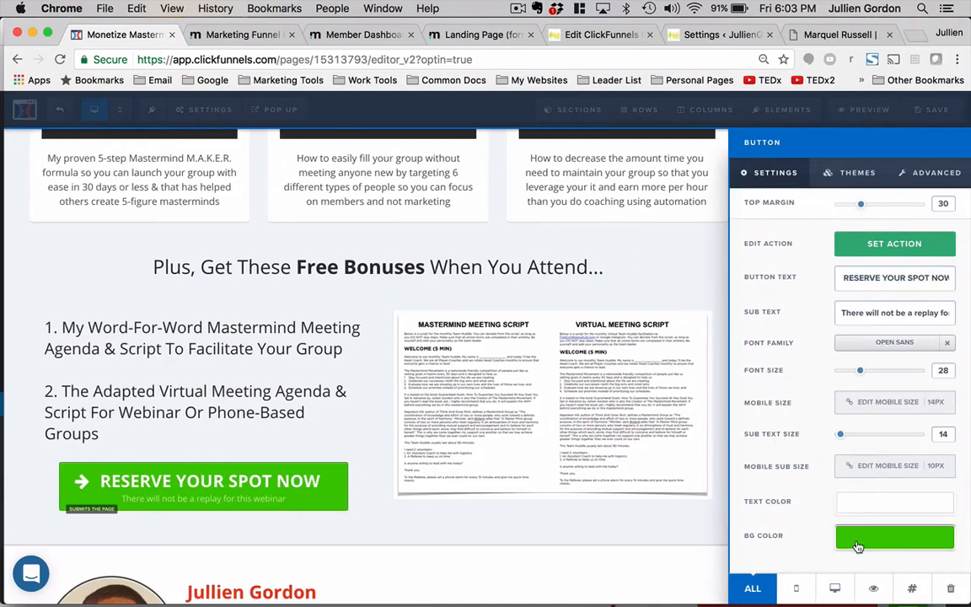
click(857, 544)
click(808, 424)
click(715, 314)
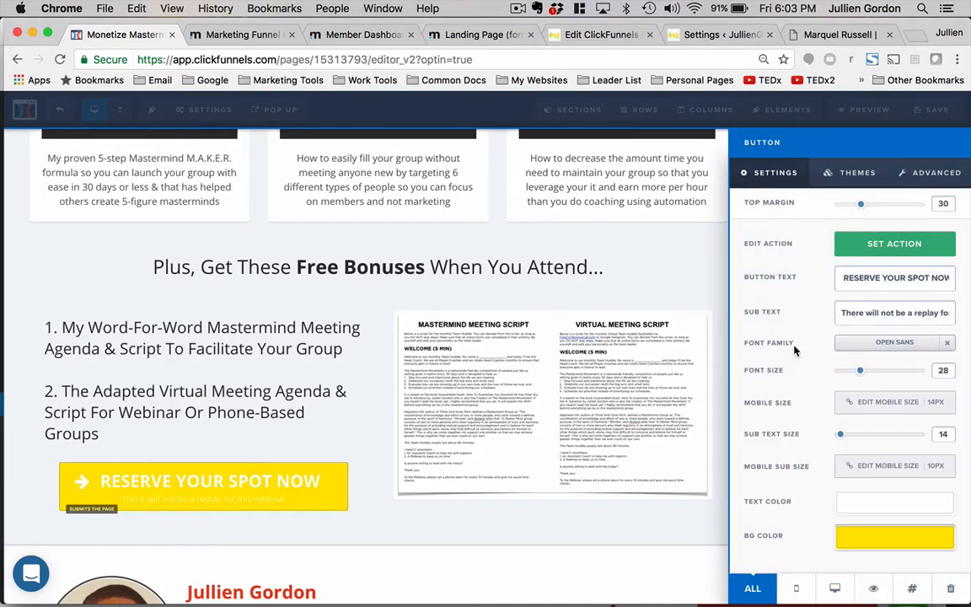
click(847, 503)
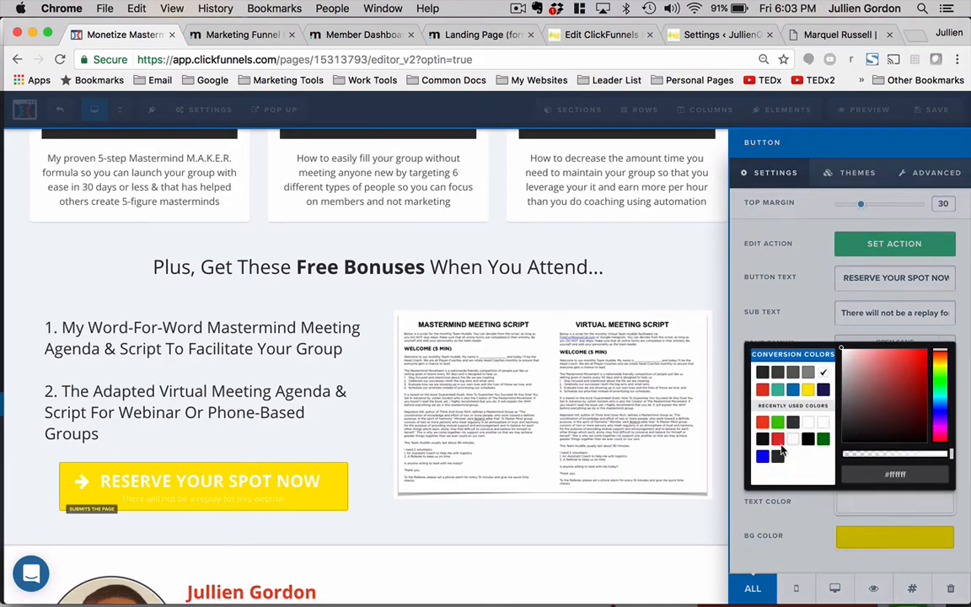
click(807, 443)
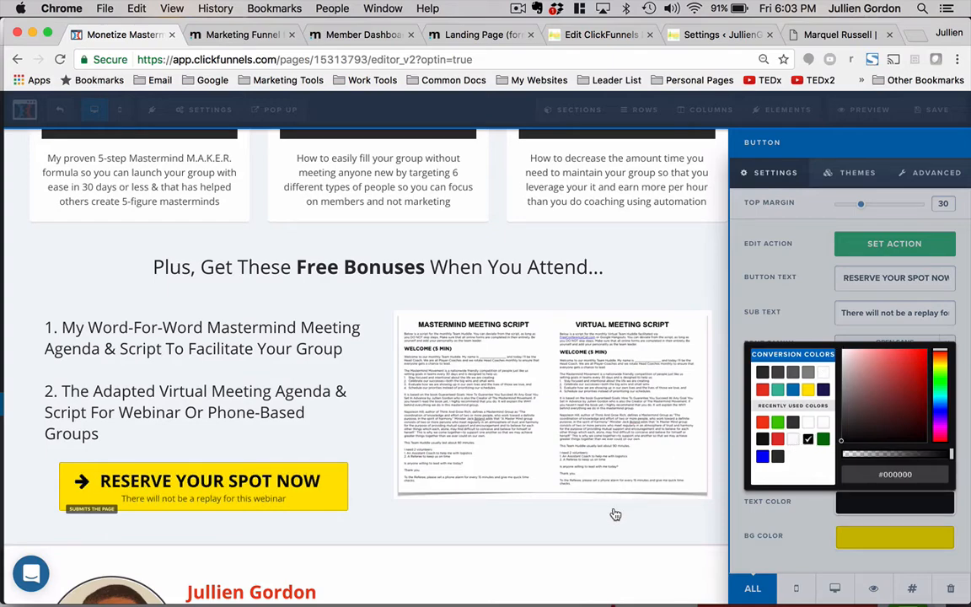
click(614, 513)
- Set the speaker bio section's image to the host's uploaded headshot from the image library
scroll(614, 513, down, 2)
click(267, 488)
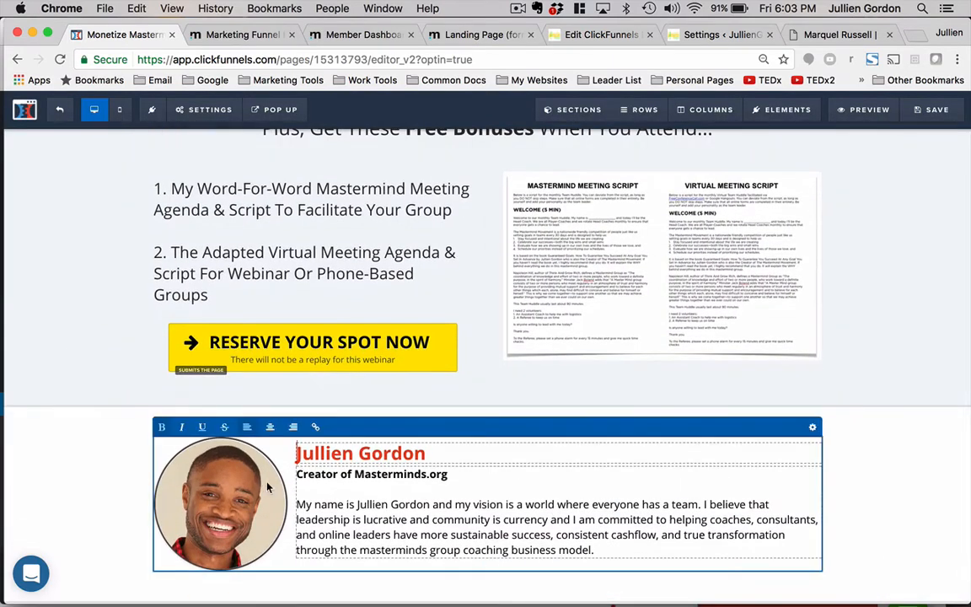
click(809, 428)
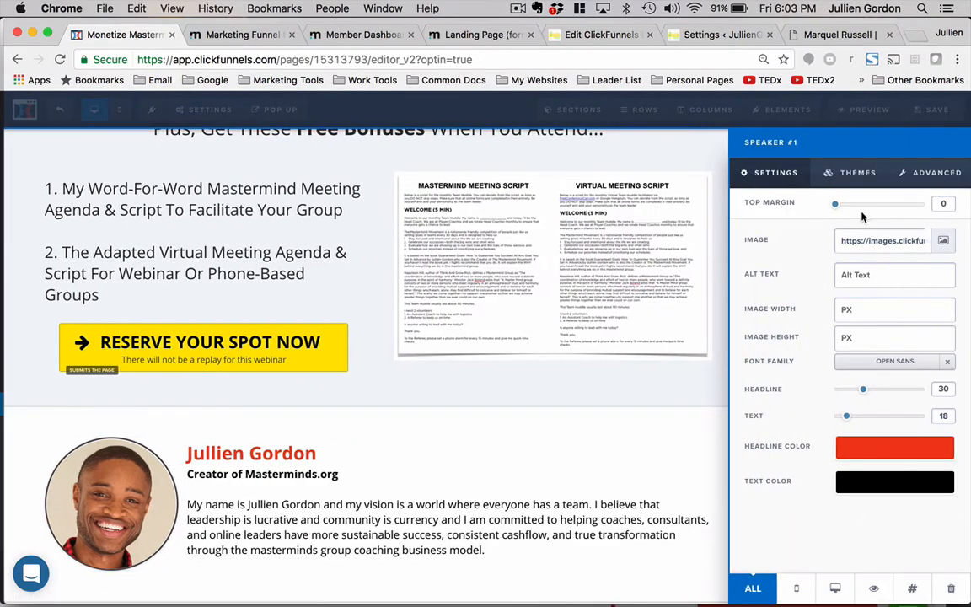
click(943, 240)
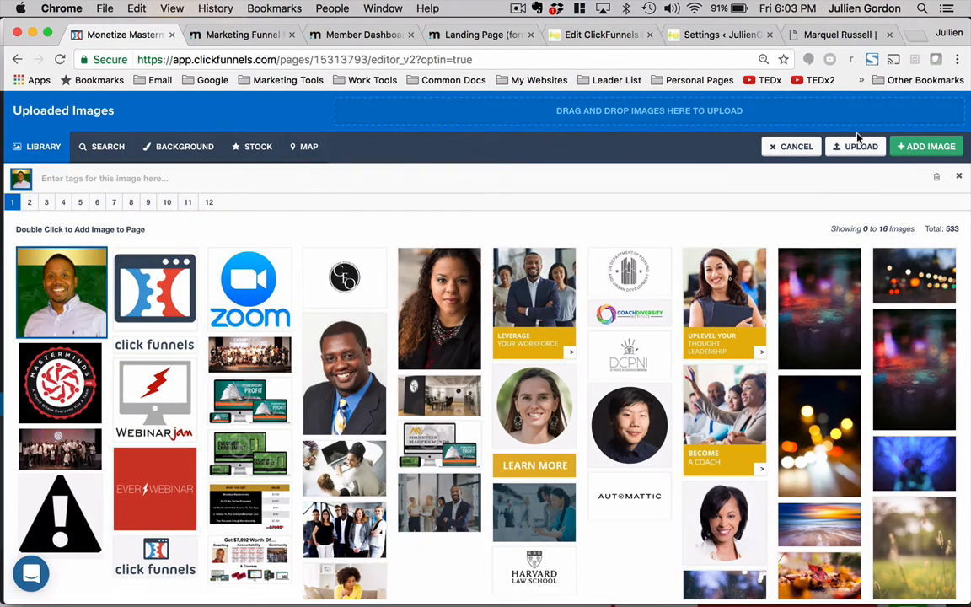
click(919, 147)
click(336, 455)
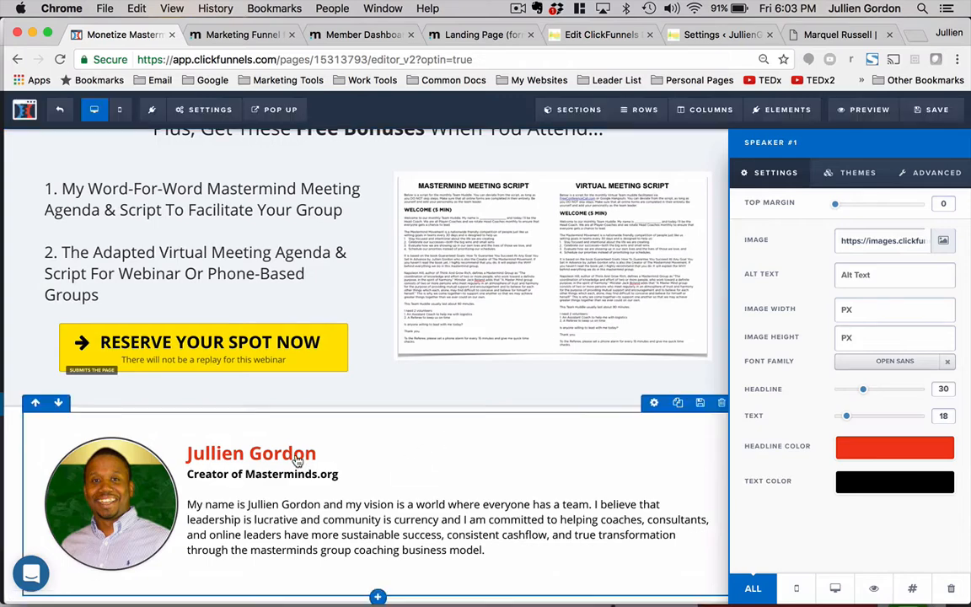
- Replace the name in the speaker bio section with the host's full name
triple_click(329, 453)
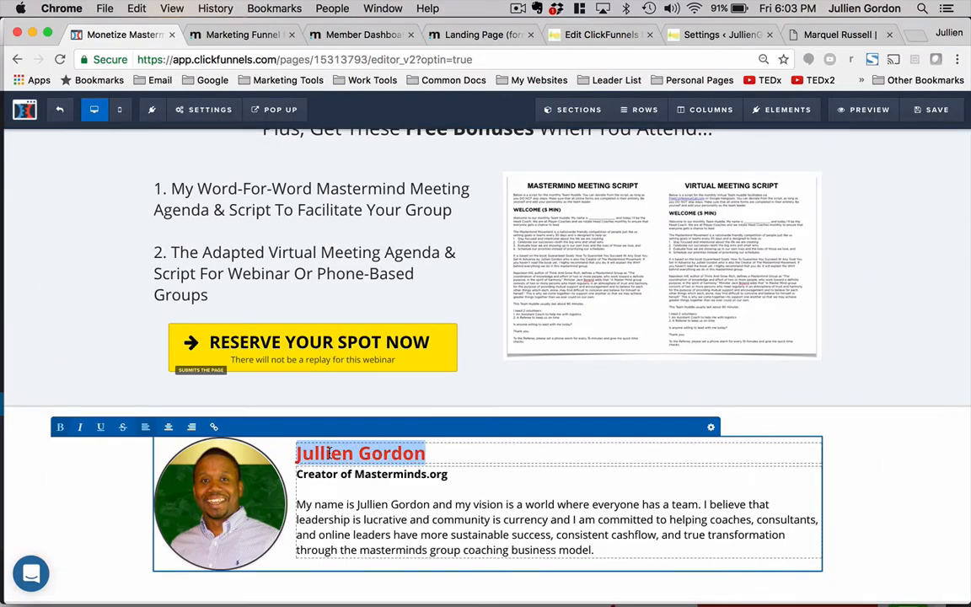
text(Marquel )
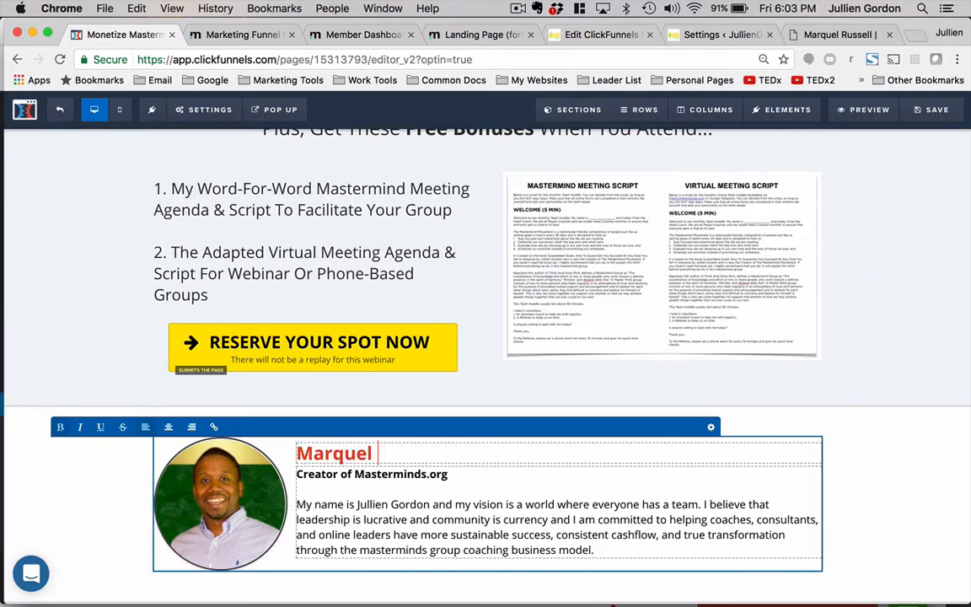
text(Russel)
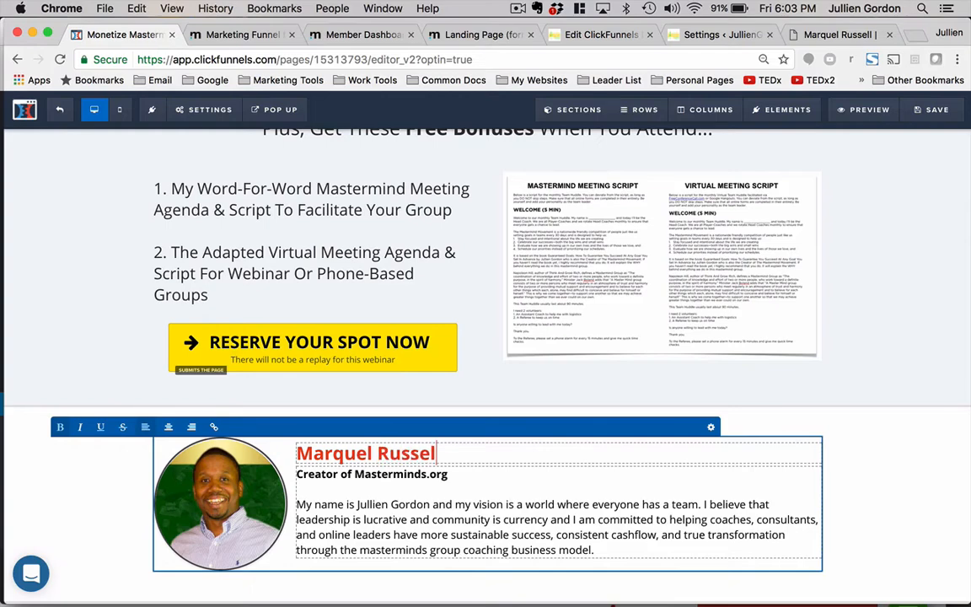
- Copy the host's title from the top banner and paste it as the speaker bio caption
scroll(389, 418, up, 12)
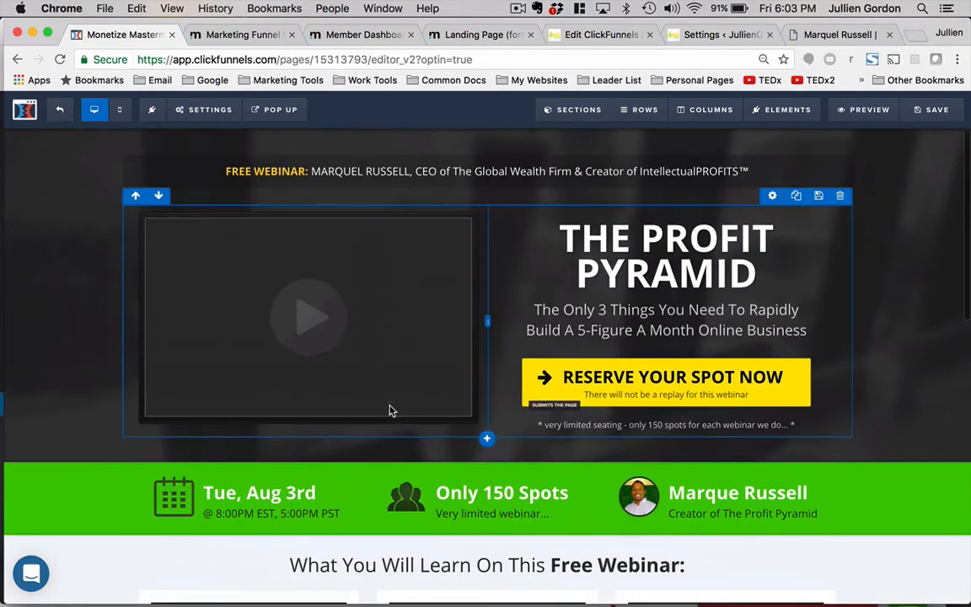
click(419, 171)
drag(414, 172, 785, 175)
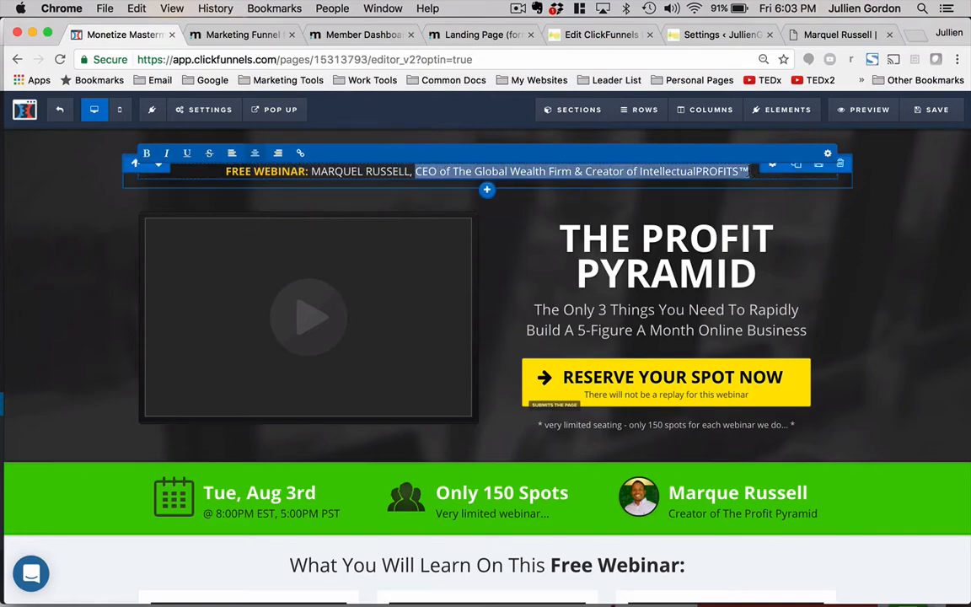
key(super+c)
scroll(415, 442, down, 12)
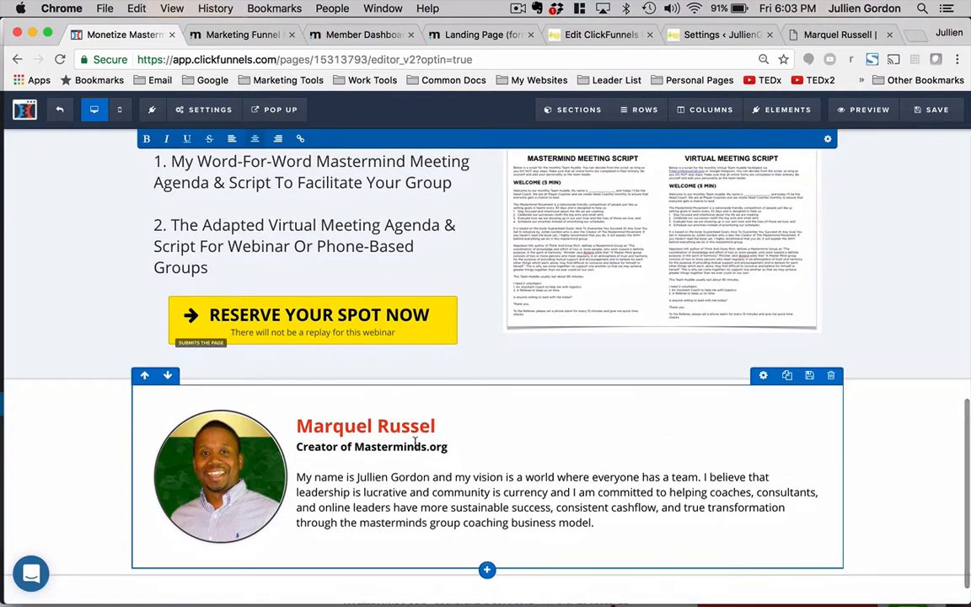
triple_click(415, 445)
key(super+v)
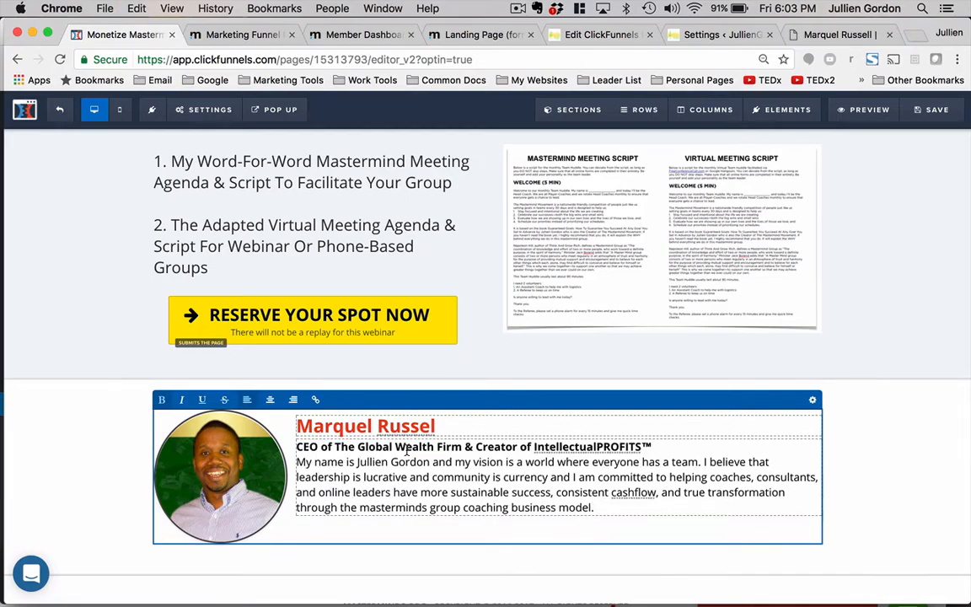
- Copy the introduction paragraph from the host's website and paste it over the speaker bio text
click(837, 35)
scroll(600, 318, down, 20)
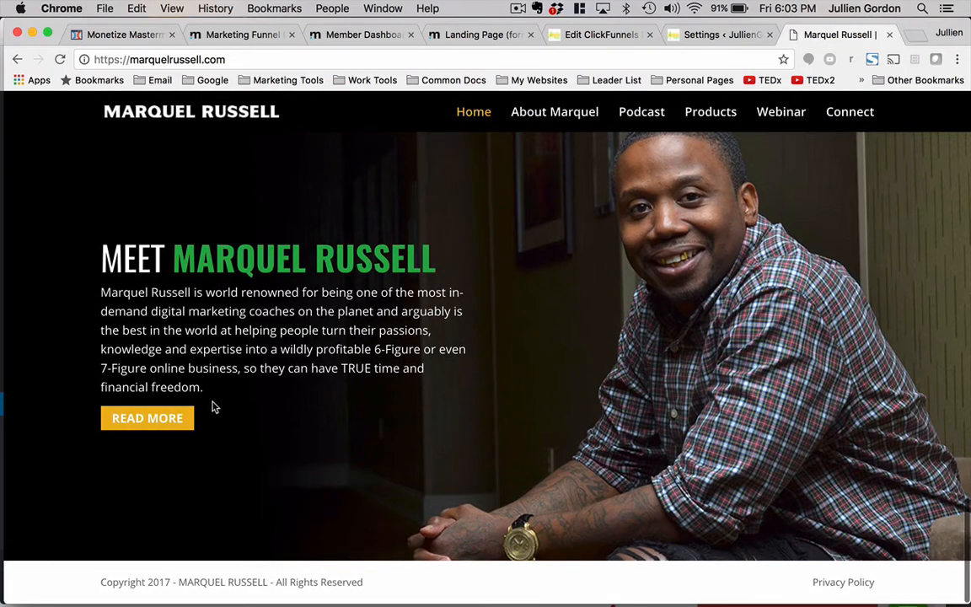
drag(203, 387, 103, 289)
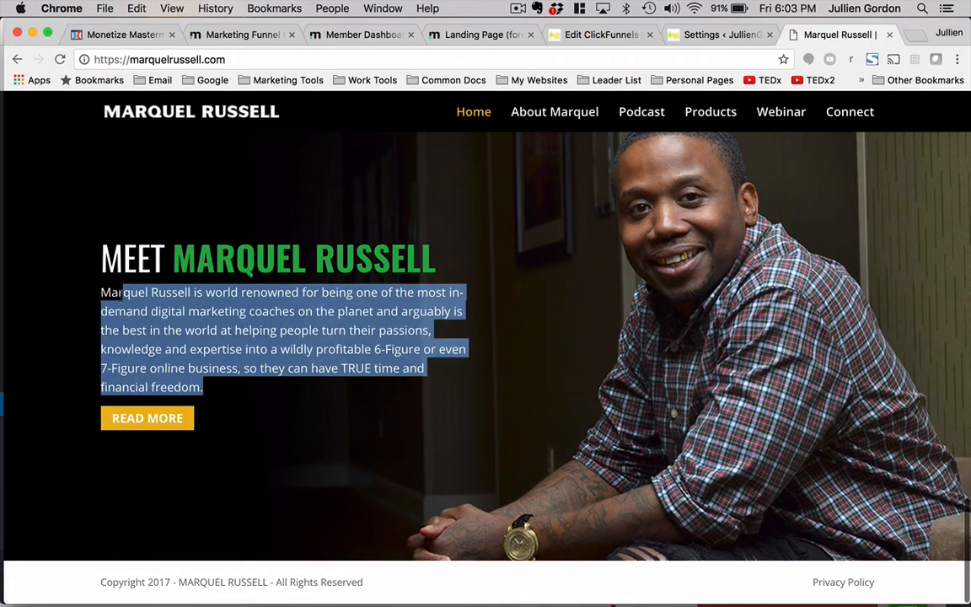
click(358, 35)
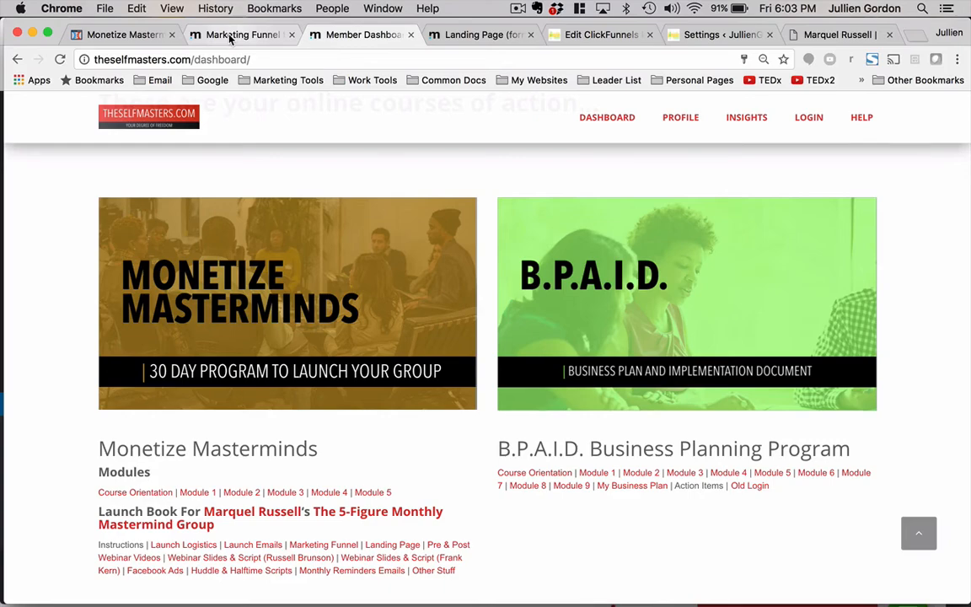
click(229, 37)
scroll(315, 311, down, 5)
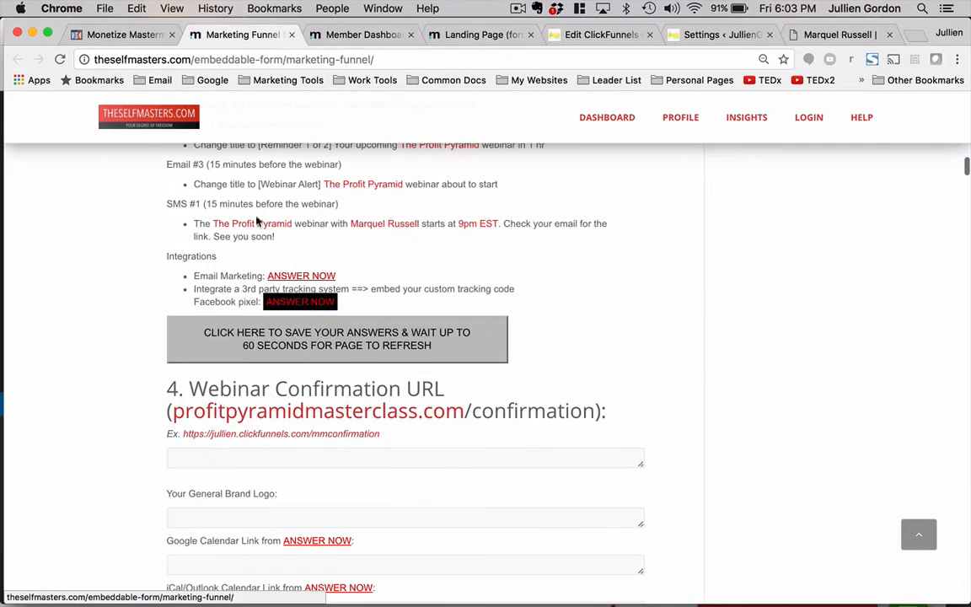
click(116, 38)
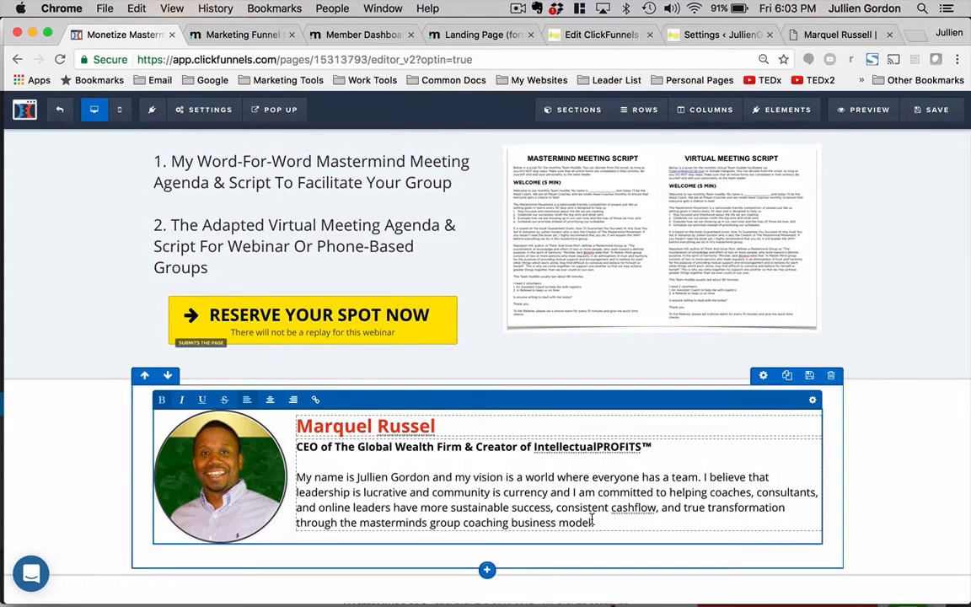
drag(594, 523, 297, 477)
key(super+v)
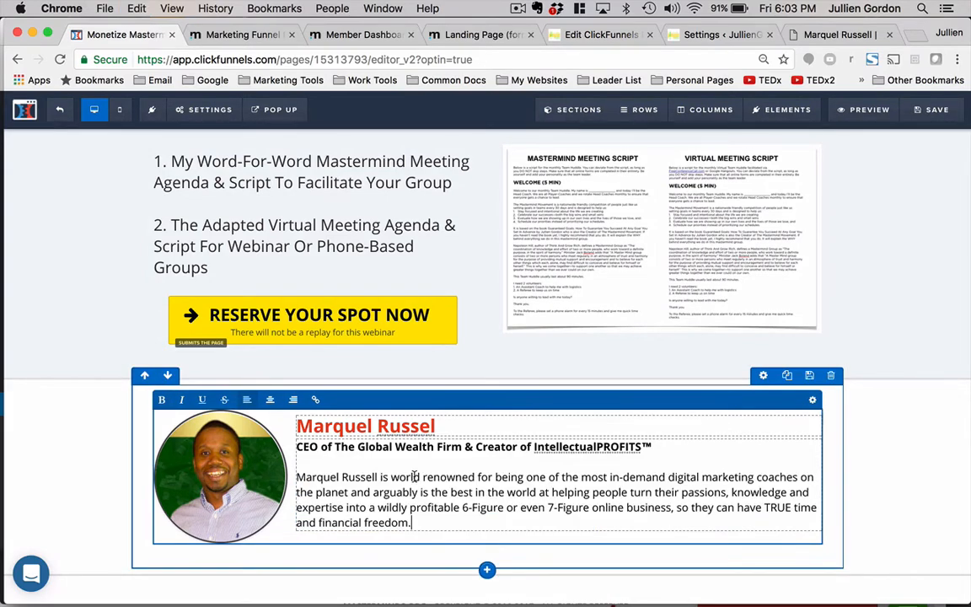
- Copy the Secret #1 description from the marketing funnel questionnaire page
click(351, 463)
scroll(430, 389, up, 4)
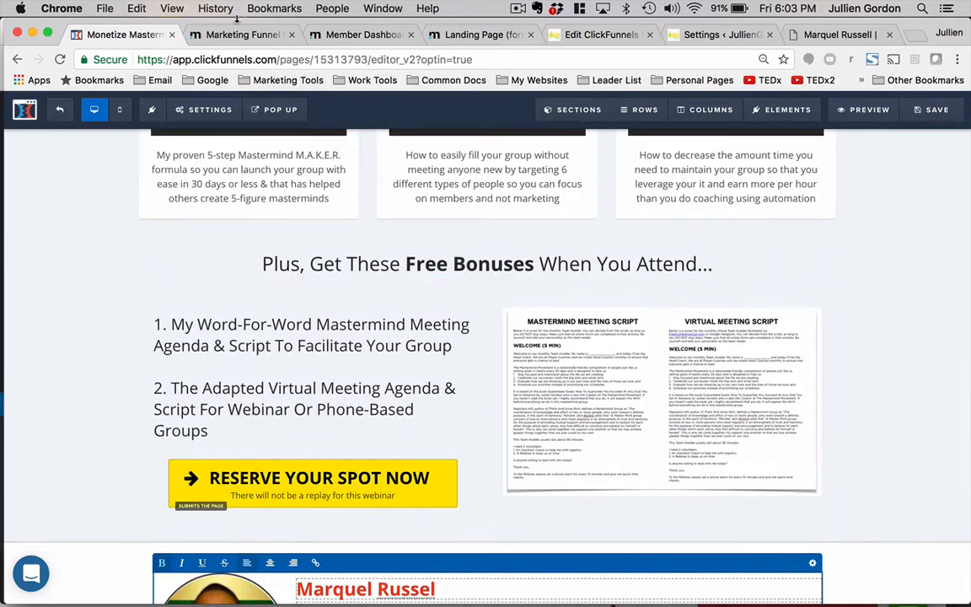
click(206, 34)
scroll(291, 324, up, 7)
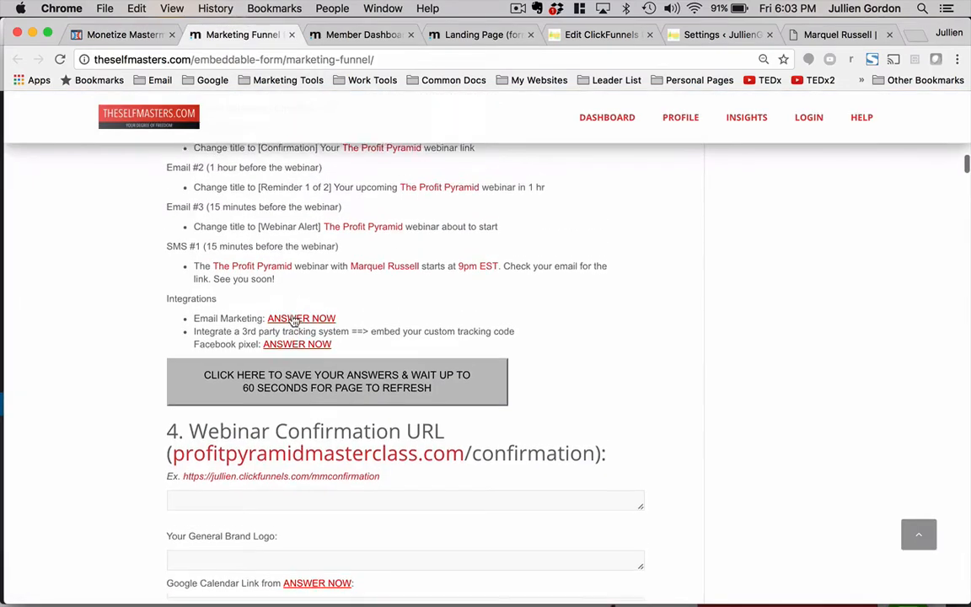
scroll(292, 315, up, 3)
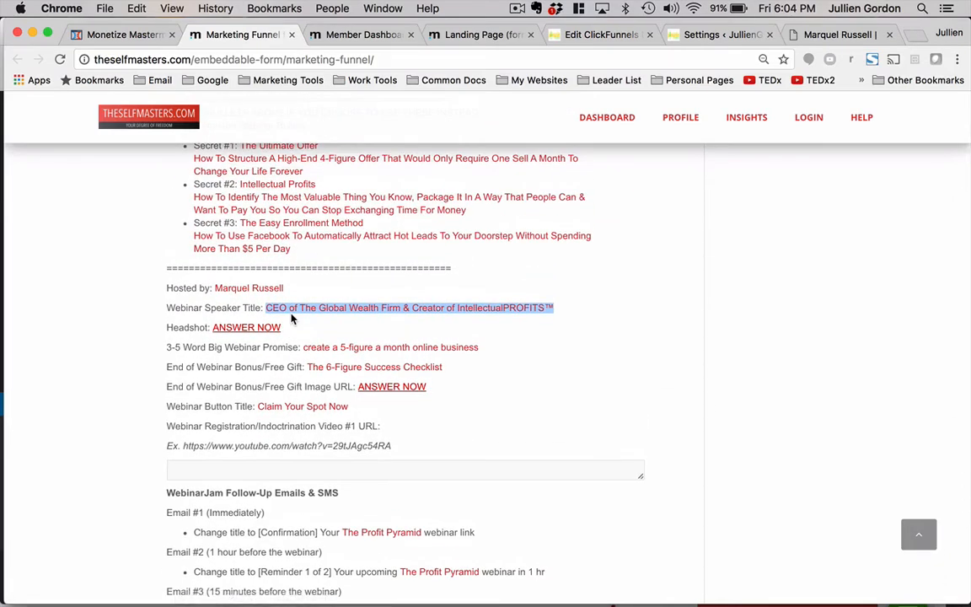
scroll(291, 318, up, 4)
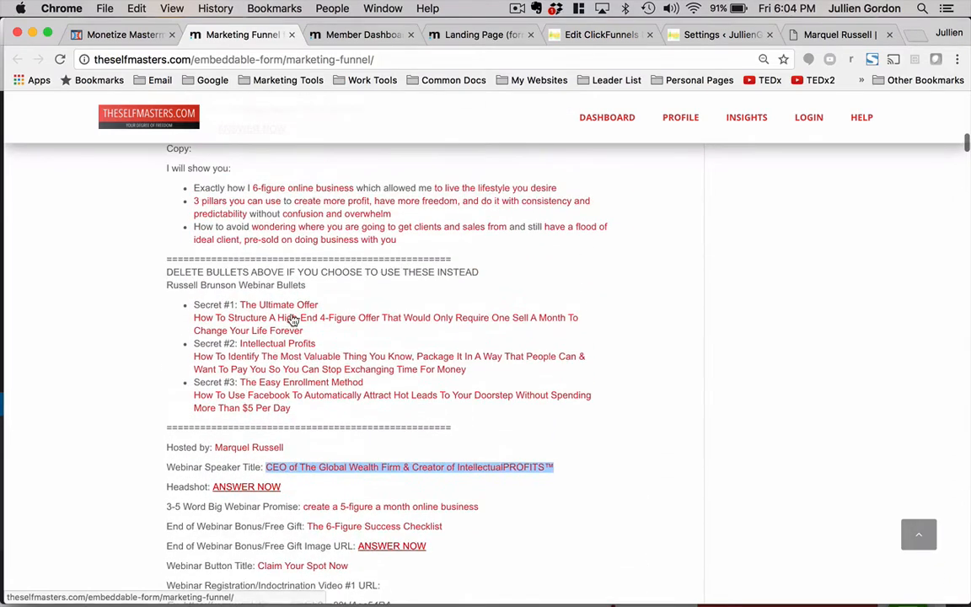
drag(304, 342, 197, 330)
key(super+c)
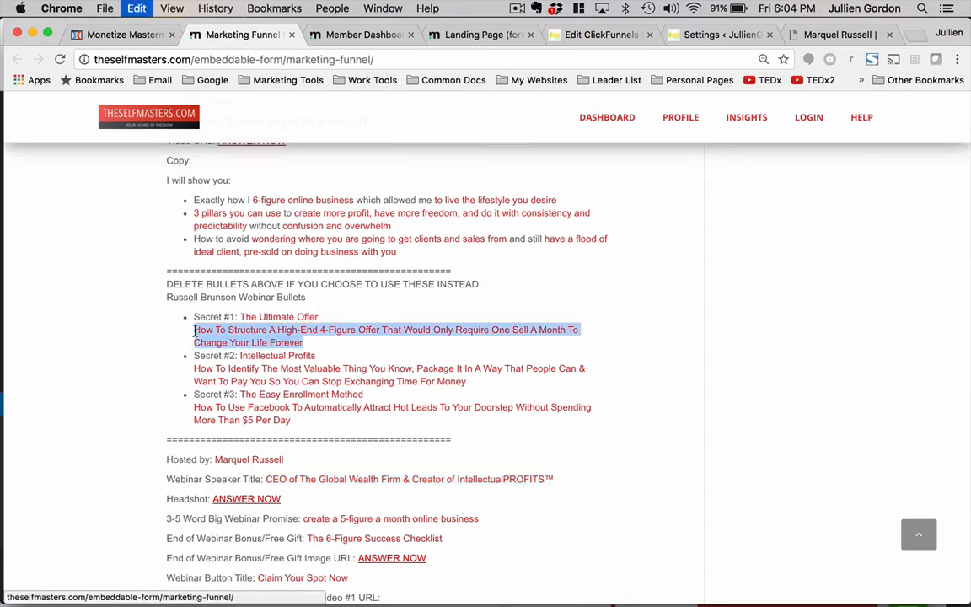
- Retitle the first learning column heading as THE ULTIMATE OFFER and paste the copied description as its text
click(137, 30)
scroll(314, 276, up, 6)
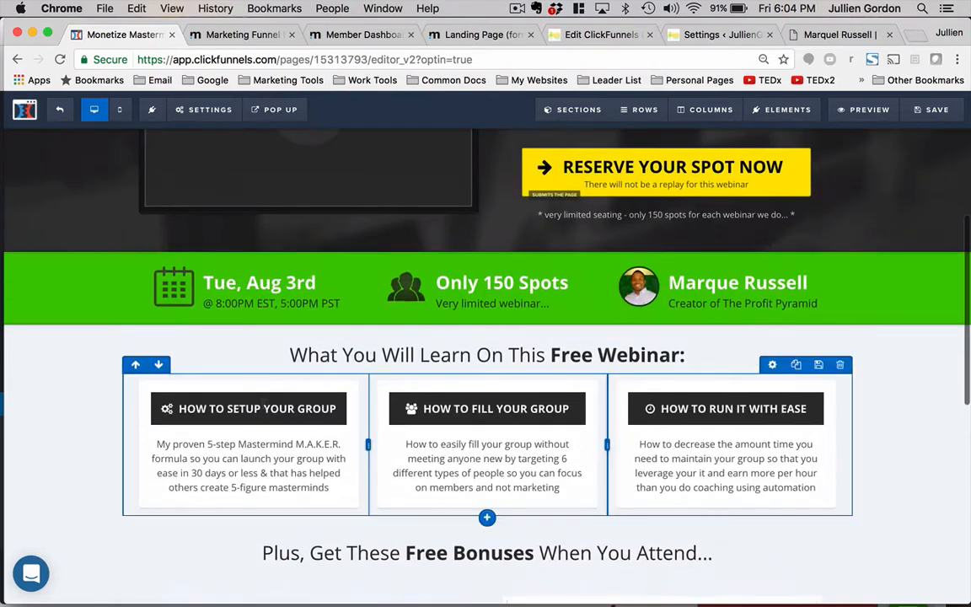
click(262, 408)
key(BackSpace)
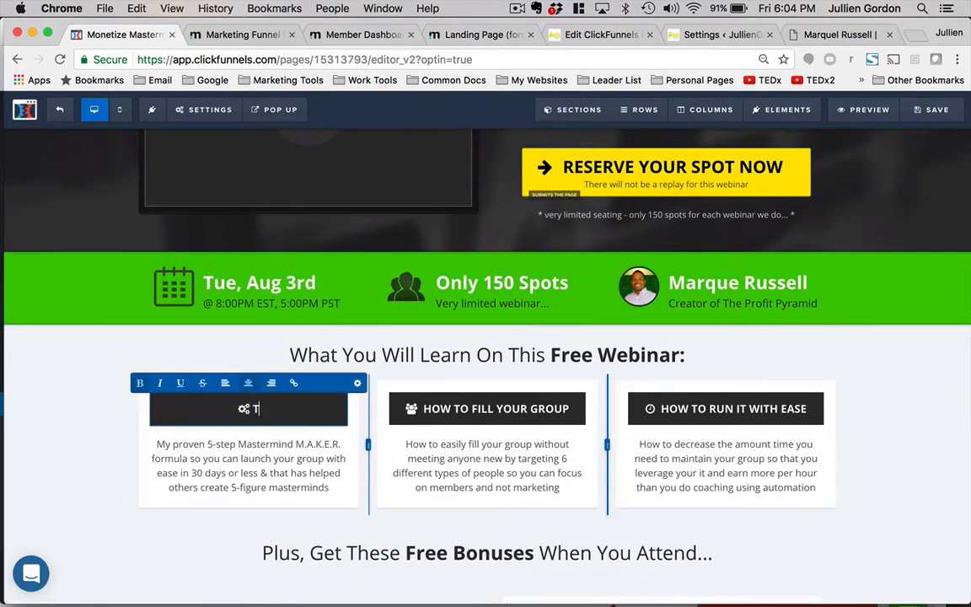
text(THE ULTIMATE OFFER)
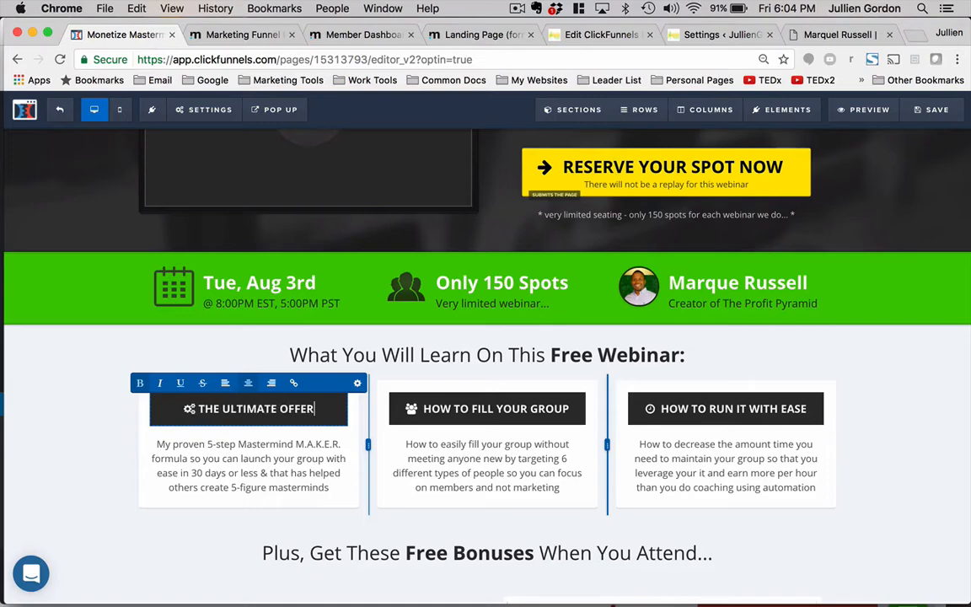
click(278, 447)
click(279, 446)
key(super+v)
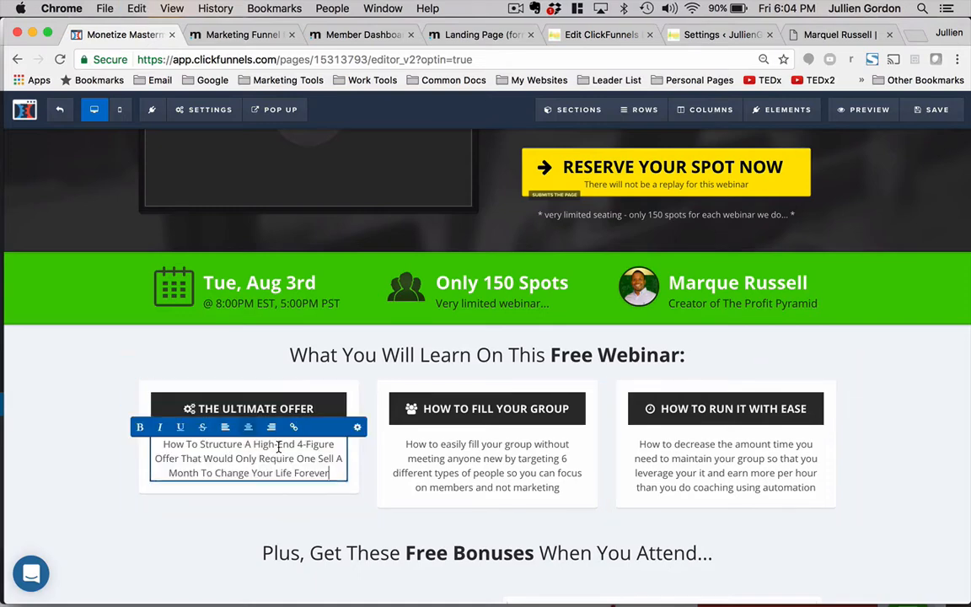
- Copy the Secret #2 description into the second column's text and retitle its heading INTELLECTUAL PROFITS
click(236, 34)
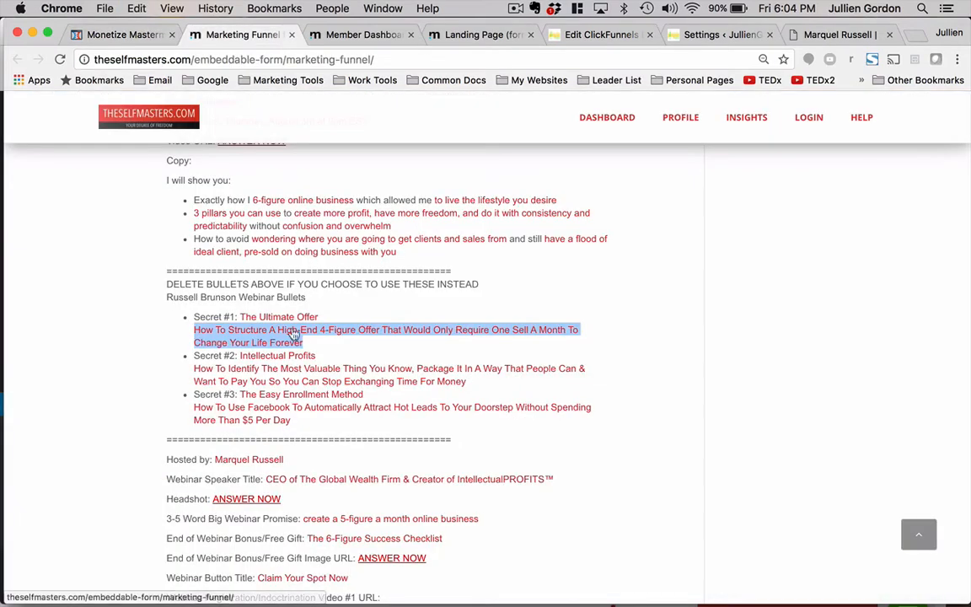
drag(469, 381, 195, 369)
click(122, 35)
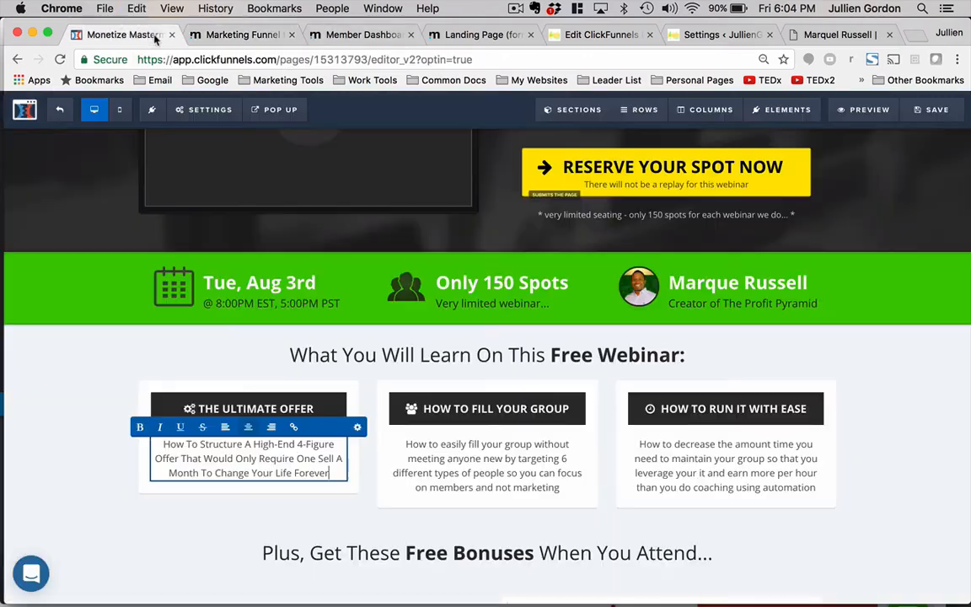
click(509, 479)
key(super+a)
key(super+v)
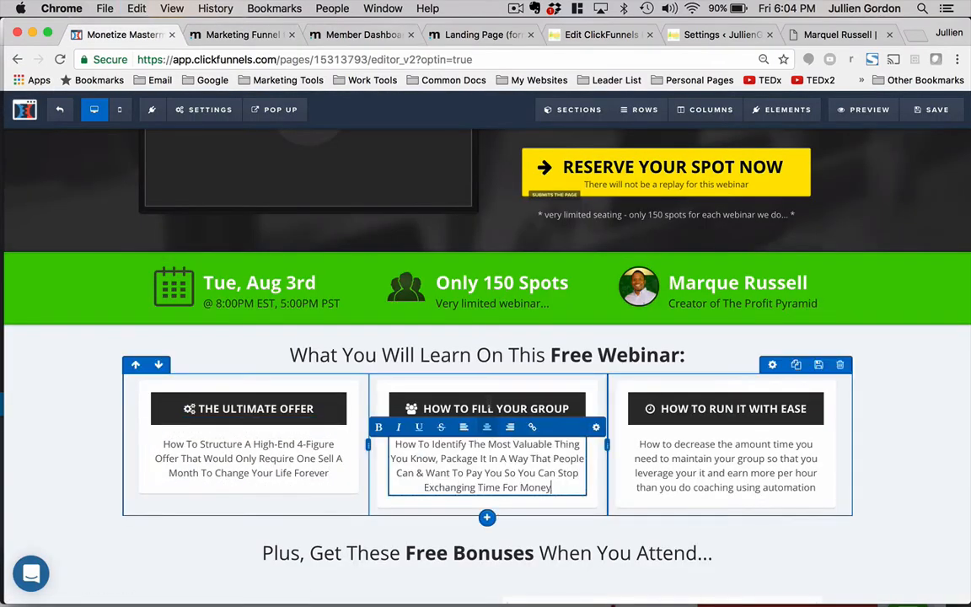
triple_click(488, 408)
text(I)
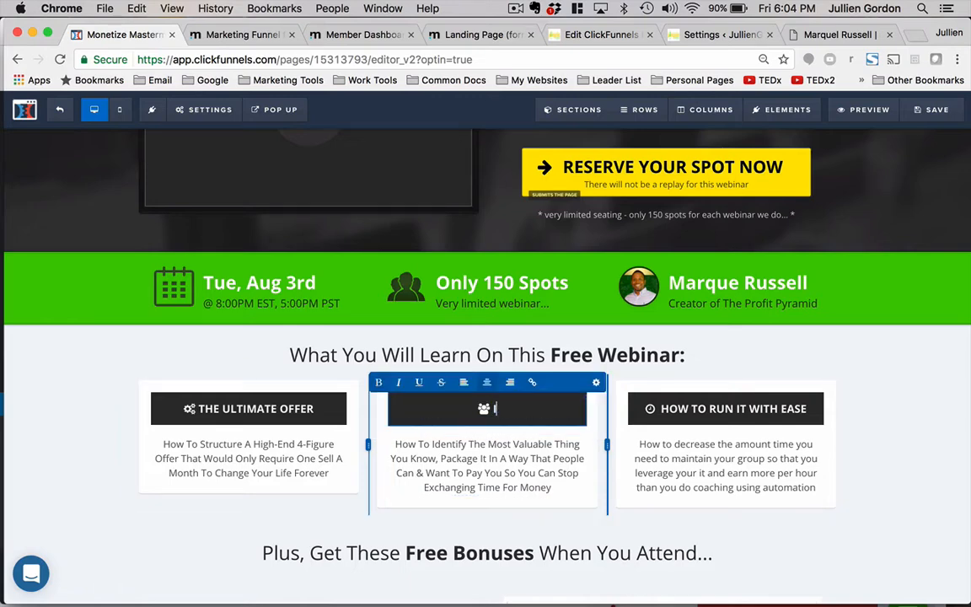
text(NTELLECTUAL PROFITS)
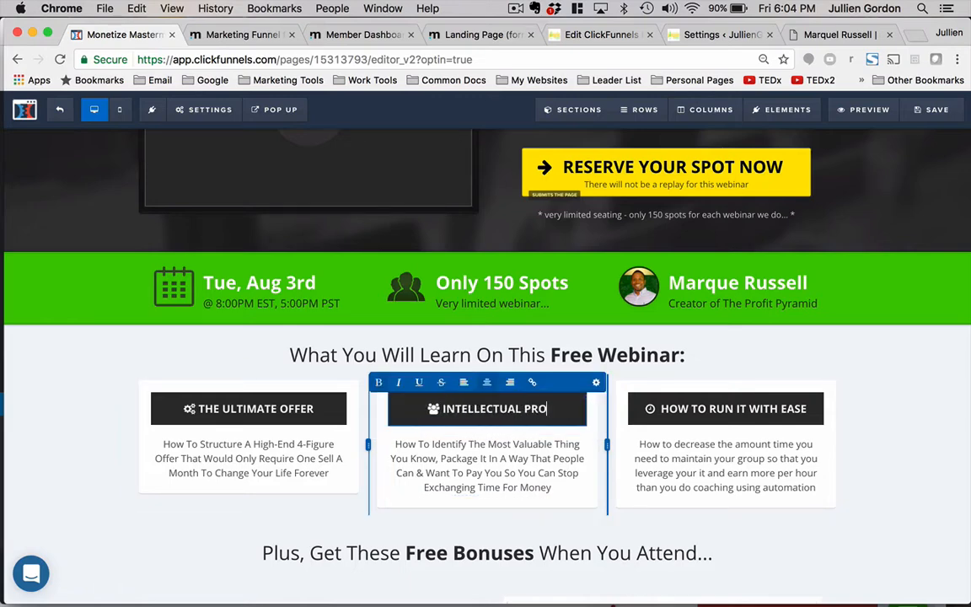
- Copy the Secret #3 description into the third column's text and retitle its heading EASY ENROLLMENT METHOD
click(227, 37)
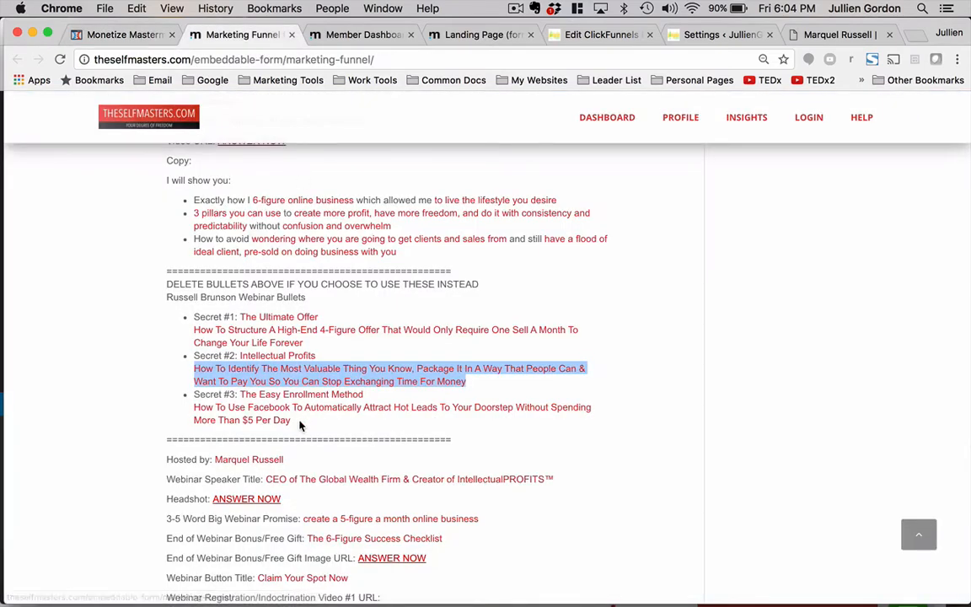
drag(295, 423, 199, 410)
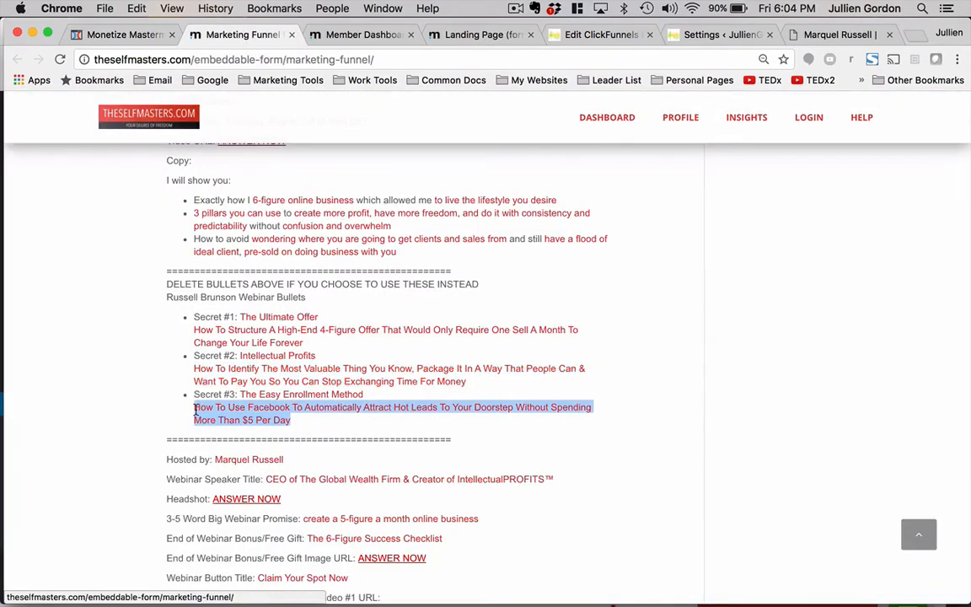
click(118, 35)
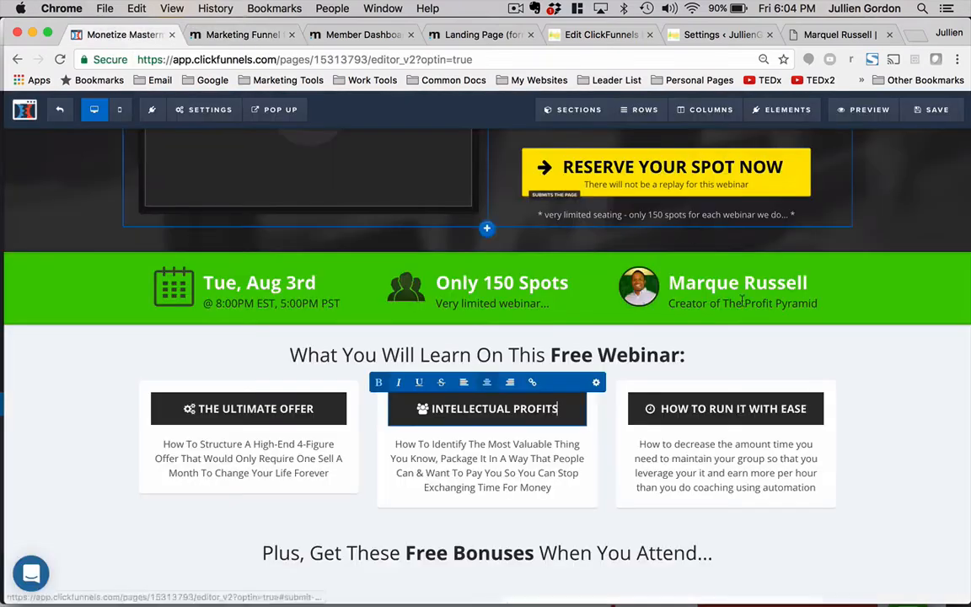
triple_click(730, 456)
key(ctrl+v)
triple_click(711, 408)
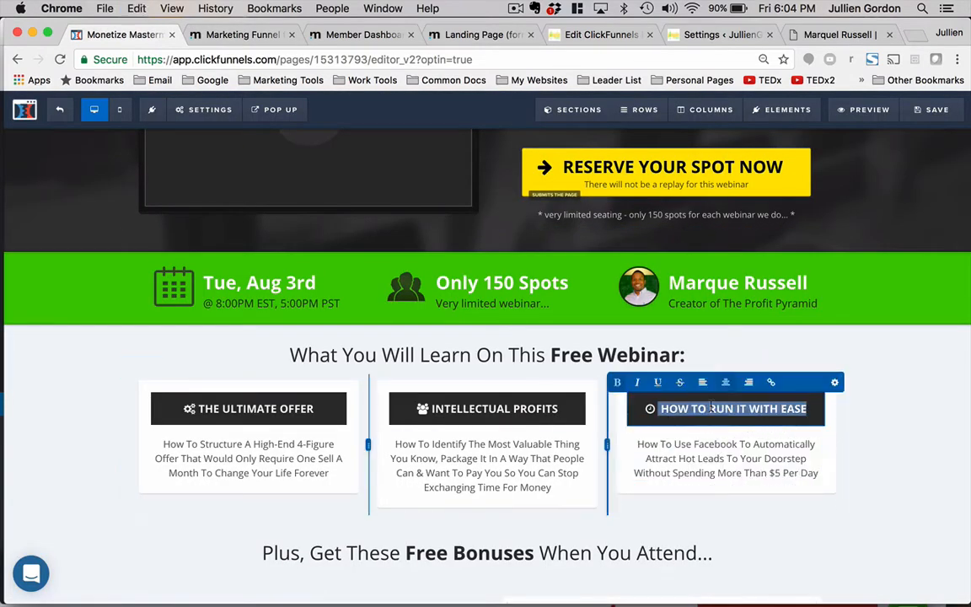
text(EASY EN)
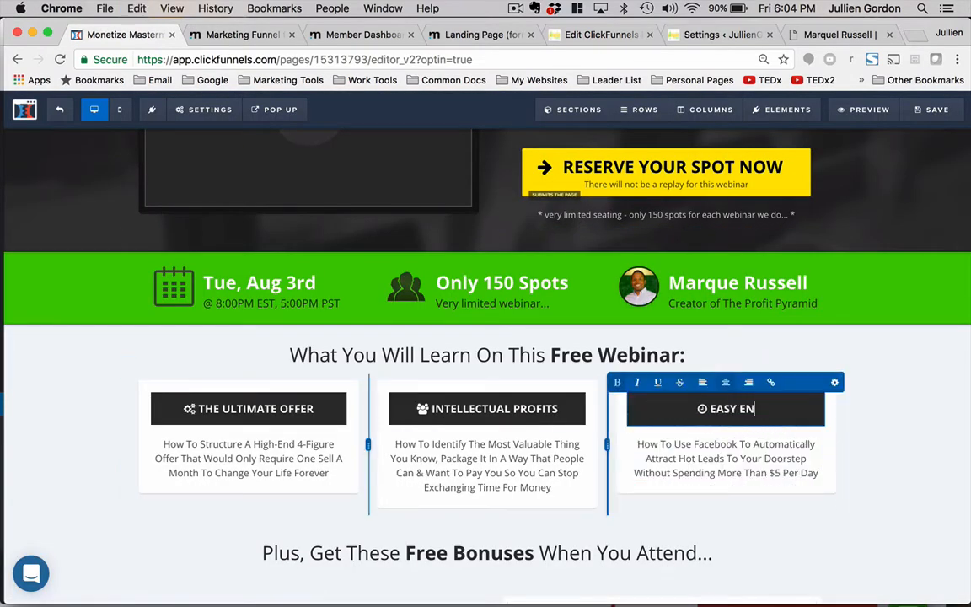
text(ROLLMENT)
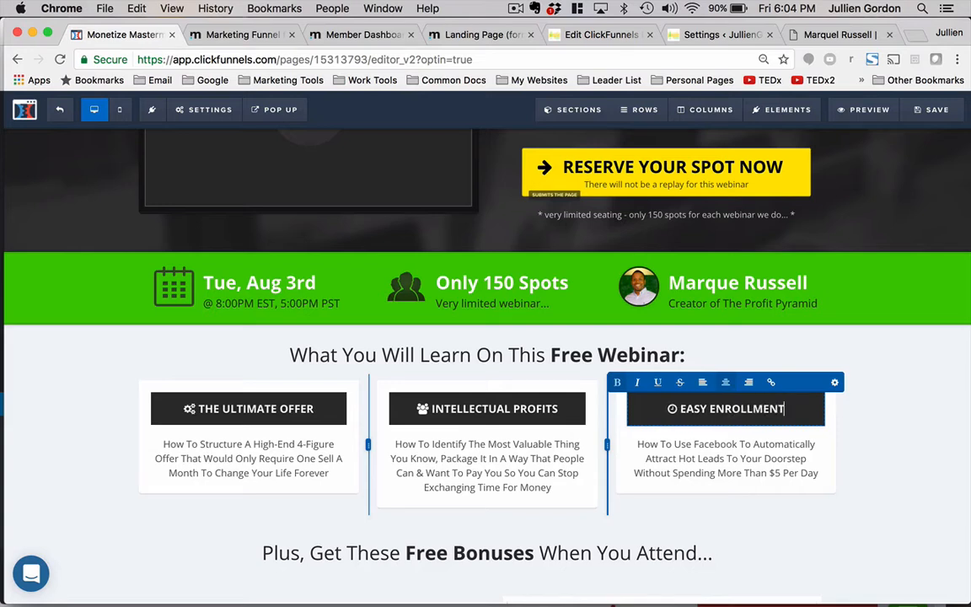
text( METHOD)
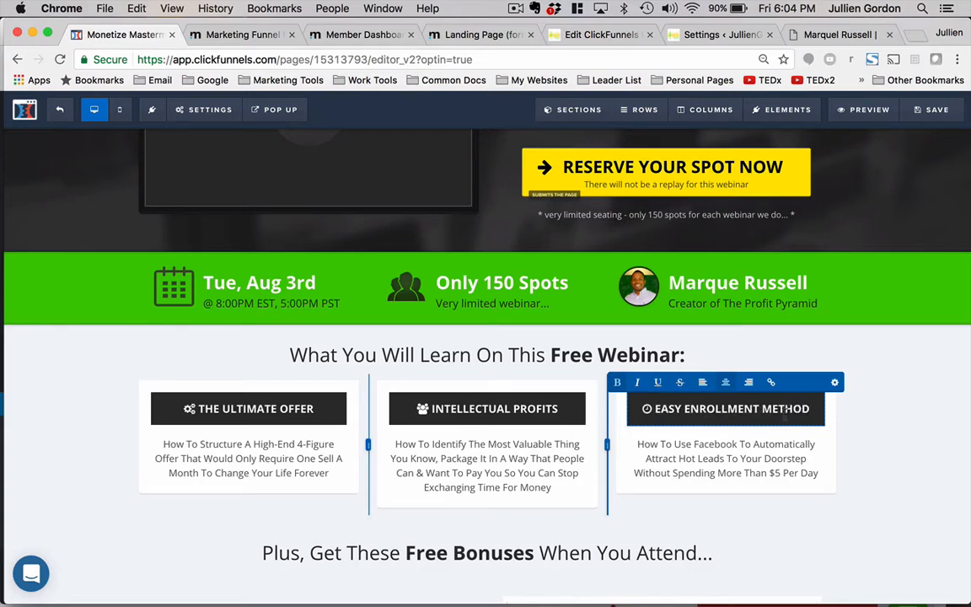
- Delete the phrase 'So You Can Stop Exchanging Time For Money' from the end of the second column's description
click(893, 490)
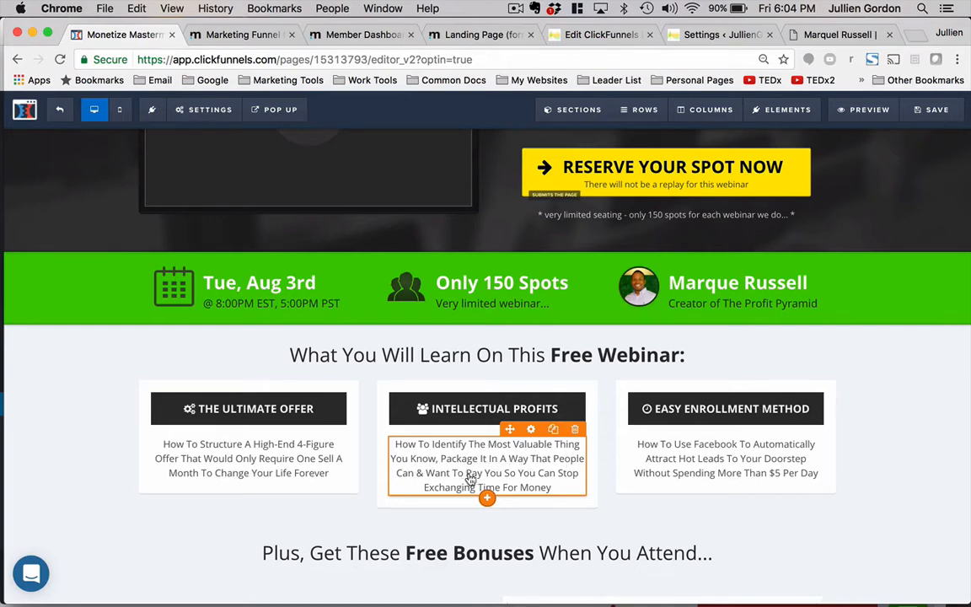
click(499, 466)
drag(504, 472, 560, 492)
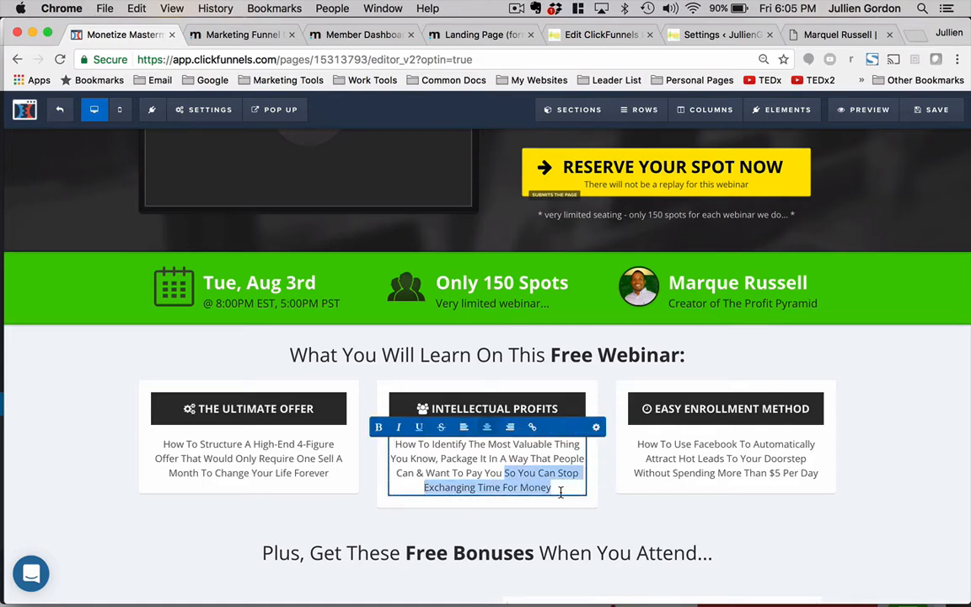
key(BackSpace)
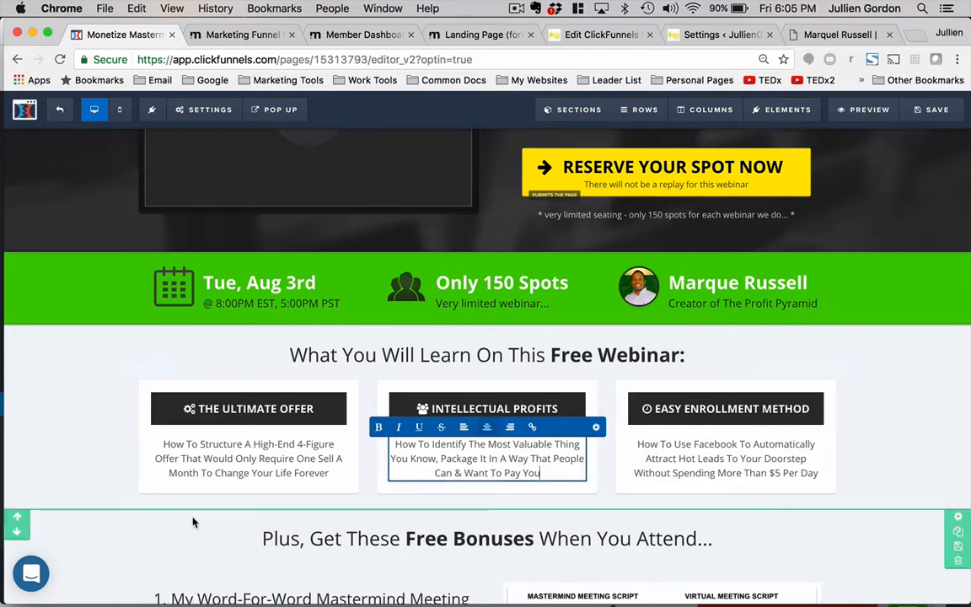
click(75, 413)
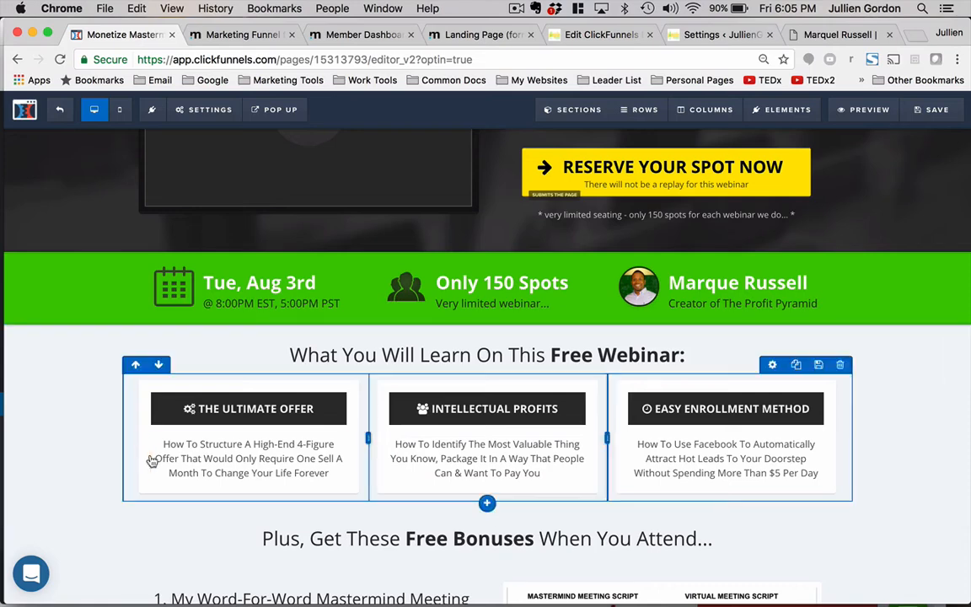
- Copy the end-of-webinar bonus name 'The 6-Figure Success Checklist' from the marketing funnel form
click(240, 37)
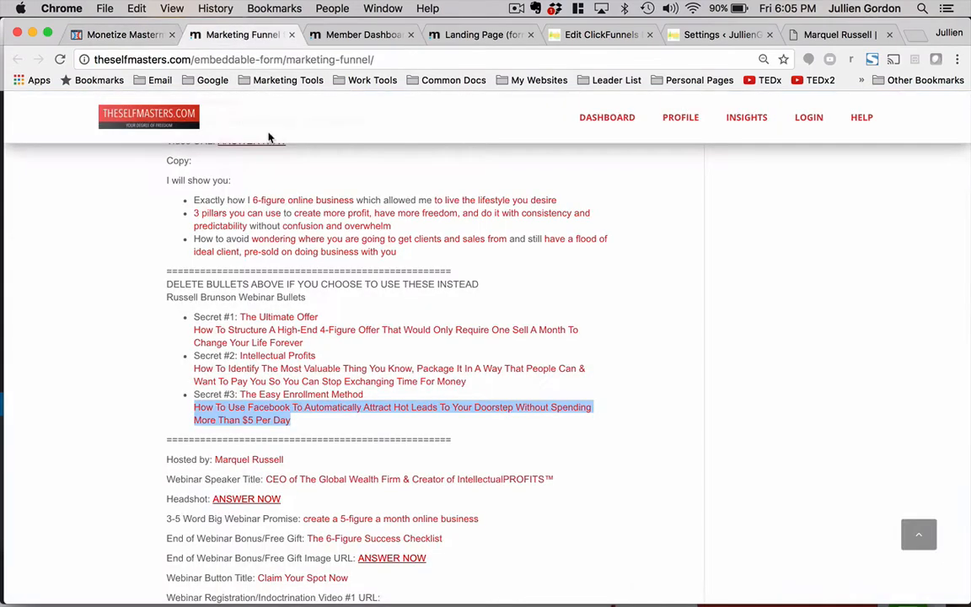
scroll(294, 267, down, 3)
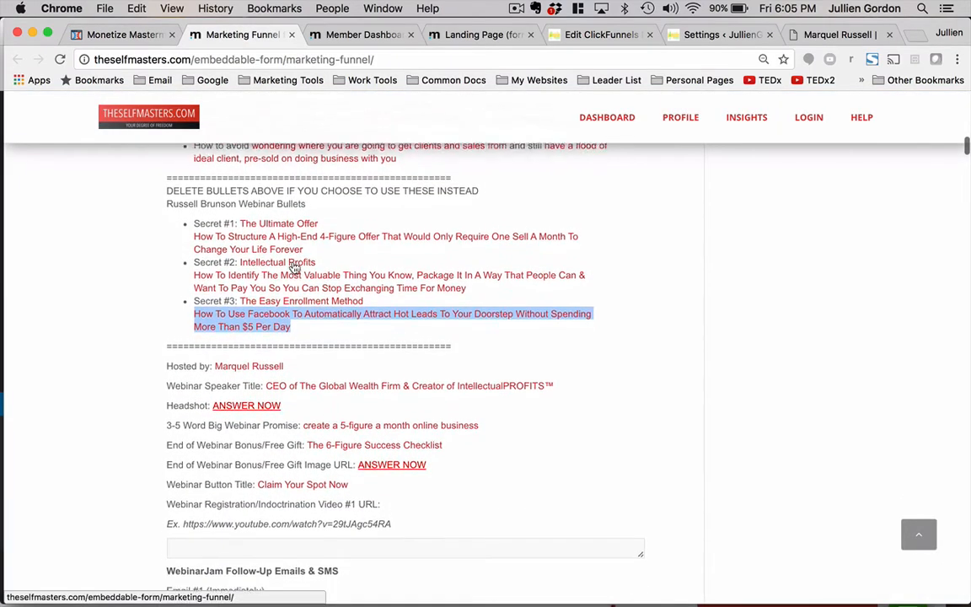
scroll(293, 266, down, 6)
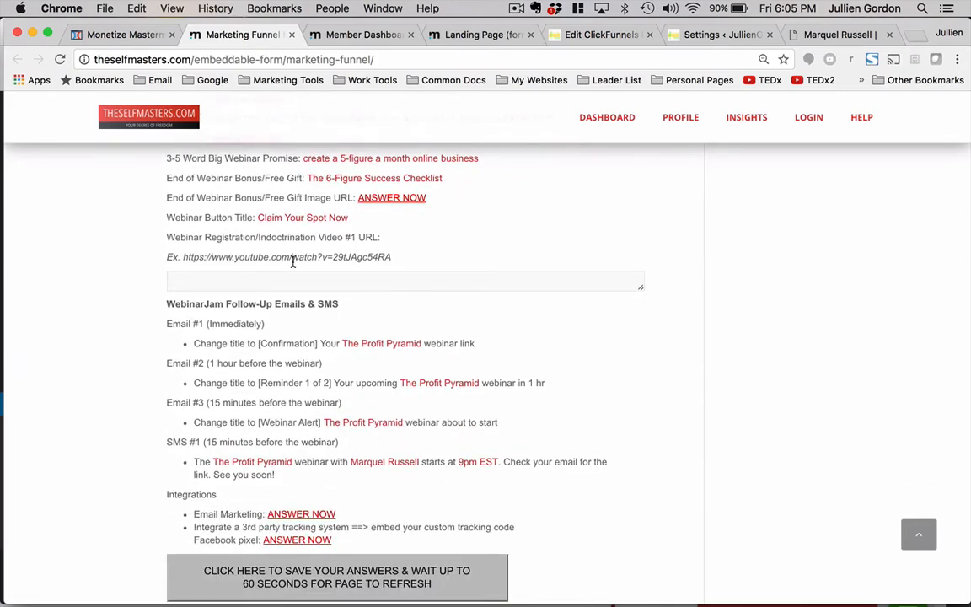
scroll(293, 265, up, 10)
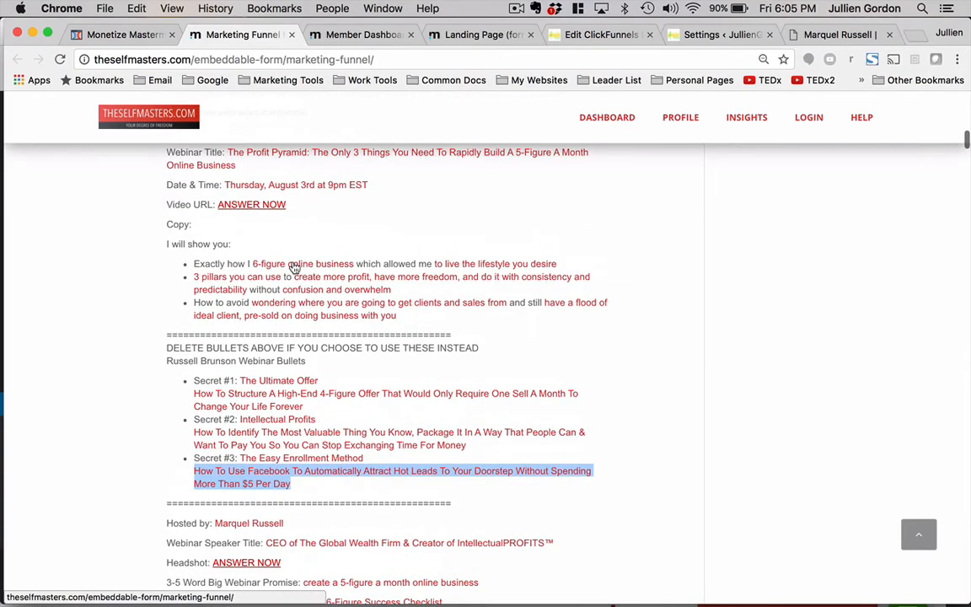
scroll(294, 267, up, 7)
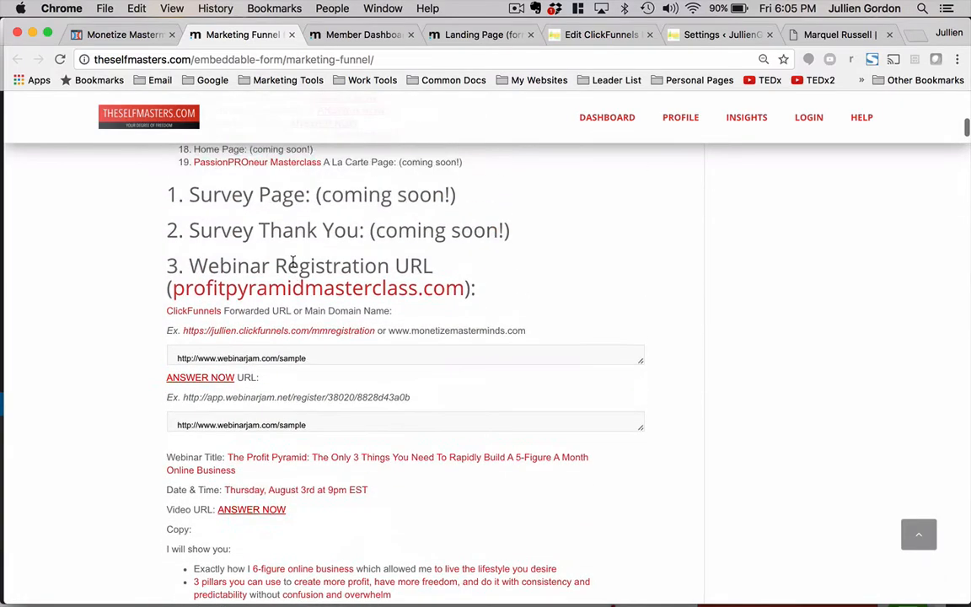
scroll(293, 262, down, 18)
scroll(293, 262, down, 6)
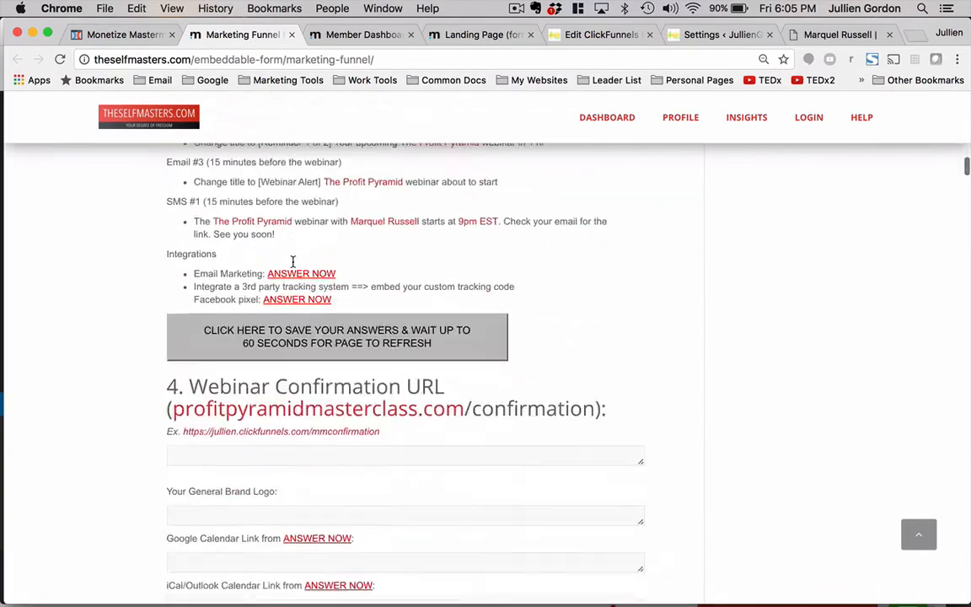
scroll(294, 262, up, 6)
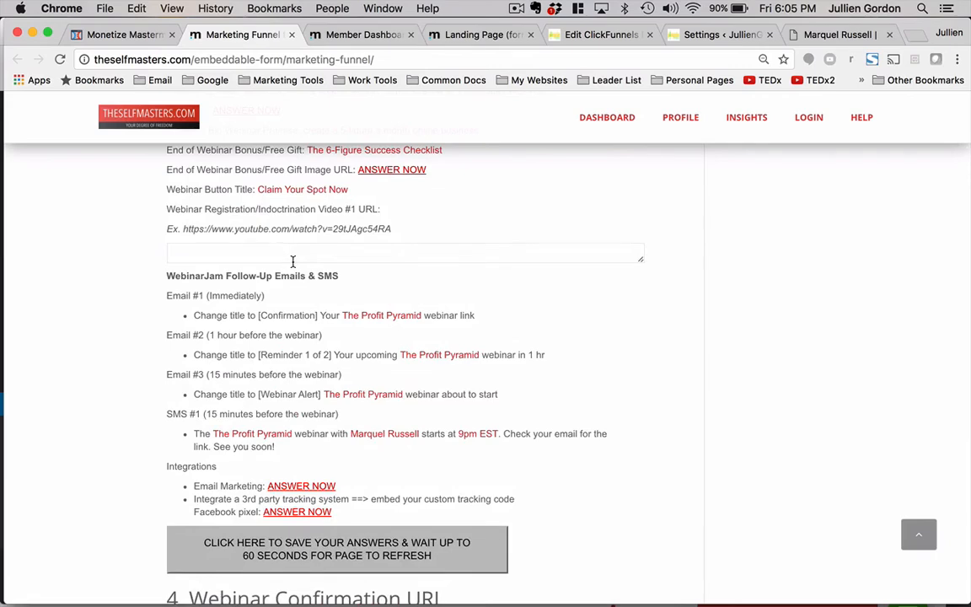
scroll(294, 262, up, 2)
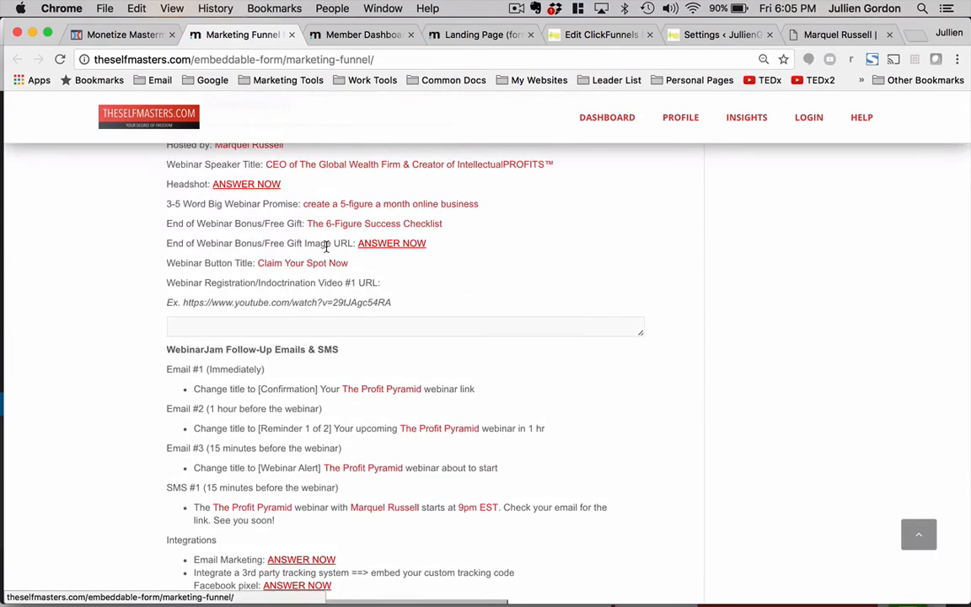
scroll(439, 228, up, 1)
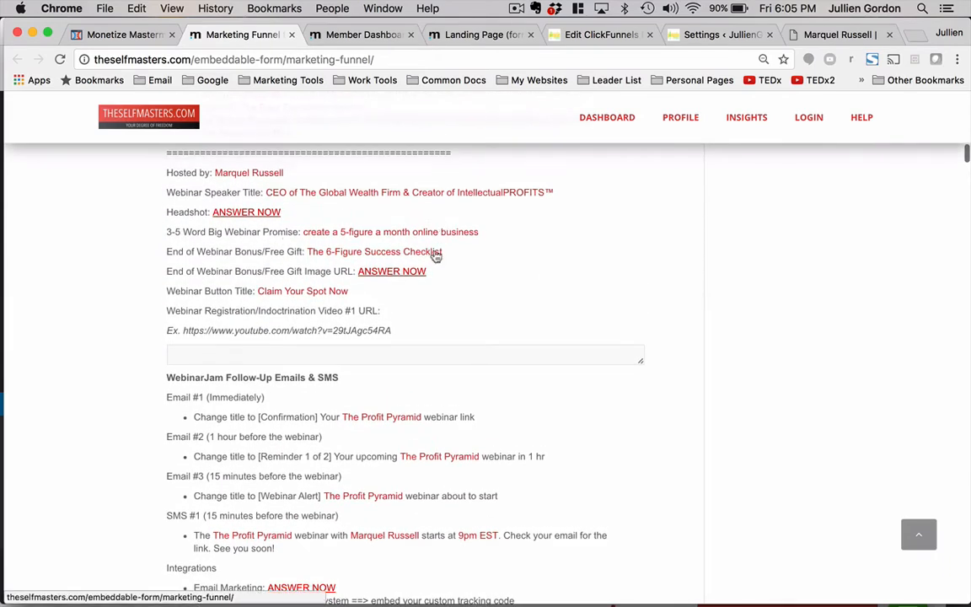
drag(451, 253, 308, 251)
key(super+c)
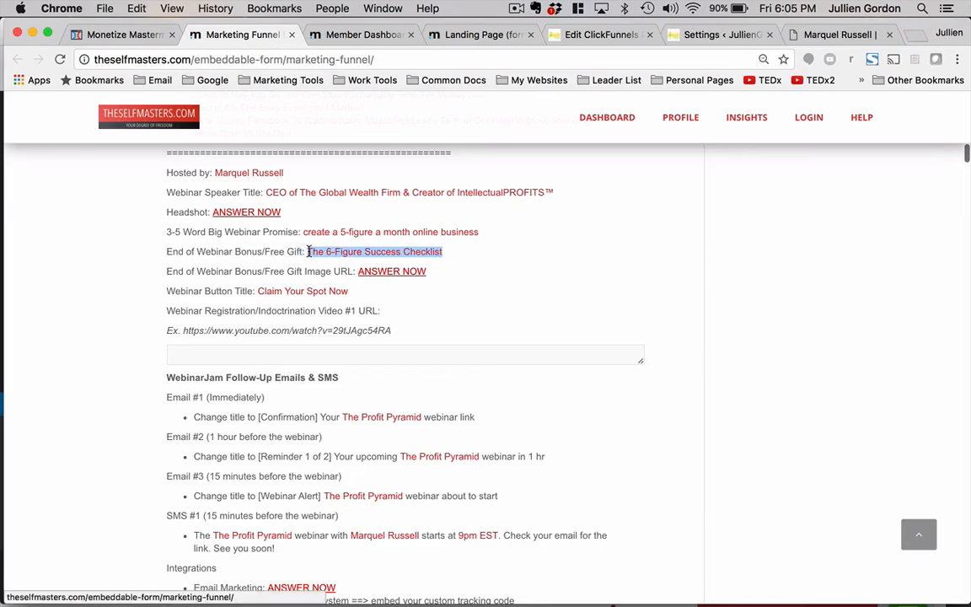
- Replace the bonus list text with 'Just for attending, you will receive my' followed by the pasted checklist name
click(140, 35)
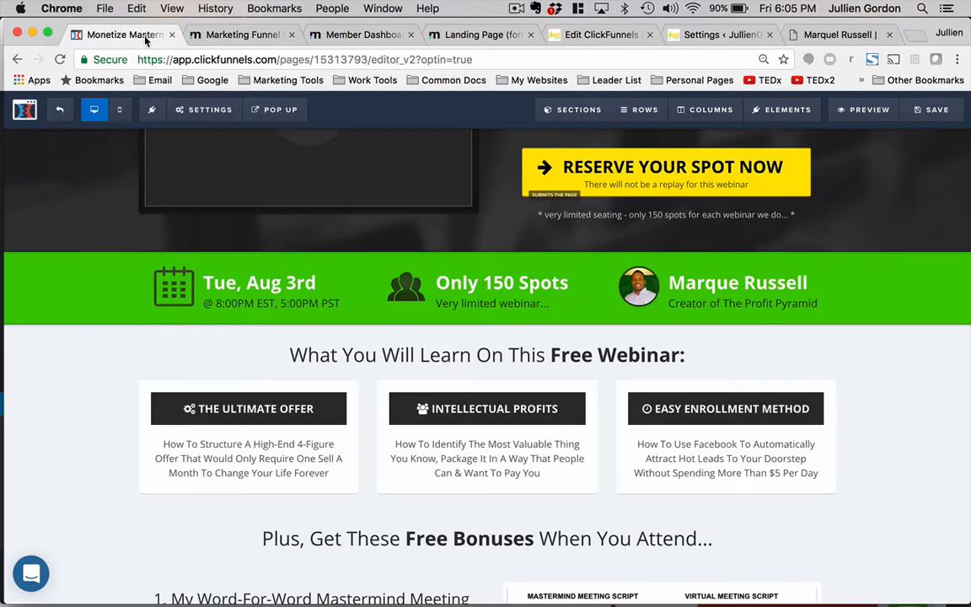
scroll(428, 413, down, 5)
scroll(362, 337, up, 2)
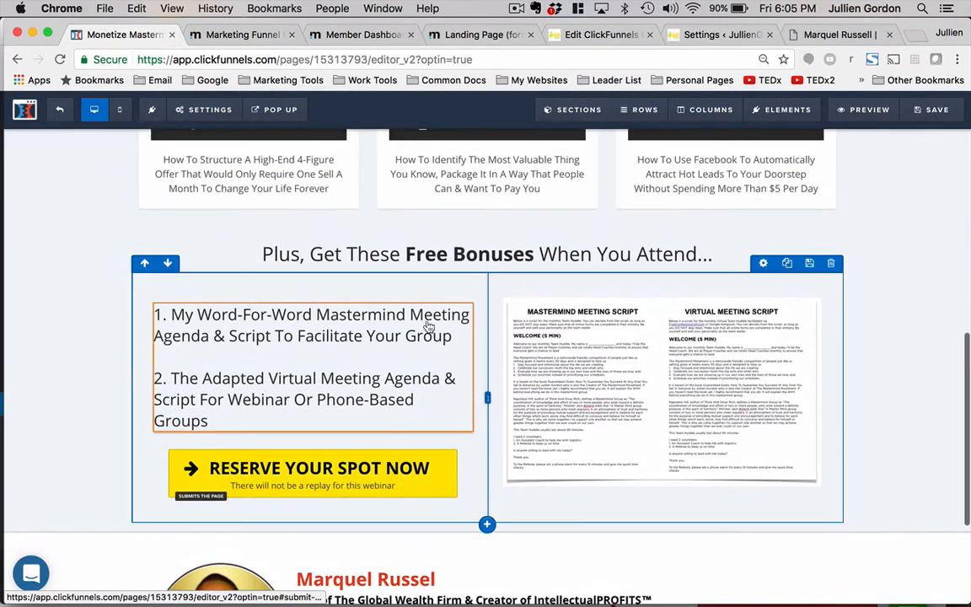
click(335, 359)
key(super+a)
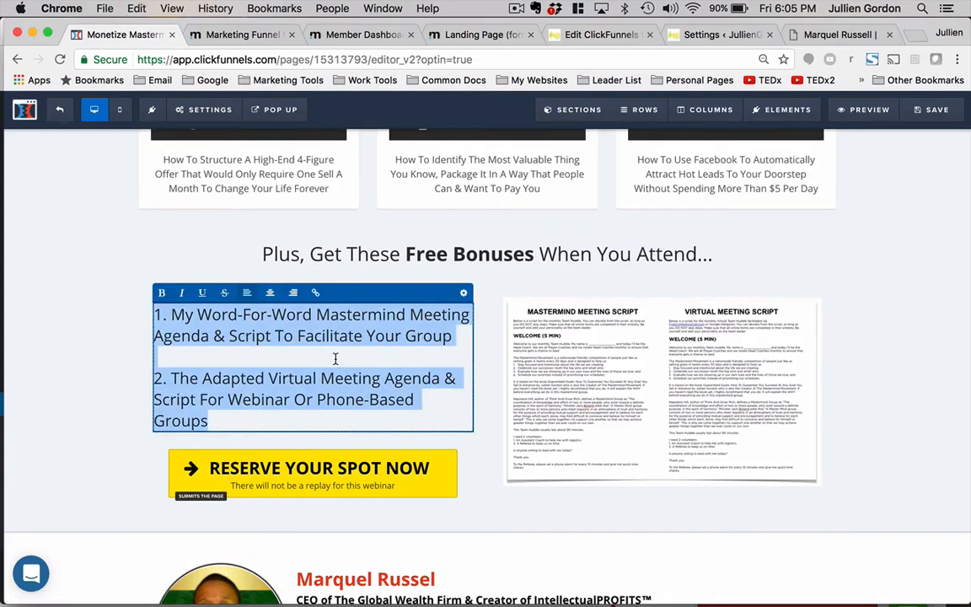
text(Get)
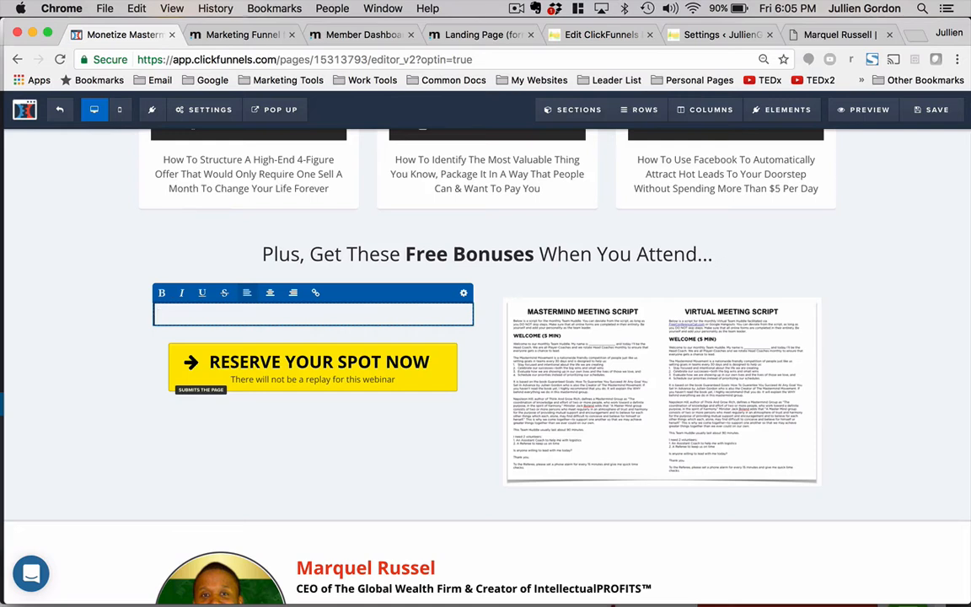
text(Just for attending, you will receive my)
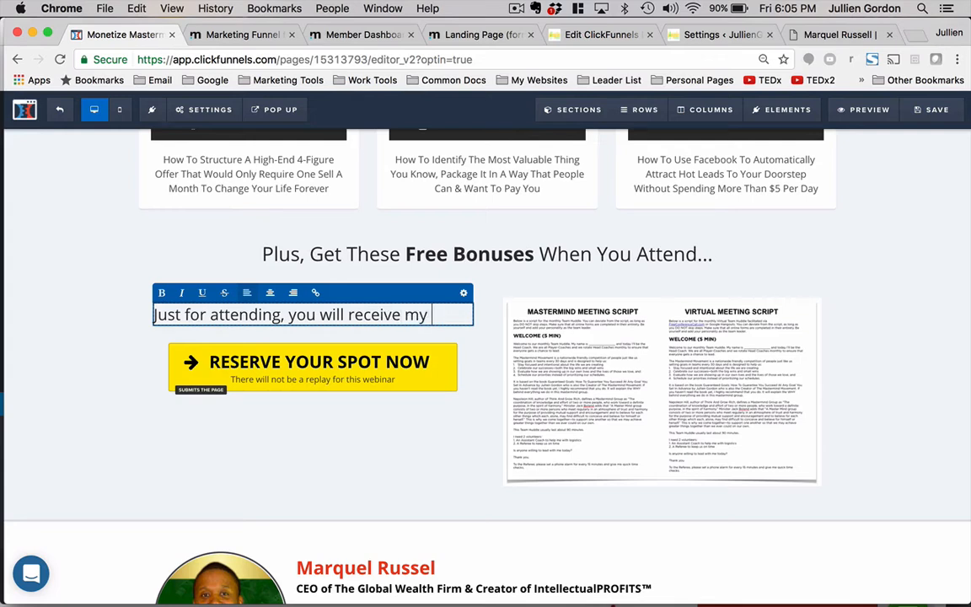
key(super+v)
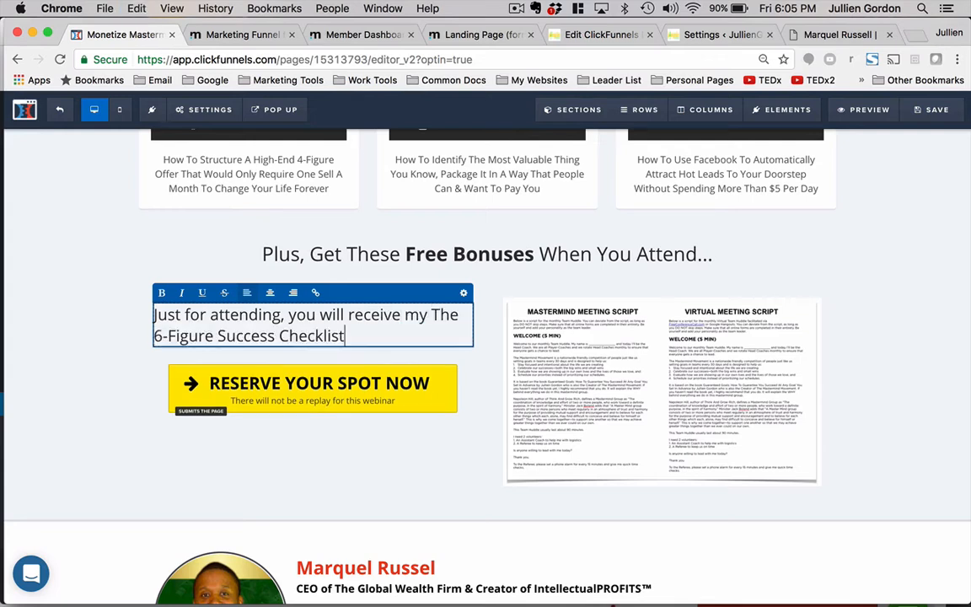
- Move 'The 6-Figure Success Checklist' onto its own line and make it bold
click(431, 314)
key(Return)
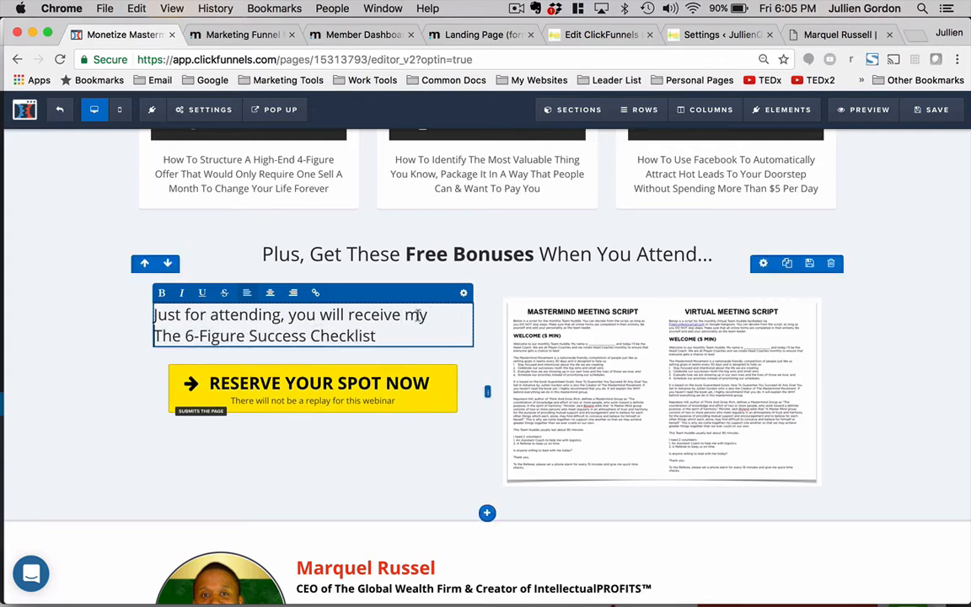
drag(384, 337, 156, 337)
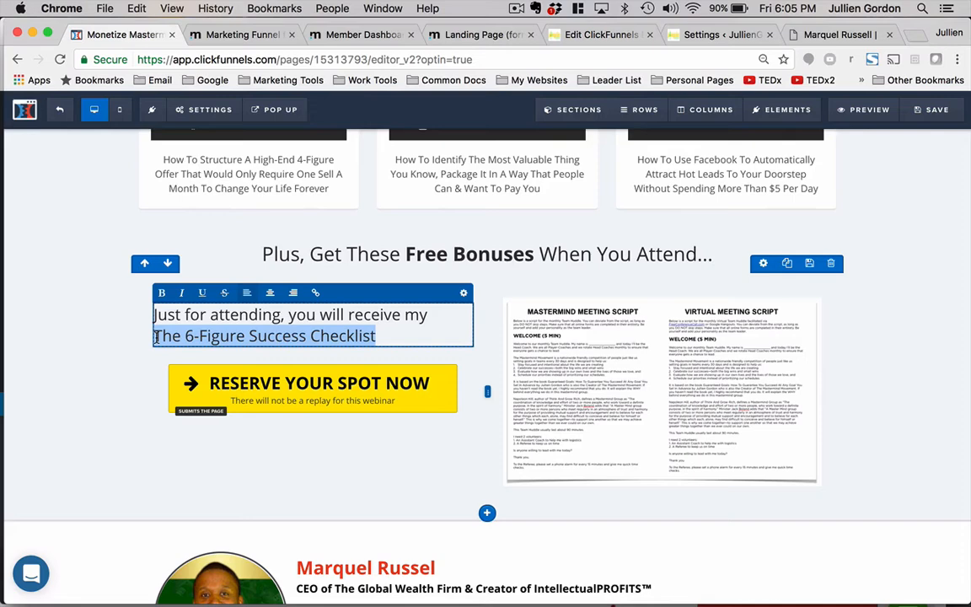
key(super+b)
click(269, 428)
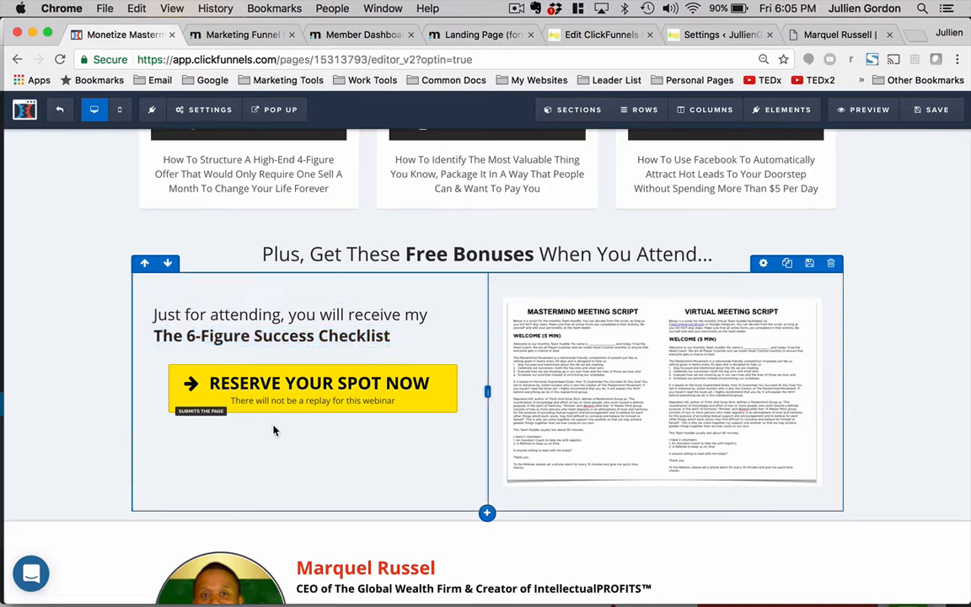
- Append 'a tool that will help you put all of the pieces together to build a profitable online business.' after the checklist name
click(407, 337)
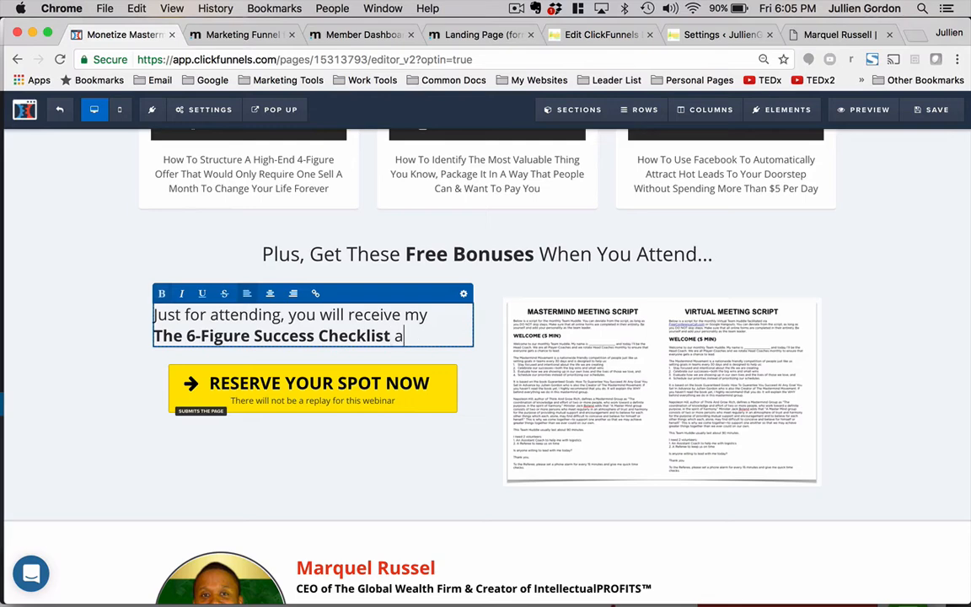
text(a tool)
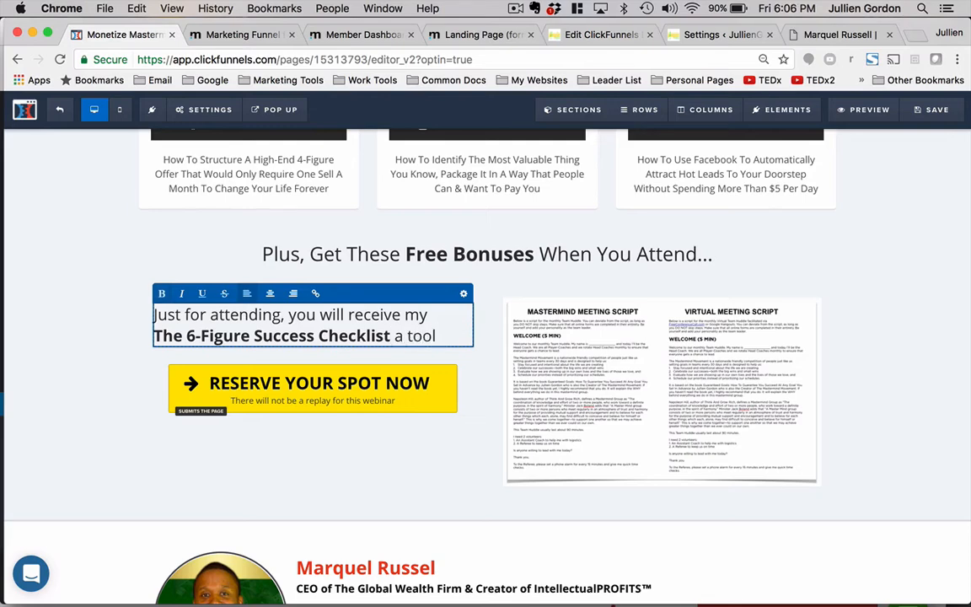
text( that ocmple)
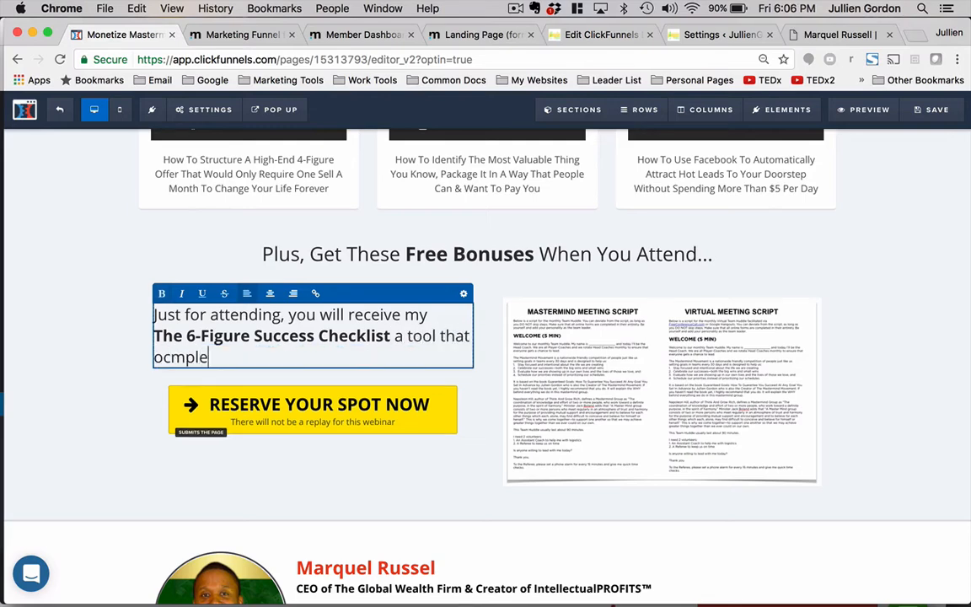
key(BackSpace)
key(BackSpace)
key(BackSpace)
key(BackSpace)
key(BackSpace)
key(BackSpace)
text(compo)
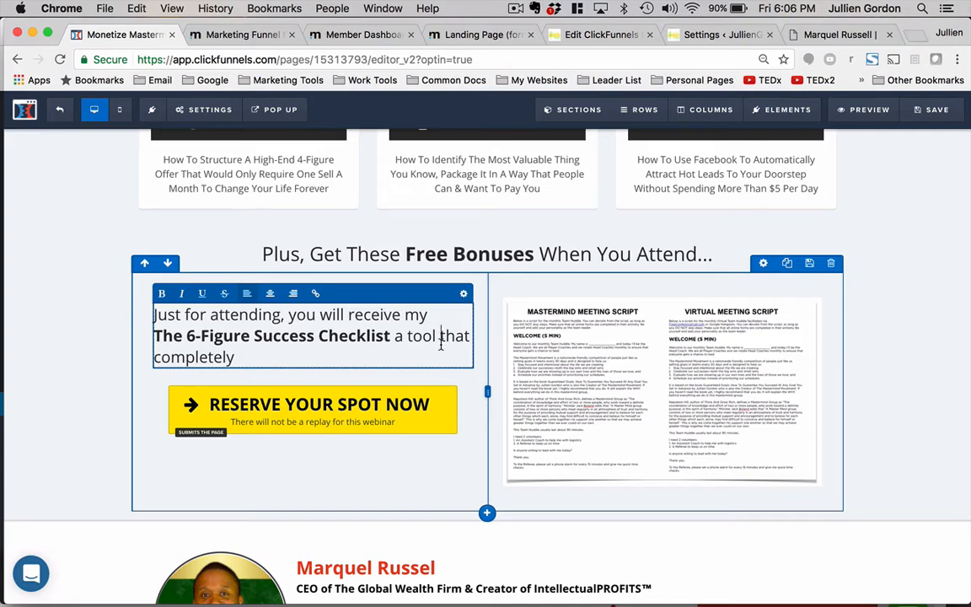
drag(440, 344, 439, 356)
text(that will help )
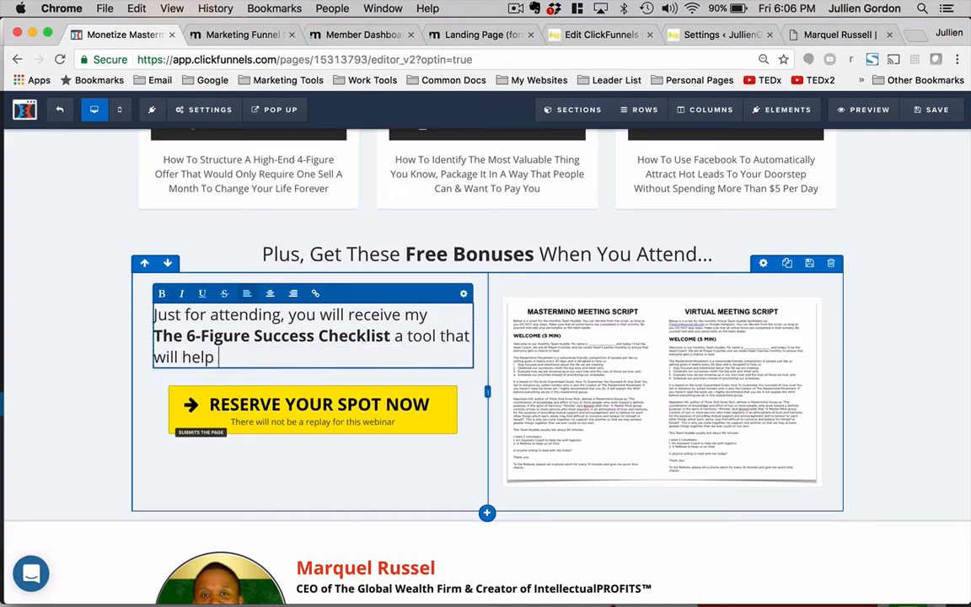
text(you put all of the pi)
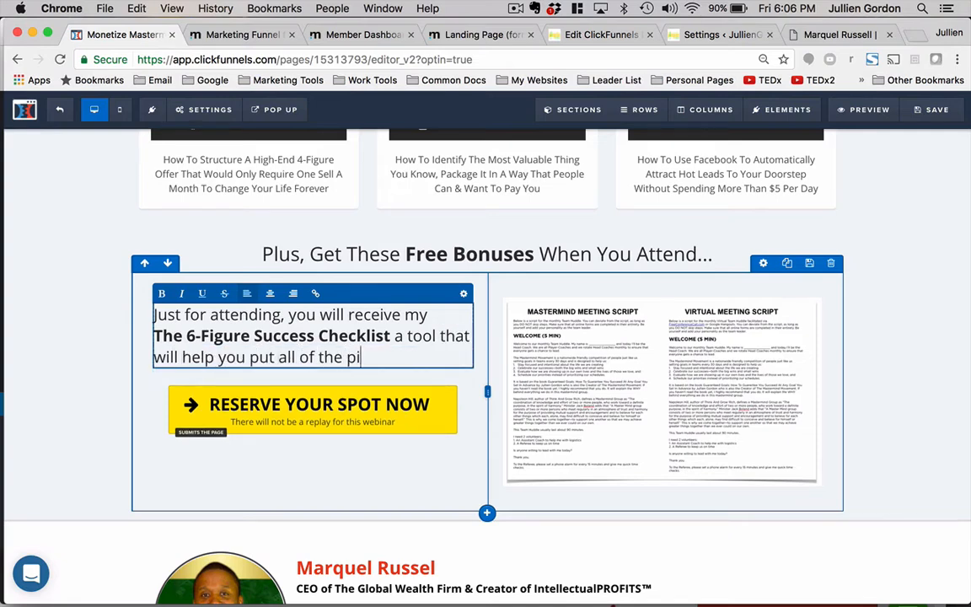
text(eces together)
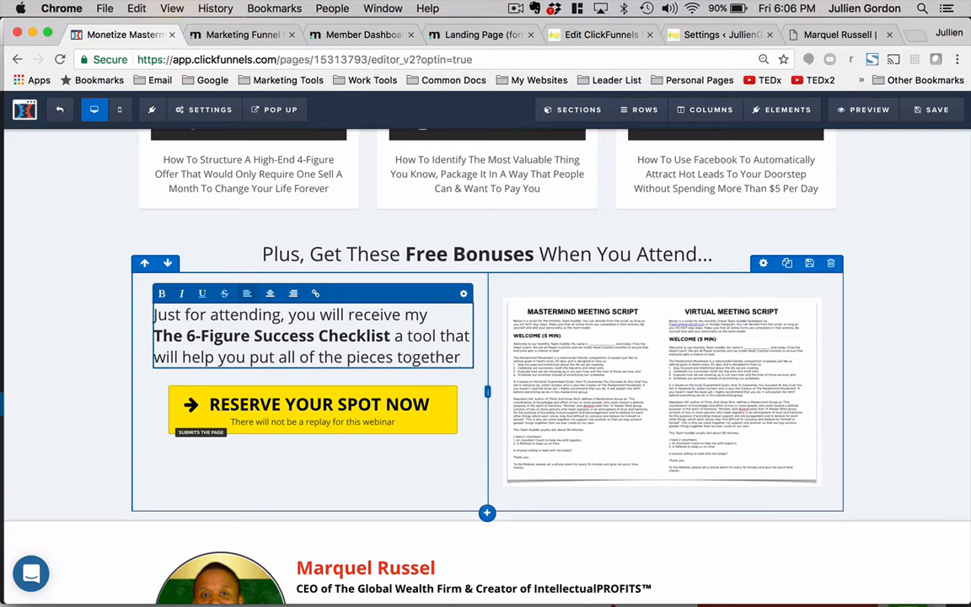
text( to b)
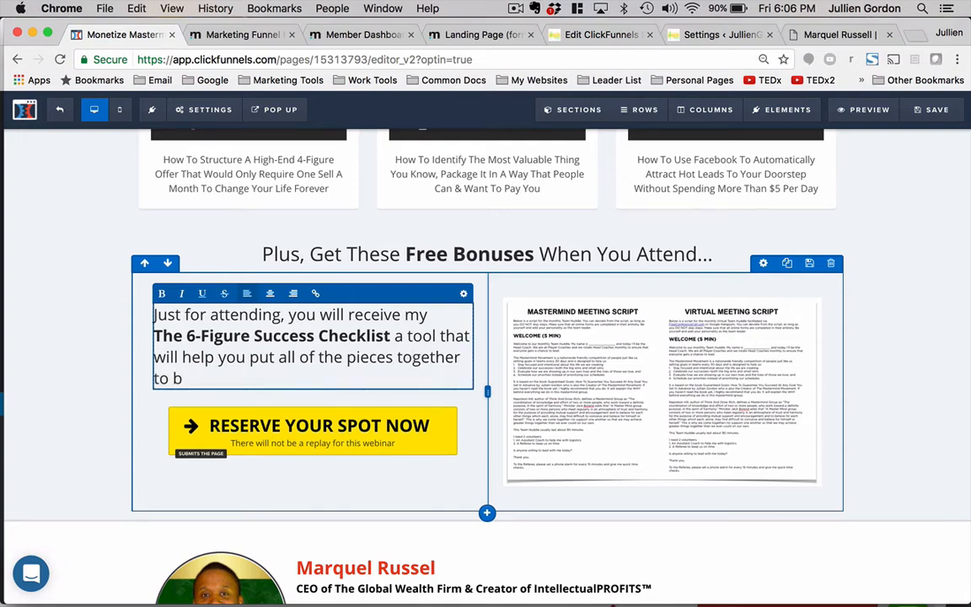
text(uild a profitable online)
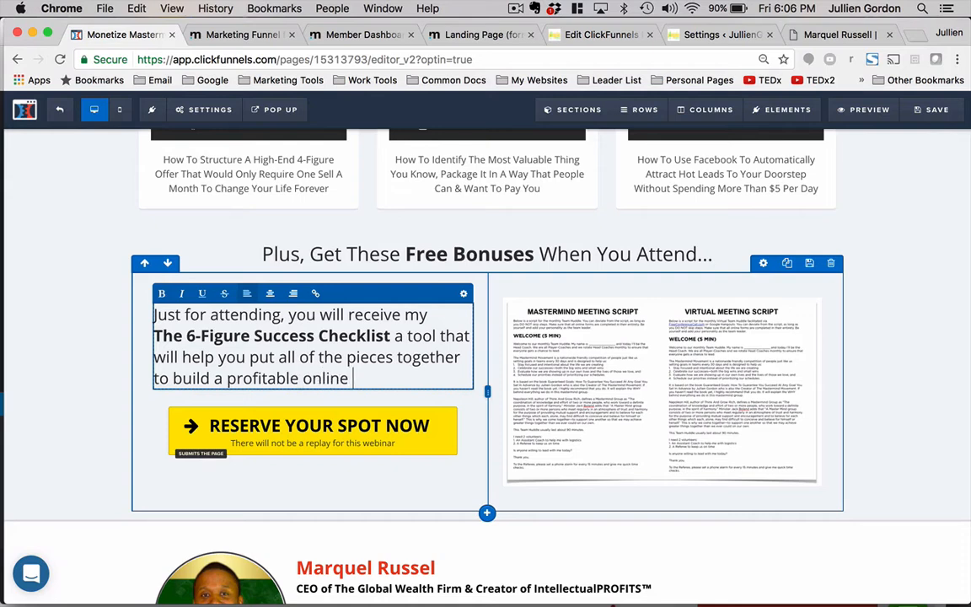
text( business.)
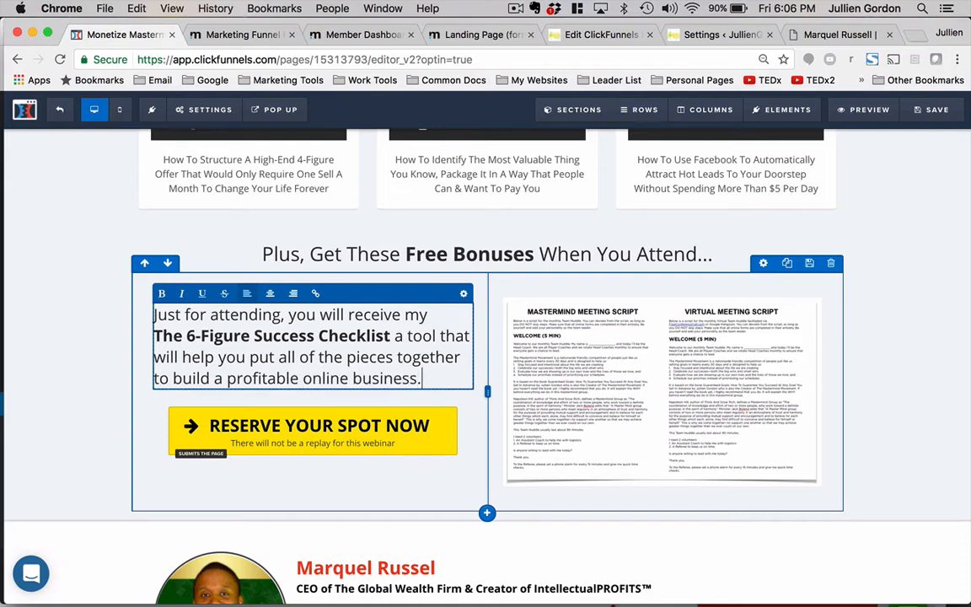
click(592, 336)
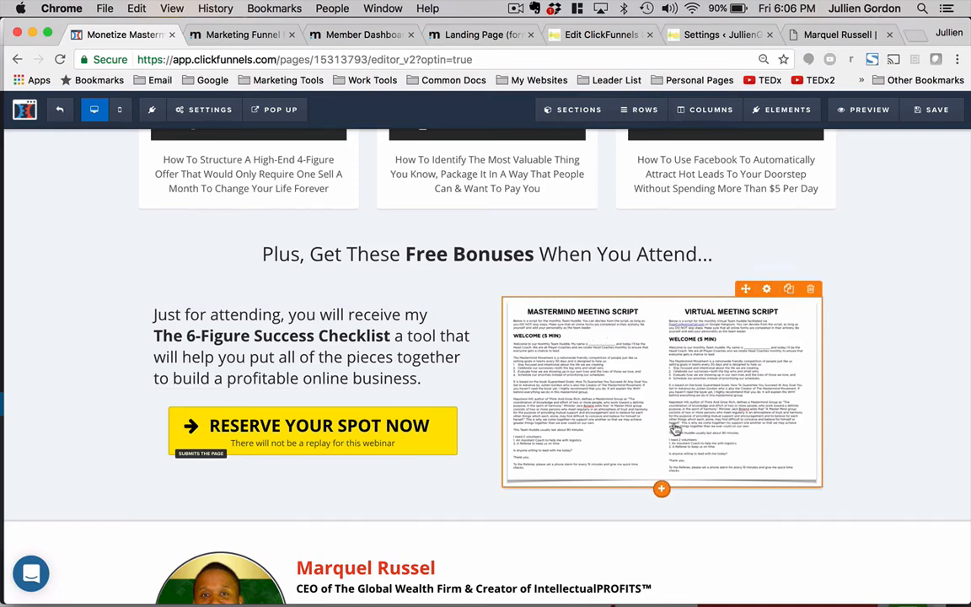
- Set the speaker section's headline colour to green #46c701
scroll(662, 424, down, 3)
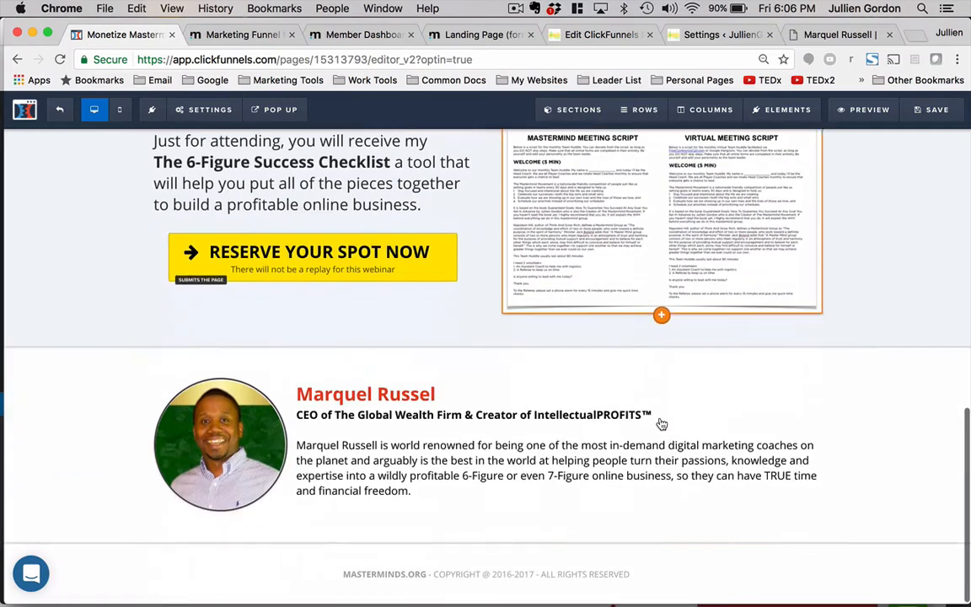
double_click(381, 400)
triple_click(408, 390)
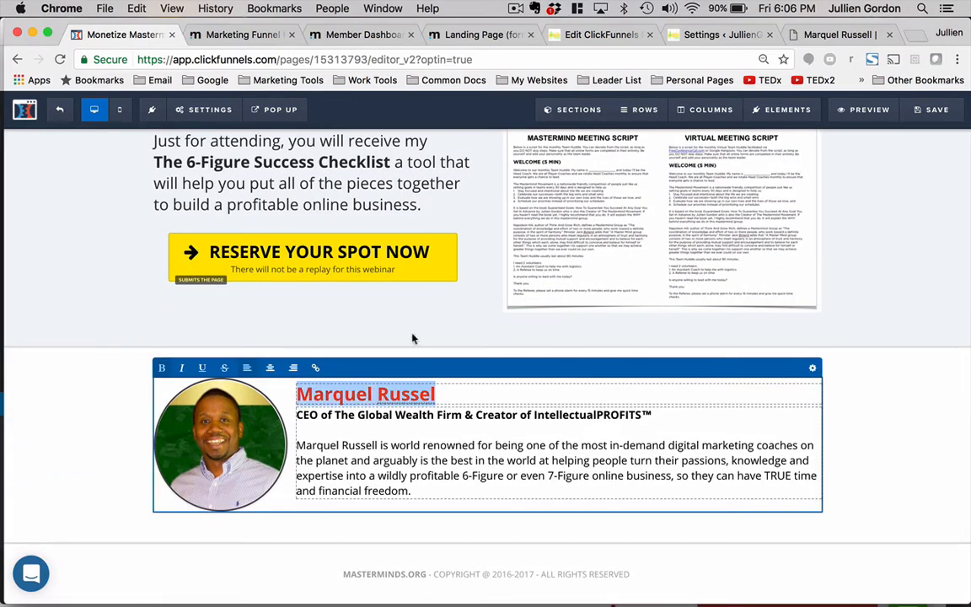
click(814, 369)
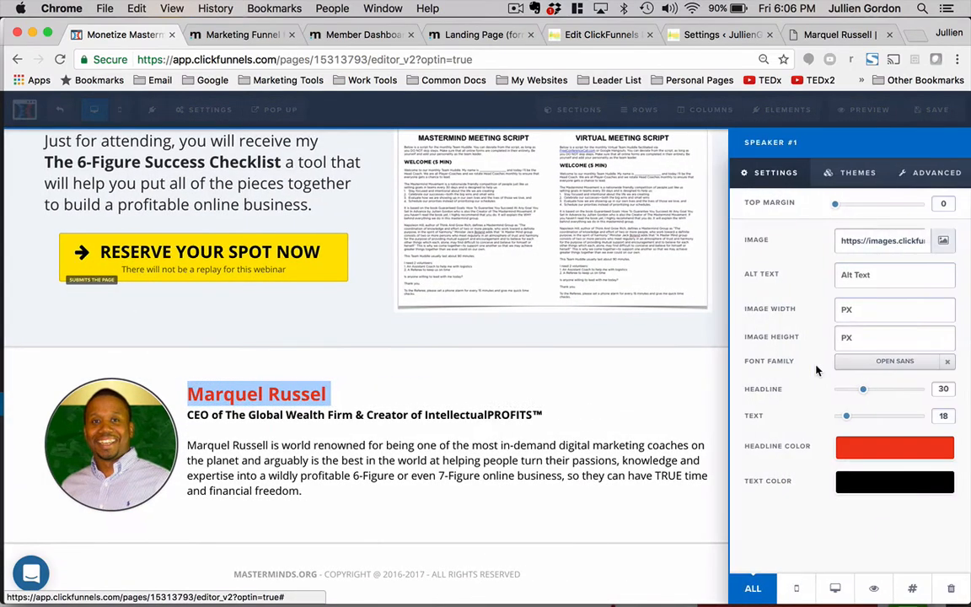
click(854, 452)
click(778, 368)
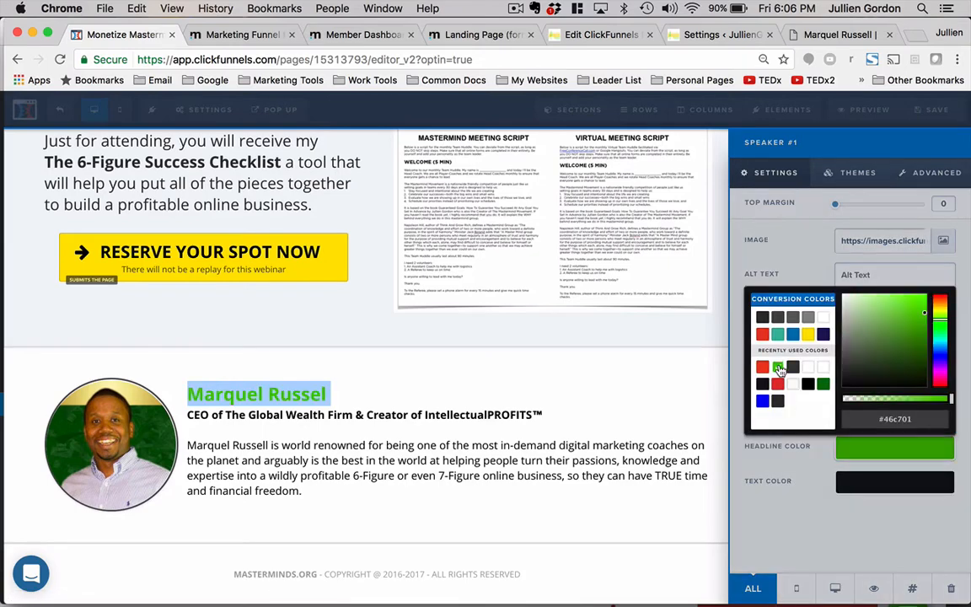
click(538, 407)
scroll(544, 379, up, 3)
scroll(544, 379, up, 10)
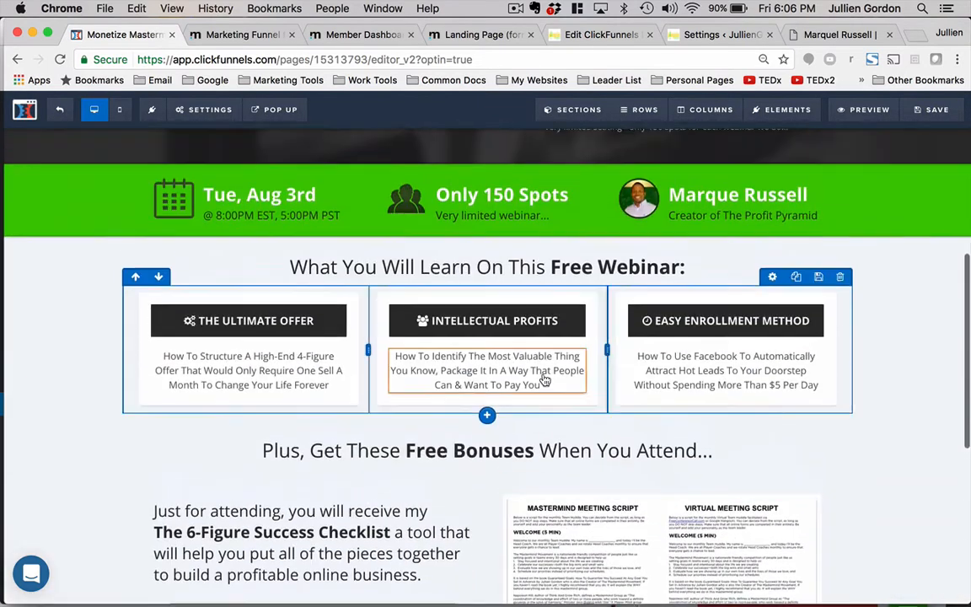
- Replace the footer's MASTERMINDS.ORG domain with the speaker's own .com website domain
scroll(544, 380, down, 15)
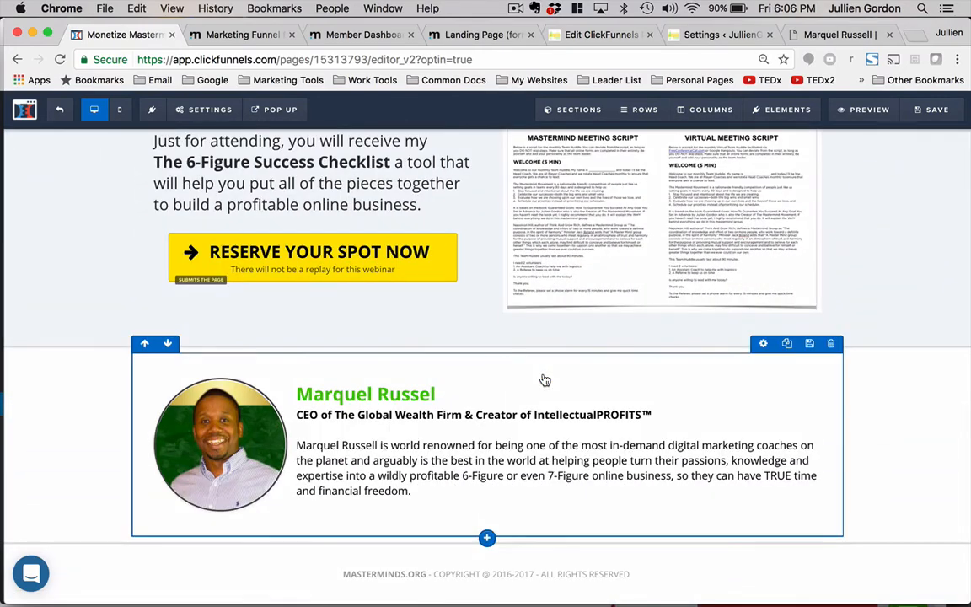
double_click(383, 574)
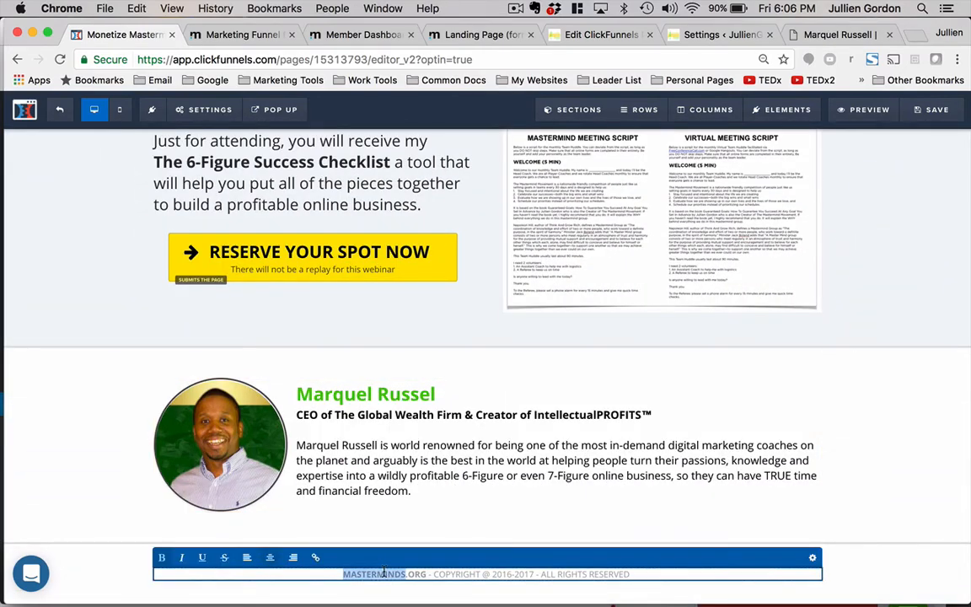
text(MAR)
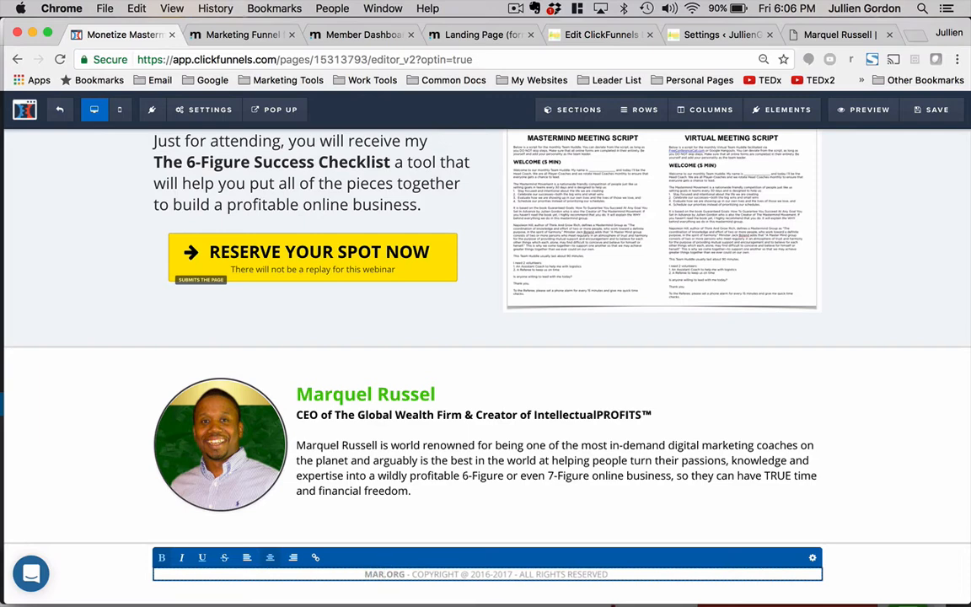
text(QUEL)
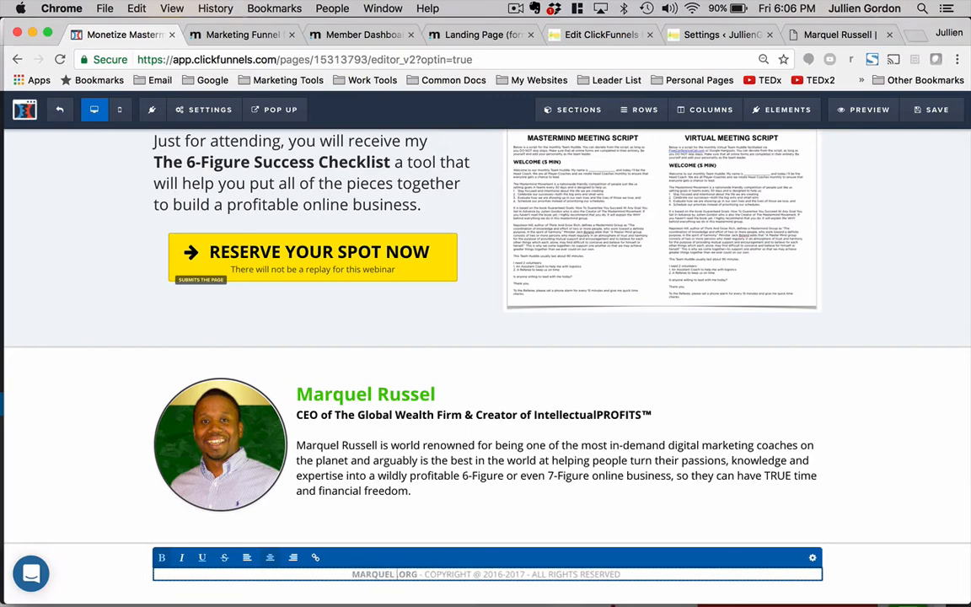
text(RESU)
key(BackSpace)
key(BackSpace)
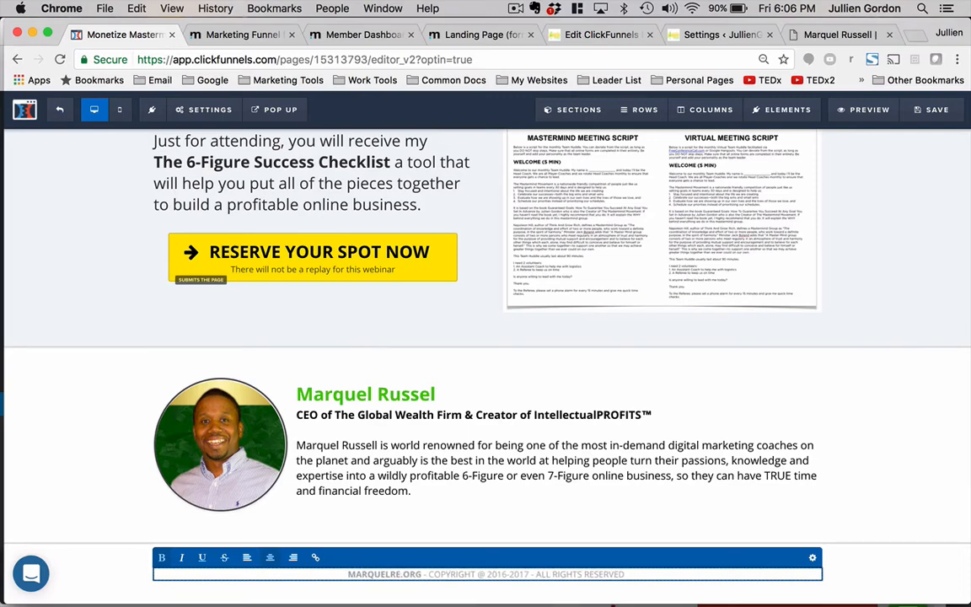
key(BackSpace)
text(USSELL.)
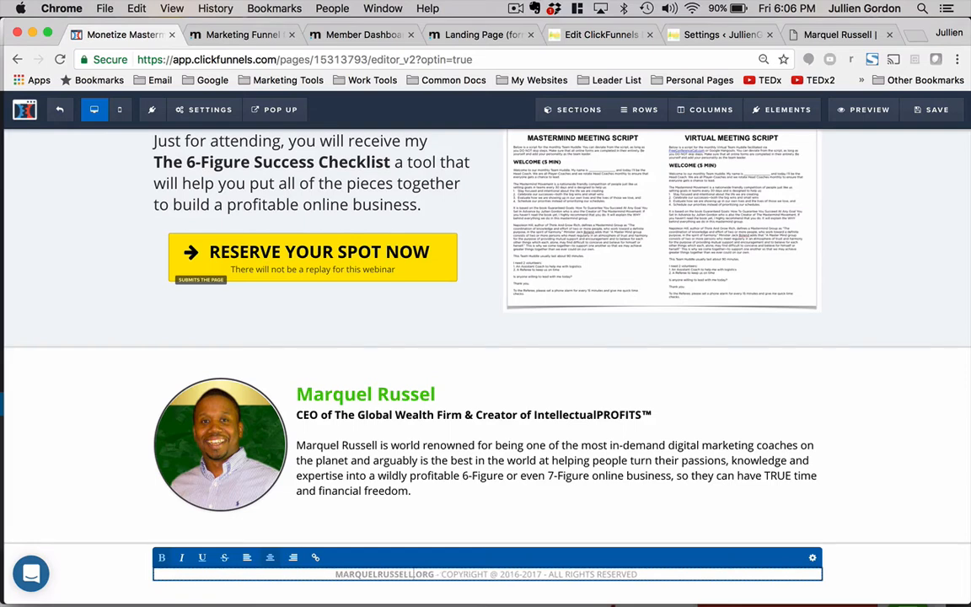
text(COM)
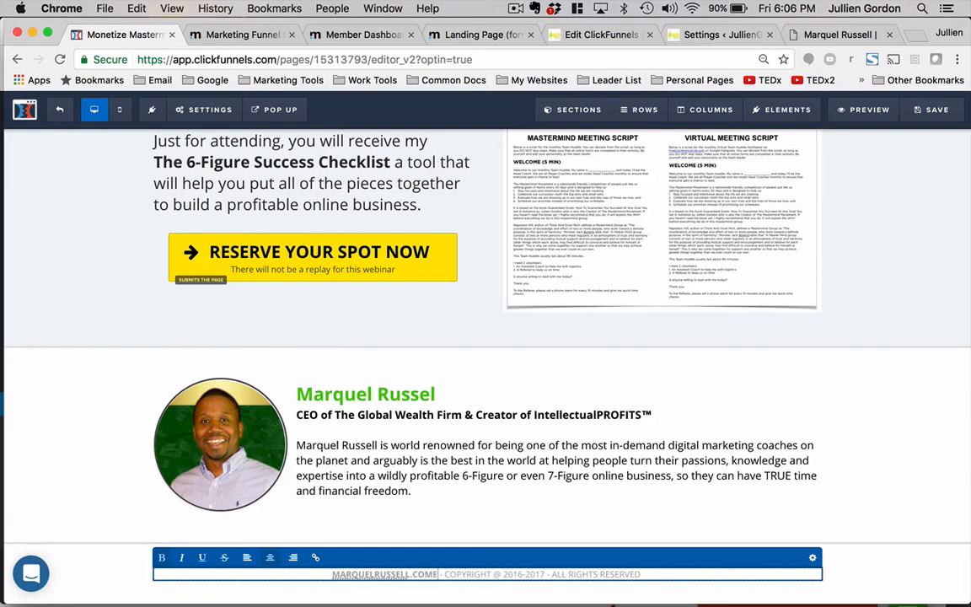
click(543, 508)
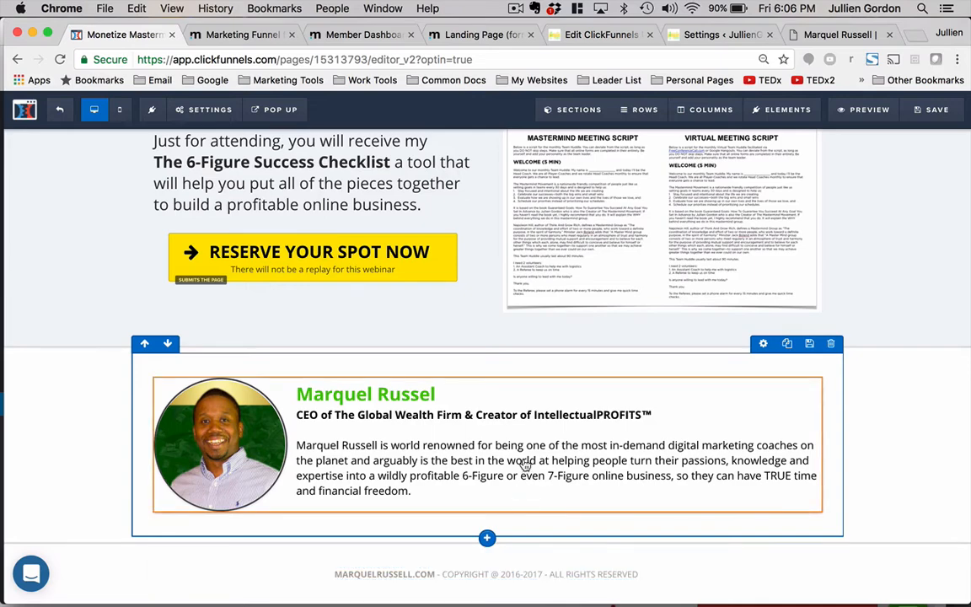
- Save the registration page and exit the editor back to the funnel steps
scroll(524, 466, up, 10)
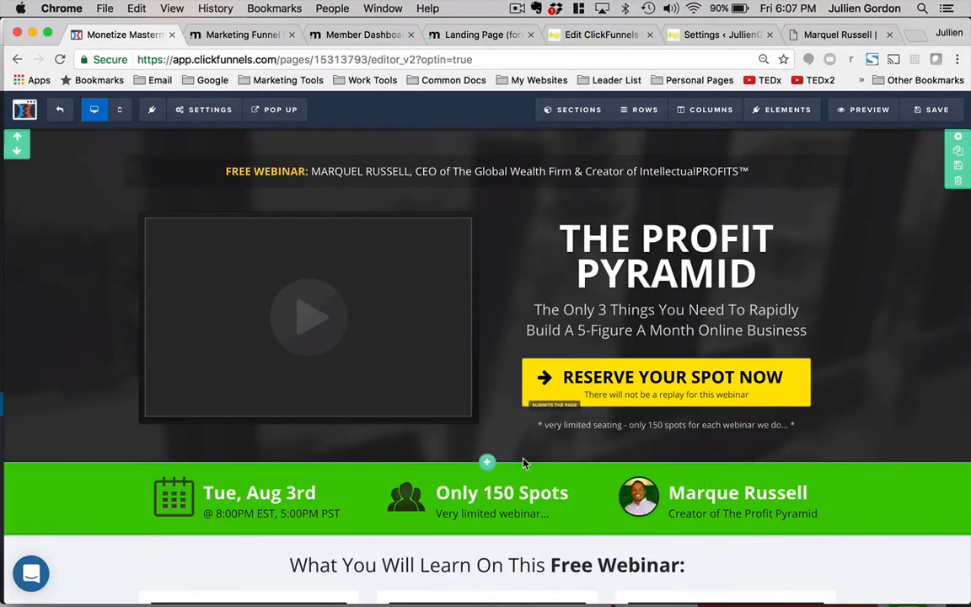
click(936, 111)
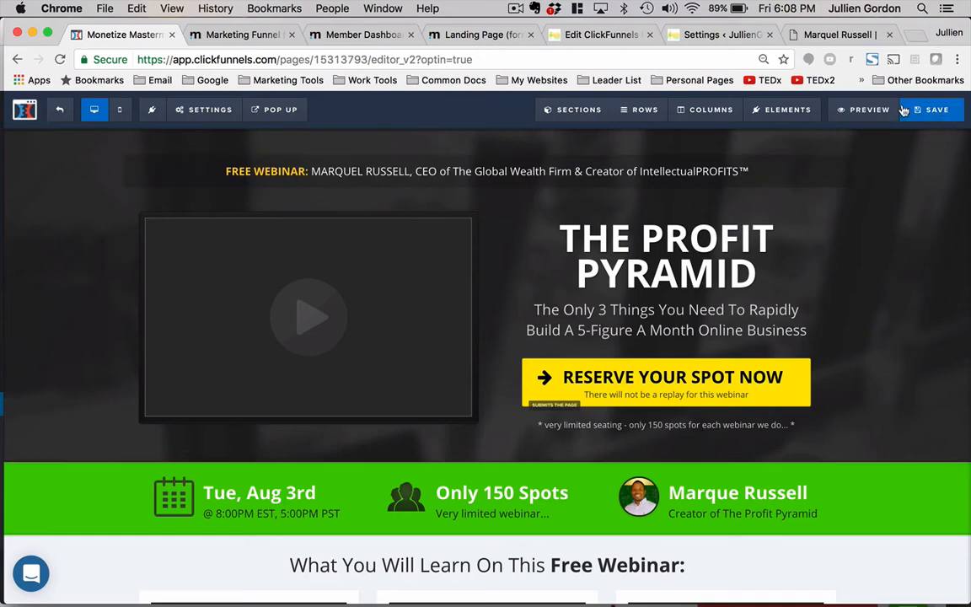
click(929, 116)
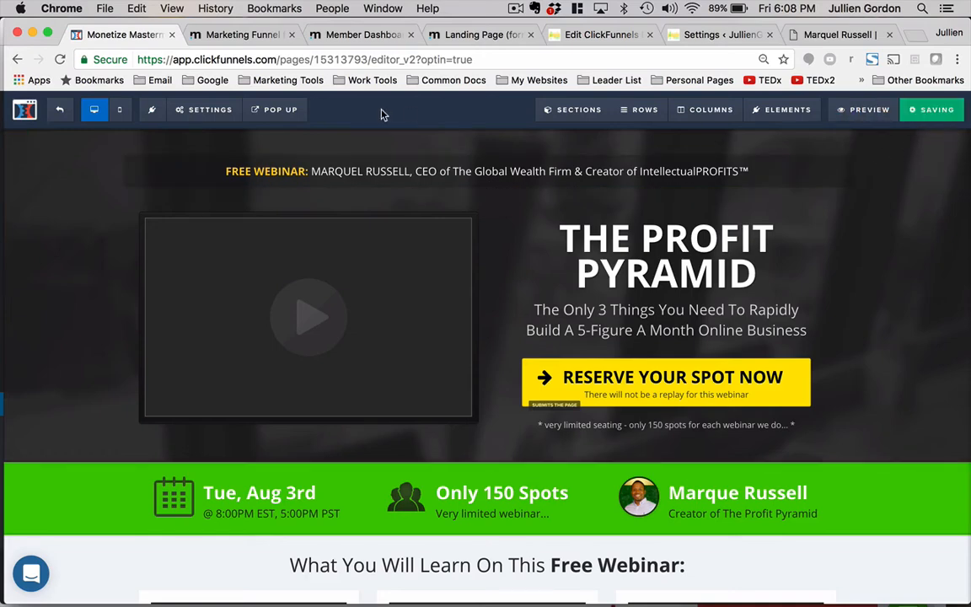
click(58, 113)
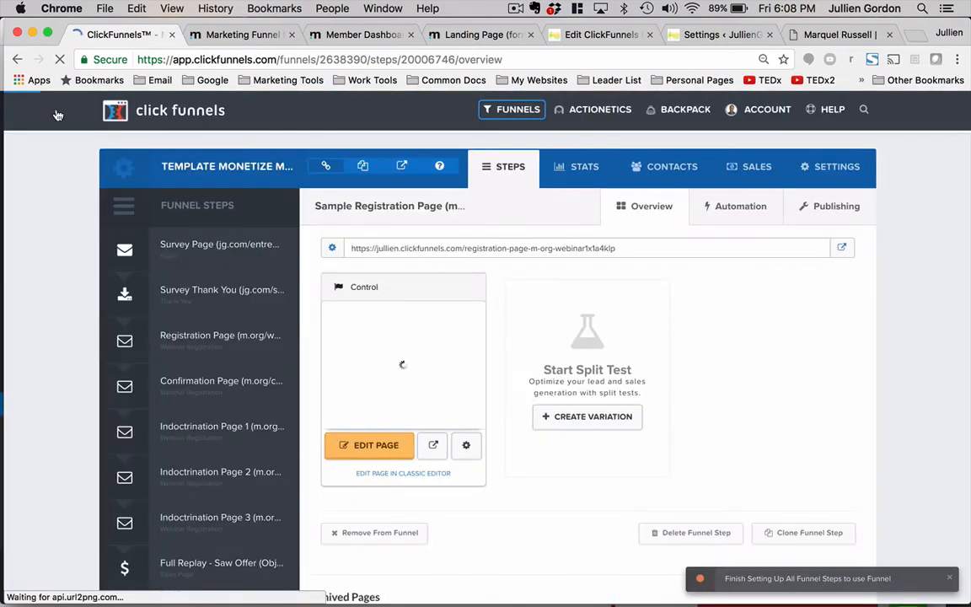
- Review the webinar details and page URLs listed in the marketing funnel form
scroll(208, 365, down, 5)
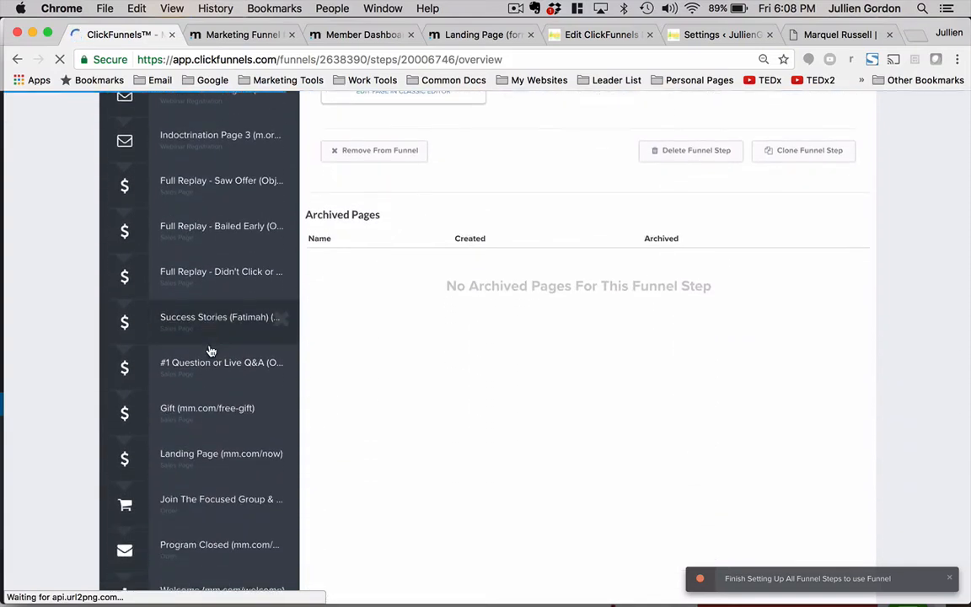
scroll(211, 350, up, 3)
click(243, 35)
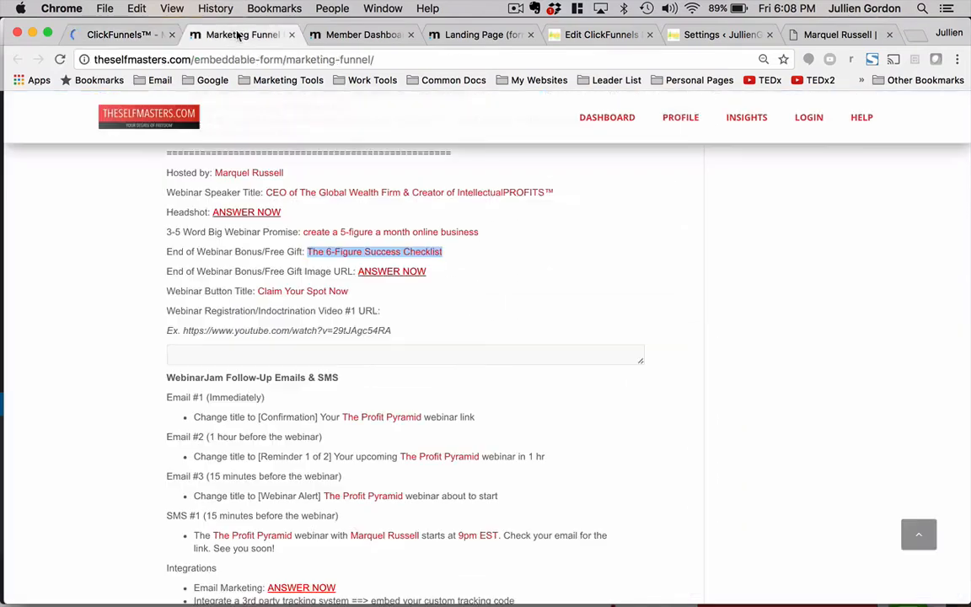
scroll(327, 263, up, 2)
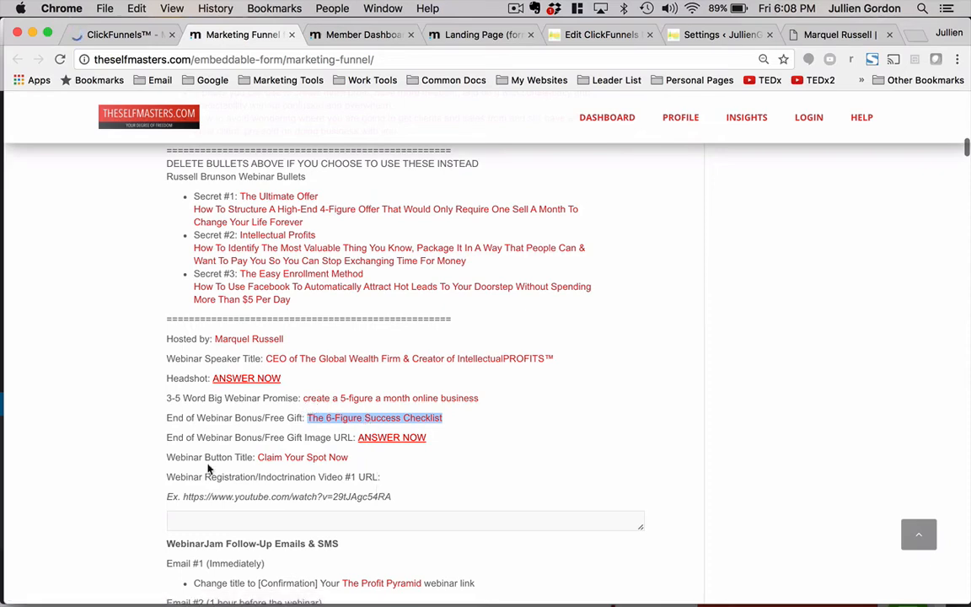
scroll(302, 330, down, 5)
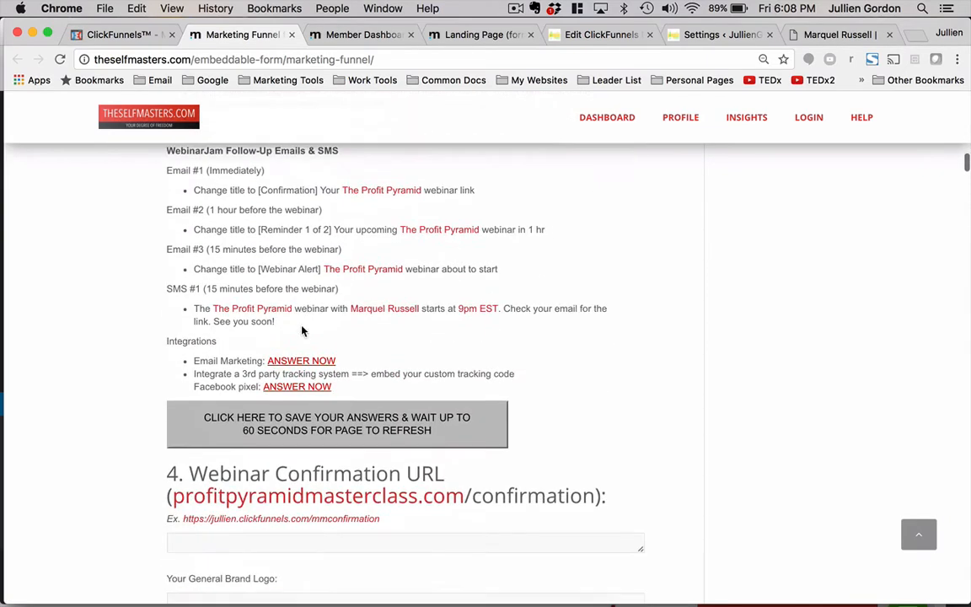
scroll(304, 331, down, 4)
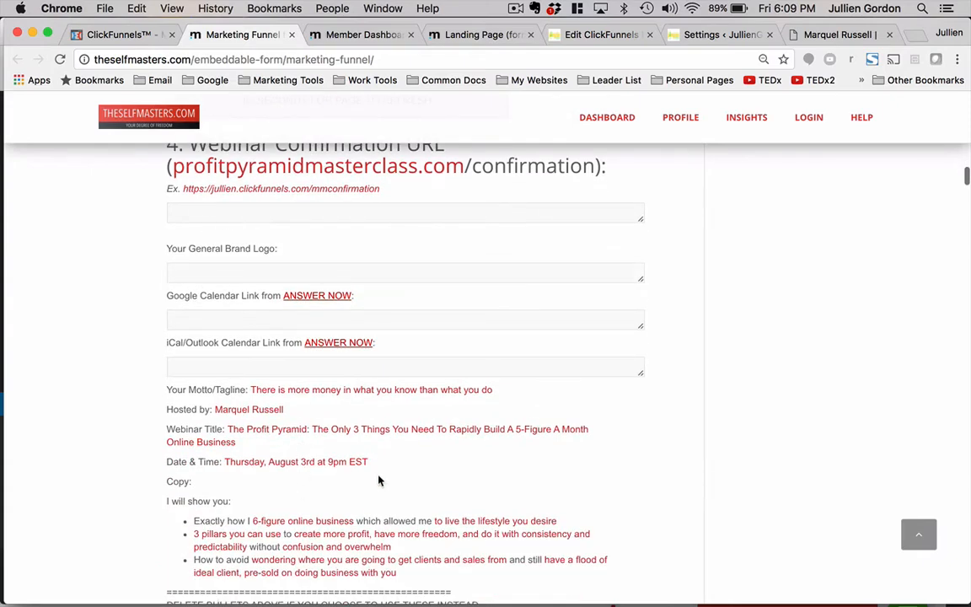
scroll(204, 371, down, 4)
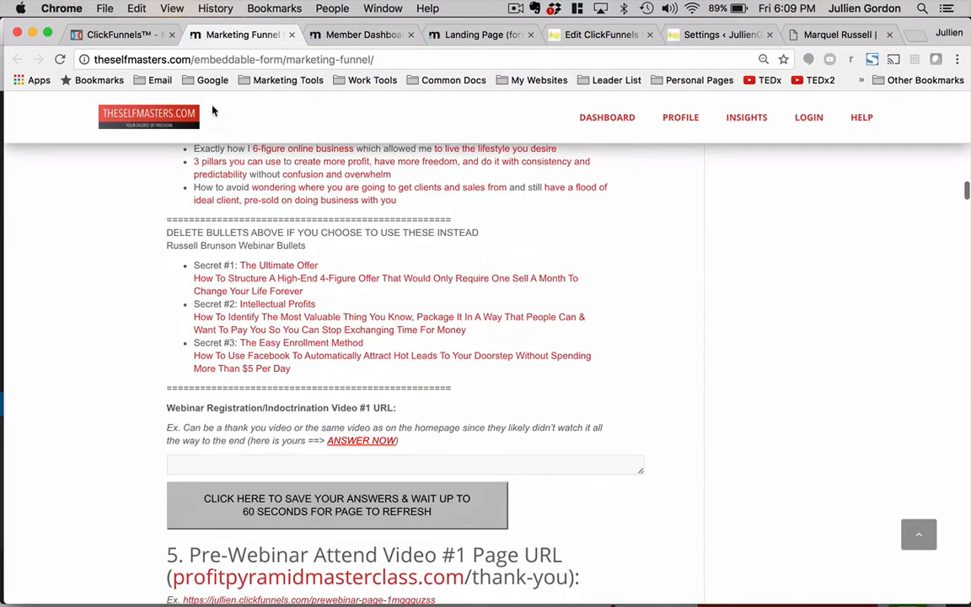
click(125, 35)
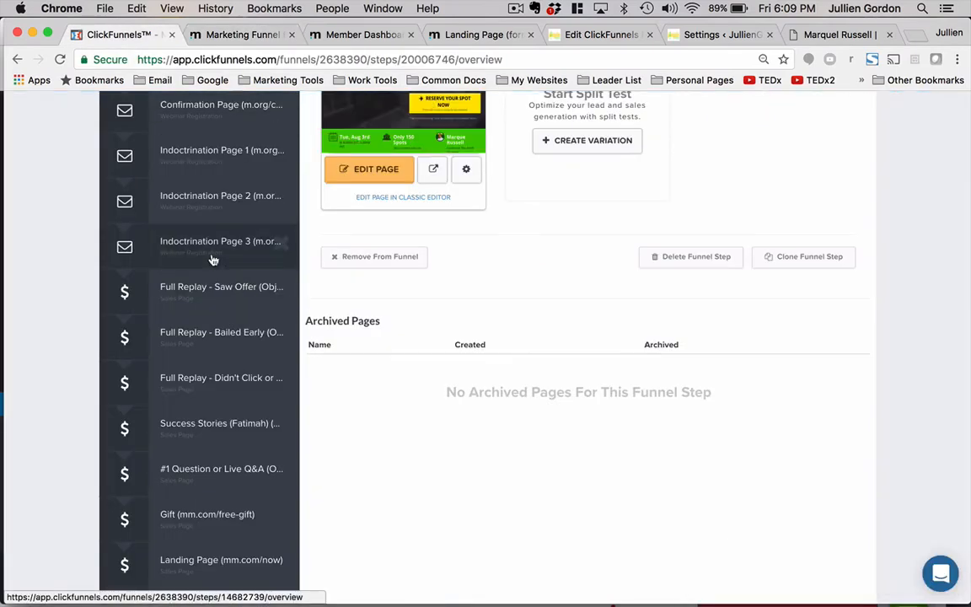
scroll(216, 348, up, 3)
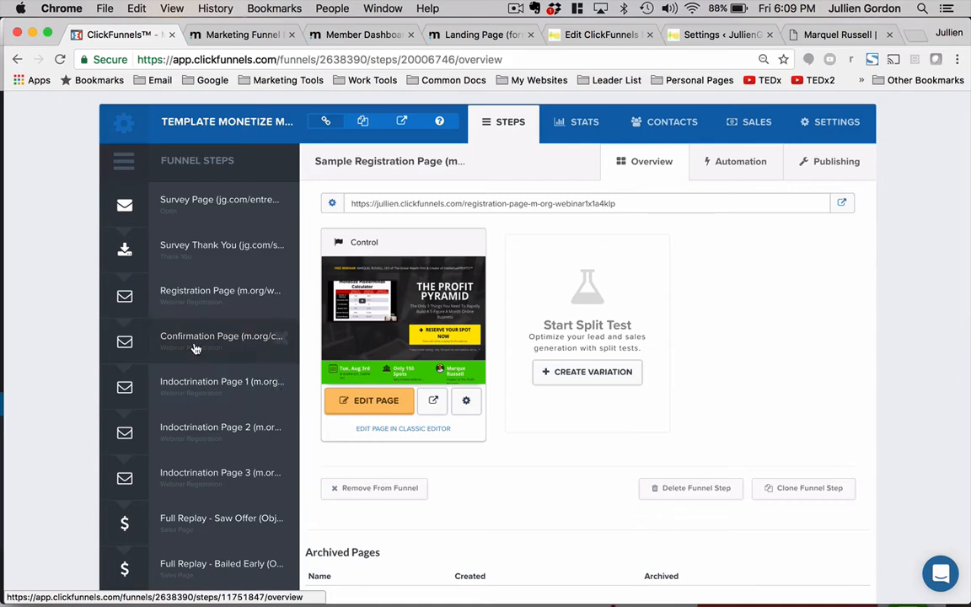
- Open the Confirmation Page in the editor, look over its content, and exit
click(194, 348)
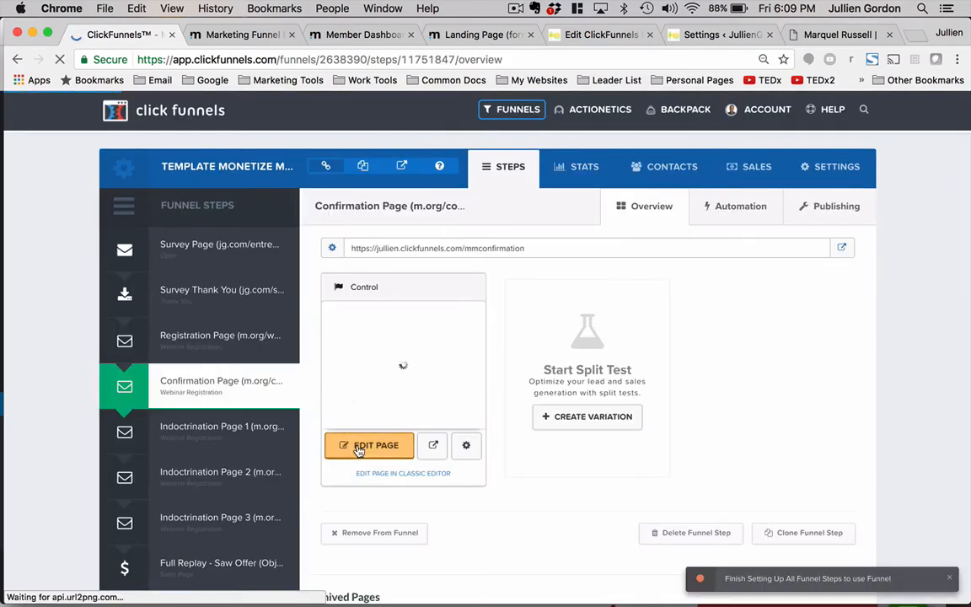
click(358, 447)
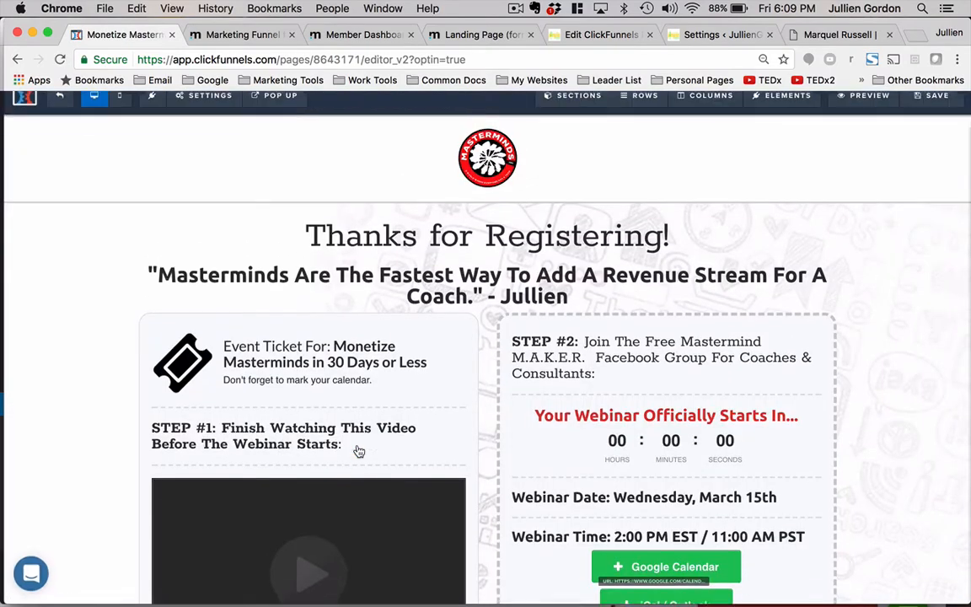
scroll(361, 418, down, 5)
scroll(361, 418, up, 2)
scroll(361, 418, up, 3)
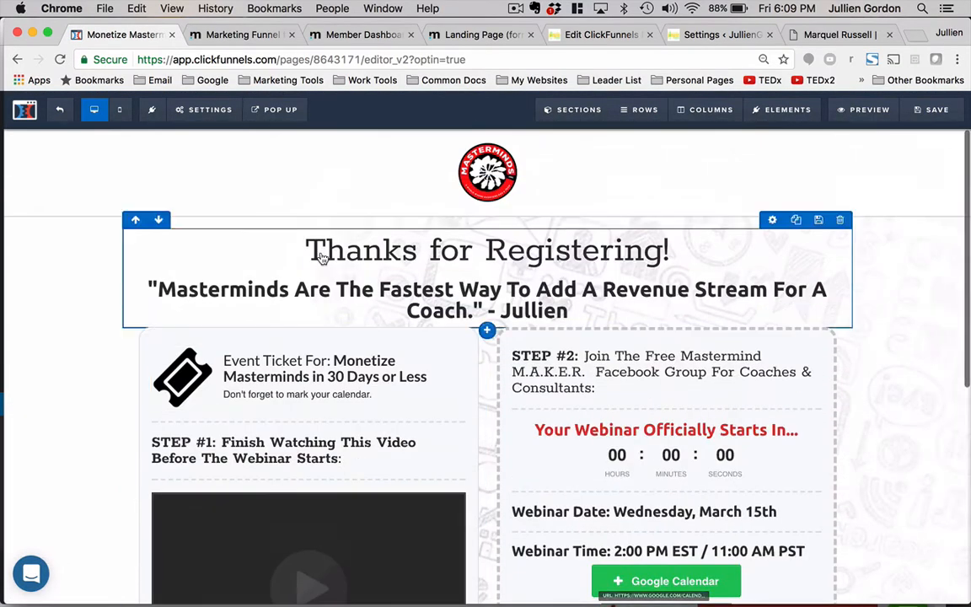
click(59, 110)
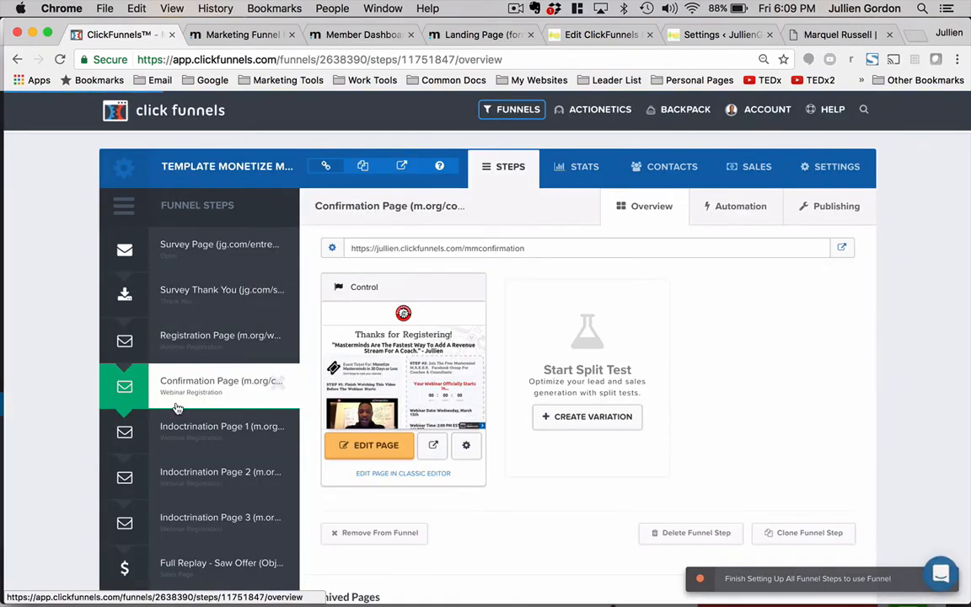
- Open Indoctrination Page 1 in the editor and inspect the countdown timer's settings
scroll(181, 408, down, 1)
click(190, 379)
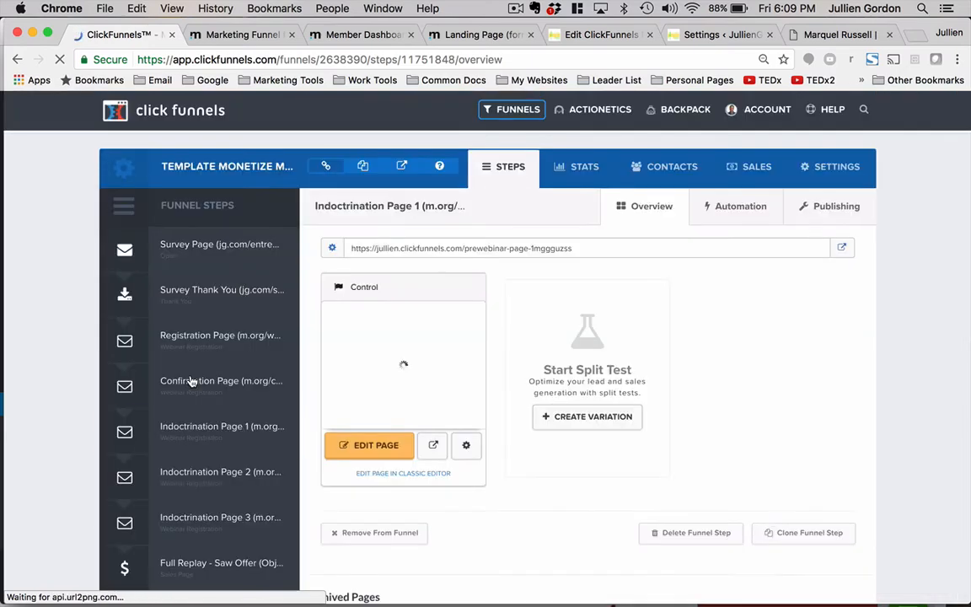
click(357, 449)
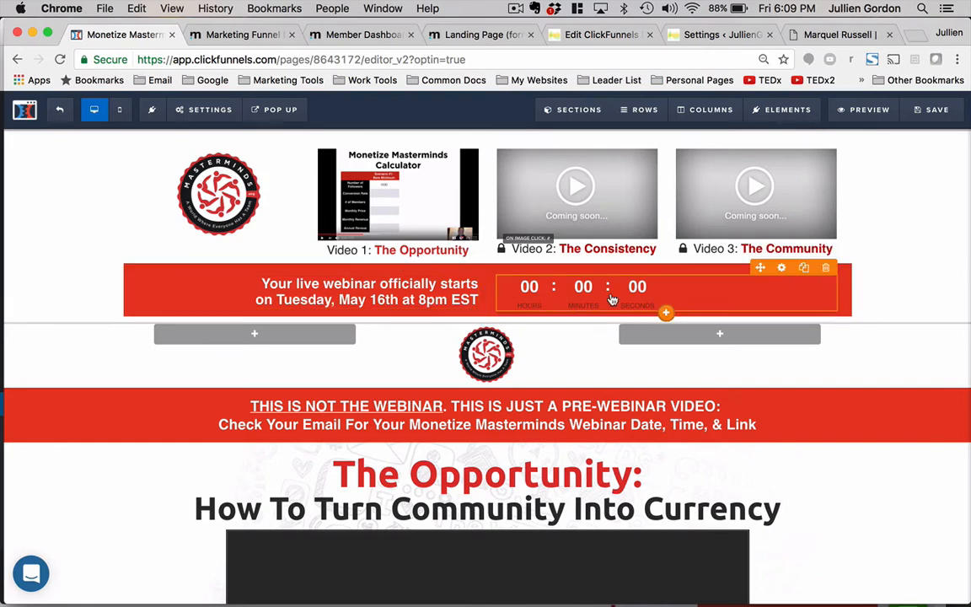
click(777, 280)
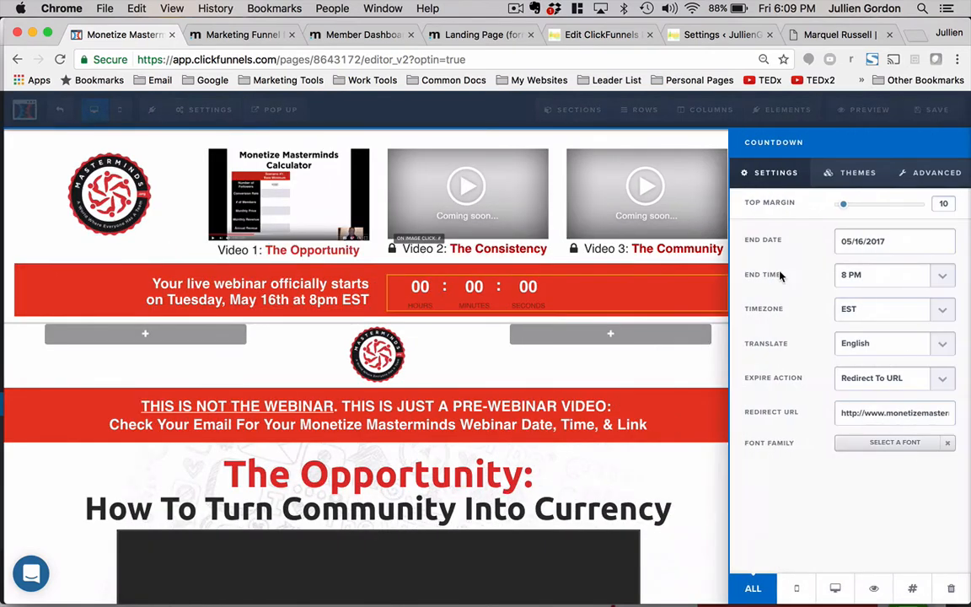
click(623, 294)
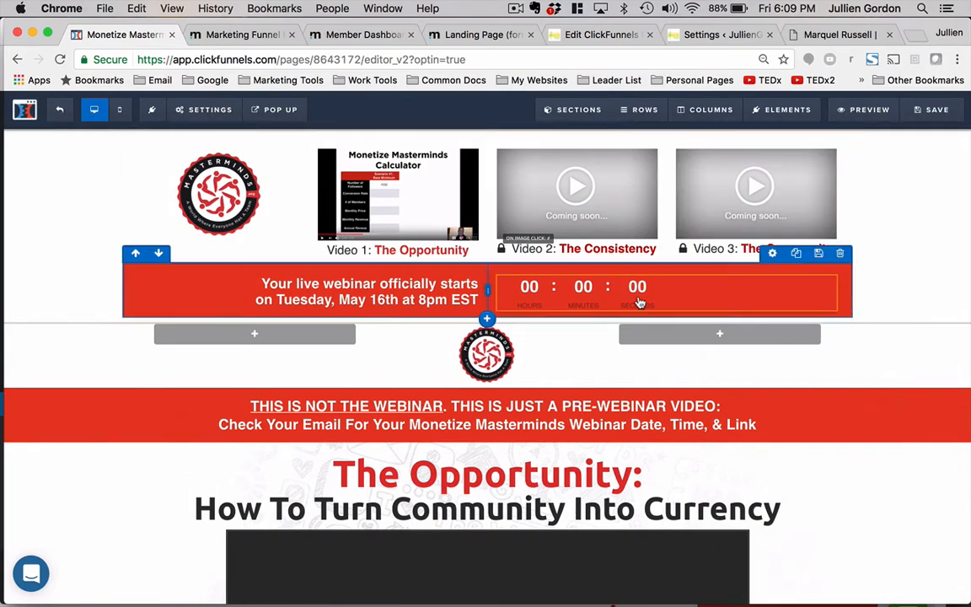
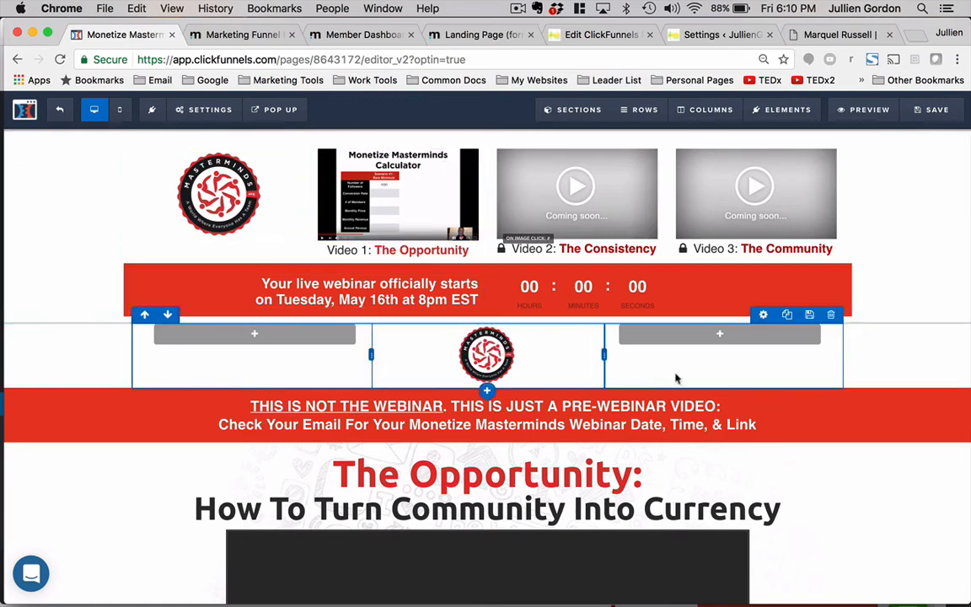
- Toggle section visibility in Manage Sections, leaving the pre-headline section with the videos and countdown hidden
mouse_move(573, 110)
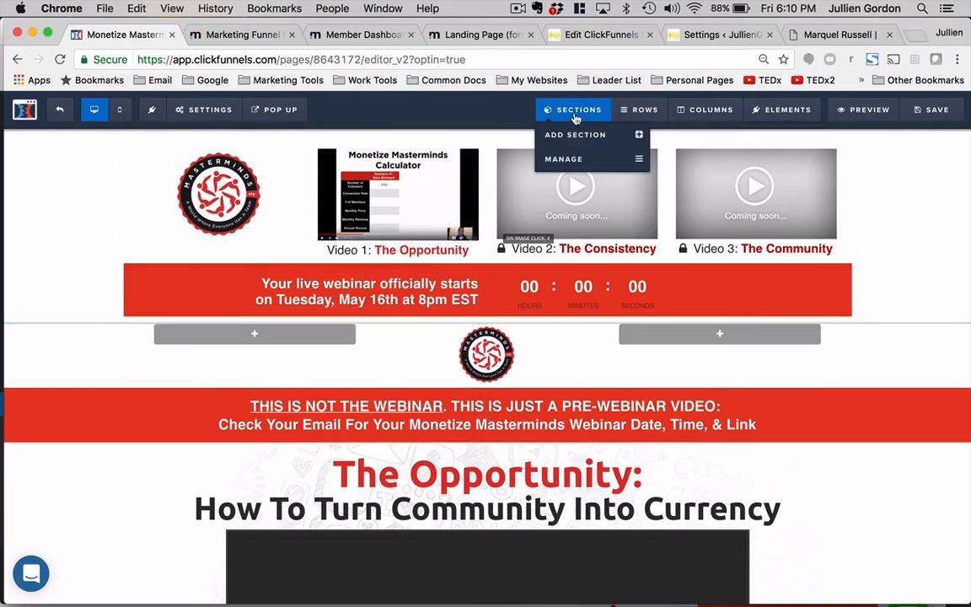
click(571, 160)
click(903, 225)
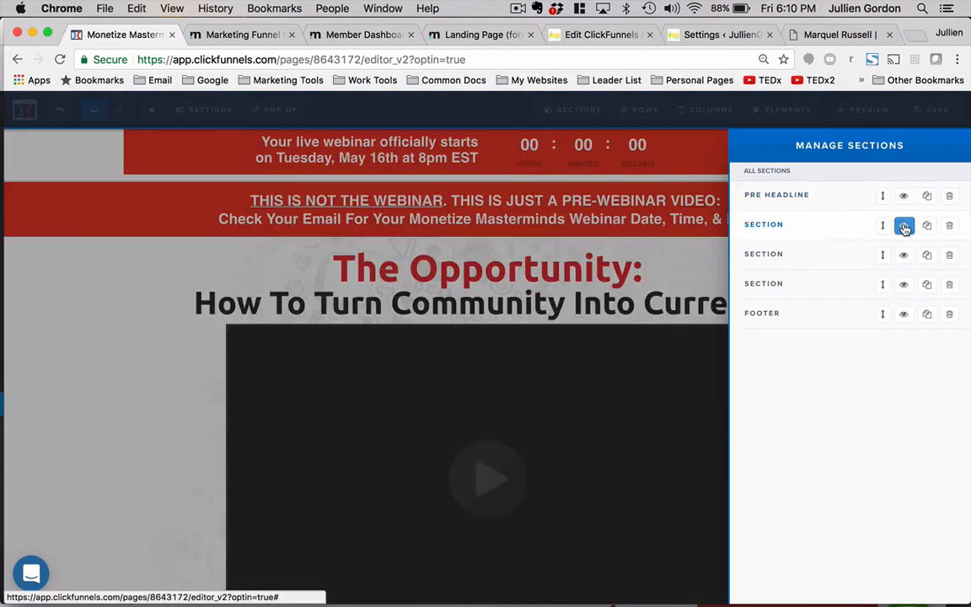
click(904, 254)
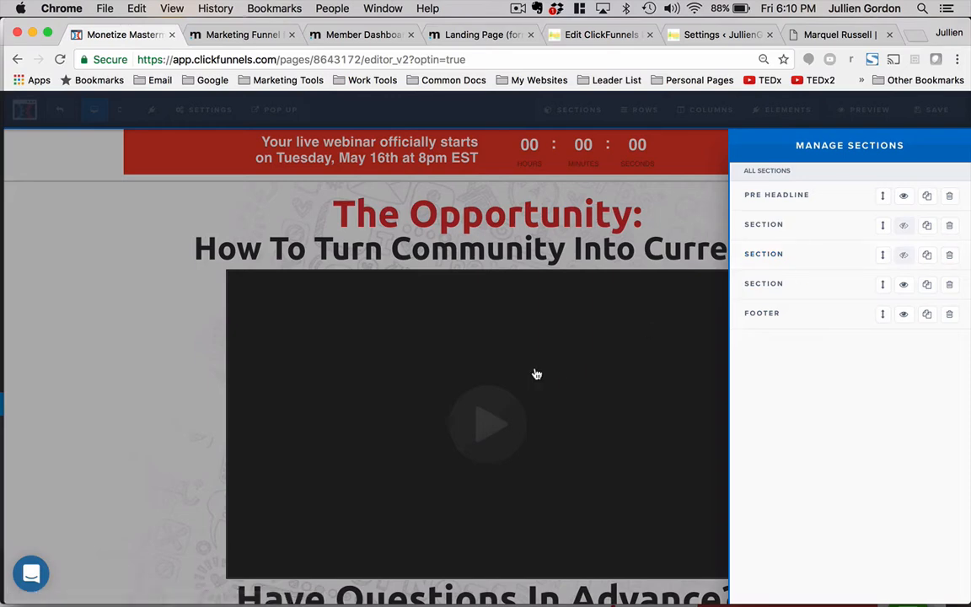
click(903, 197)
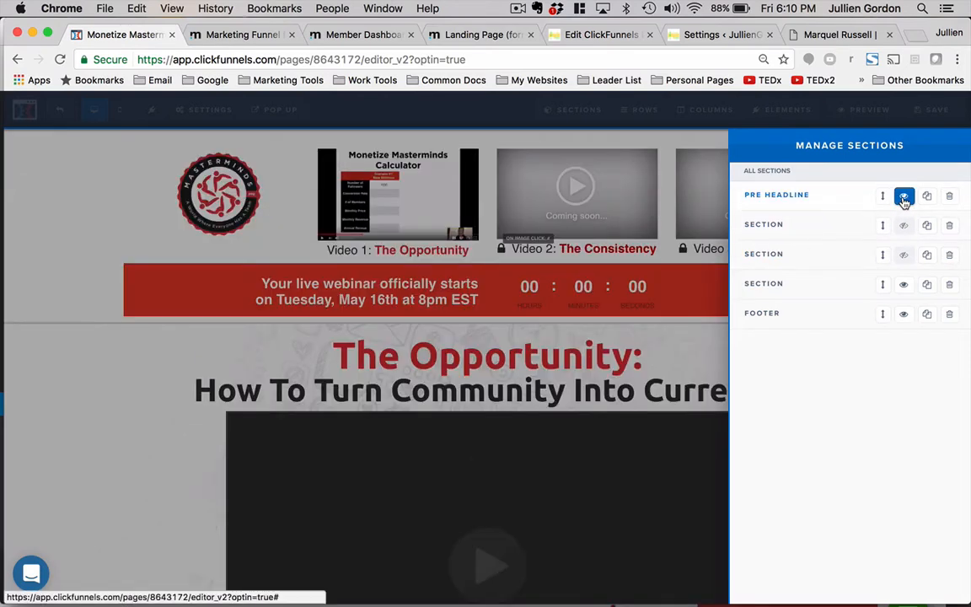
click(903, 197)
click(903, 225)
click(903, 255)
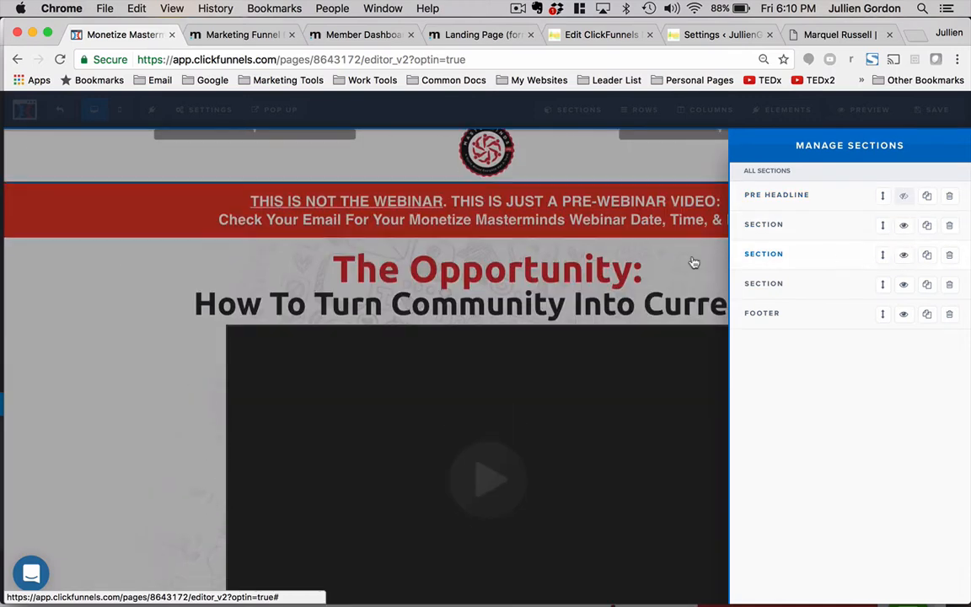
click(590, 265)
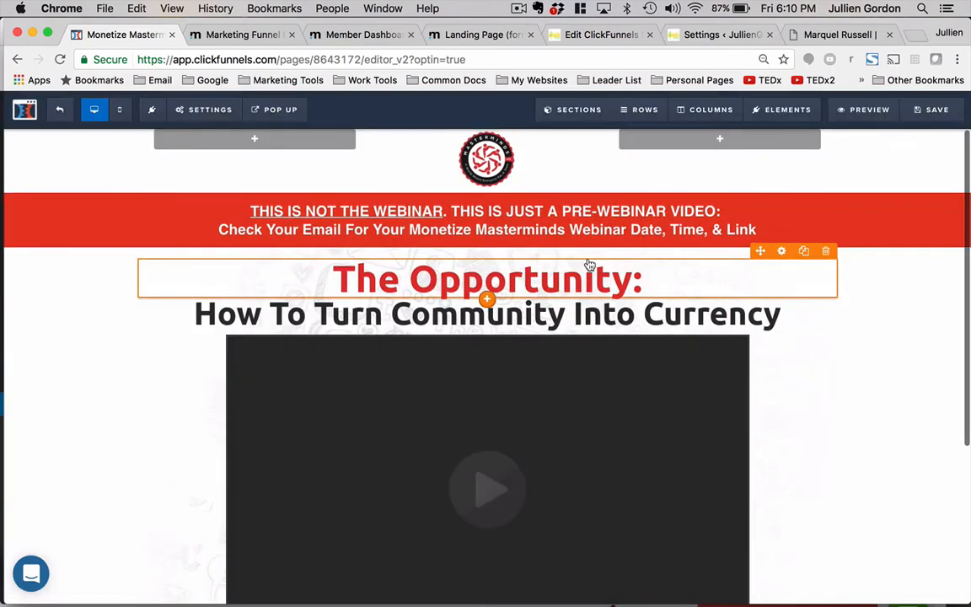
- Review the indoctrination page down to the footer and leave the editor without saving
scroll(571, 195, down, 5)
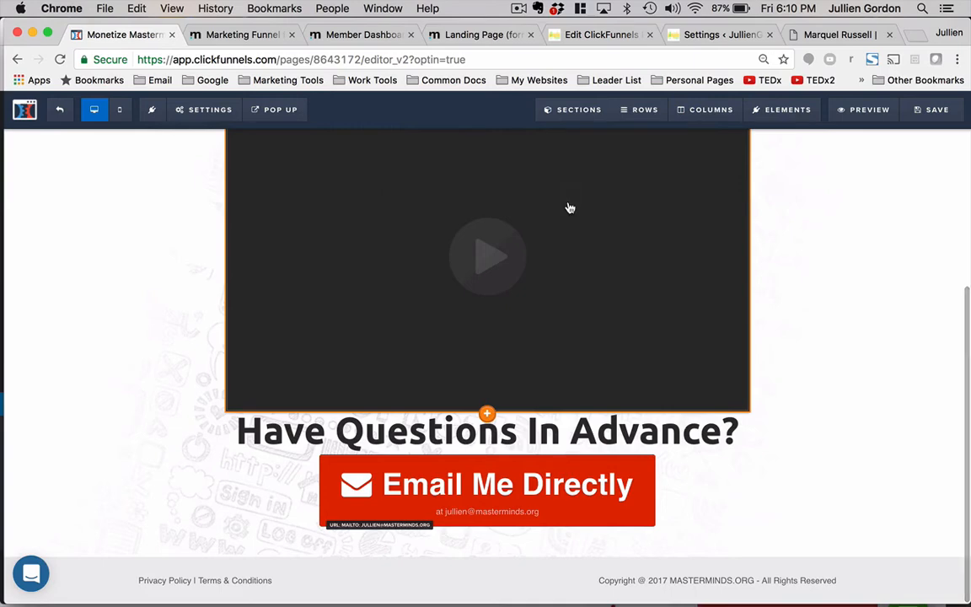
scroll(570, 207, up, 10)
mouse_move(571, 111)
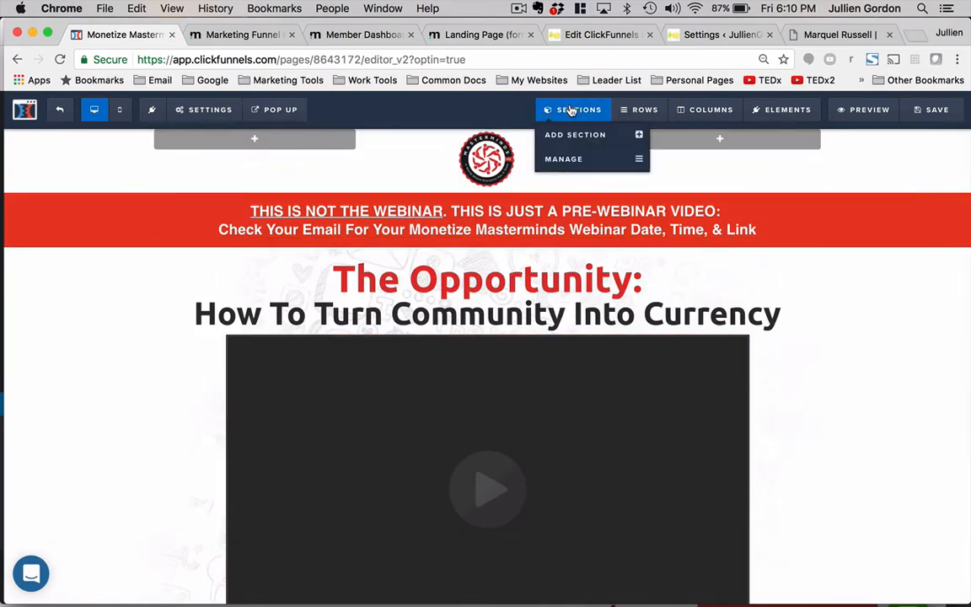
click(57, 110)
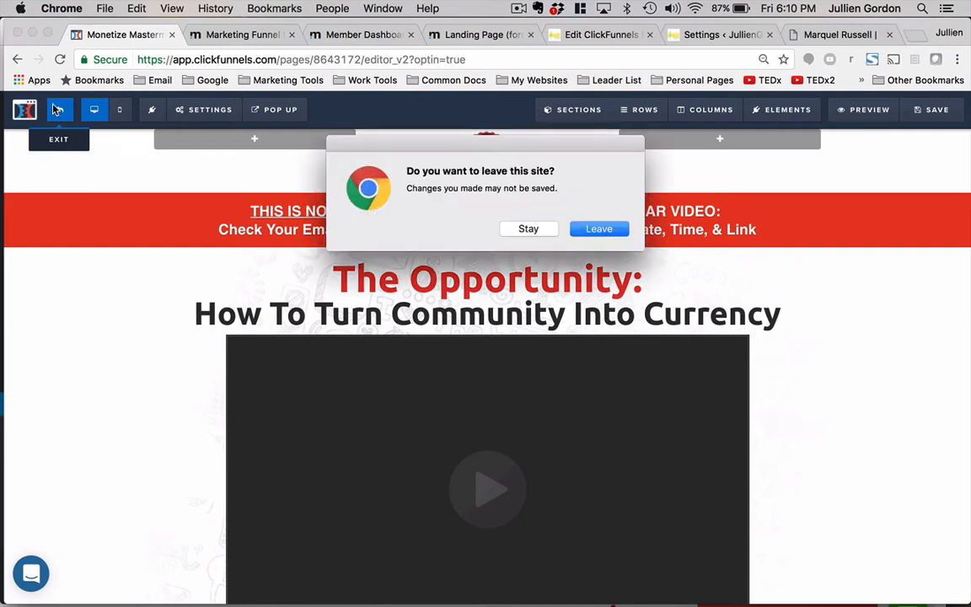
click(600, 229)
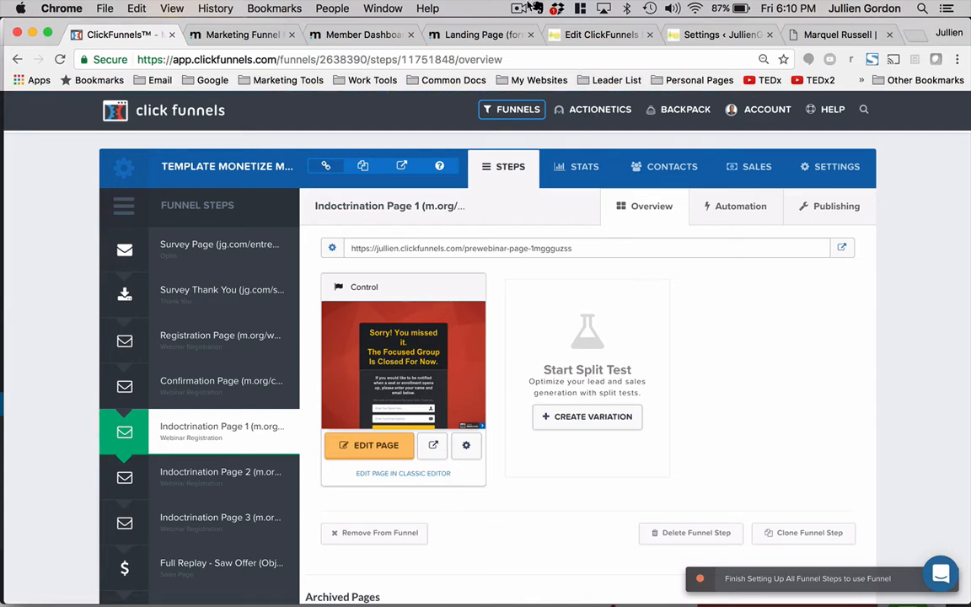
- Open the Registration Page in the editor
click(232, 35)
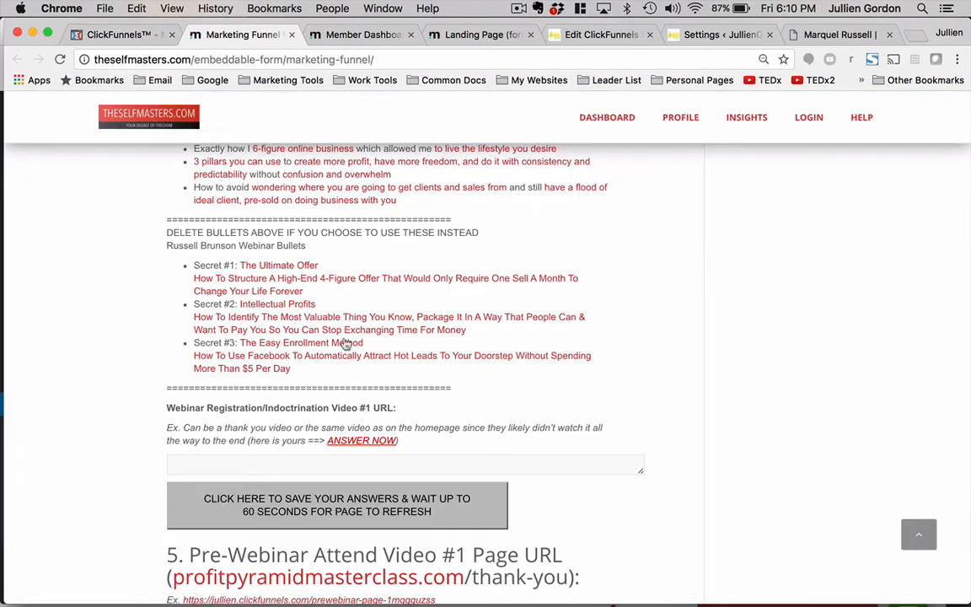
click(121, 34)
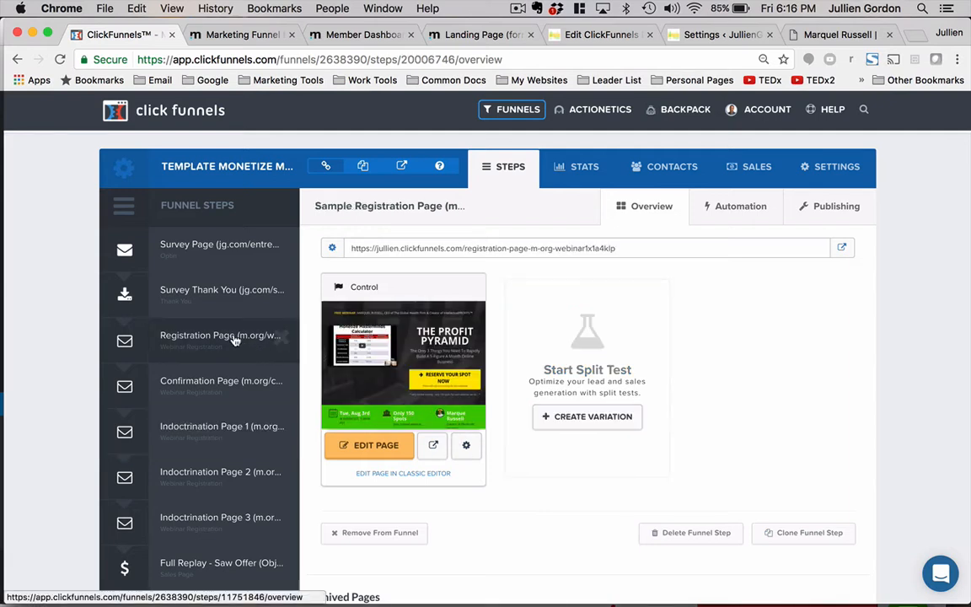
click(353, 449)
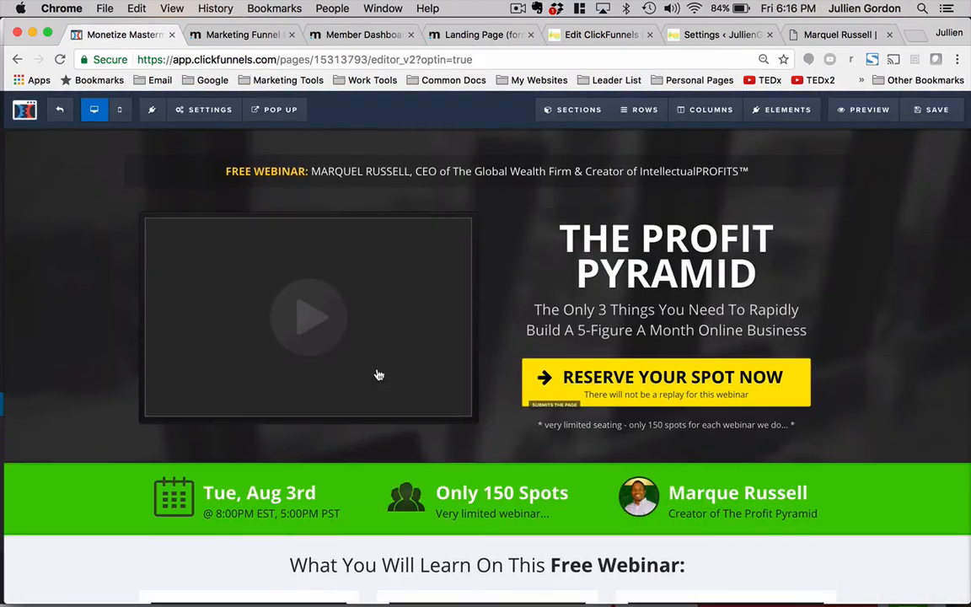
- Show the registration pop-up and set its submit button's background color to yellow #ffe300, then close the pop-up
click(628, 382)
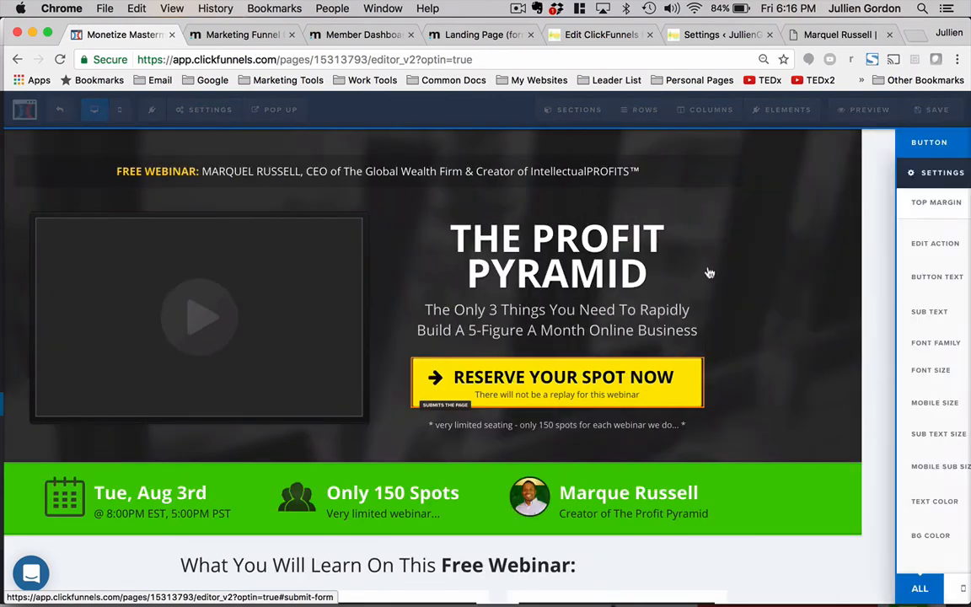
click(607, 200)
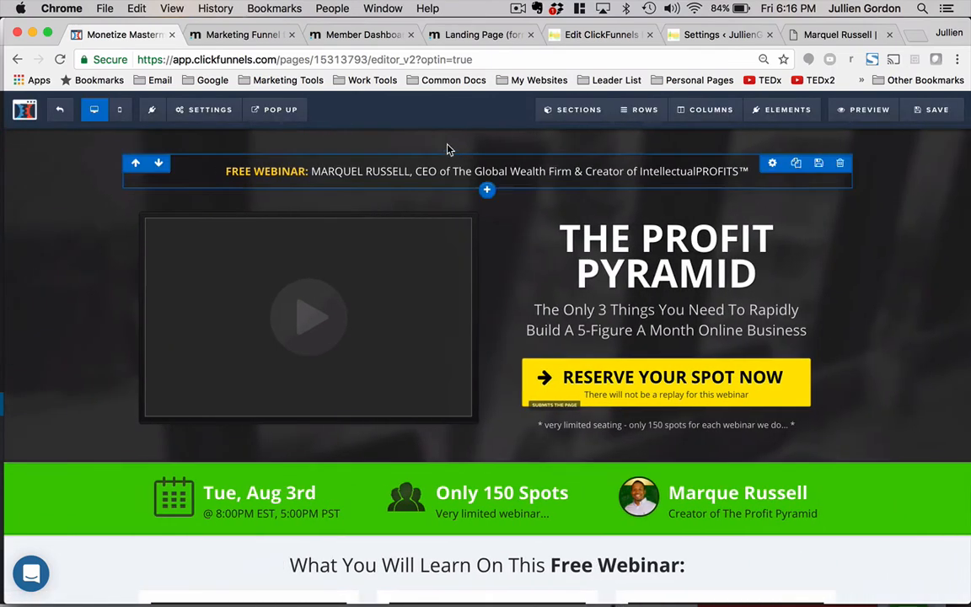
mouse_move(272, 111)
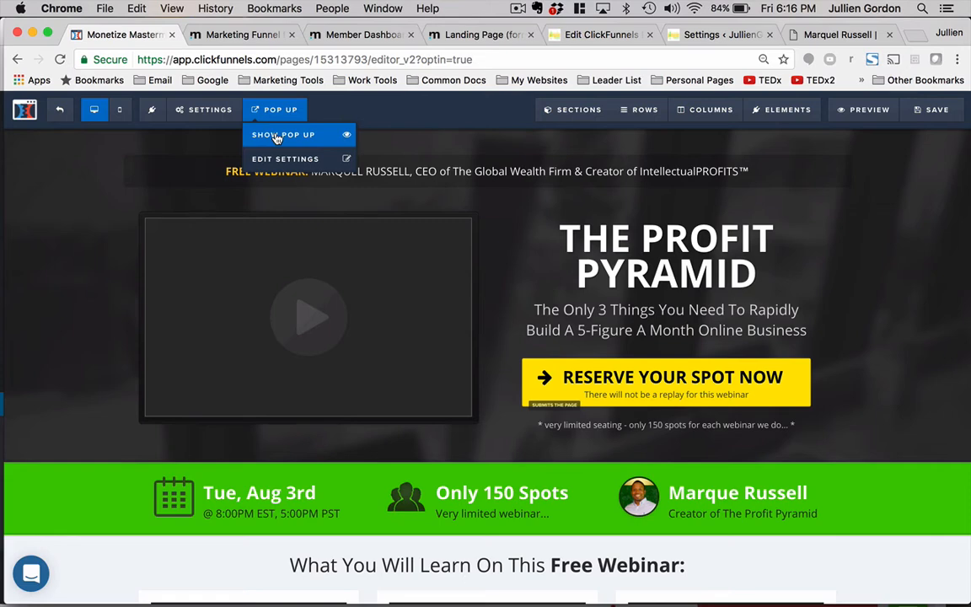
click(276, 137)
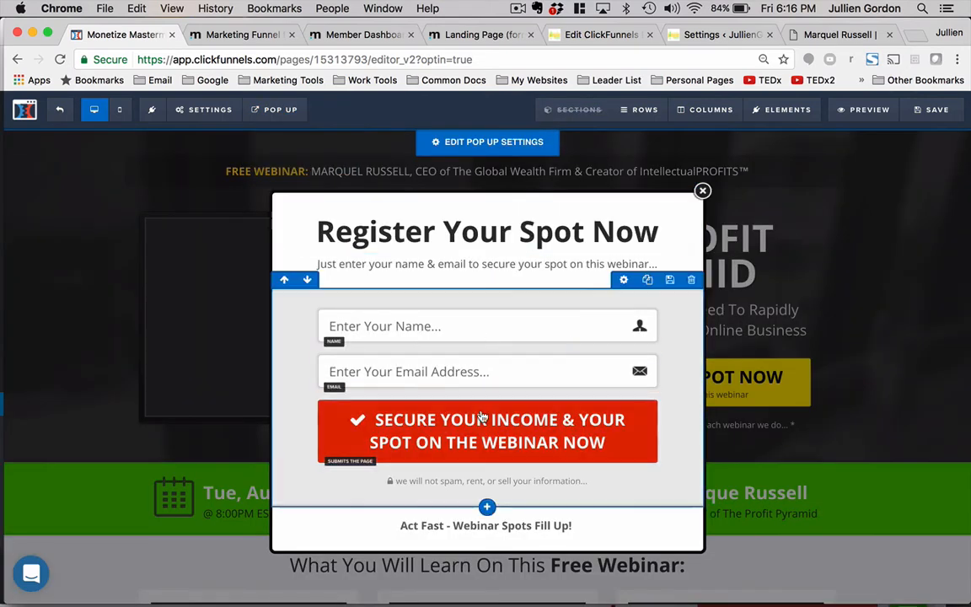
click(603, 392)
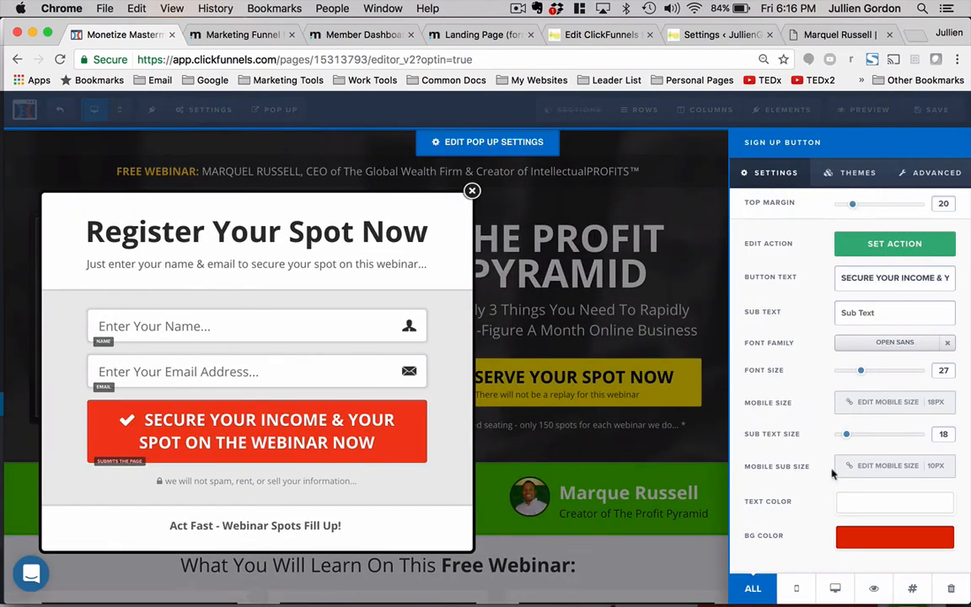
click(856, 538)
click(809, 425)
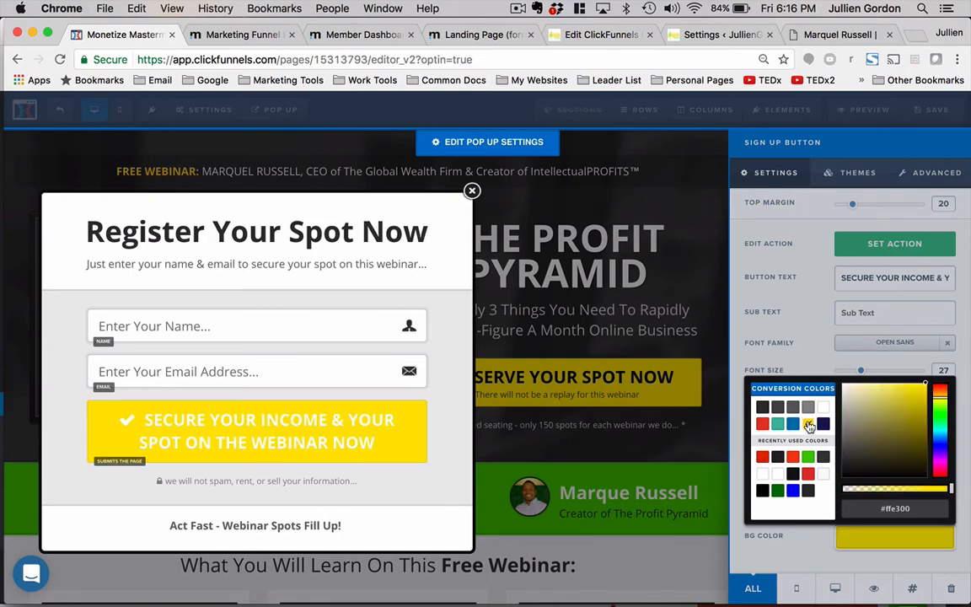
click(553, 320)
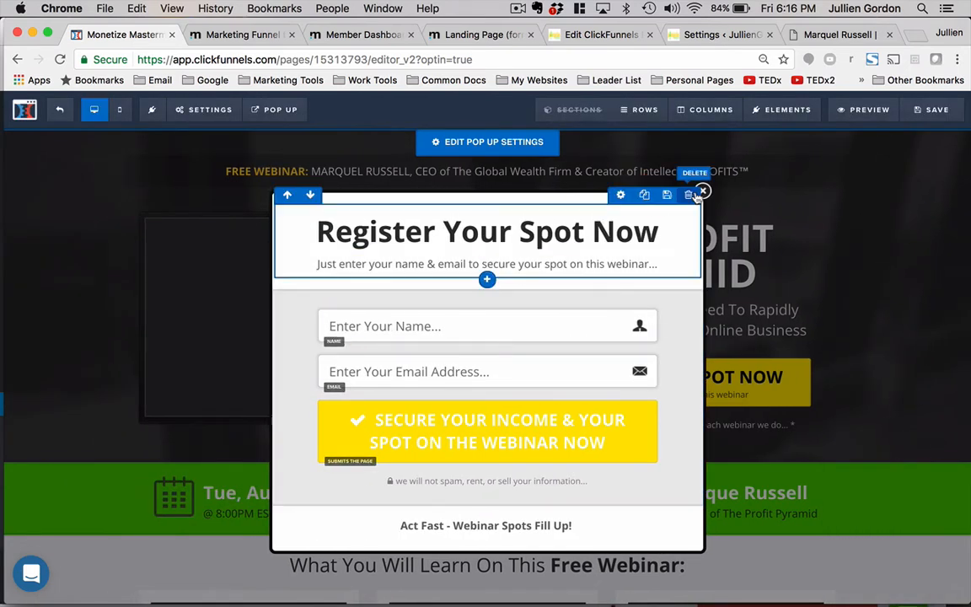
click(702, 192)
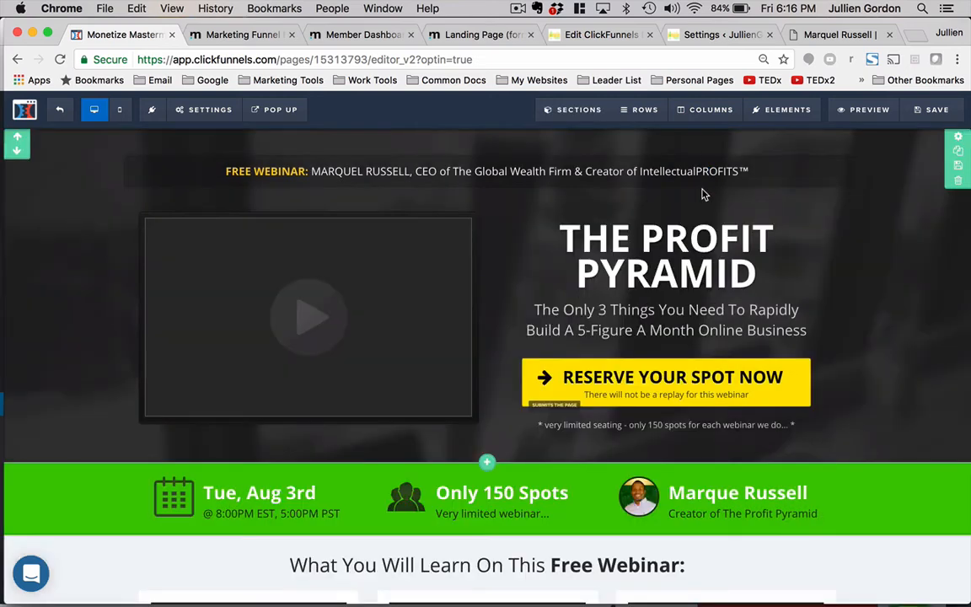
- Review the pop-up settings and the page's email auto-responder integration settings
mouse_move(261, 104)
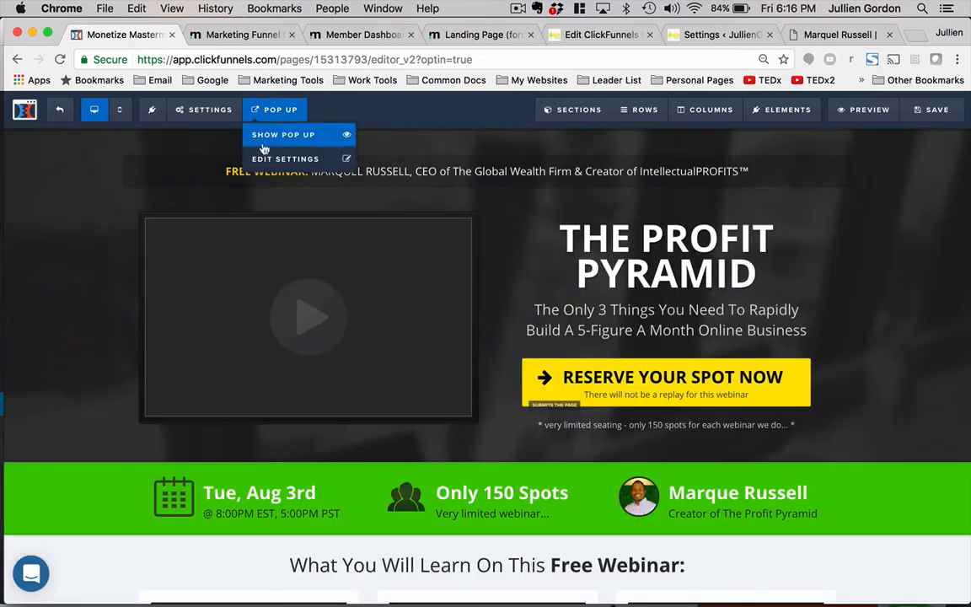
click(264, 161)
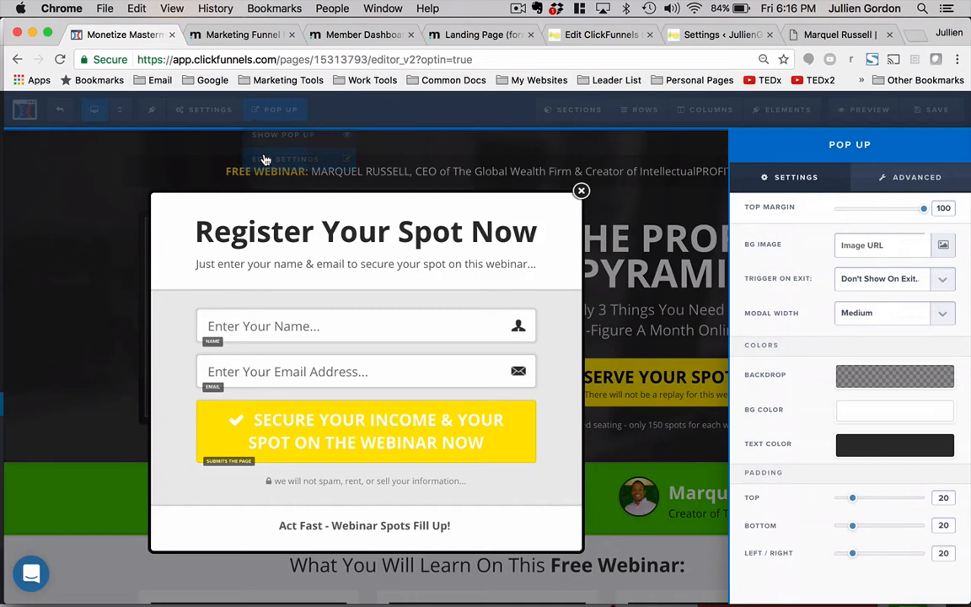
click(579, 191)
mouse_move(202, 110)
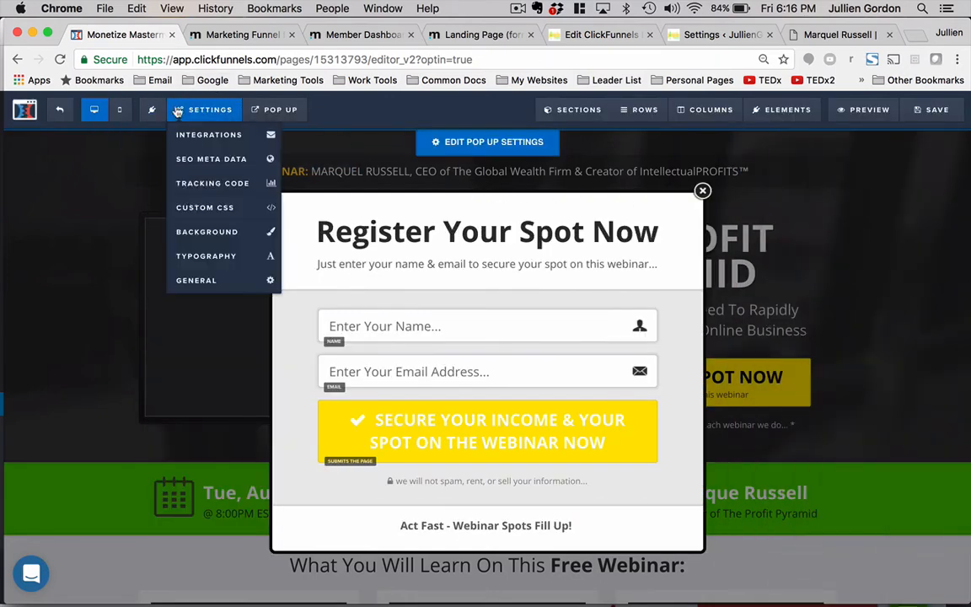
click(200, 136)
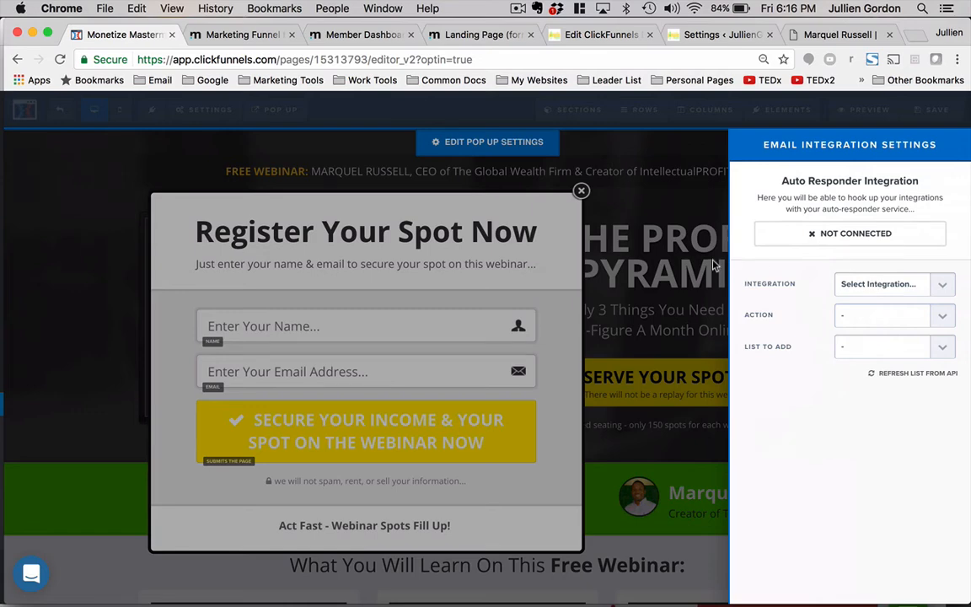
click(612, 236)
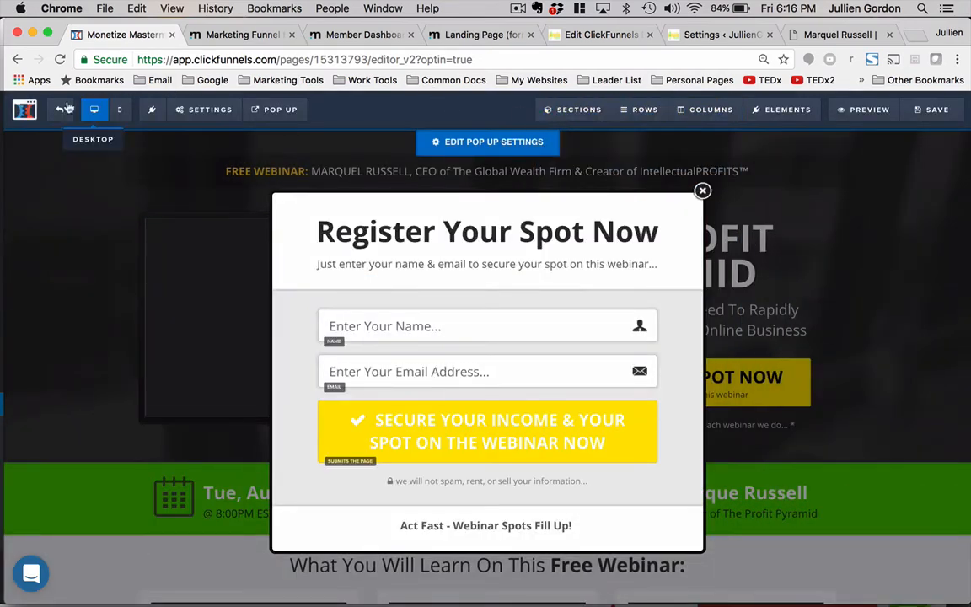
- Open the ClickFunnels dashboard in a new browser tab
right_click(25, 116)
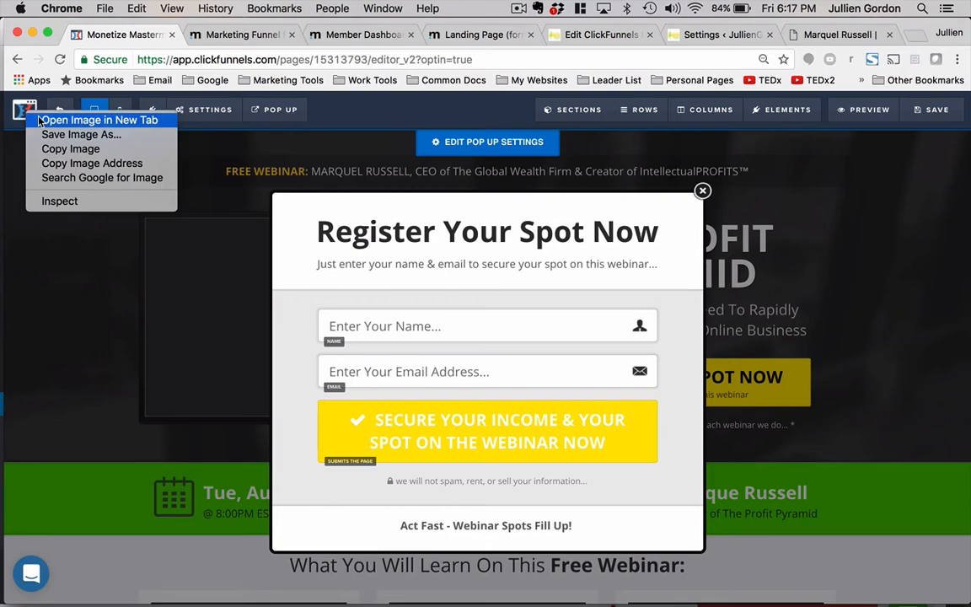
click(38, 120)
click(181, 34)
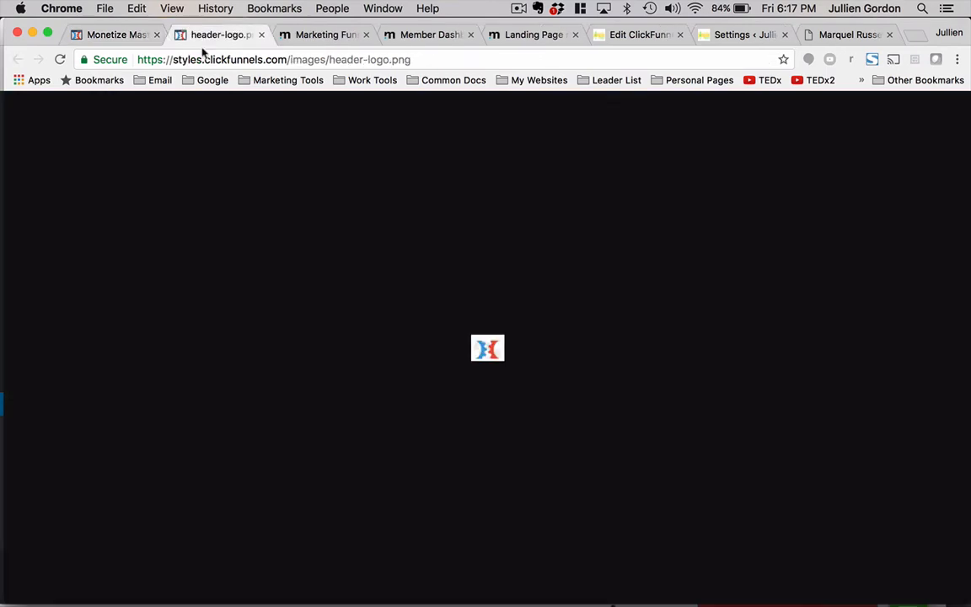
click(183, 57)
text(cli)
key(Return)
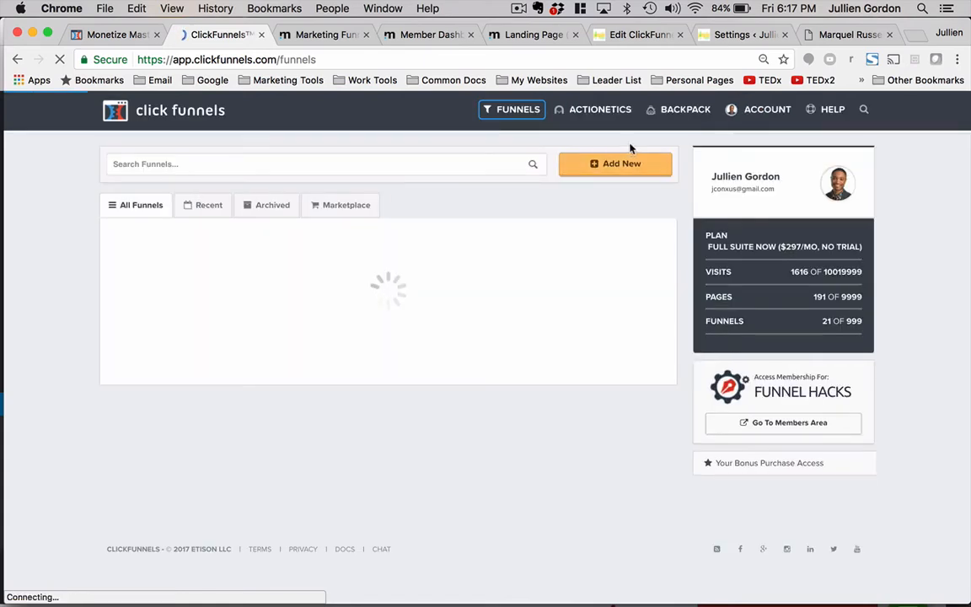
- Open the account's API integrations and explore adding a new Activecampaign integration without creating it
mouse_move(763, 110)
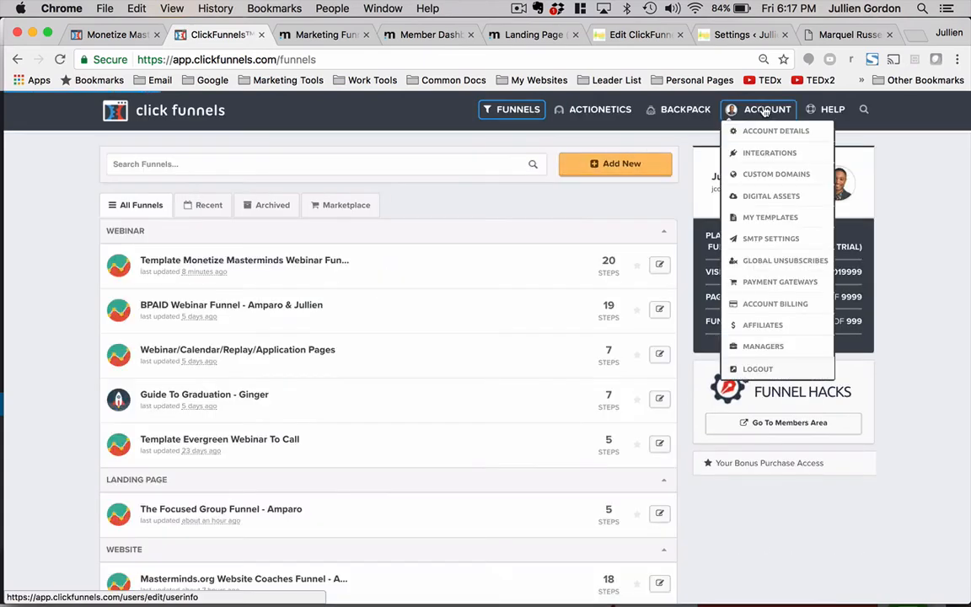
click(764, 152)
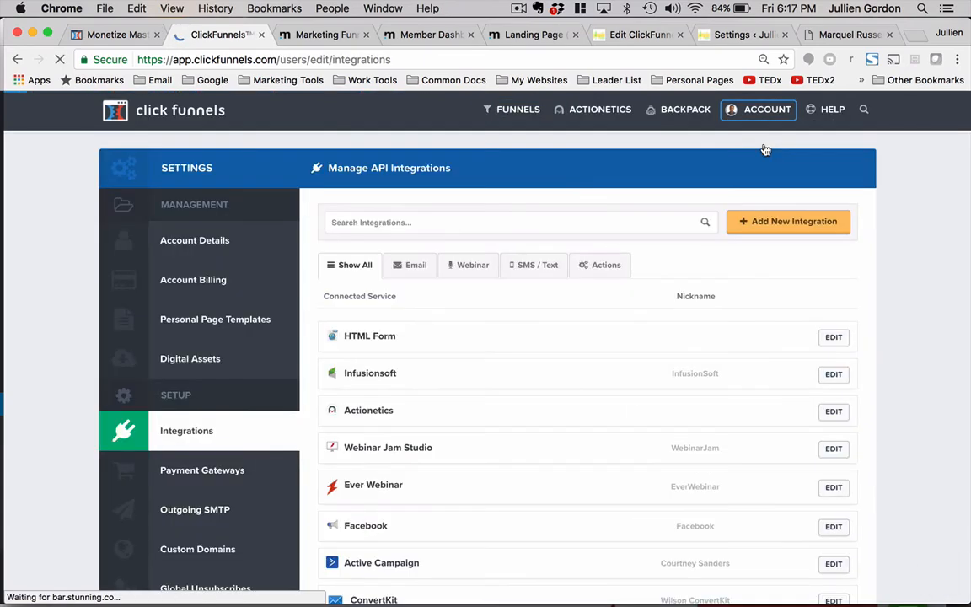
click(791, 220)
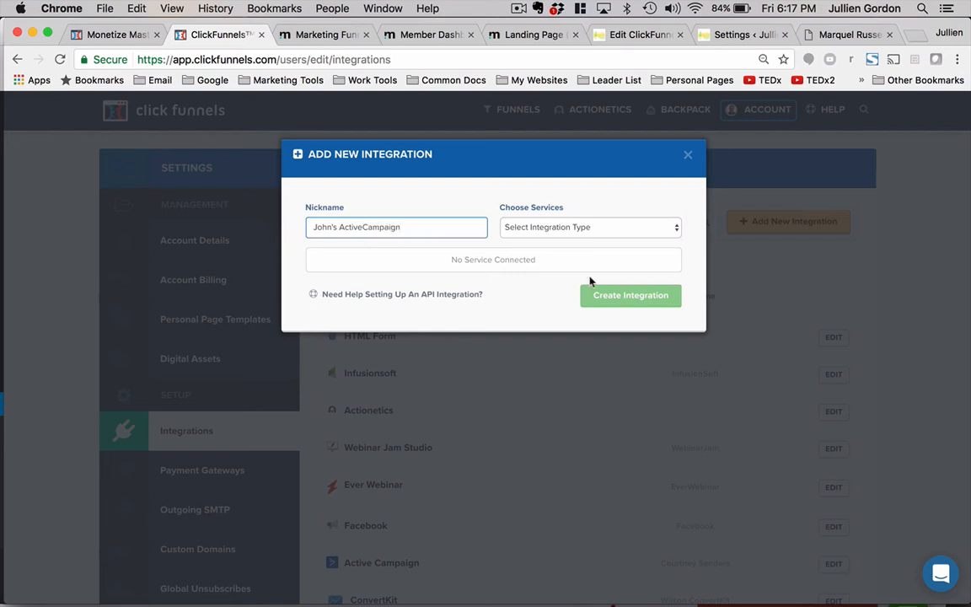
click(604, 226)
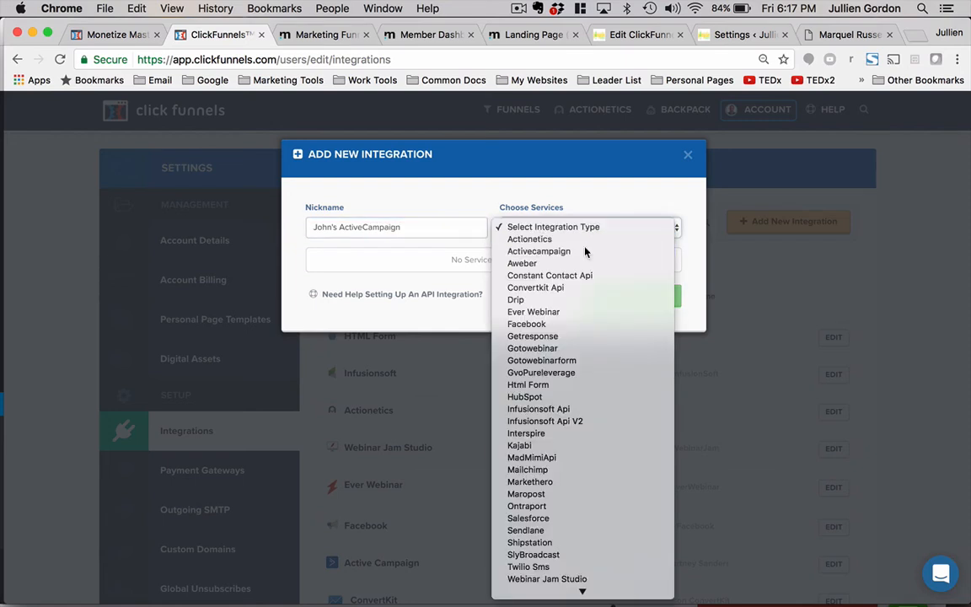
key(Escape)
click(600, 275)
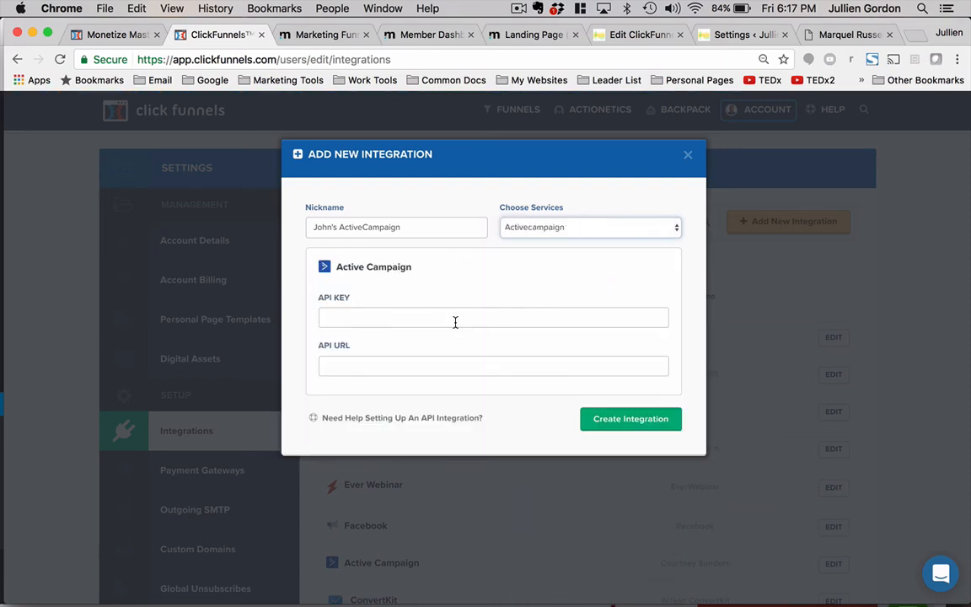
click(689, 156)
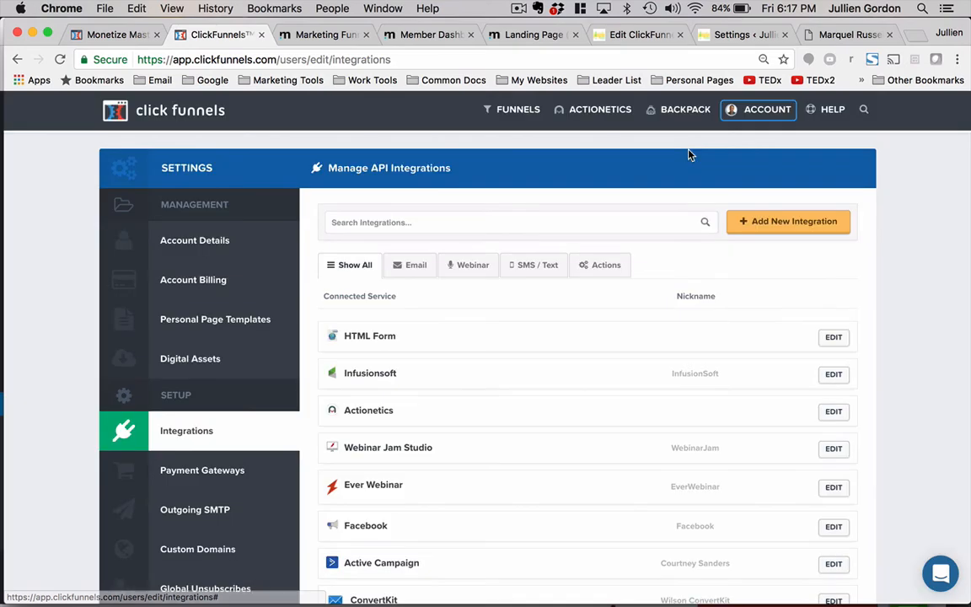
- Close the registration pop-up and connect the page's email integration to InfusionSoft, using Add via Web Form and the Registered For GGG Webinar list
click(105, 35)
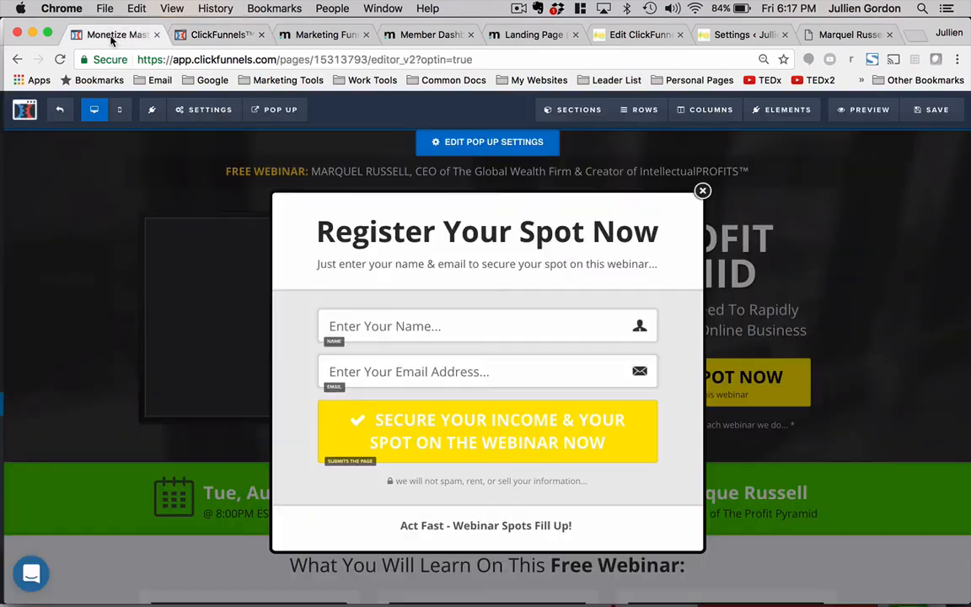
click(702, 193)
click(185, 112)
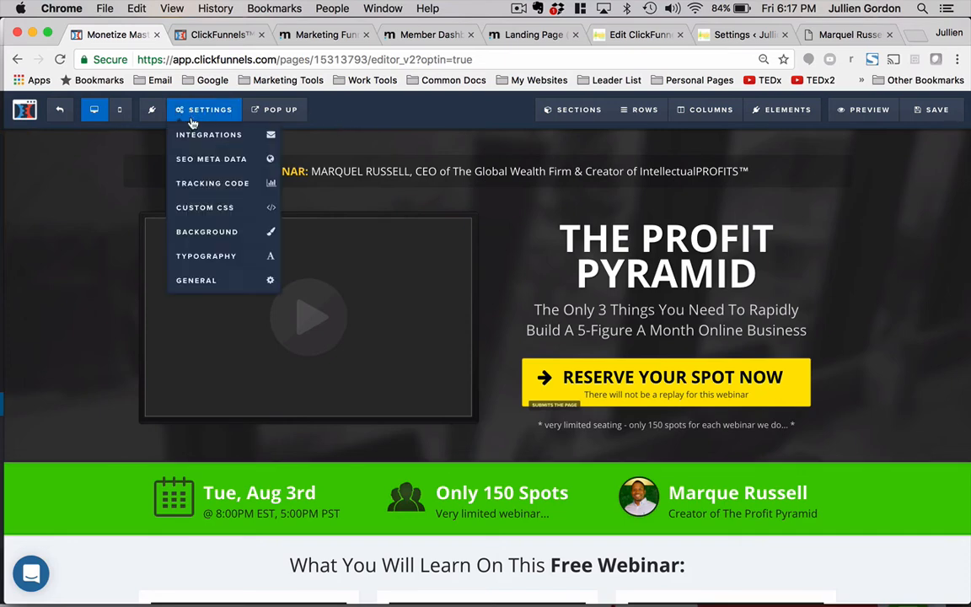
click(195, 135)
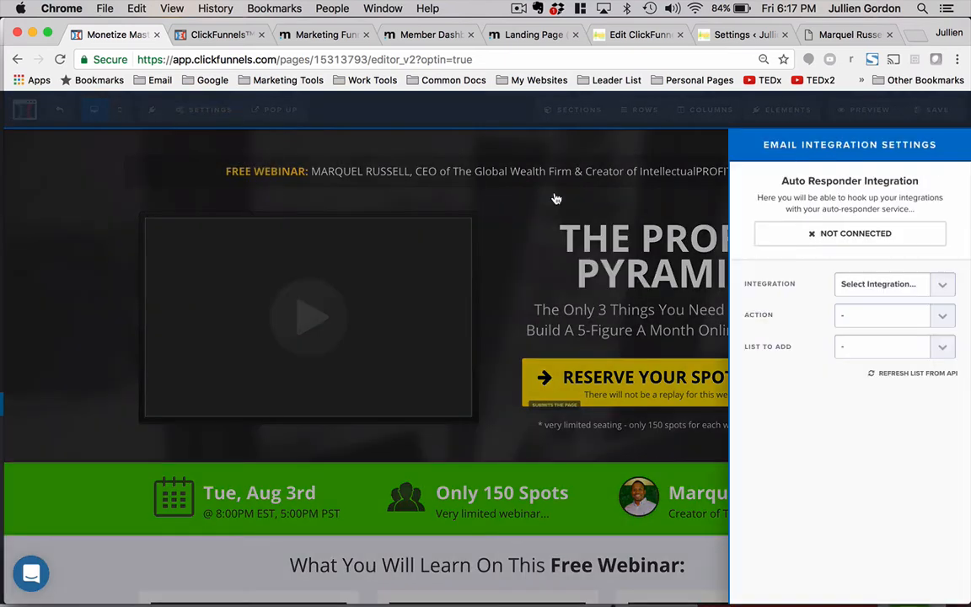
click(898, 287)
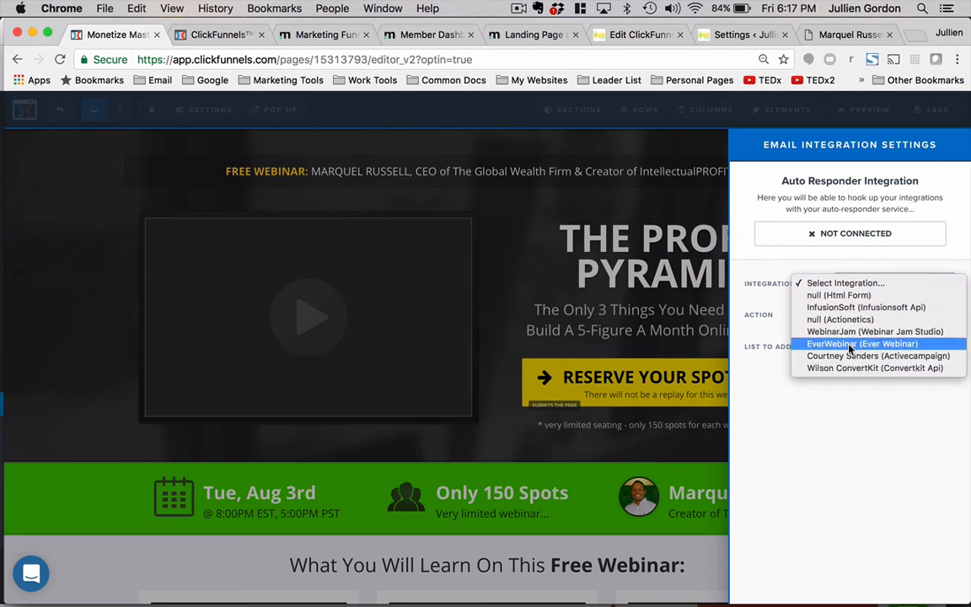
click(844, 308)
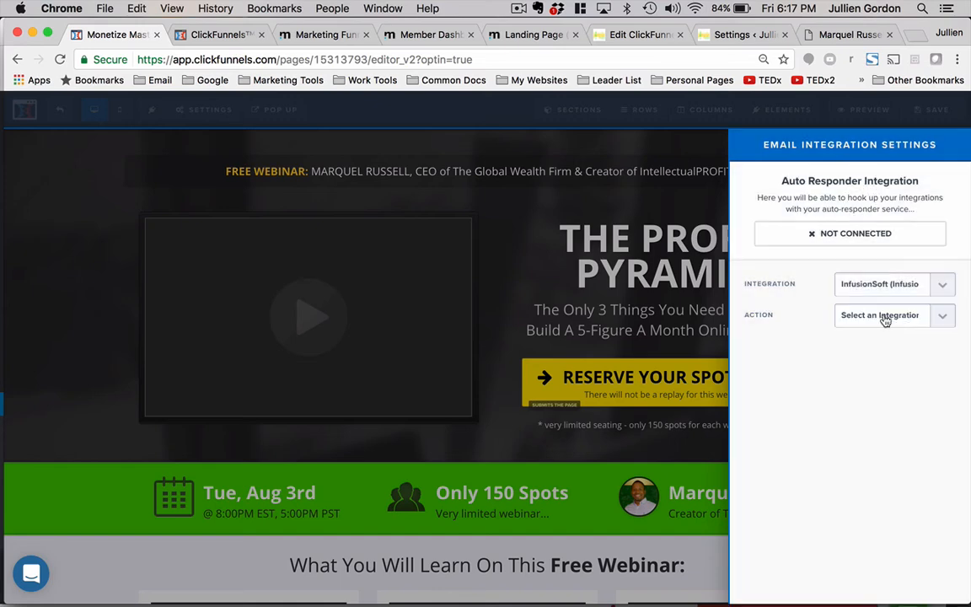
click(880, 319)
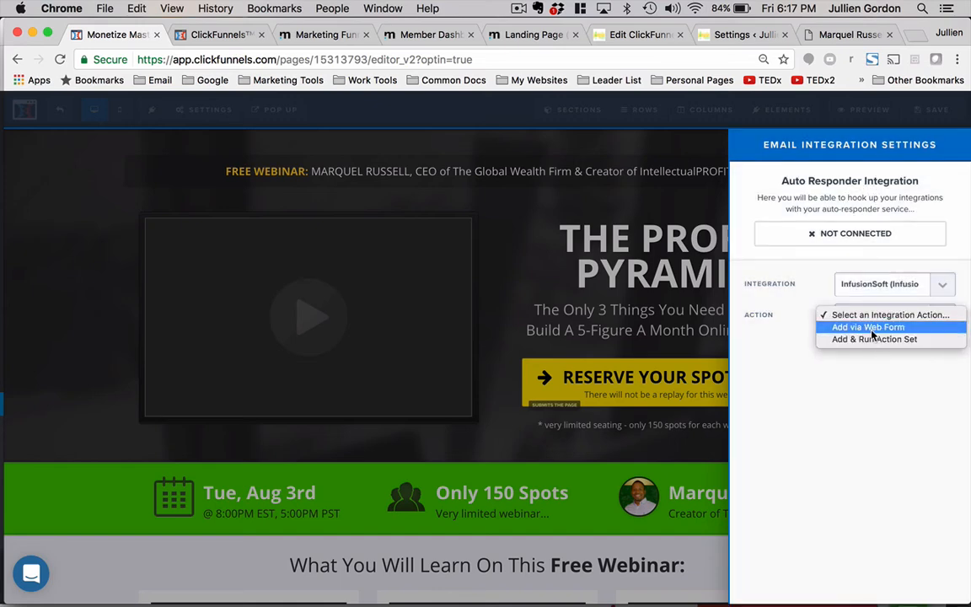
click(872, 334)
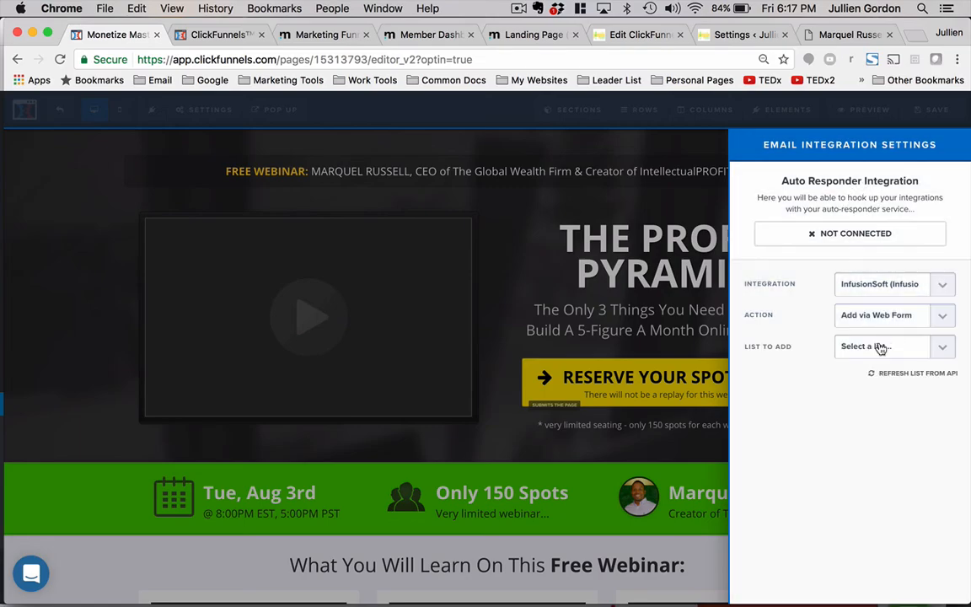
click(878, 347)
scroll(830, 462, down, 10)
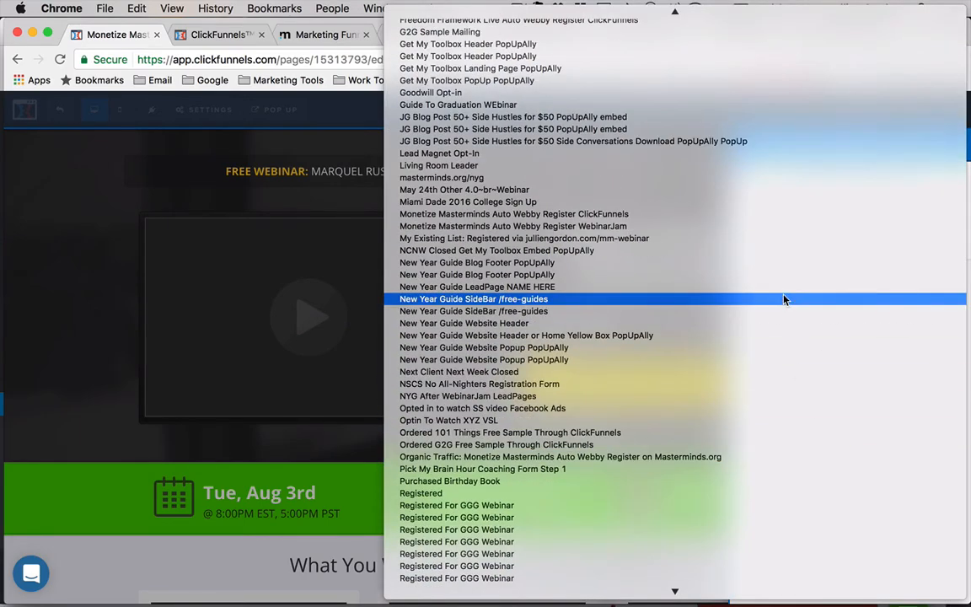
scroll(689, 452, down, 10)
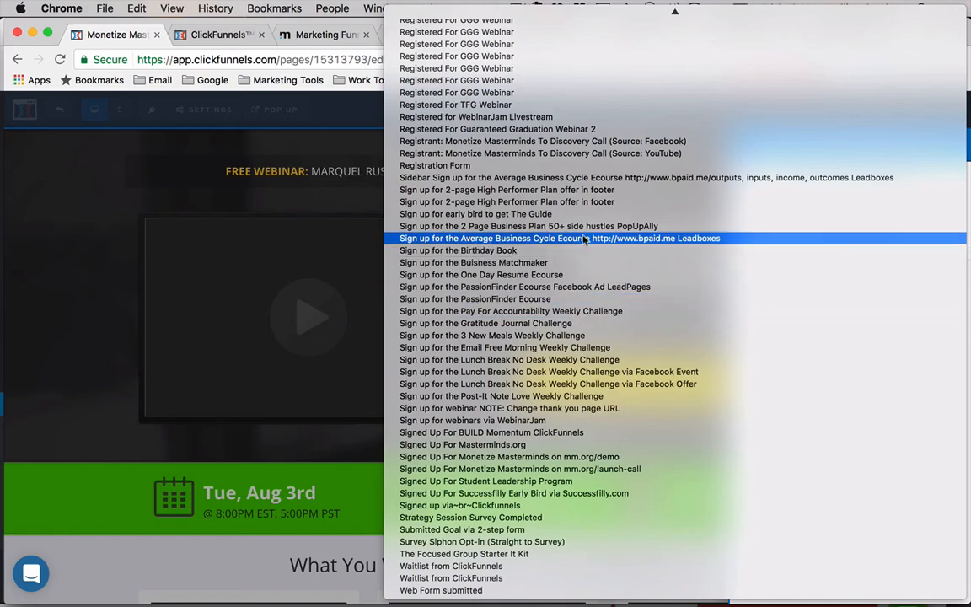
scroll(558, 176, up, 10)
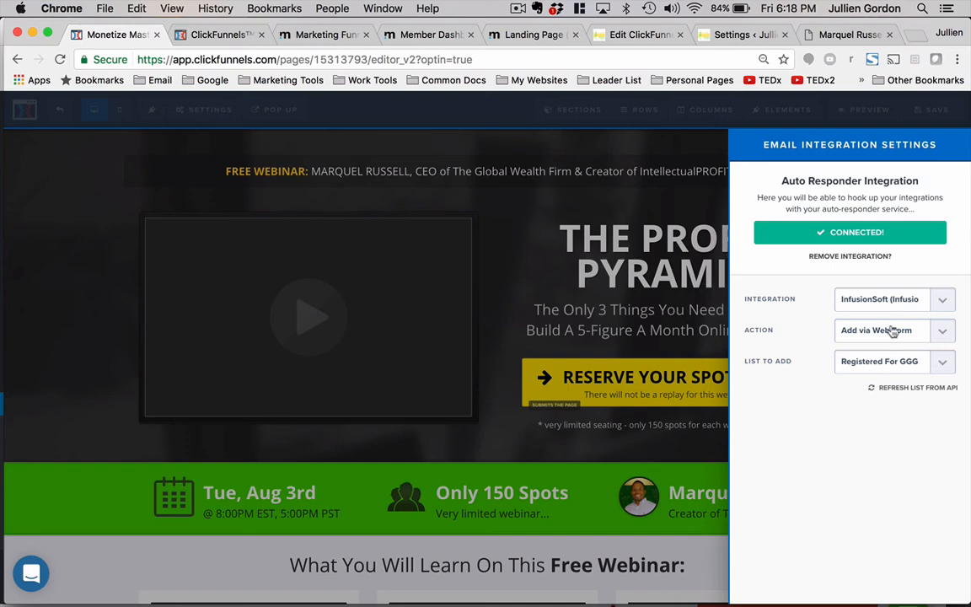
click(609, 251)
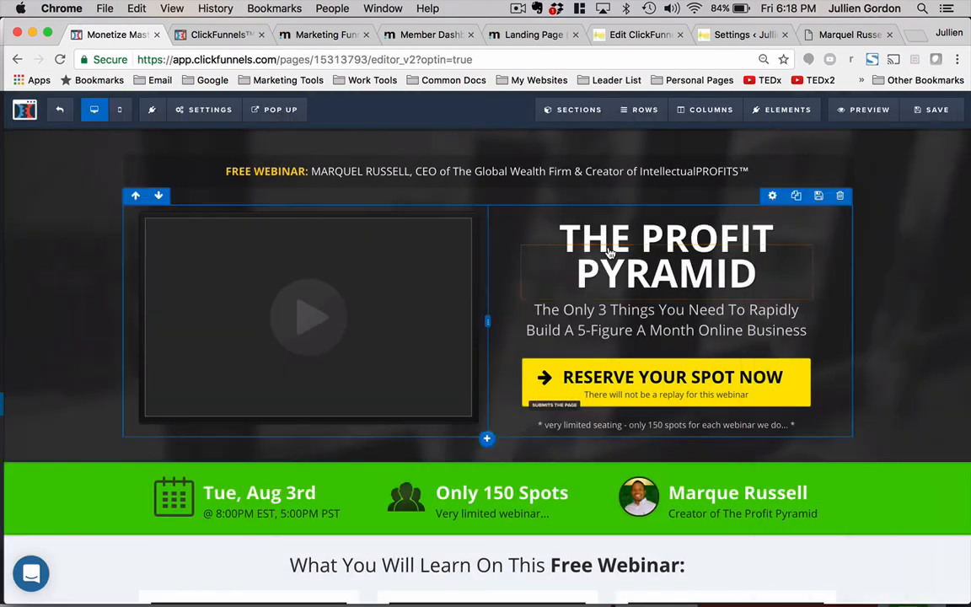
- Change the page's SEO title to The Profit Pyramid Webinar and copy the subheadline text
mouse_move(202, 110)
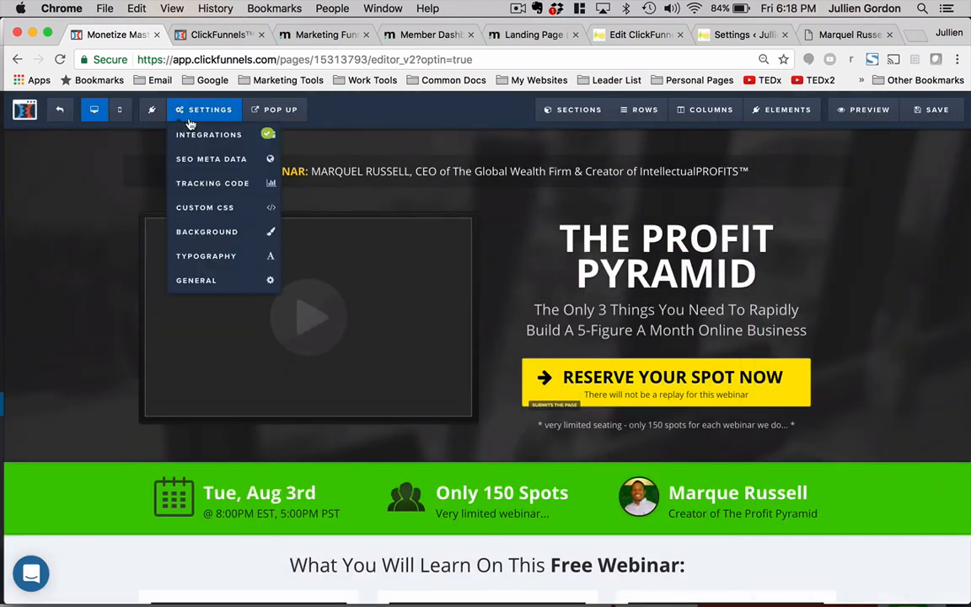
click(202, 160)
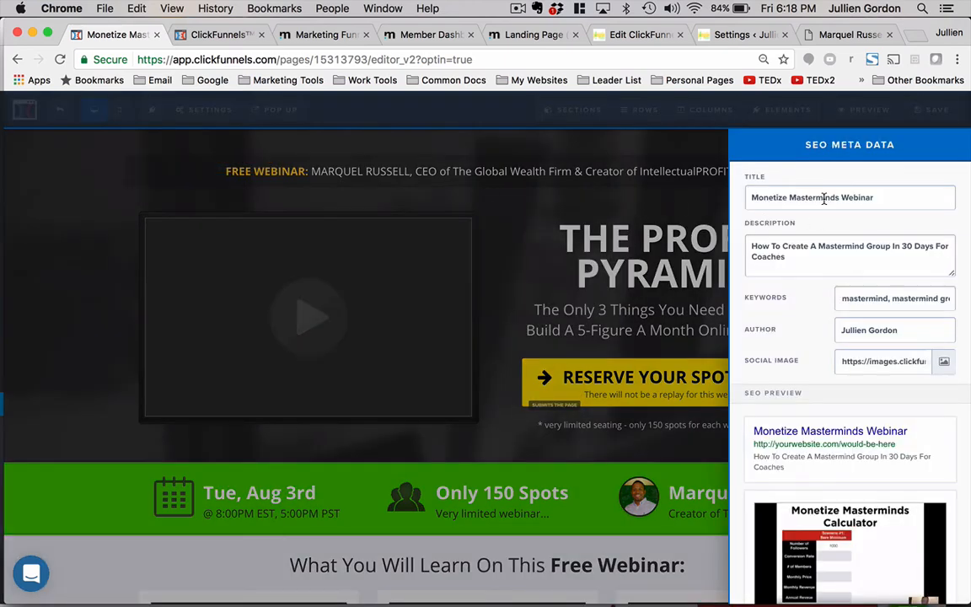
triple_click(825, 198)
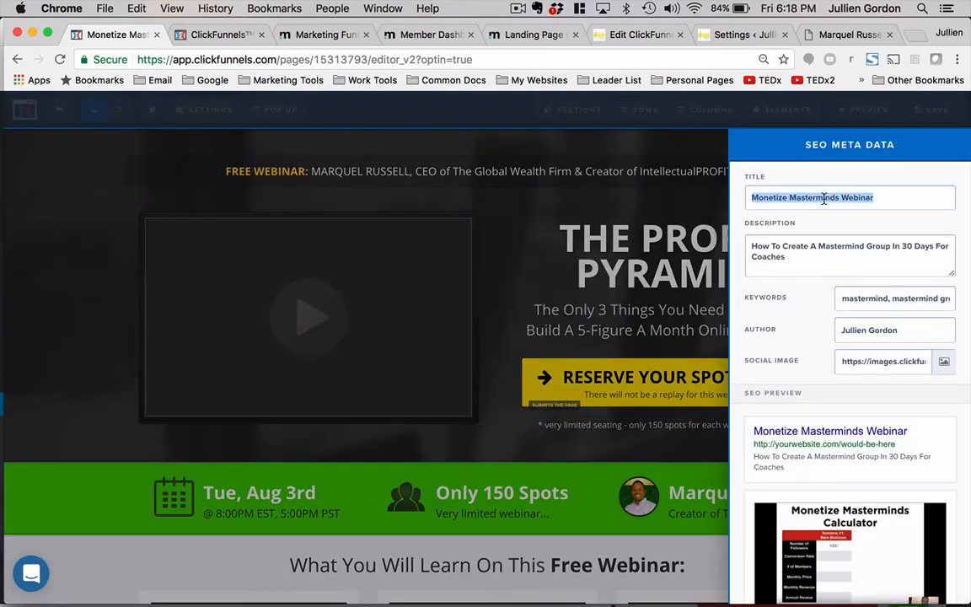
click(824, 198)
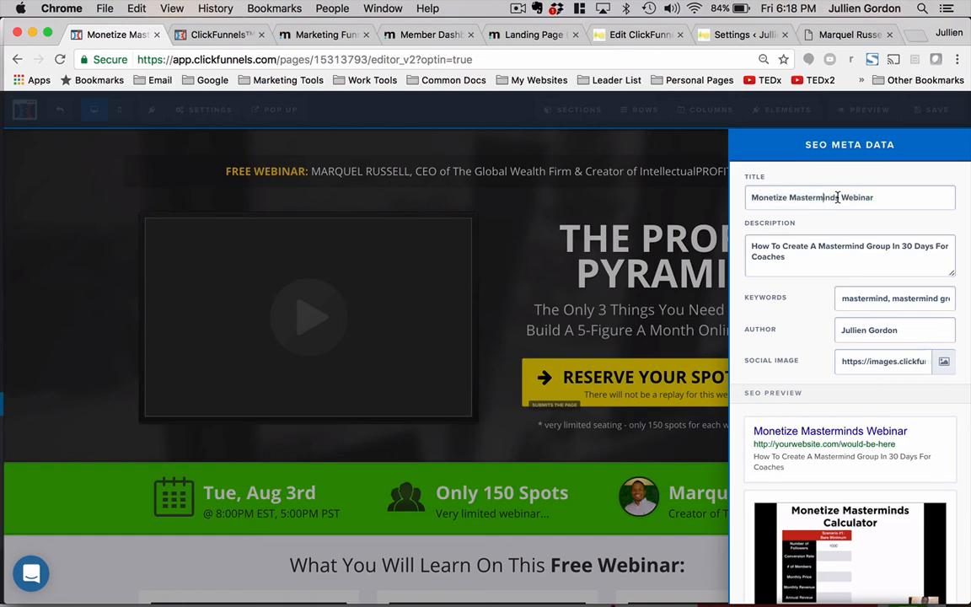
drag(837, 197, 750, 198)
text(The)
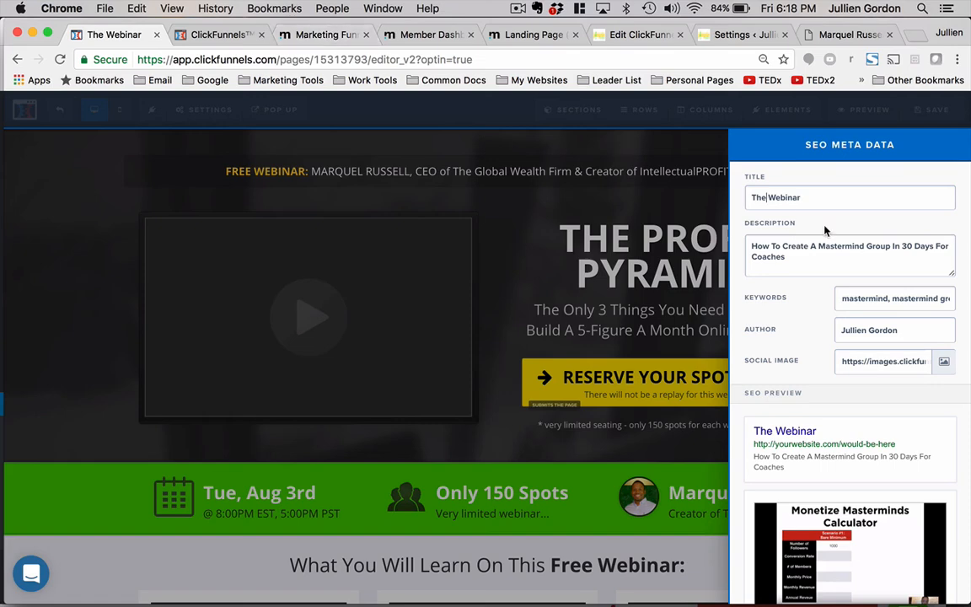
text( Prof)
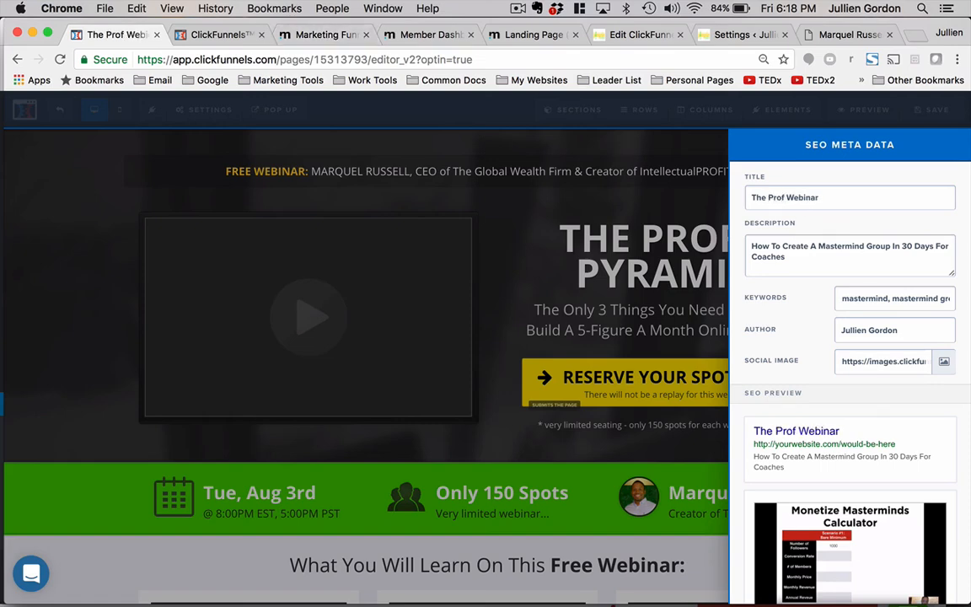
text(it Pyramid)
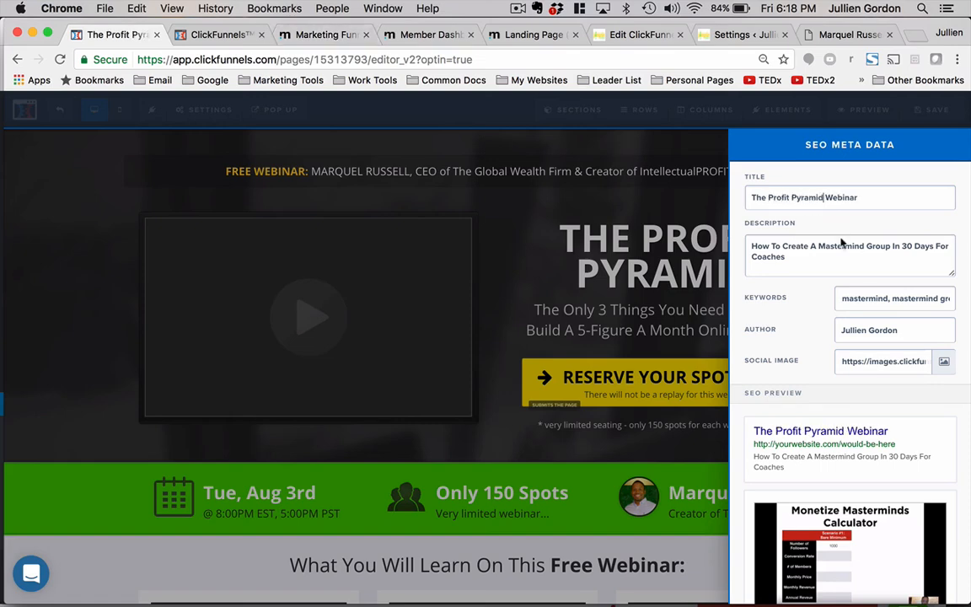
click(617, 315)
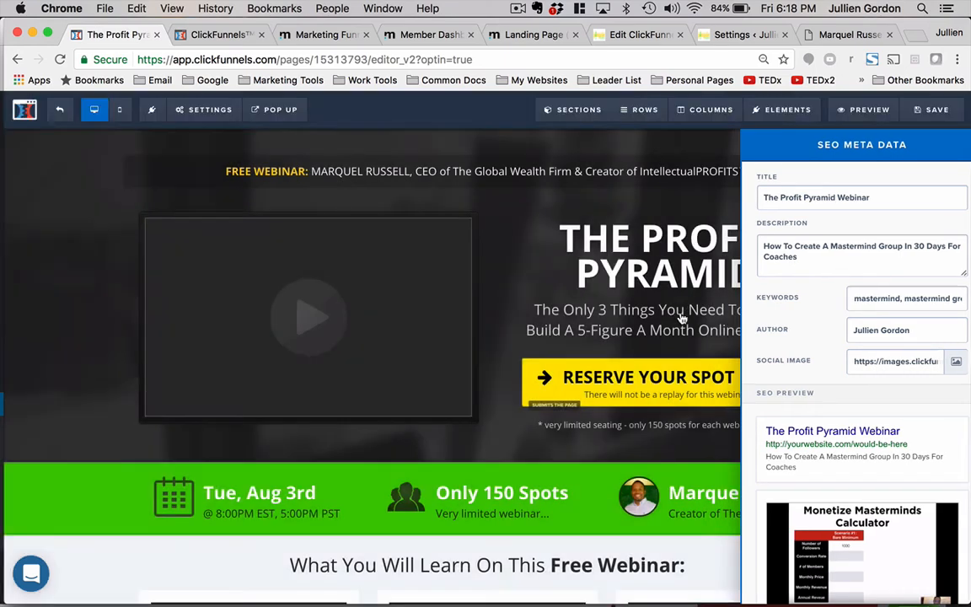
click(618, 315)
key(super+c)
- Paste the subheadline as the SEO description, clear the keywords, and set the author to the presenter's name
click(206, 110)
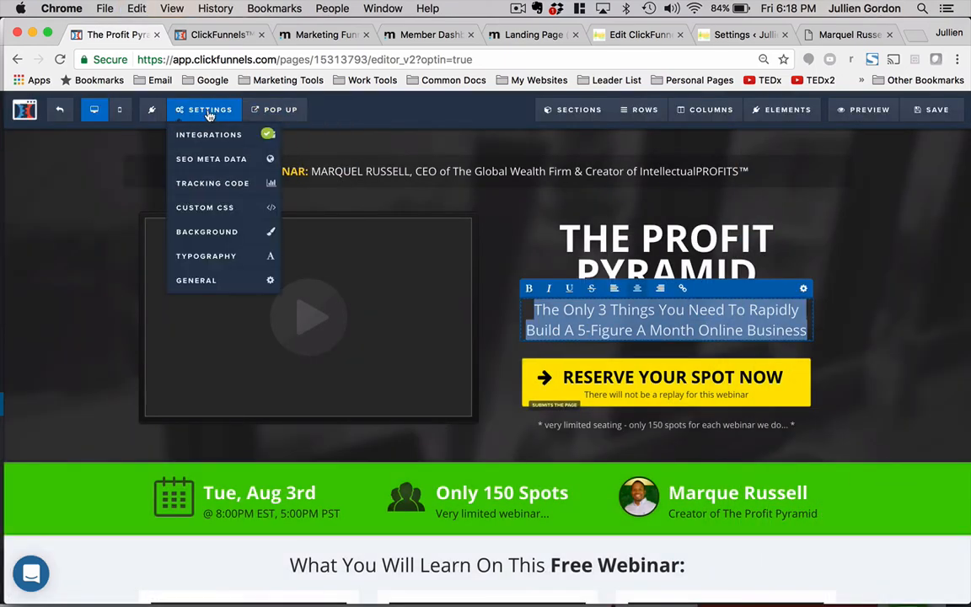
click(207, 158)
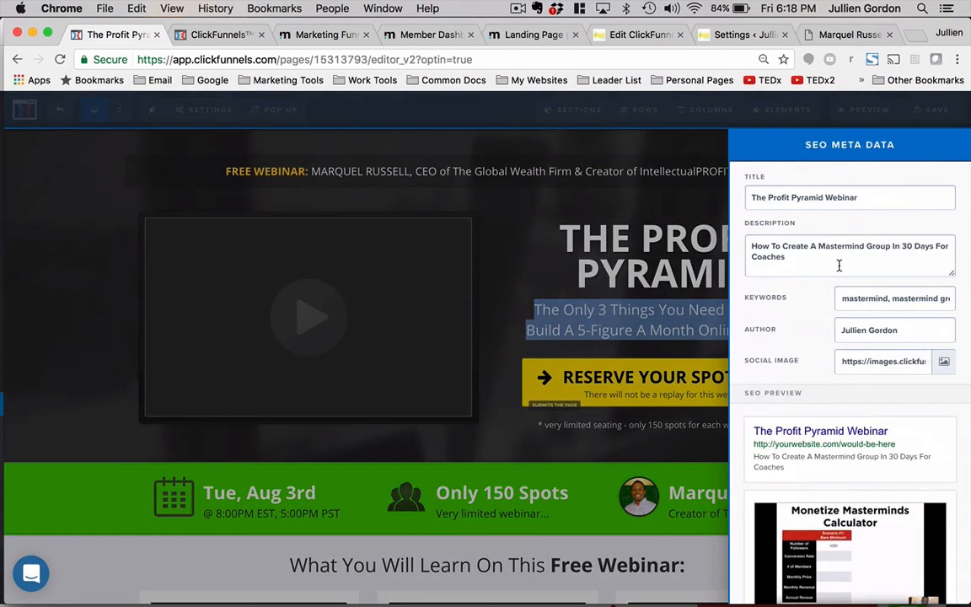
triple_click(838, 266)
key(super+v)
triple_click(867, 298)
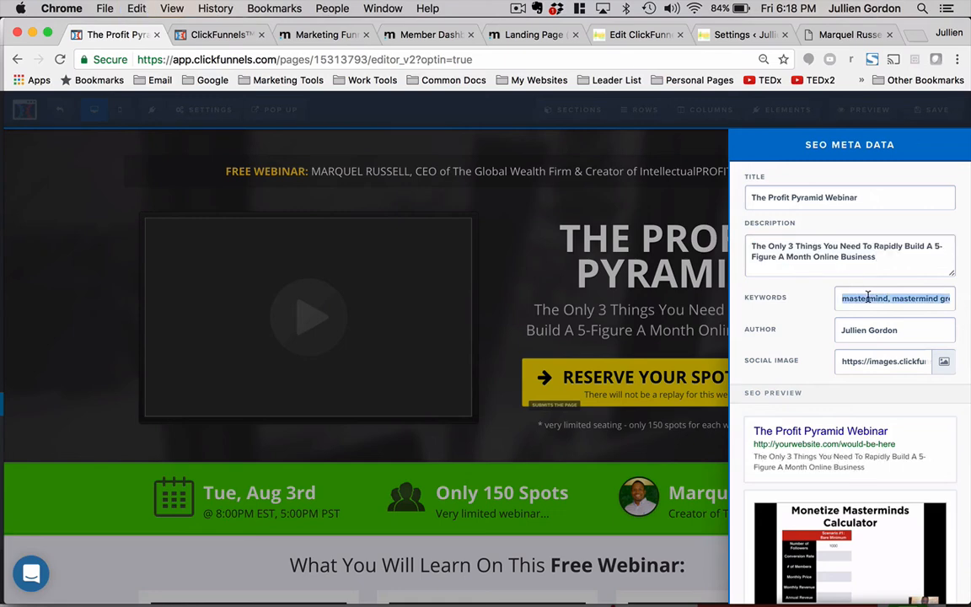
key(BackSpace)
triple_click(869, 329)
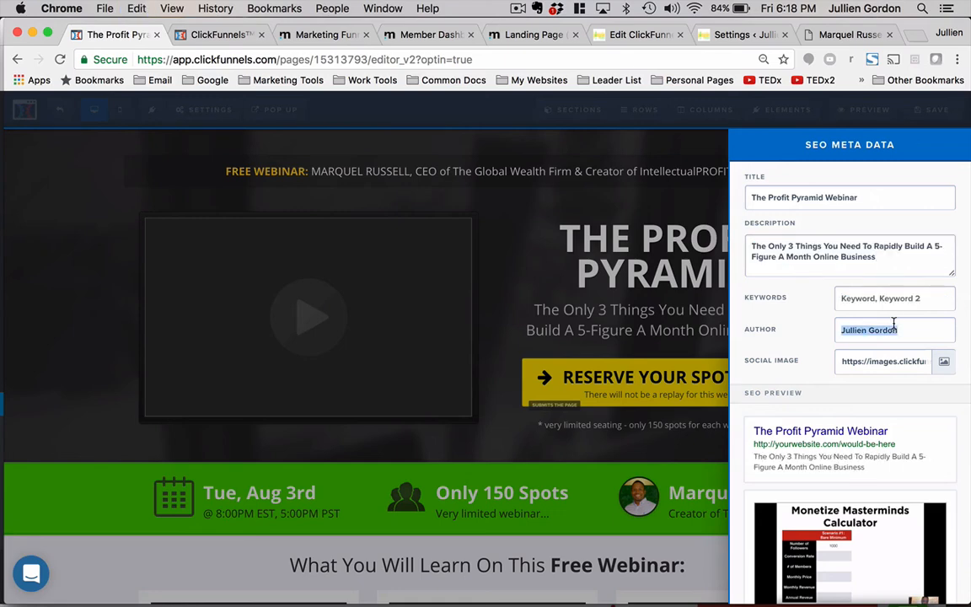
text(Marquel Russell)
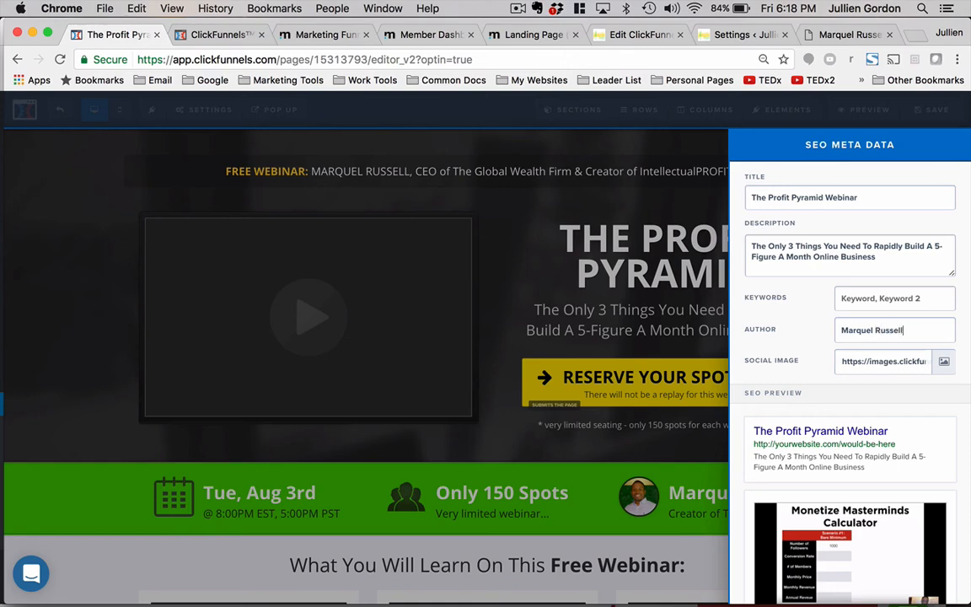
- Set the SEO social image to the conference-room photo from the uploaded images library
click(944, 361)
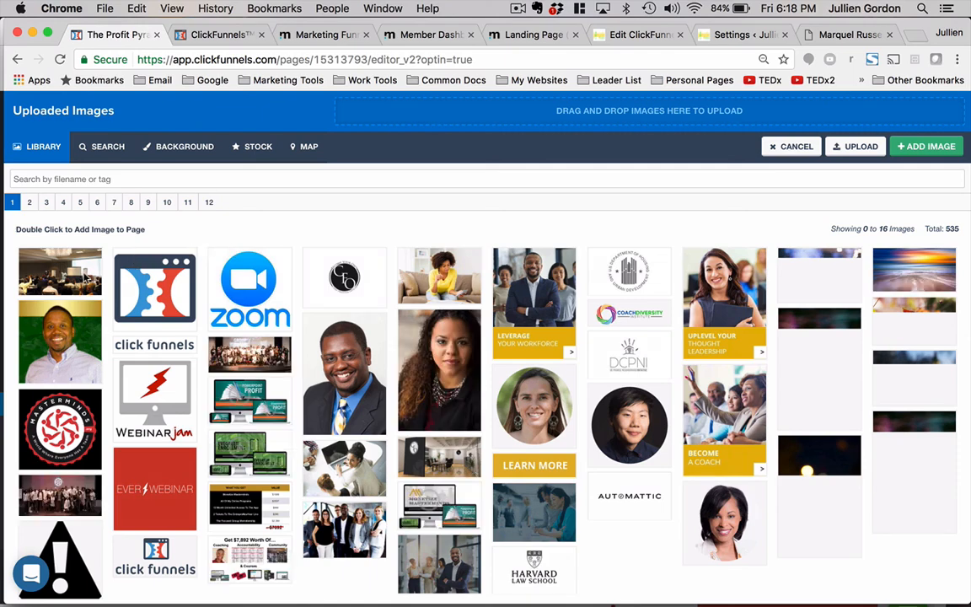
click(76, 276)
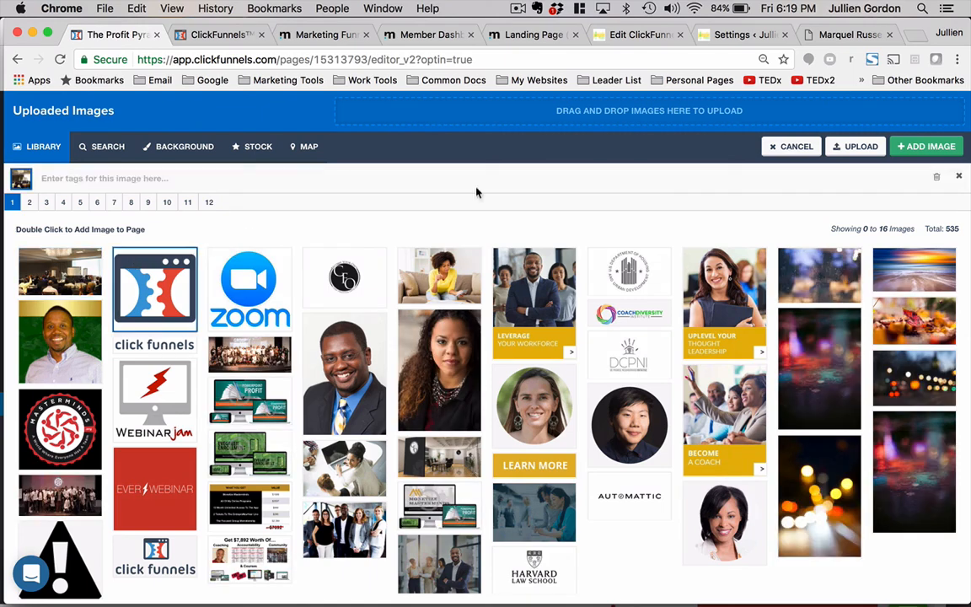
click(963, 147)
scroll(867, 417, down, 2)
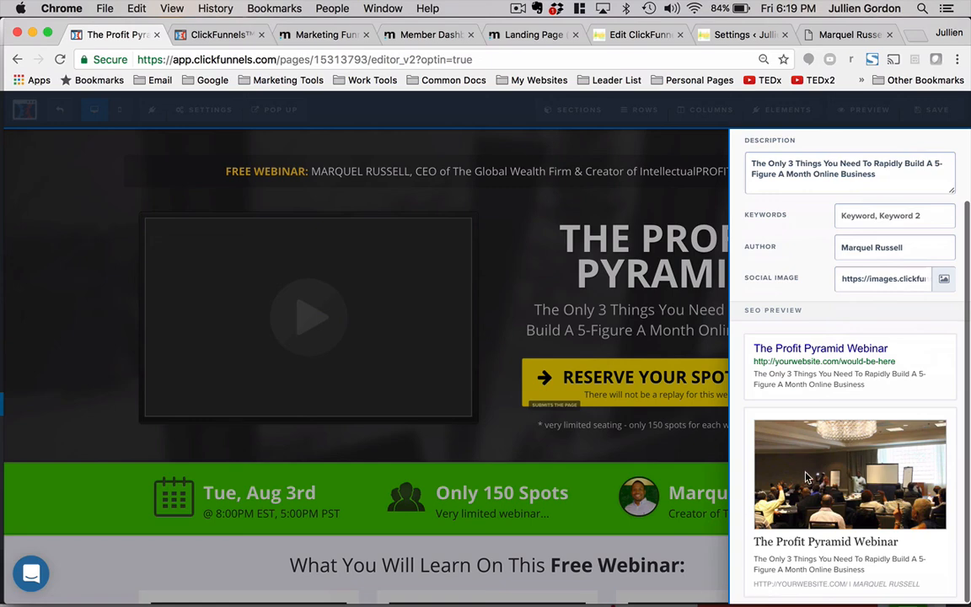
- Close the SEO panel and save the registration page
click(673, 244)
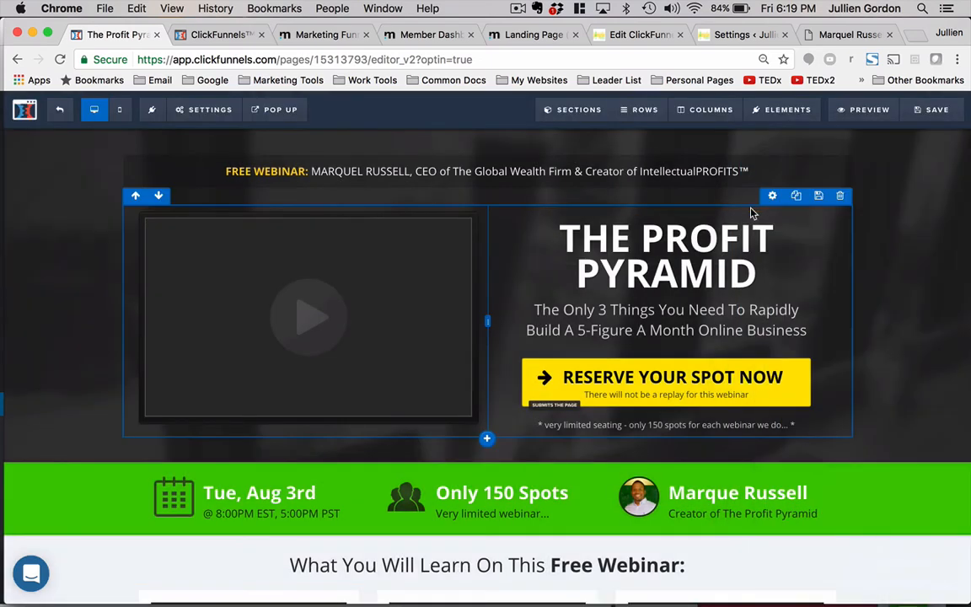
click(935, 118)
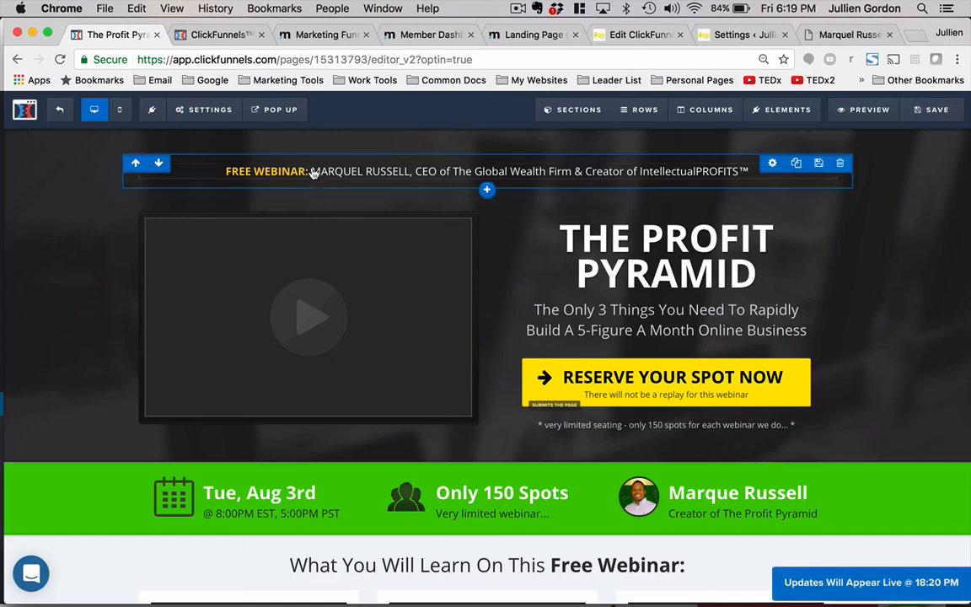
- Open the funnel's settings, inspect the head and body tracking code fields, and save and update the funnel settings
click(58, 110)
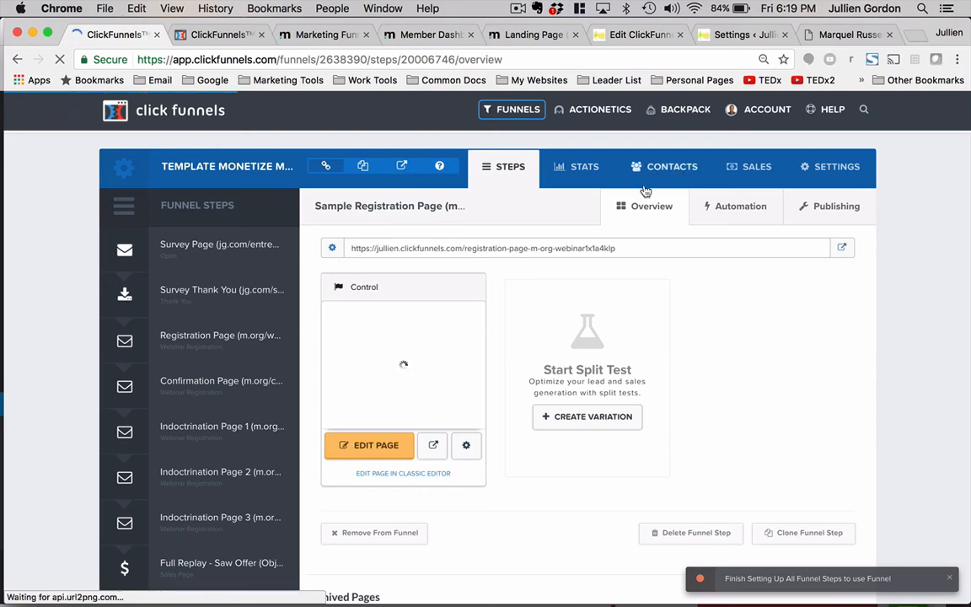
scroll(696, 286, down, 3)
scroll(696, 287, up, 3)
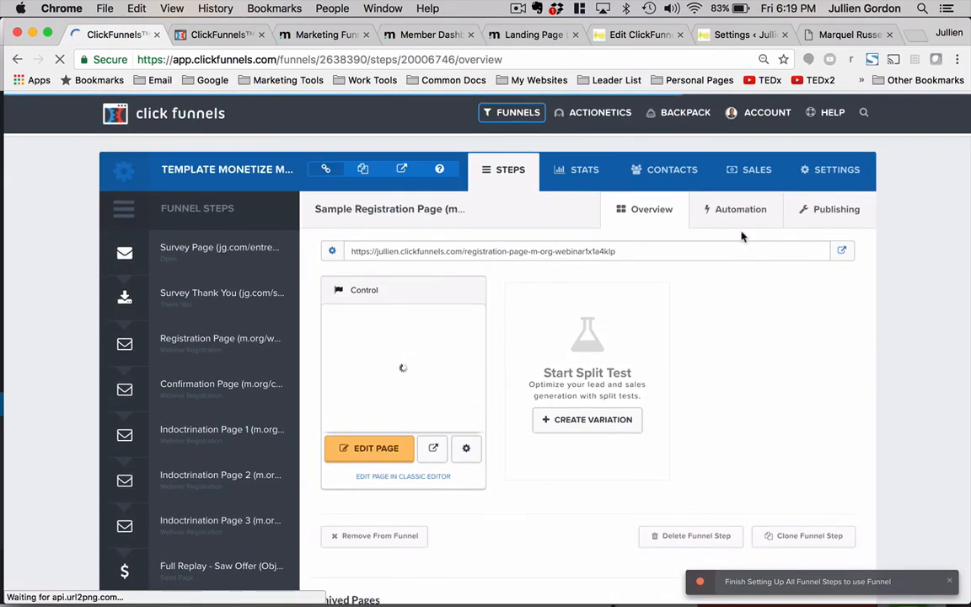
click(830, 168)
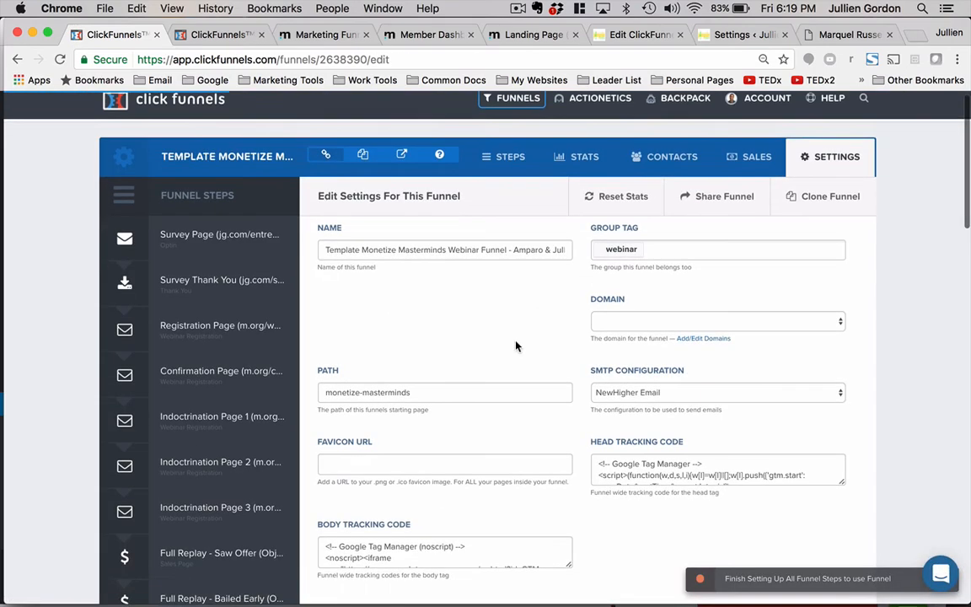
scroll(515, 344, down, 3)
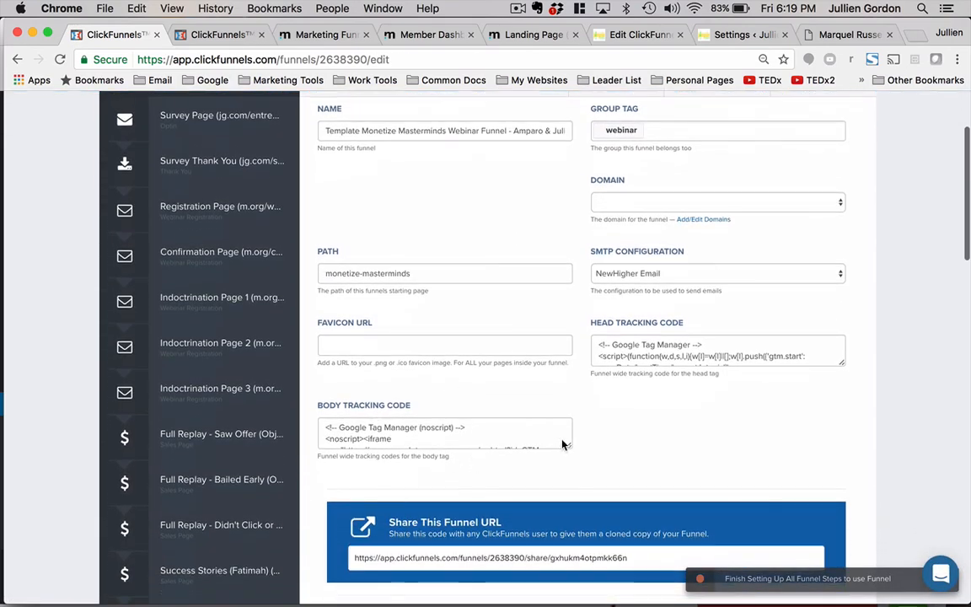
drag(565, 445, 569, 578)
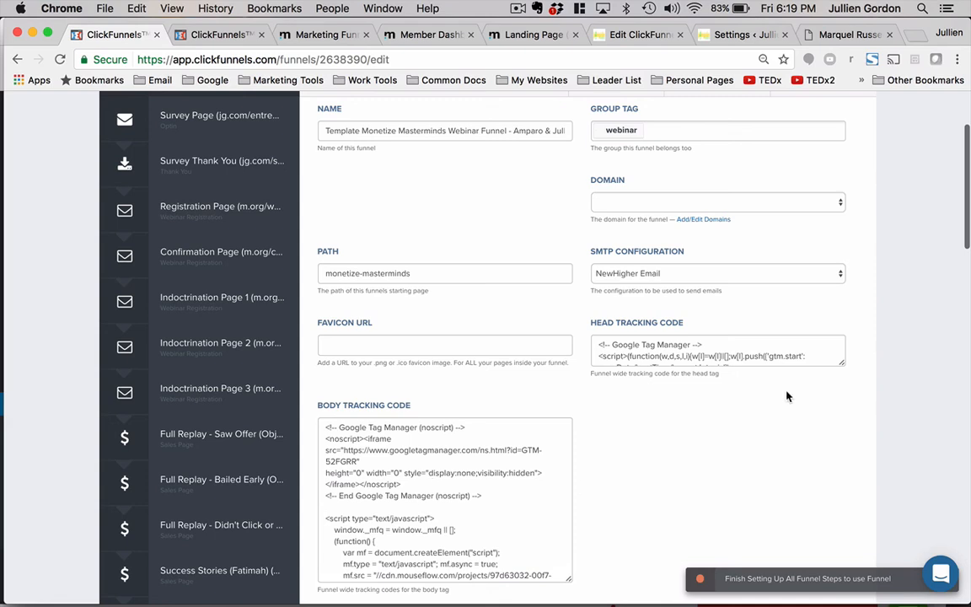
drag(839, 365, 839, 512)
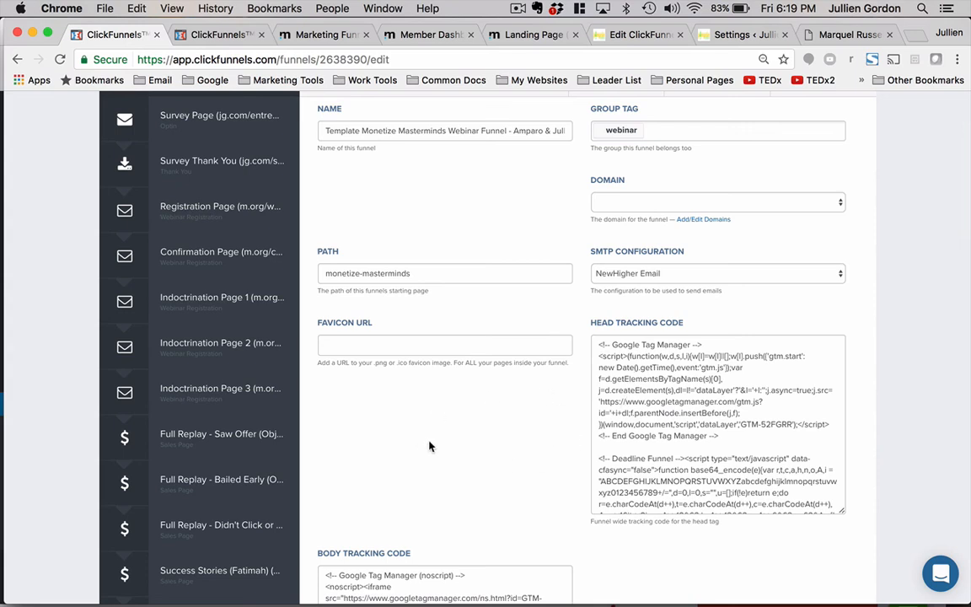
scroll(430, 446, down, 5)
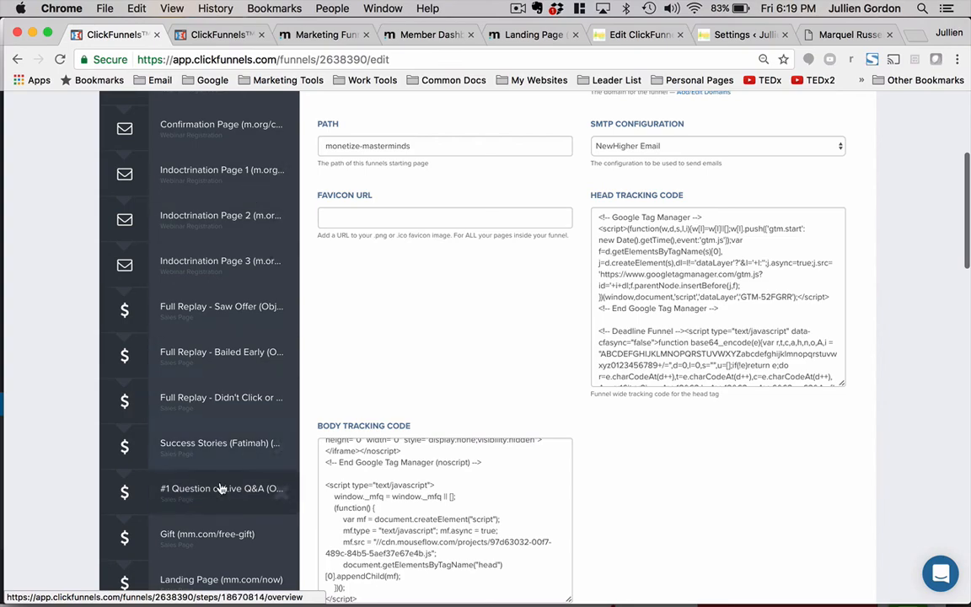
scroll(546, 427, down, 8)
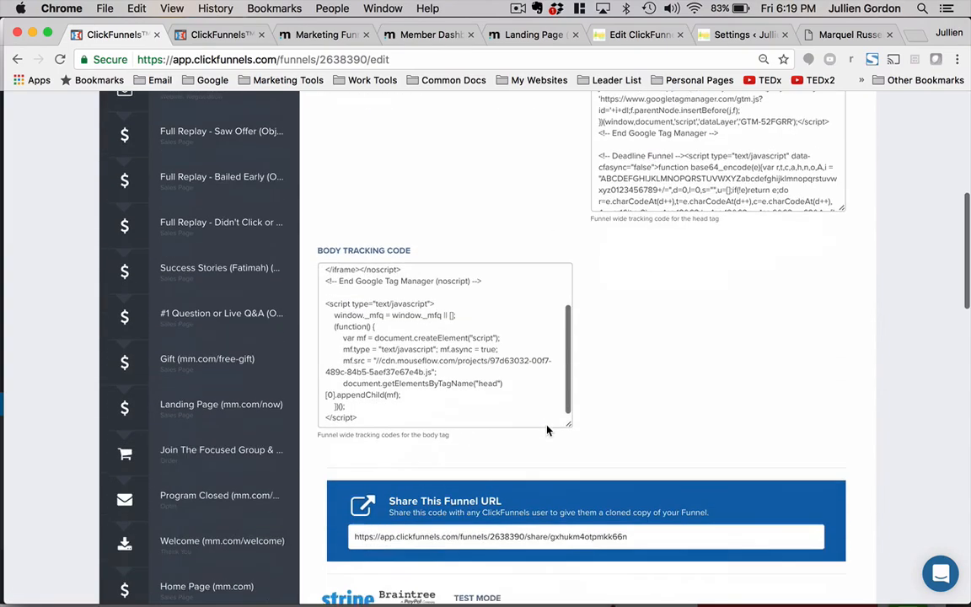
scroll(660, 464, down, 20)
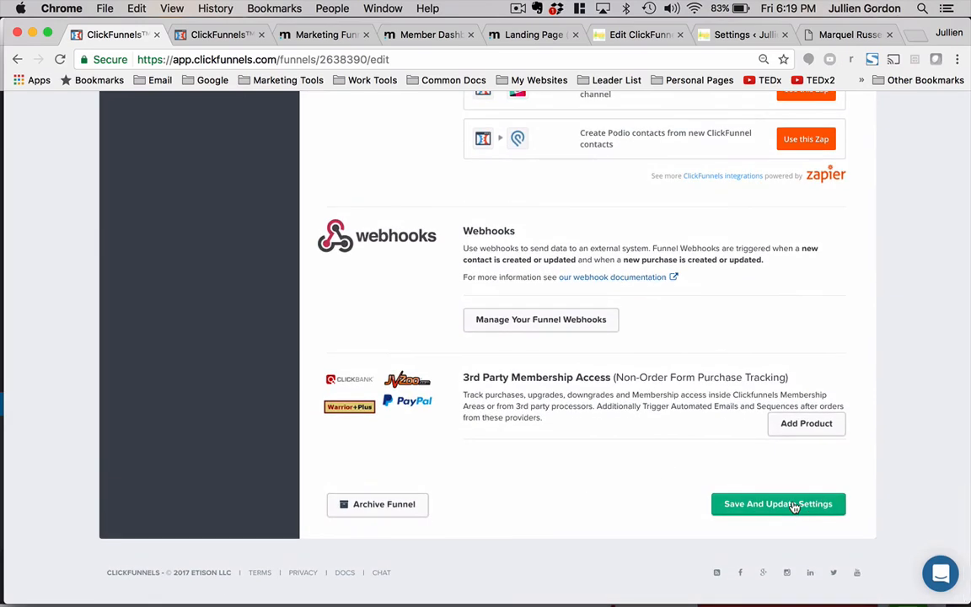
click(793, 505)
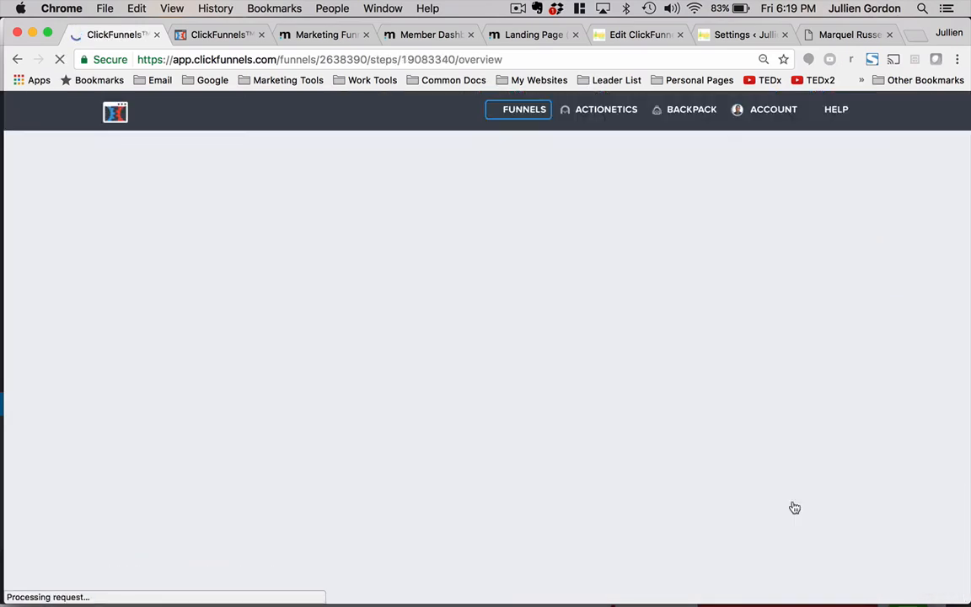